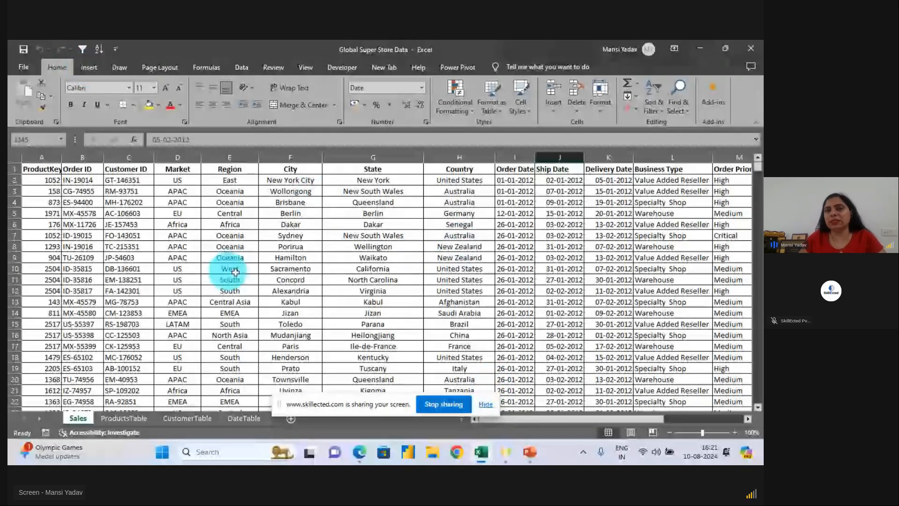
Check the worksheet's last row in the ProductKey column of the Sales sheet, mark it with red ink, and return to the data.
click(486, 406)
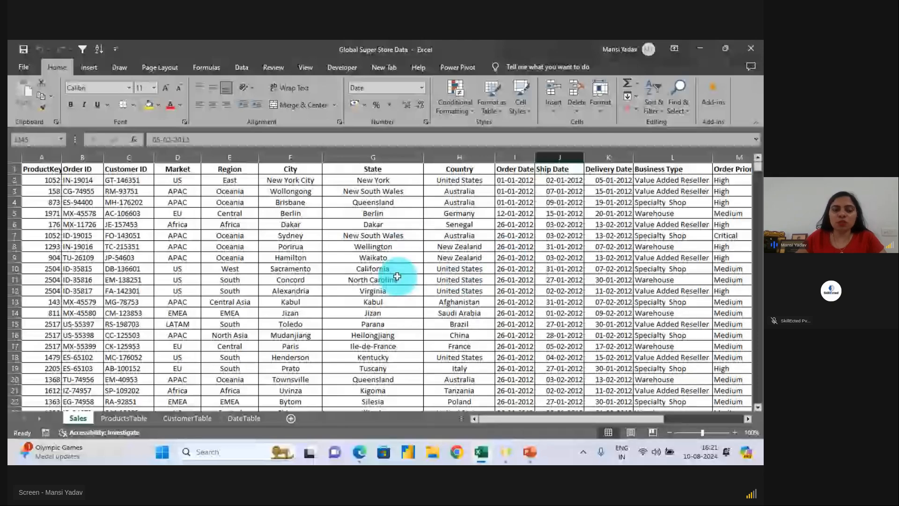
click(45, 372)
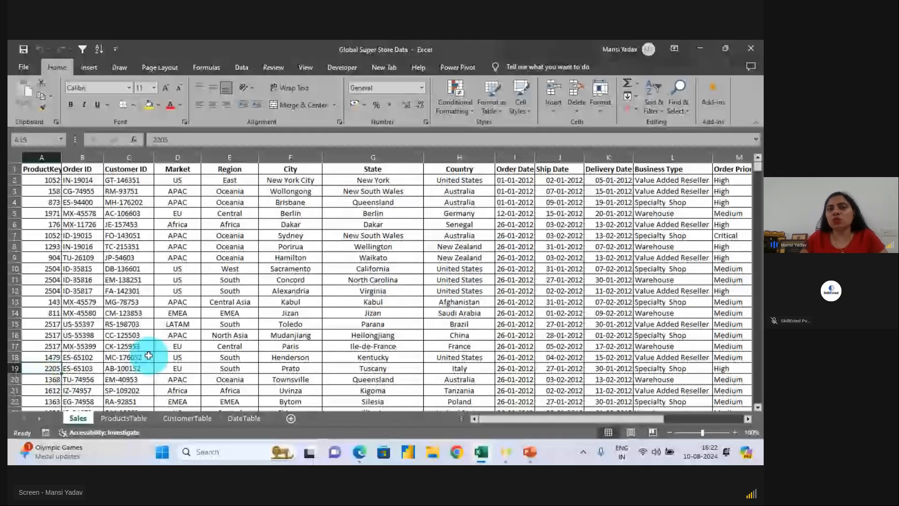
key(ctrl+Down)
drag(326, 319, 351, 330)
drag(323, 224, 206, 338)
drag(54, 373, 23, 370)
drag(112, 389, 206, 342)
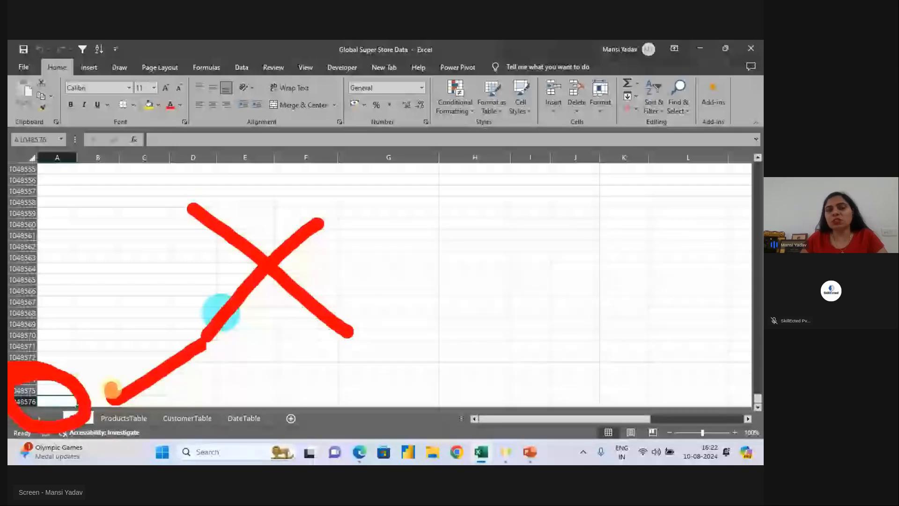
click(616, 407)
click(464, 214)
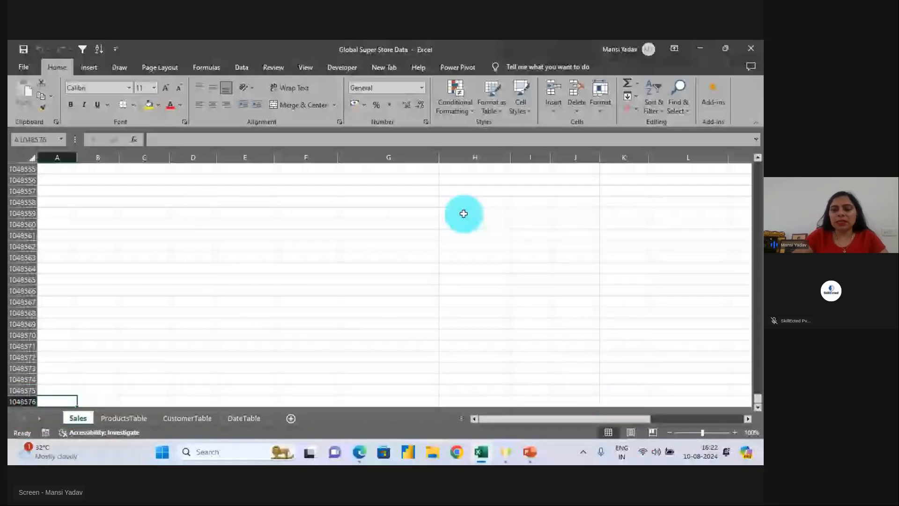
key(ctrl+Up)
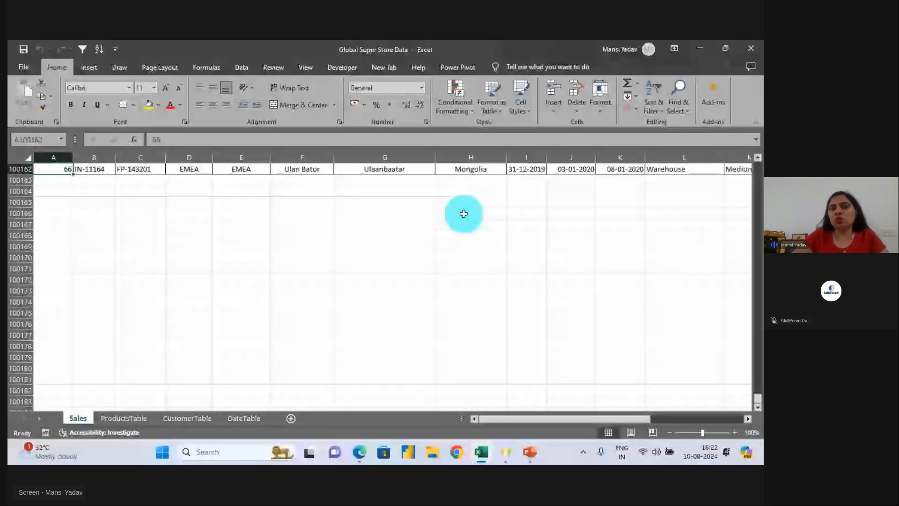
key(ctrl+Up)
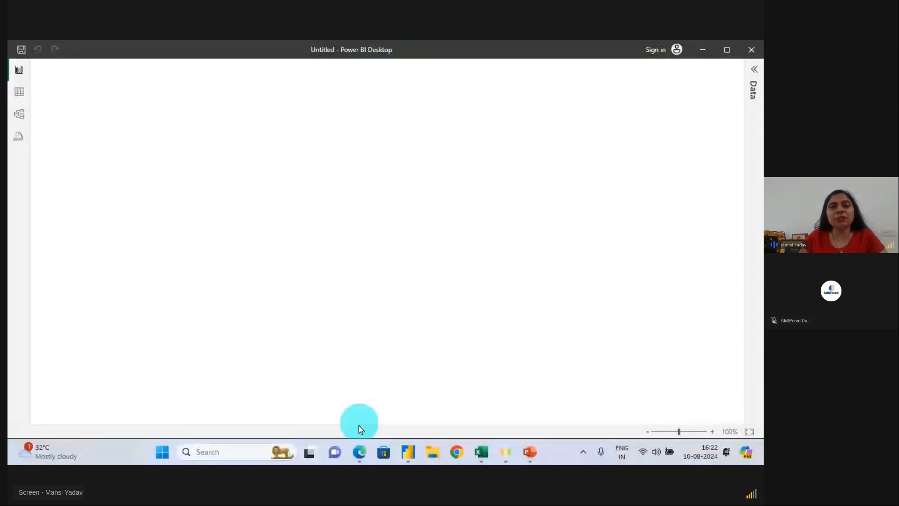
Switch to Microsoft Store, pointing out its taskbar shortcut, and search for "power bi desktop".
click(359, 451)
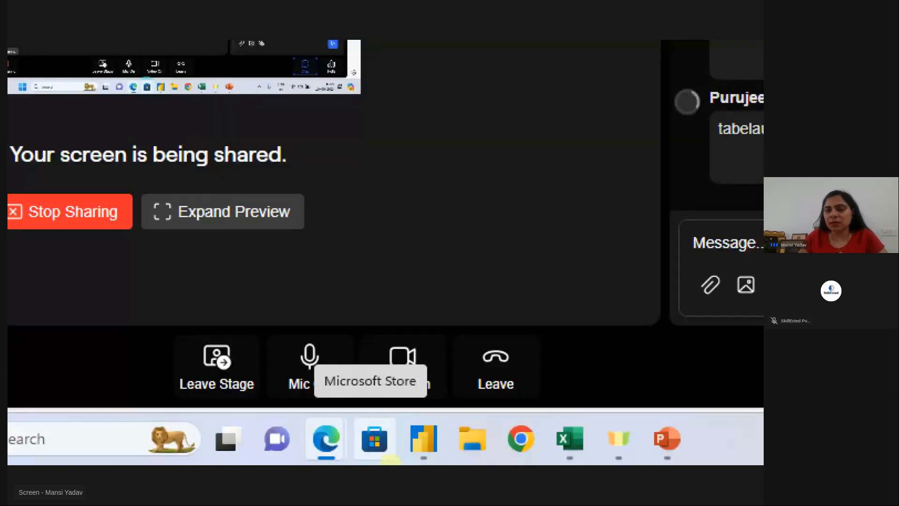
click(382, 454)
drag(350, 405, 350, 442)
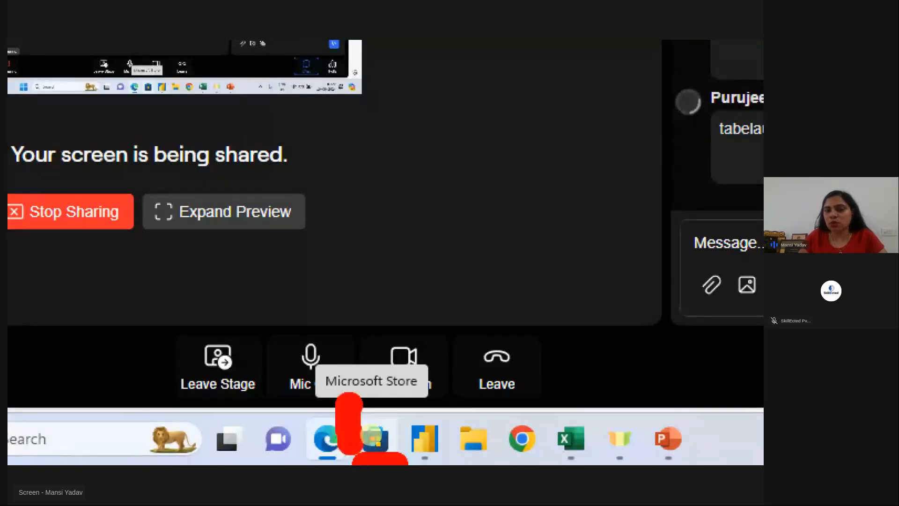
click(396, 386)
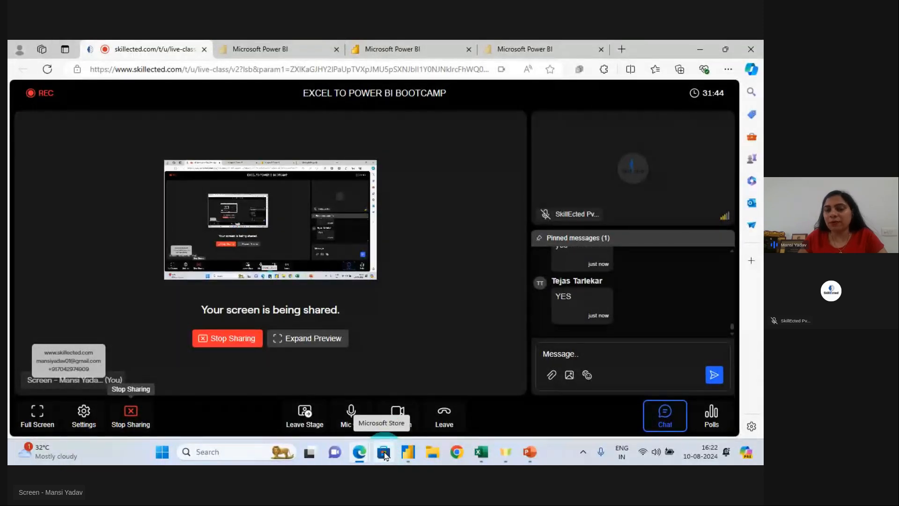
click(384, 452)
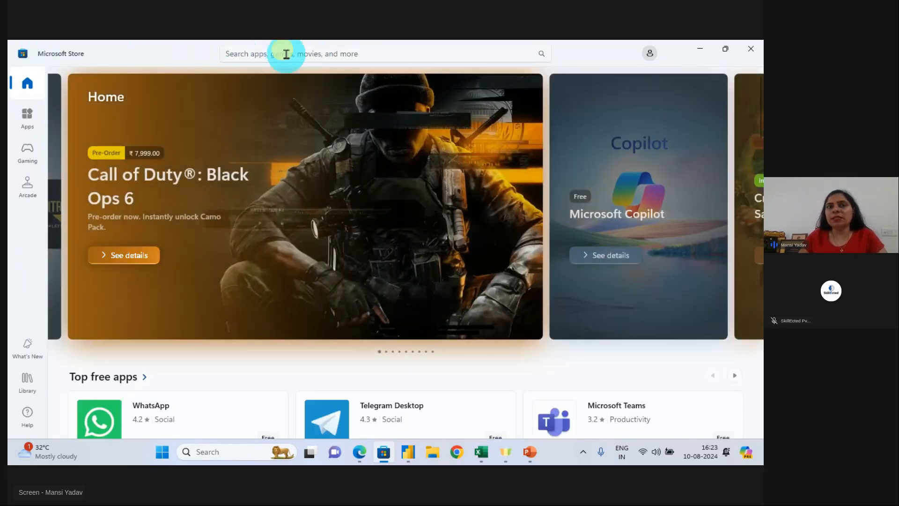
click(286, 54)
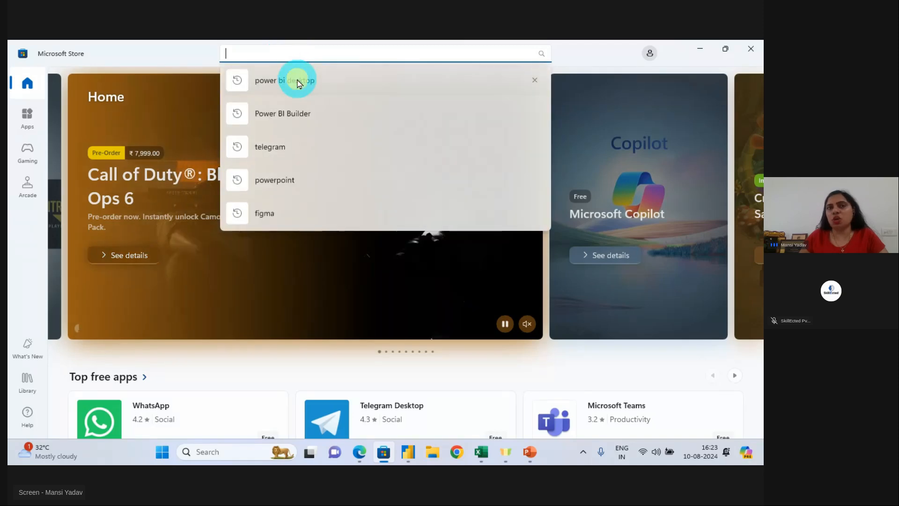
click(323, 83)
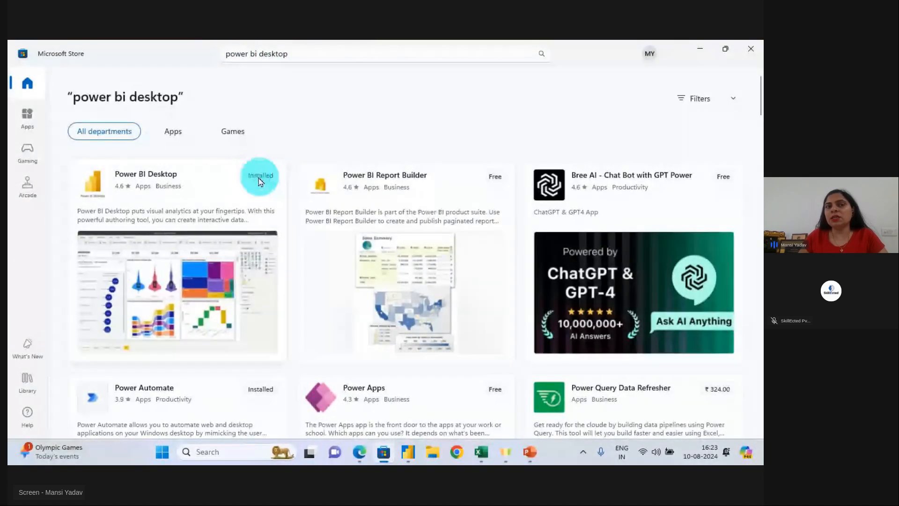
Highlight the Power BI Desktop listing and its Open option with temporary red ink, clearing the marks when done.
mouse_move(262, 178)
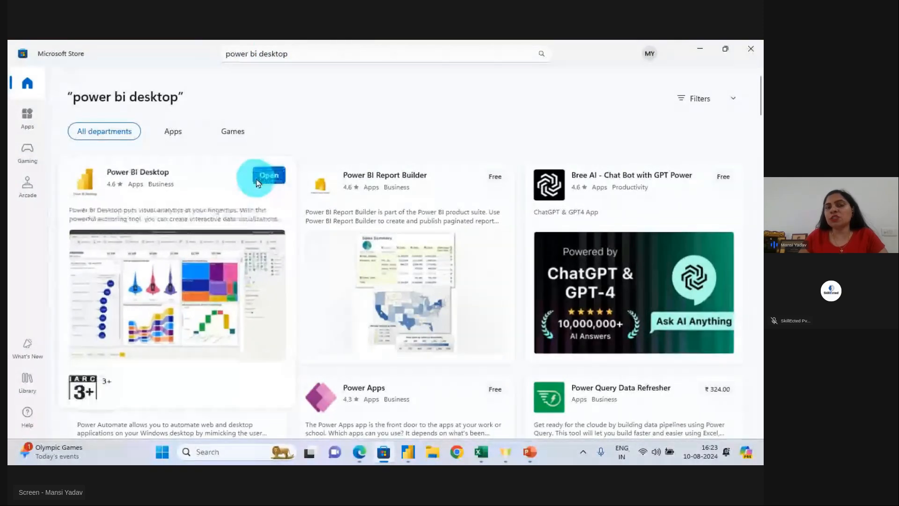
mouse_move(262, 137)
mouse_down()
mouse_move(293, 149)
mouse_move(230, 171)
mouse_move(178, 165)
mouse_up()
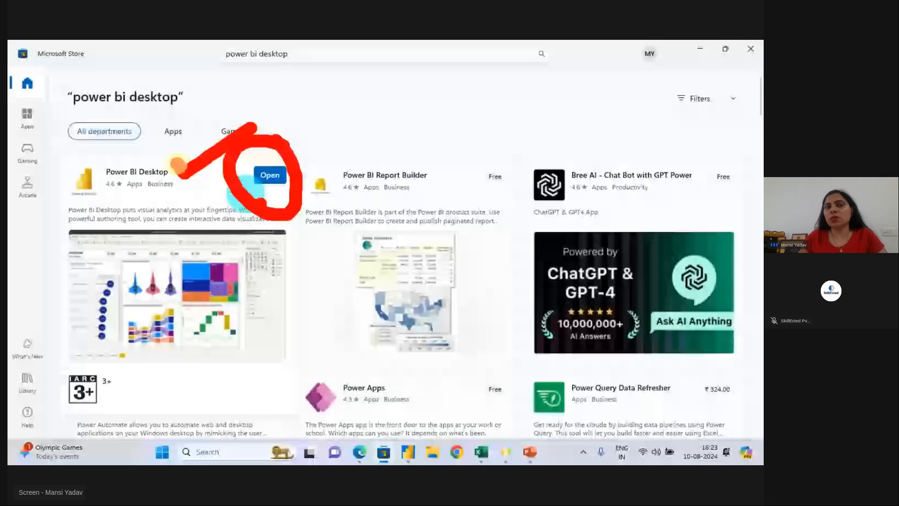
drag(303, 189, 264, 194)
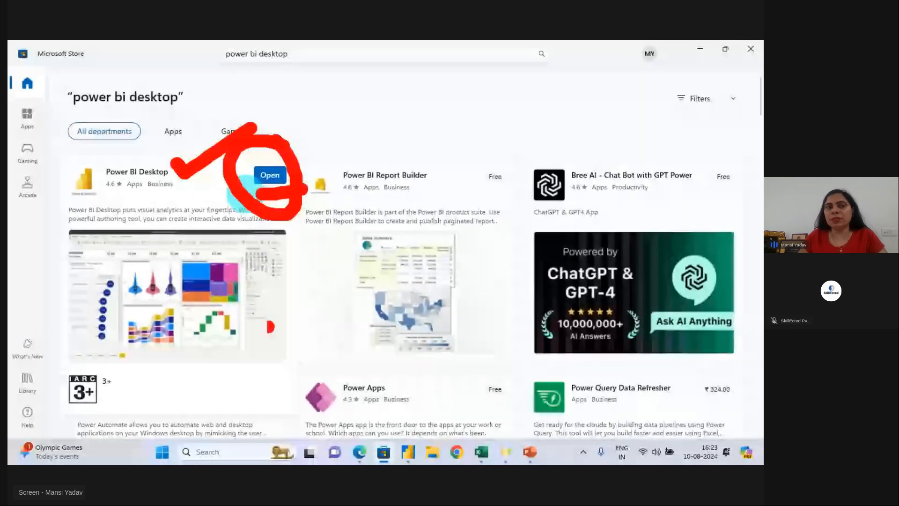
drag(102, 187, 140, 197)
key(Escape)
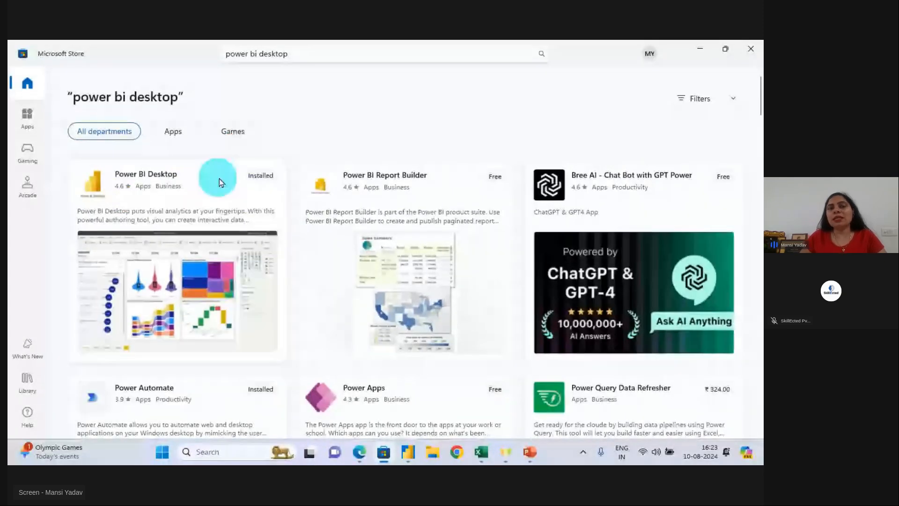
mouse_move(264, 181)
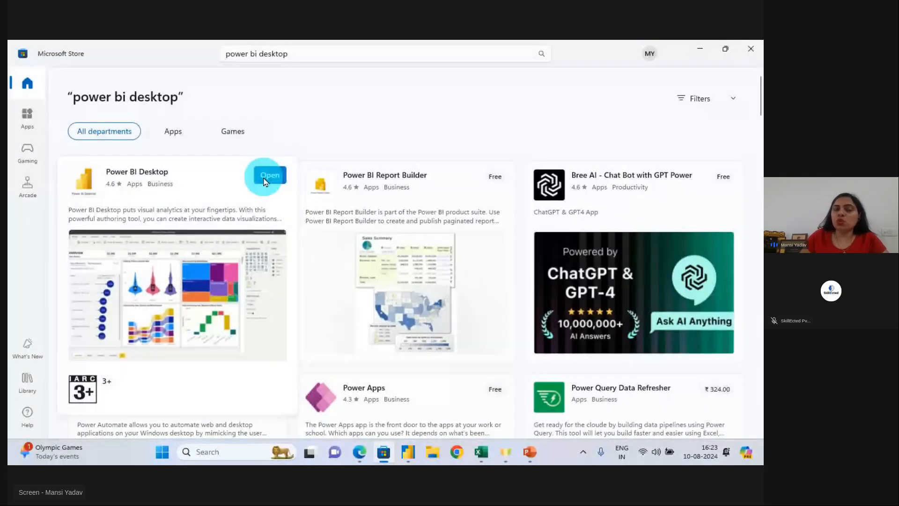
Switch to Edge and search the web for "download power bi desktop" in a new tab.
mouse_move(360, 452)
click(294, 393)
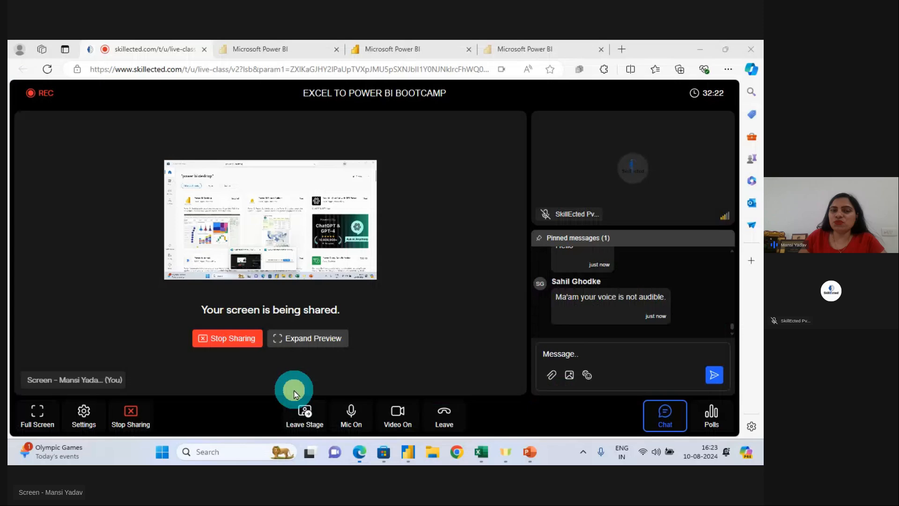
mouse_move(380, 461)
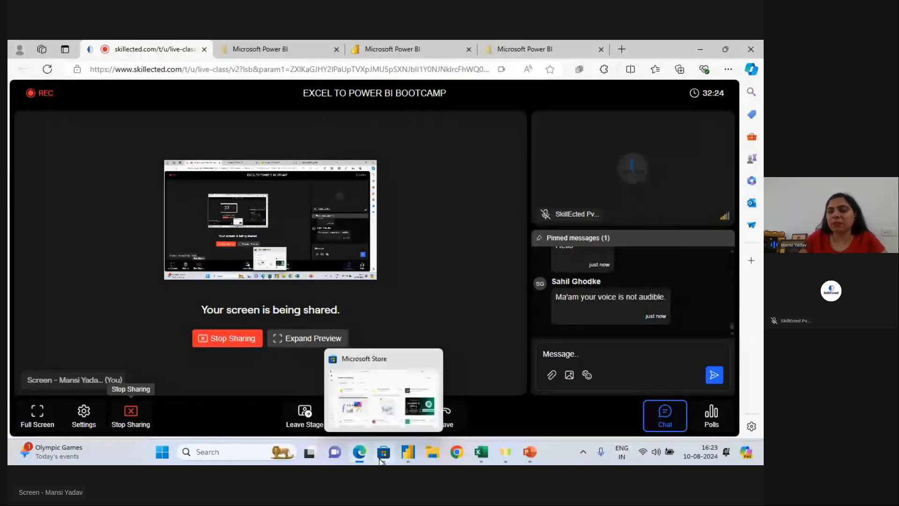
double_click(622, 49)
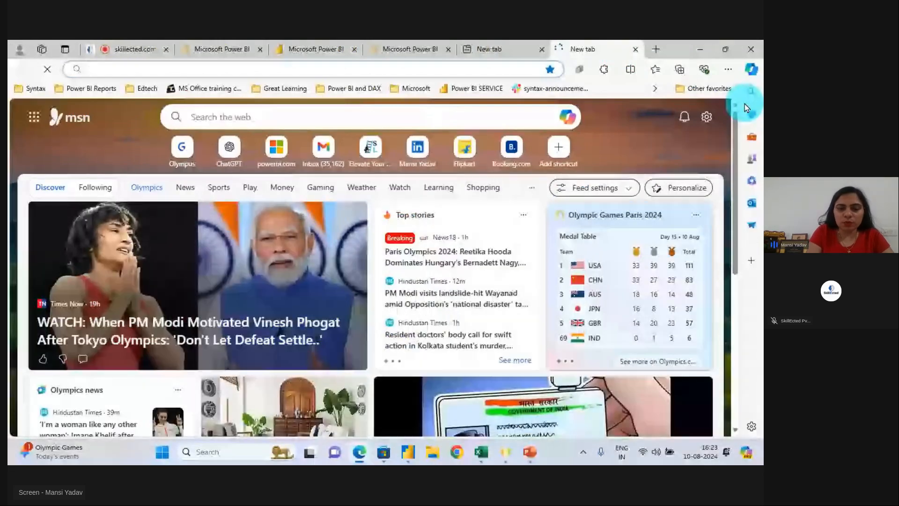
text(down)
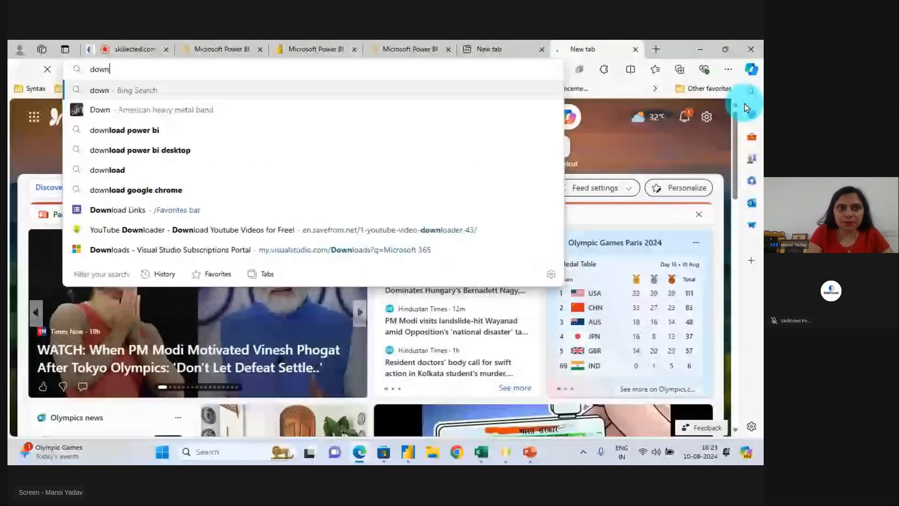
click(193, 150)
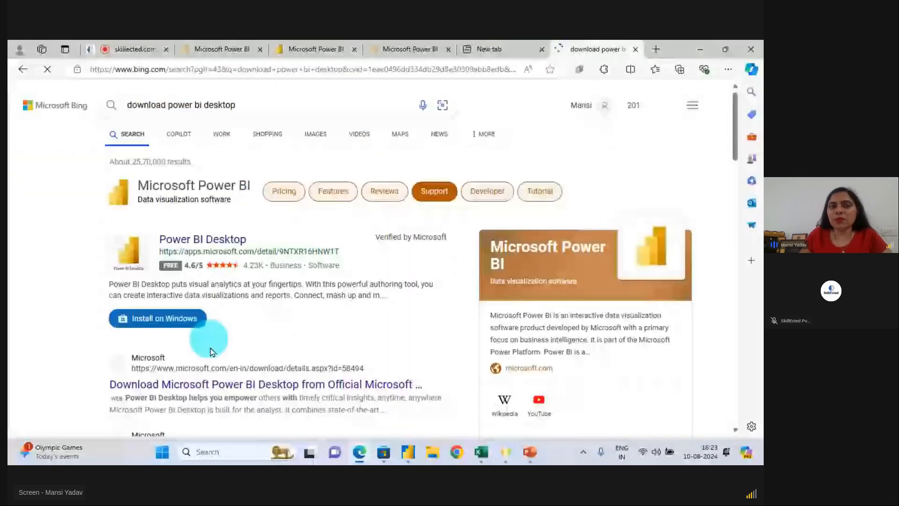
Look through the search results and open the official Microsoft Download Center page for Power BI Desktop.
scroll(294, 338, down, 5)
scroll(300, 210, up, 3)
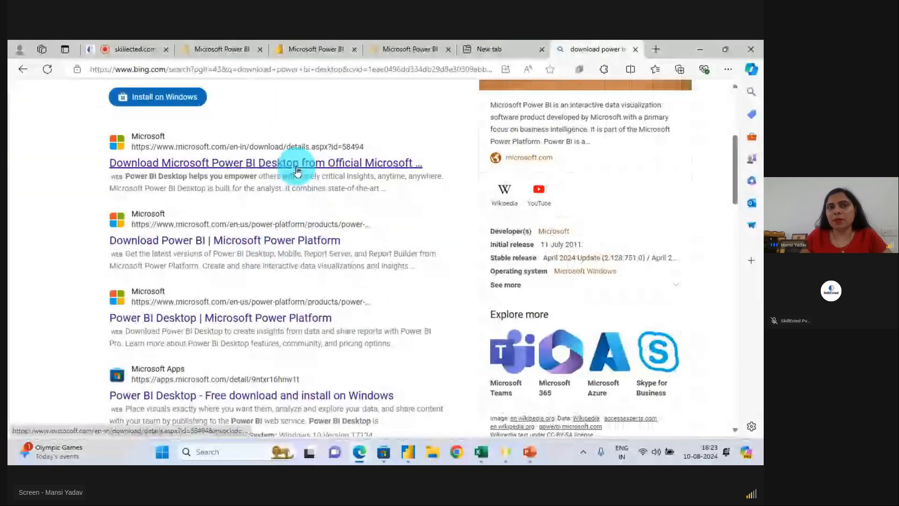
scroll(357, 277, up, 5)
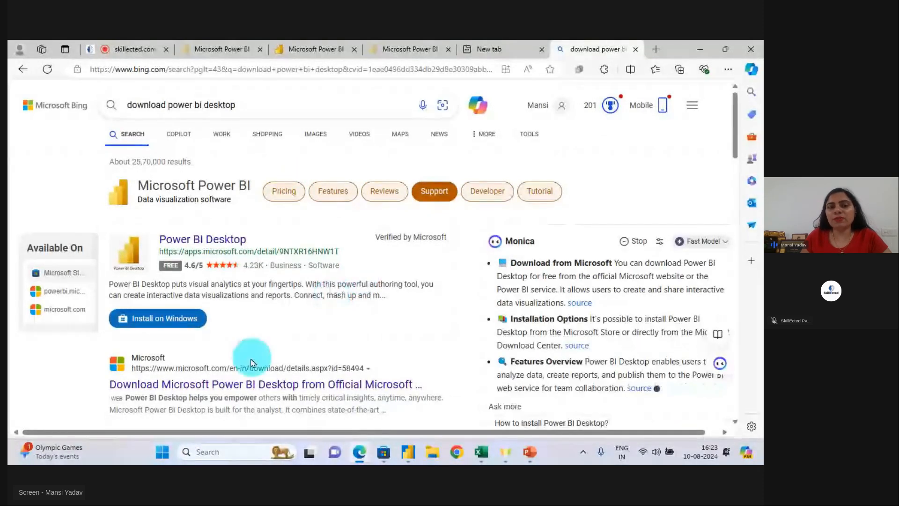
click(237, 389)
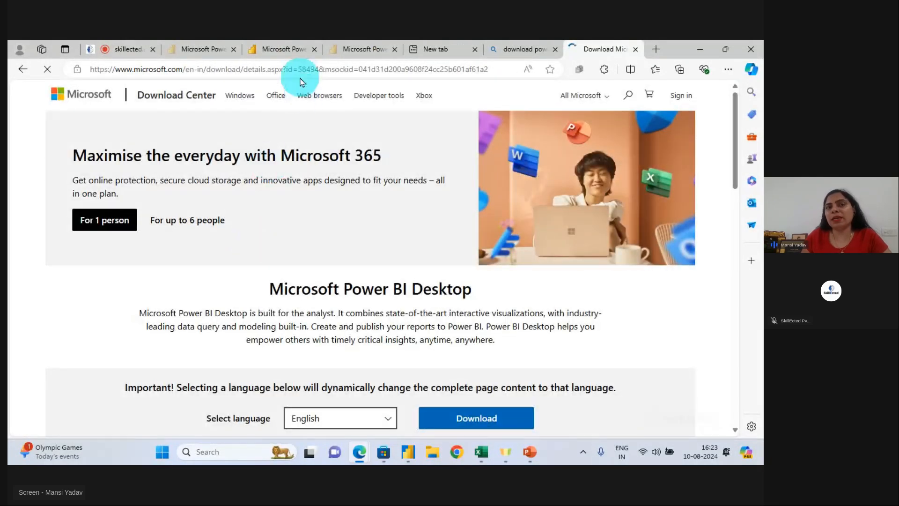
Copy the Power BI Desktop download page's web address and send it in the live class chat.
click(315, 70)
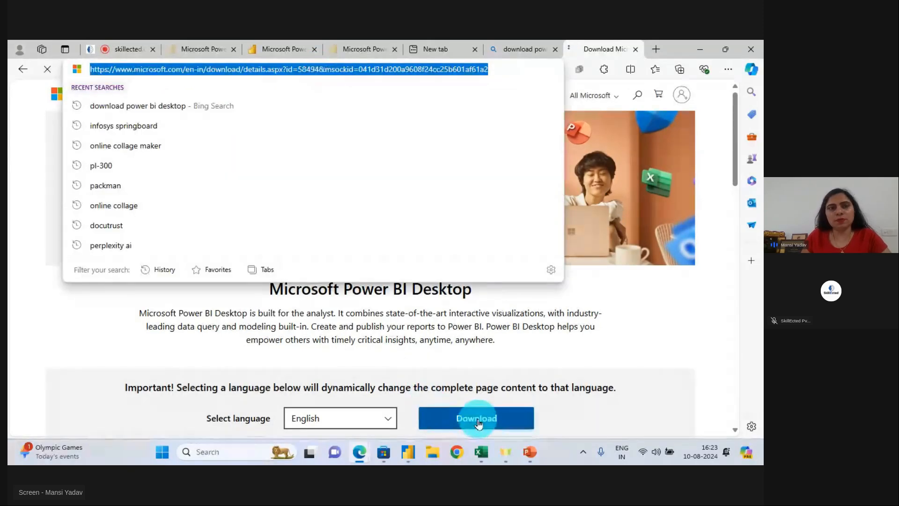
click(121, 48)
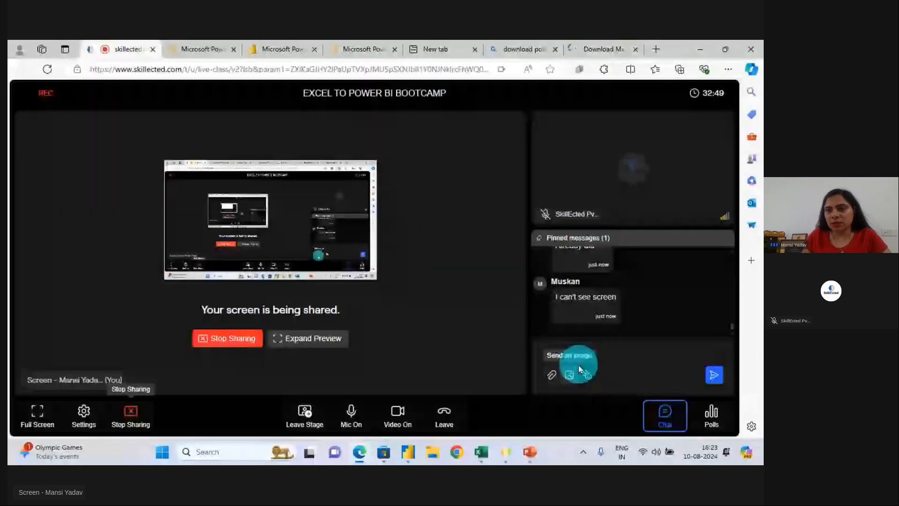
click(669, 360)
text(id=58494&msockid=041d31d200a9608f24cc25b601af61a2)
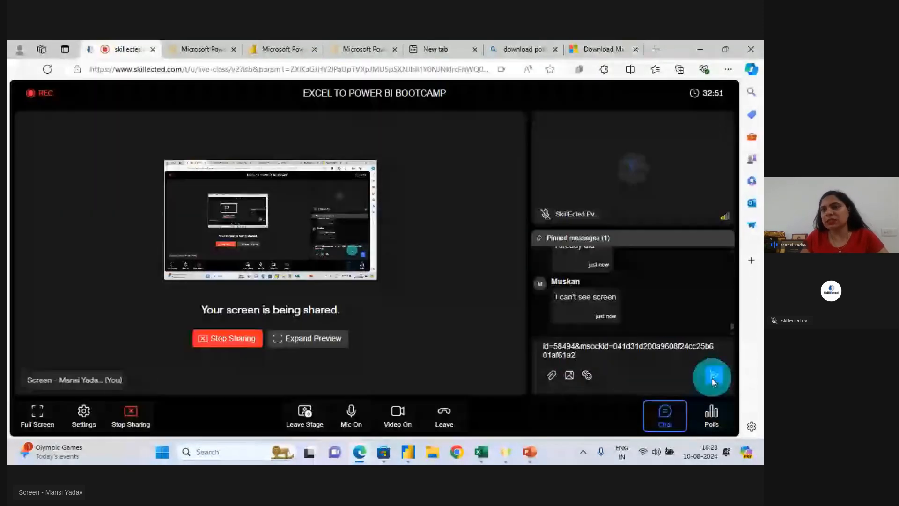
click(711, 378)
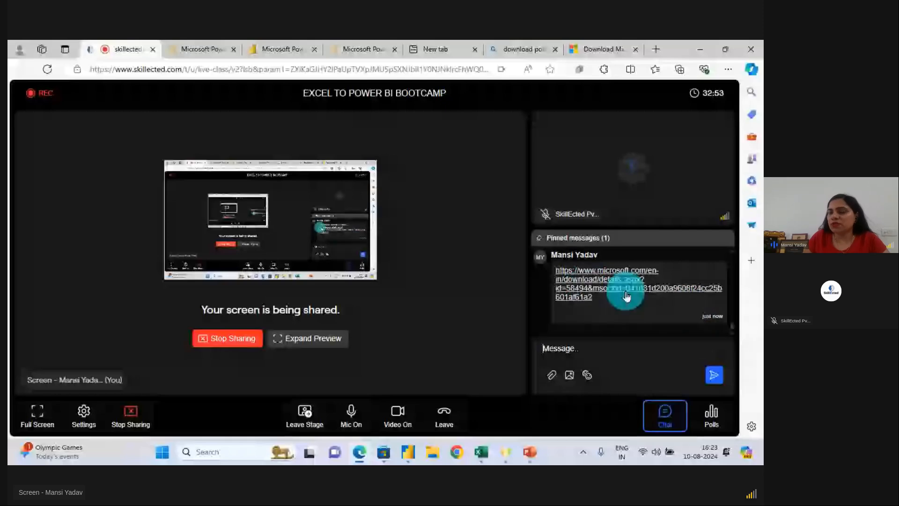
Return to the download page, mark the Microsoft Power BI Desktop heading and Download option with red ink, and clear the marks.
click(602, 49)
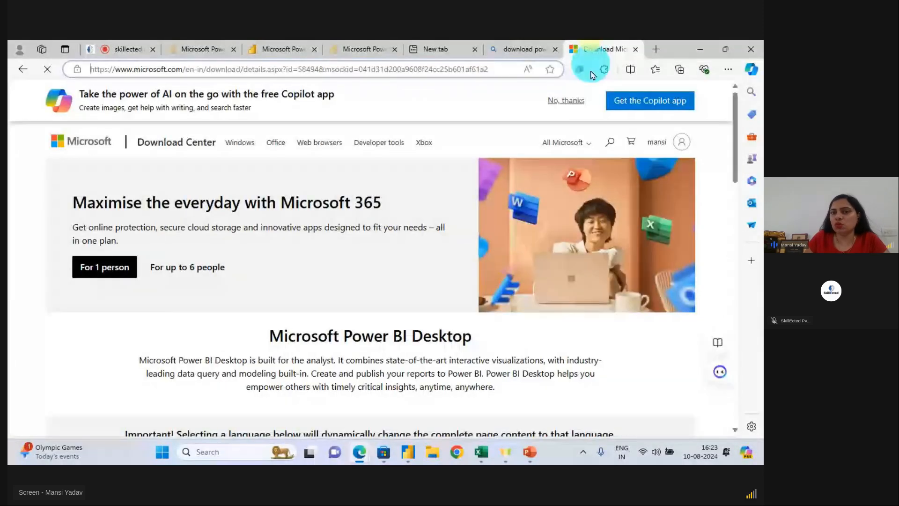
scroll(498, 297, down, 3)
mouse_move(376, 429)
mouse_down()
mouse_move(412, 387)
mouse_move(560, 370)
mouse_up()
drag(653, 305, 566, 346)
drag(262, 244, 536, 229)
mouse_move(226, 200)
mouse_down()
mouse_move(236, 215)
mouse_move(322, 147)
mouse_up()
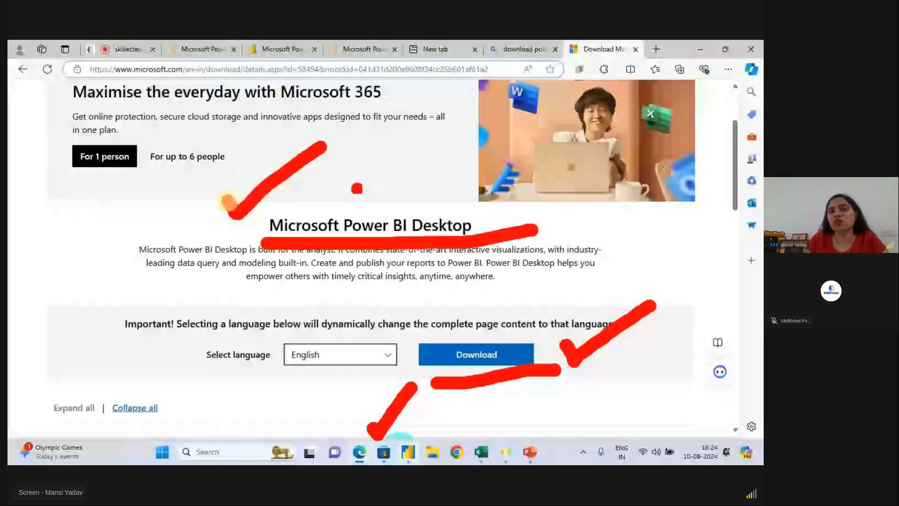
key(Escape)
Check the live class chat, switch to Power BI Desktop, and start a blank report.
click(123, 49)
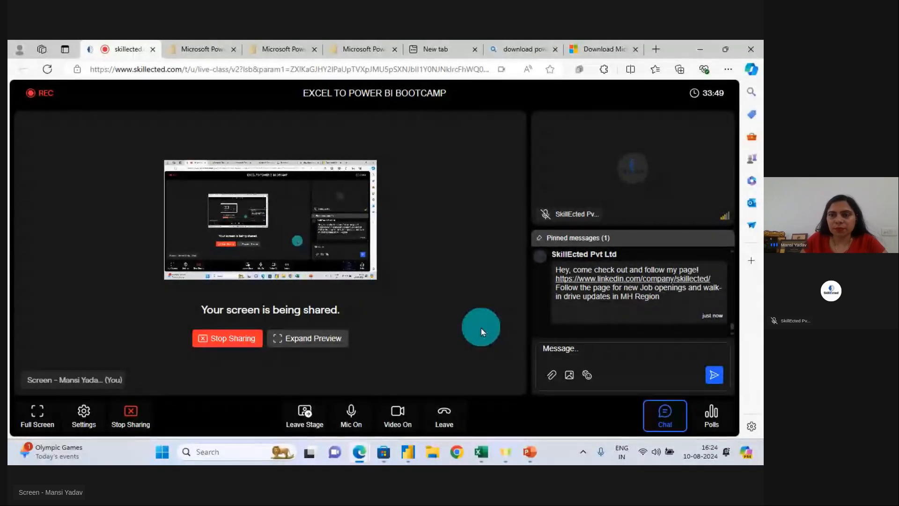
mouse_move(514, 455)
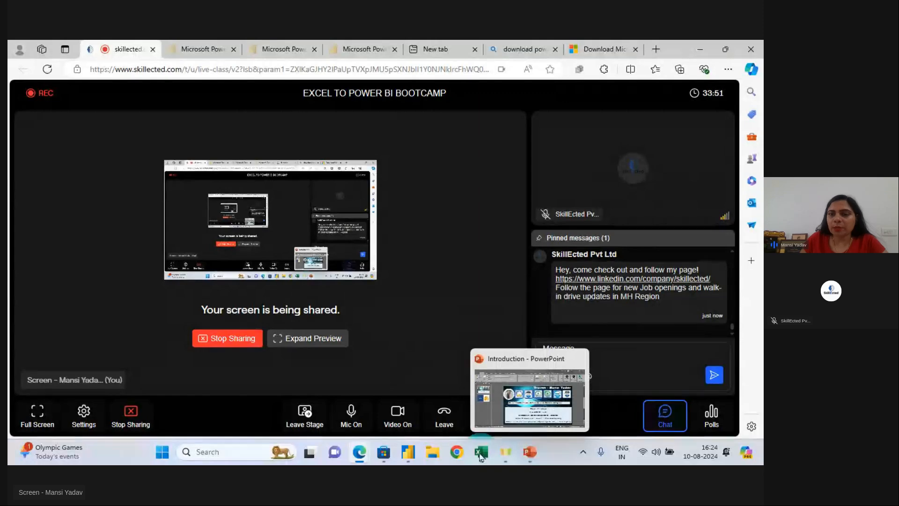
click(407, 457)
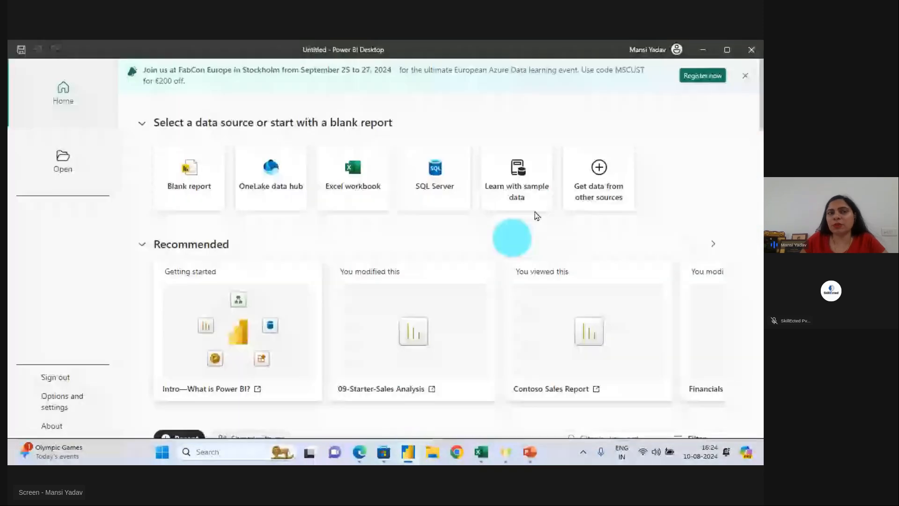
click(188, 175)
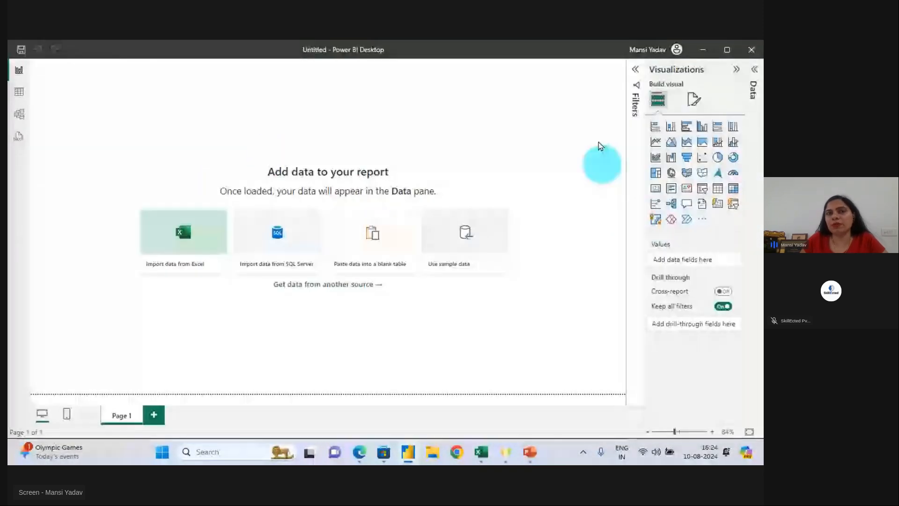
Expand the Data pane in the blank report, switch to the Global Super Store Data workbook, and create a new blank Excel workbook.
click(753, 141)
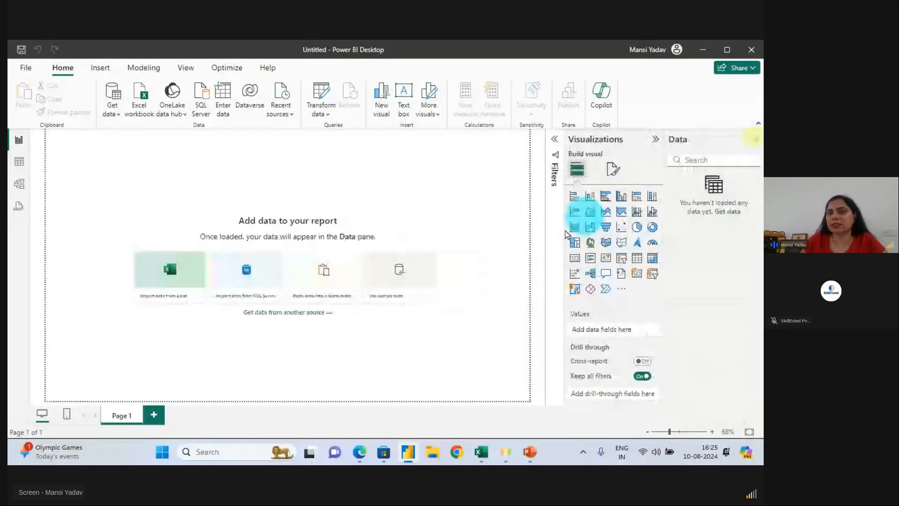
click(481, 452)
click(501, 346)
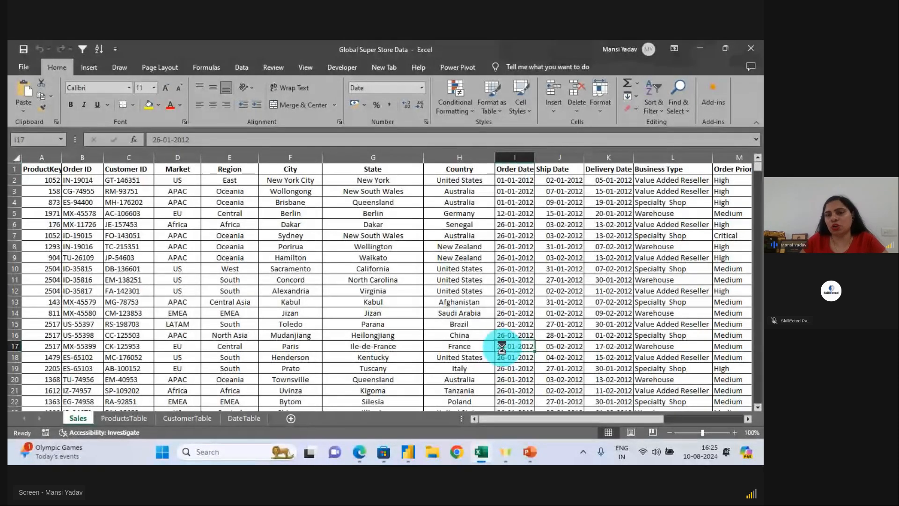
key(ctrl+n)
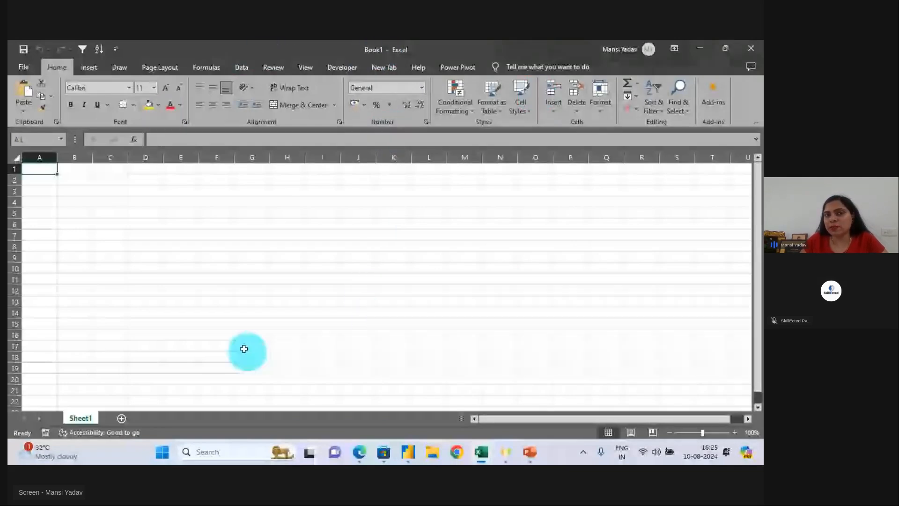
Underline the Power BI Desktop title in a magnified view, return to Book1 in Excel, outline its ribbon in red ink, and clear the marks.
click(408, 452)
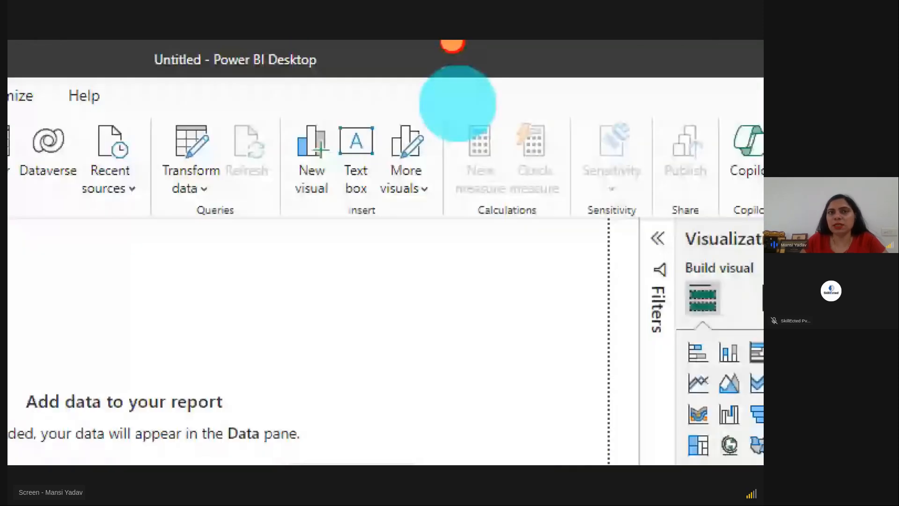
drag(215, 94, 336, 94)
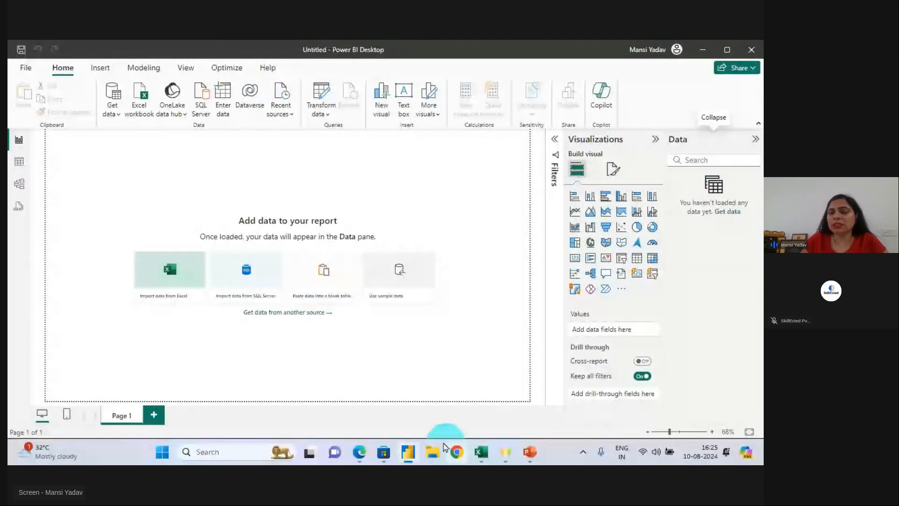
mouse_move(480, 452)
click(526, 400)
key(ctrl+2)
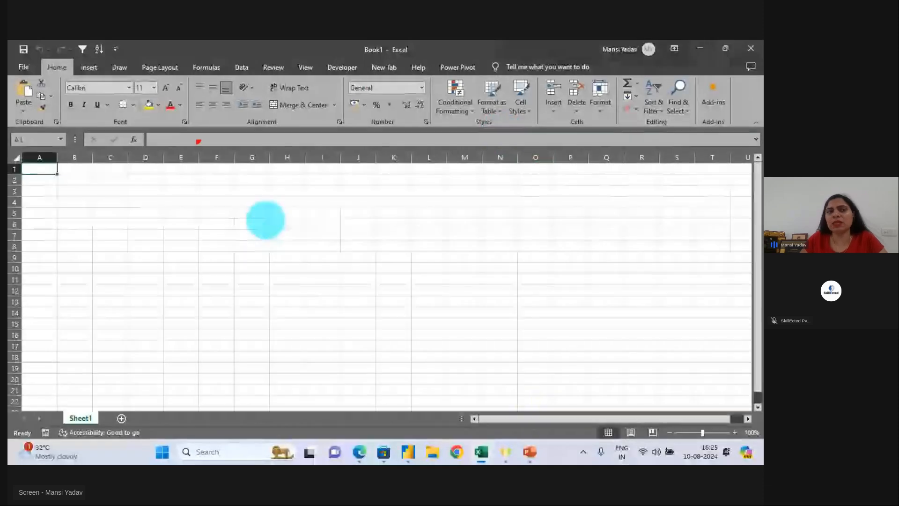
mouse_move(8, 49)
mouse_down()
mouse_move(552, 192)
mouse_move(762, 168)
mouse_up()
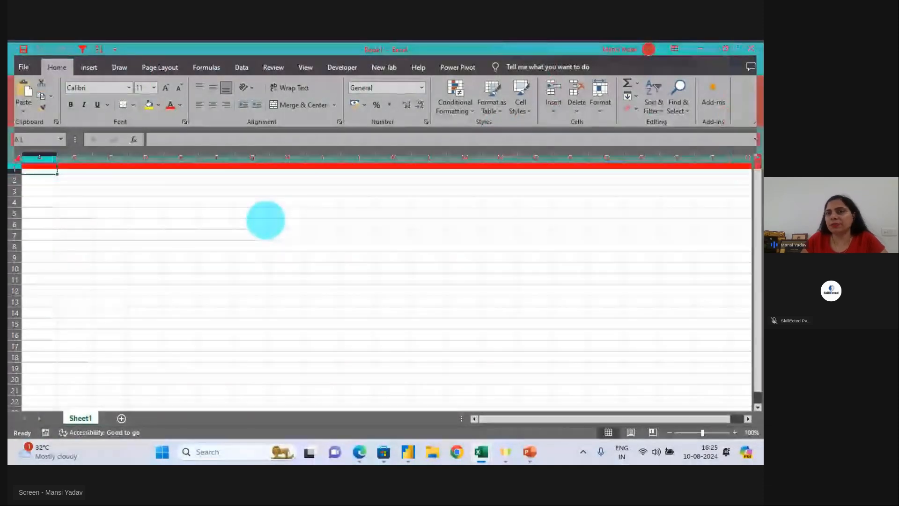
key(Escape)
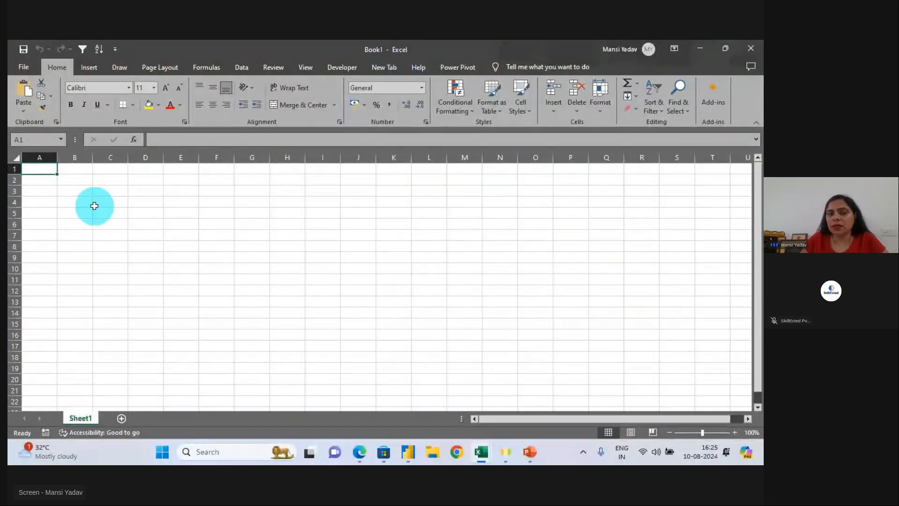
Outline Book1's worksheet grid in ink, clear the outline, and add three new sheets to the workbook.
key(ctrl+2)
mouse_move(71, 176)
mouse_down()
mouse_move(21, 162)
mouse_move(622, 361)
mouse_move(756, 396)
mouse_up()
key(Escape)
click(121, 418)
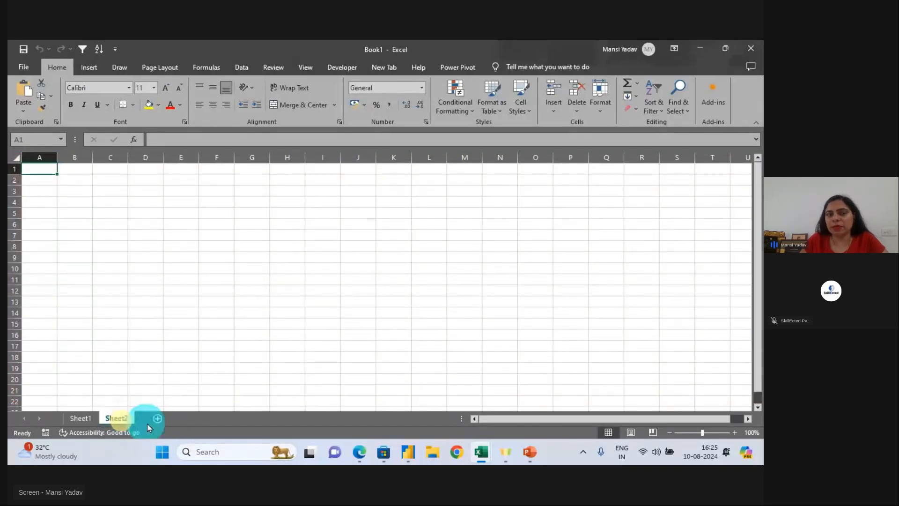
click(158, 418)
click(193, 418)
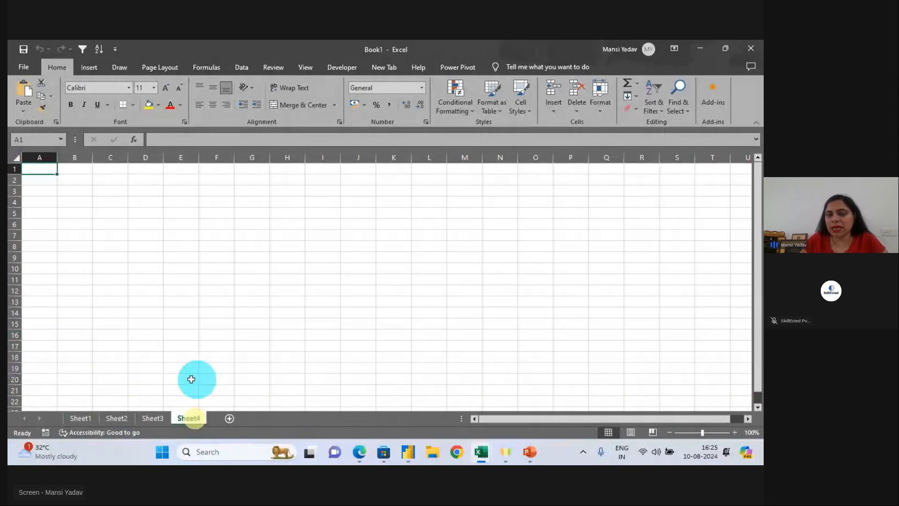
Outline the workbook's sheet tabs in red ink, draw a tick above them, and clear the marks.
key(ctrl+2)
drag(63, 395, 248, 445)
drag(195, 367, 327, 282)
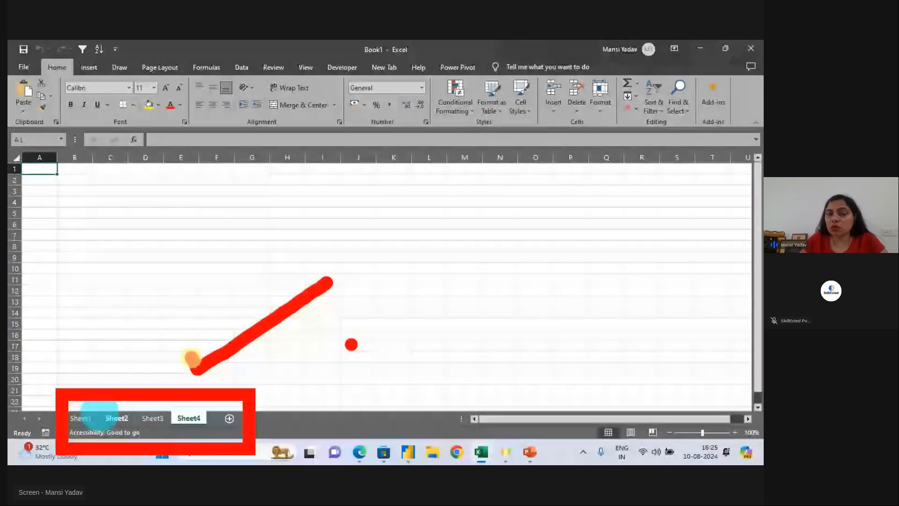
key(Escape)
Switch to Power BI Desktop, outline the ribbon, Data pane, Visualizations pane and visual gallery in red ink, and tick the visual gallery.
click(408, 452)
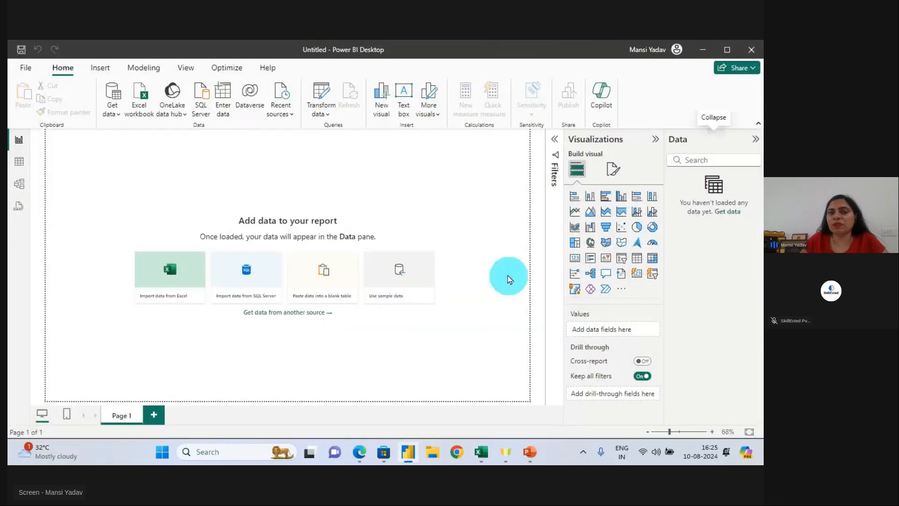
key(ctrl+2)
mouse_move(16, 59)
mouse_down()
mouse_move(111, 76)
mouse_move(763, 138)
mouse_move(762, 123)
mouse_up()
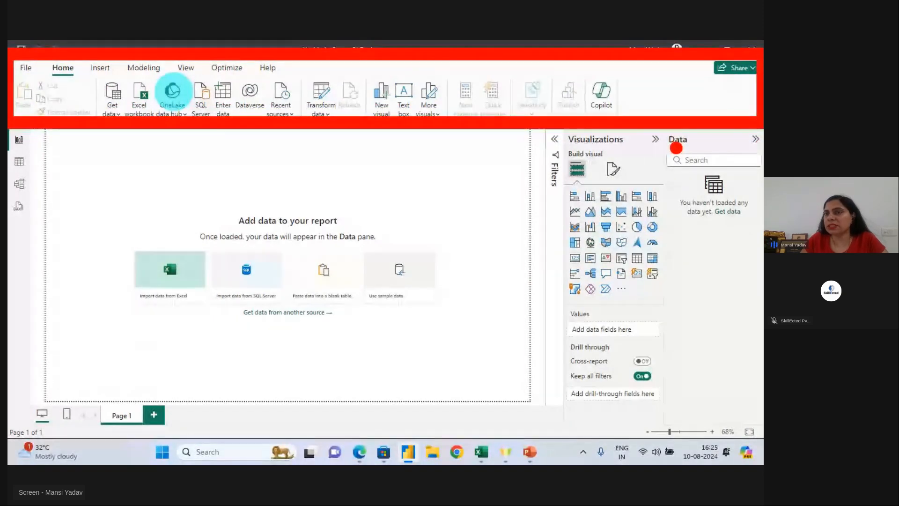
mouse_move(658, 114)
mouse_down()
mouse_move(763, 328)
mouse_move(762, 433)
mouse_up()
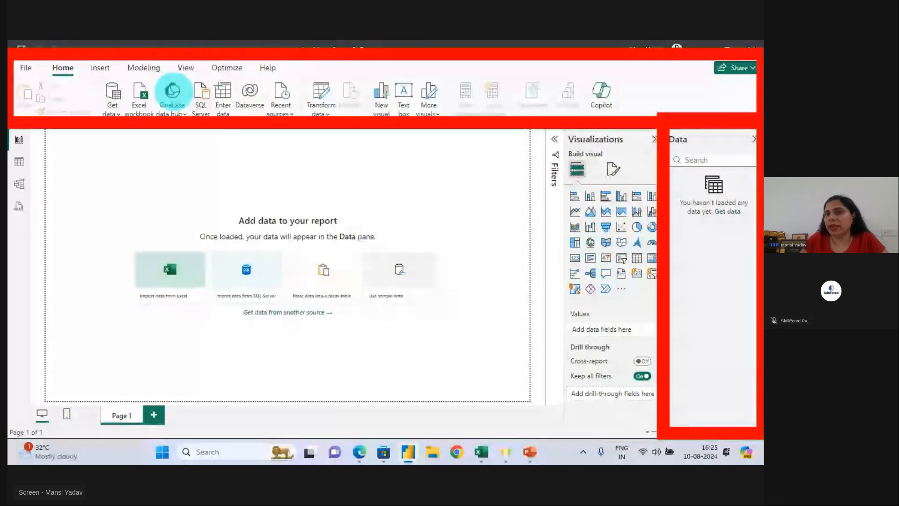
mouse_move(551, 113)
mouse_down()
mouse_move(602, 184)
mouse_move(690, 464)
mouse_up()
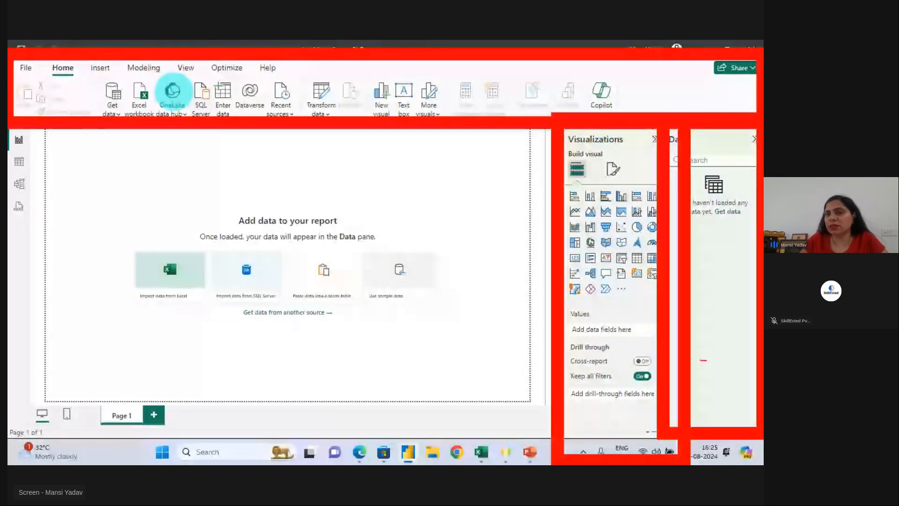
drag(548, 173, 674, 304)
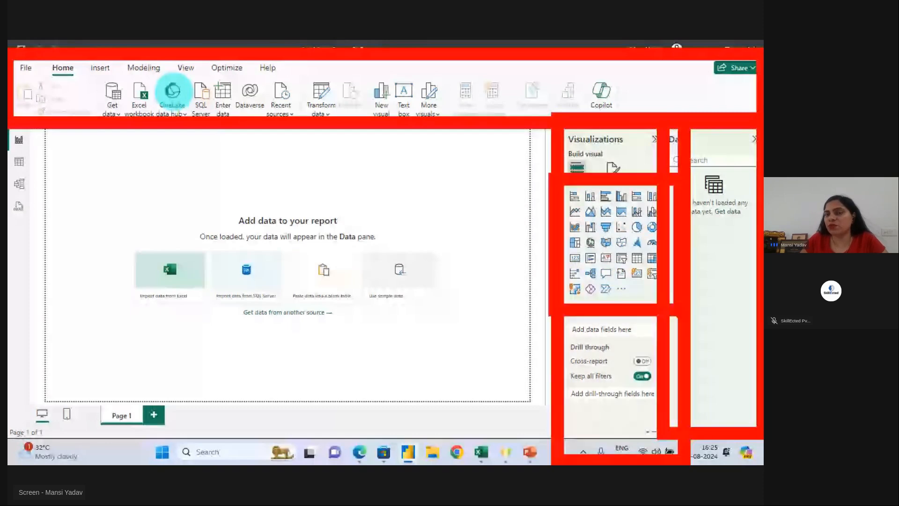
drag(501, 226, 578, 166)
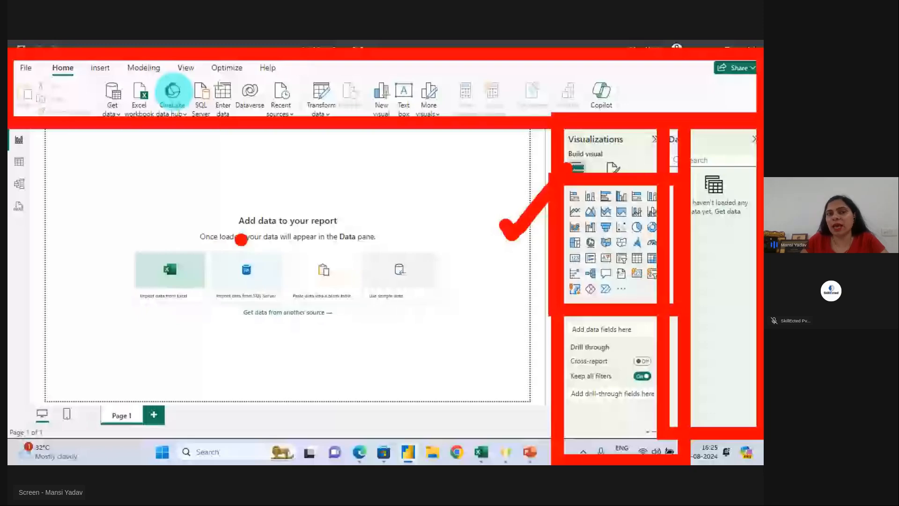
Underline and tick the add-data message in red, outline the report canvas in blue with strokes from the visuals, and clear all marks.
drag(240, 240, 365, 239)
mouse_move(300, 181)
mouse_down()
mouse_move(315, 200)
mouse_move(369, 158)
mouse_up()
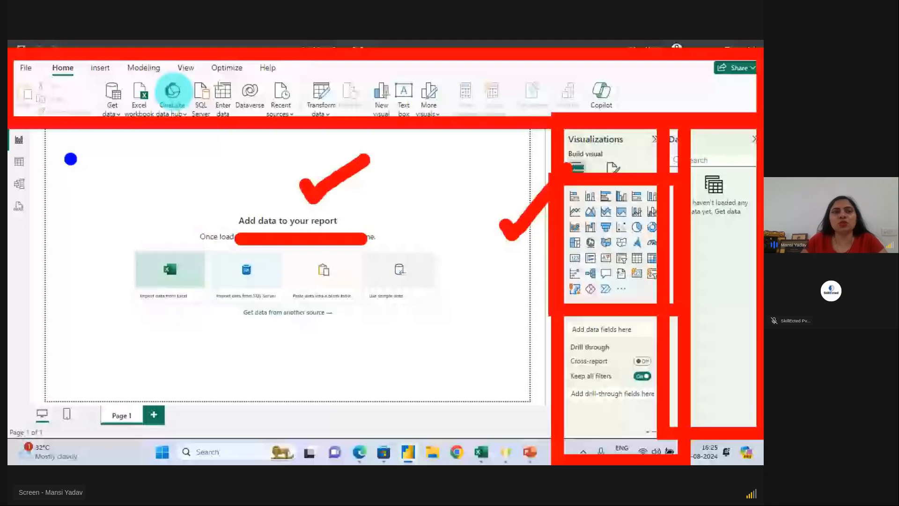
mouse_move(37, 121)
mouse_down()
mouse_move(544, 447)
mouse_move(543, 437)
mouse_up()
drag(593, 231, 645, 207)
drag(595, 281, 412, 326)
mouse_move(387, 336)
mouse_down()
mouse_move(407, 302)
mouse_move(470, 358)
mouse_up()
click(487, 370)
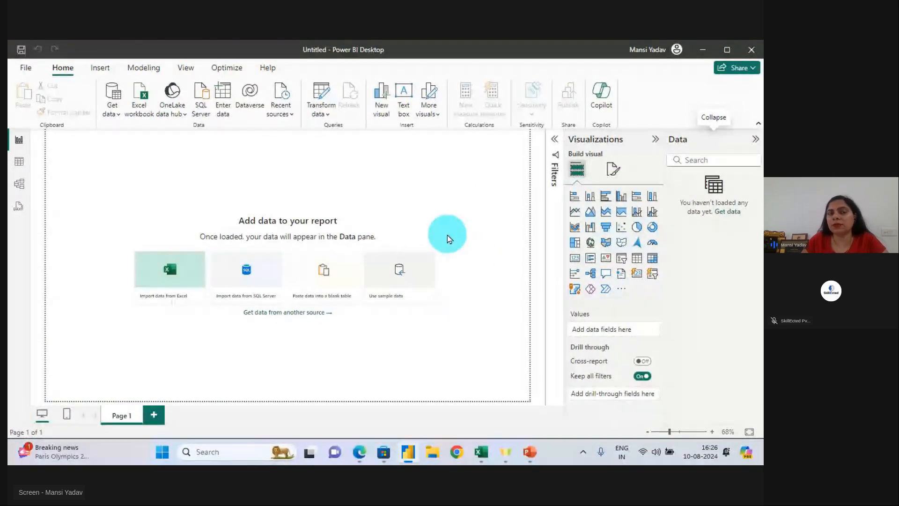
Add three more pages to the Power BI report.
click(158, 419)
click(203, 416)
click(241, 416)
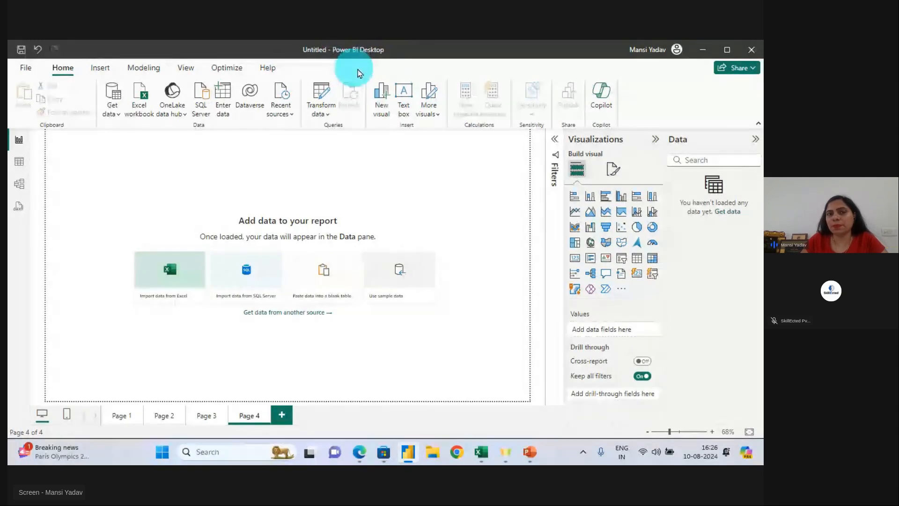
Compare the report pages with the sheets of Book1 in Excel and return to Power BI Desktop.
mouse_move(482, 453)
click(532, 412)
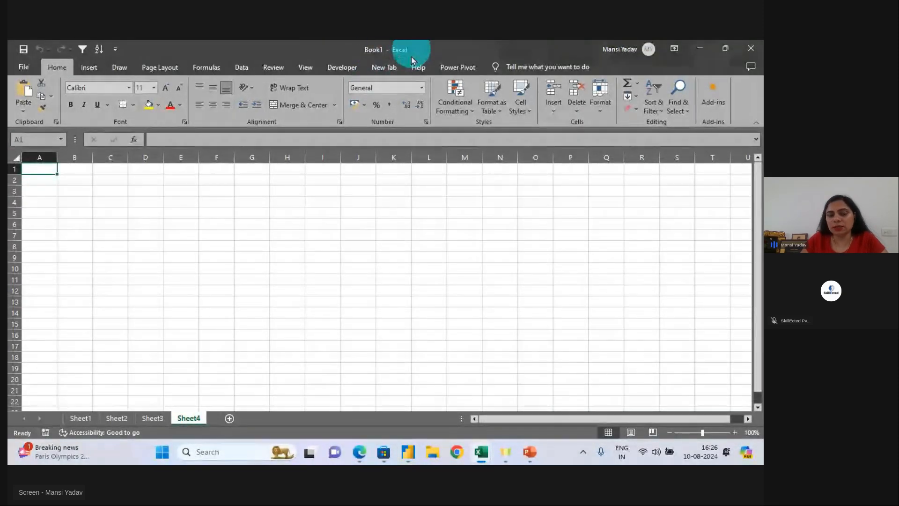
key(alt+Tab)
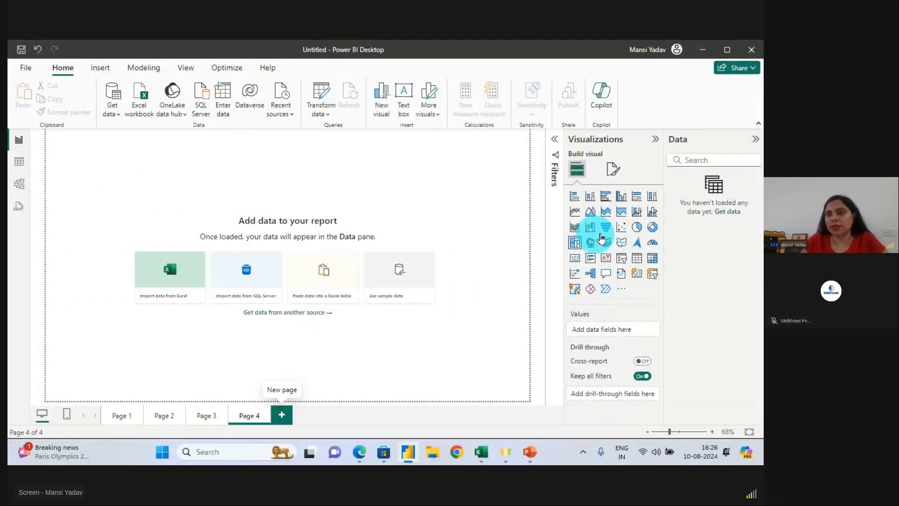
Magnify the Data pane, underline its Get data message in blue ink, and clear the mark.
key(ctrl+1)
click(762, 241)
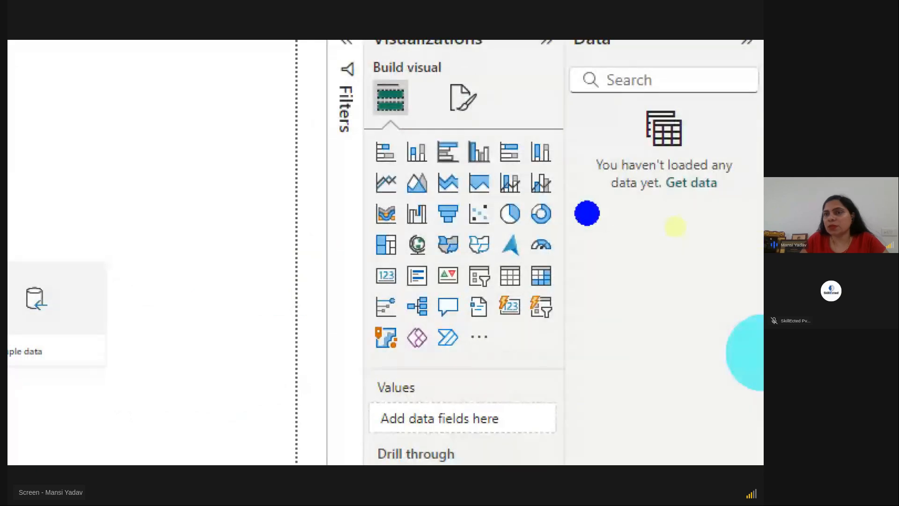
drag(587, 213, 762, 210)
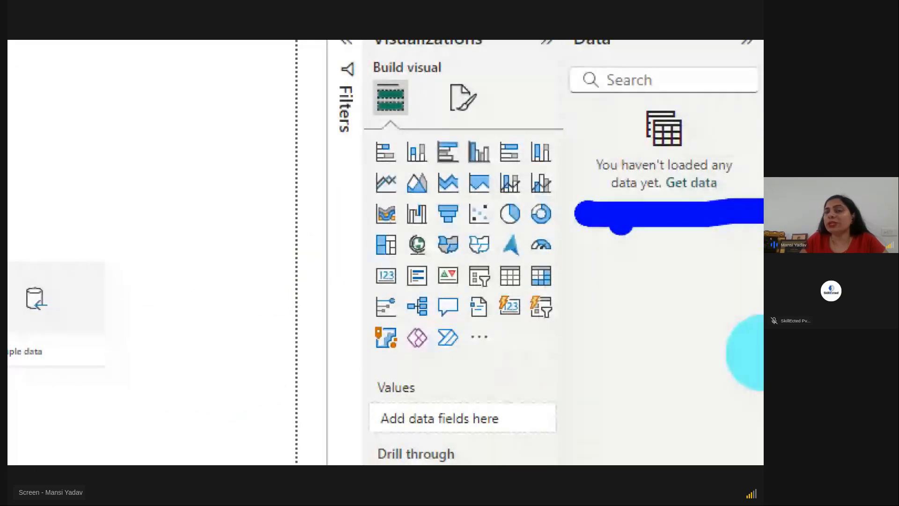
key(Escape)
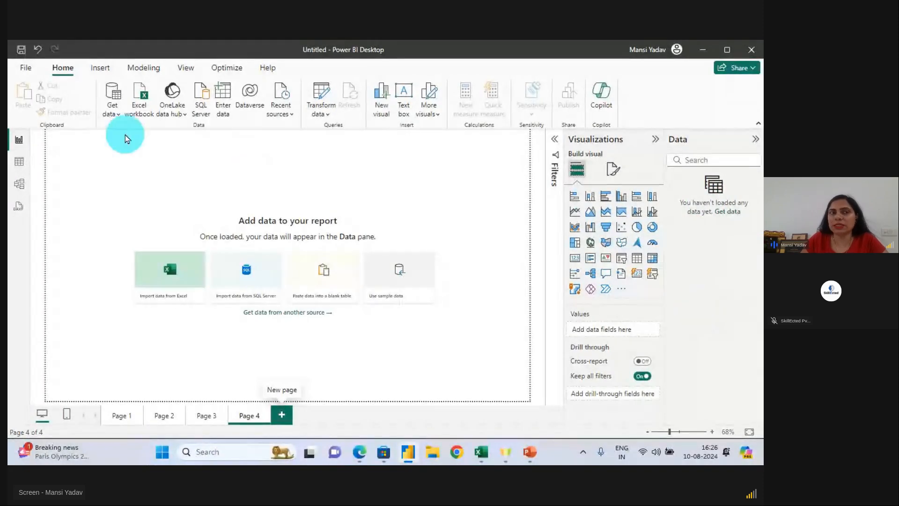
Show Get data's common data sources, check the live class chat, and return to Power BI Desktop.
click(116, 115)
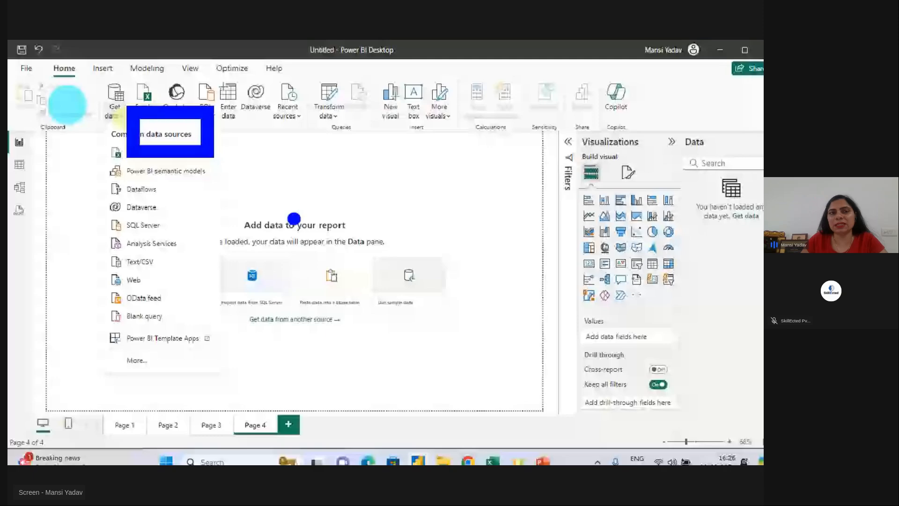
mouse_move(361, 455)
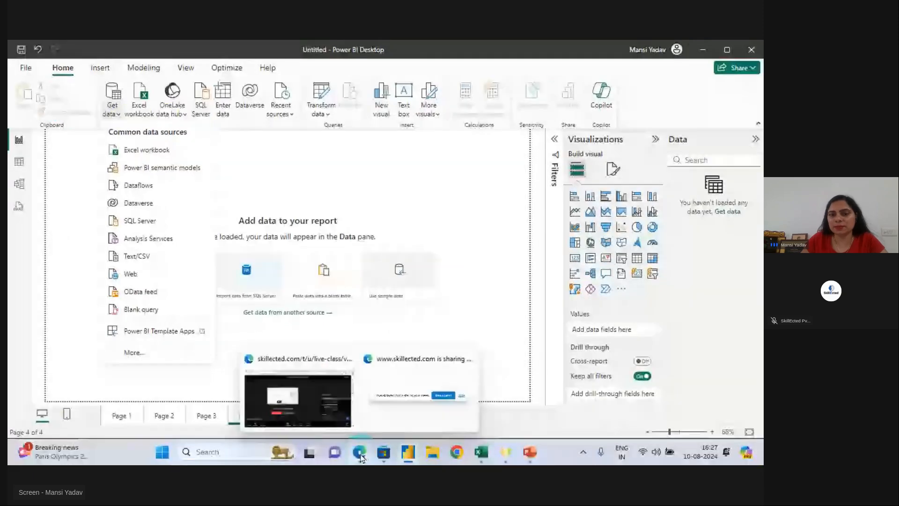
click(297, 400)
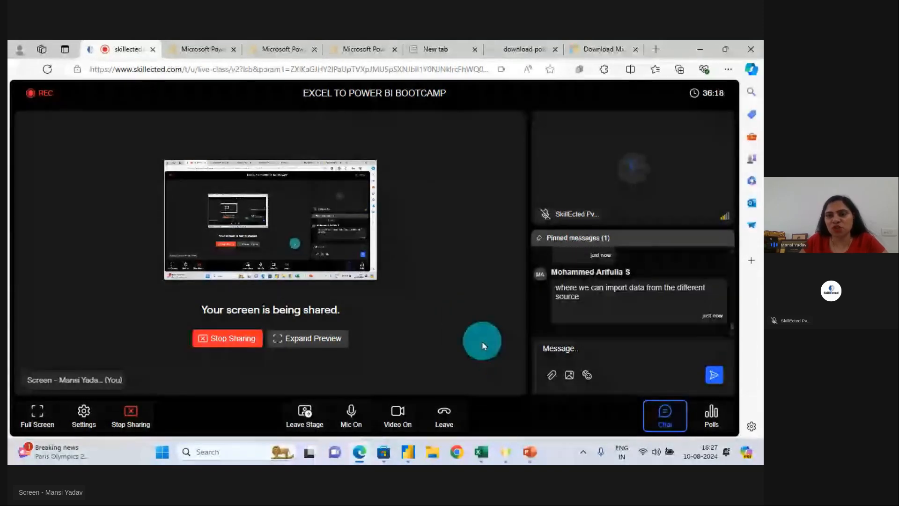
key(alt+Tab)
Magnify the common data sources list, mark the Excel workbook source with blue ink, draw loose strokes above the list, and clear the marks.
key(ctrl+1)
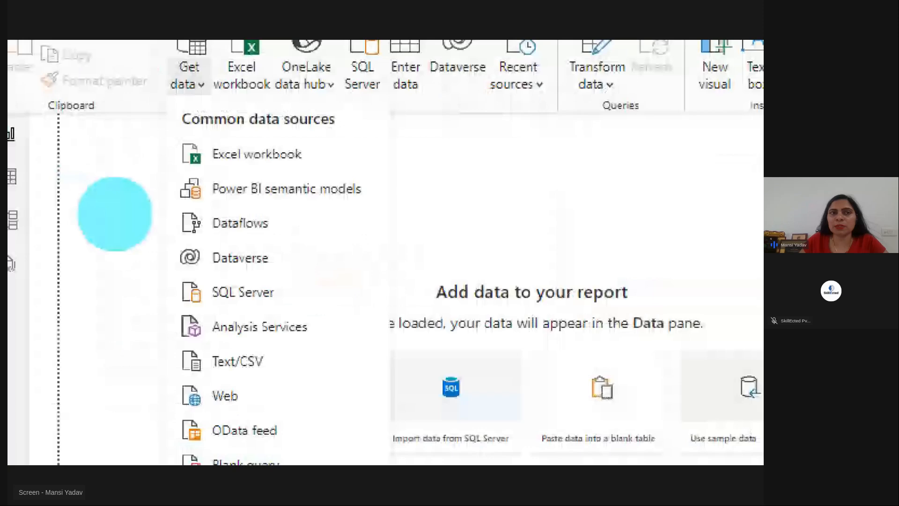
click(183, 156)
mouse_move(287, 180)
mouse_down()
mouse_move(272, 179)
mouse_move(361, 183)
mouse_up()
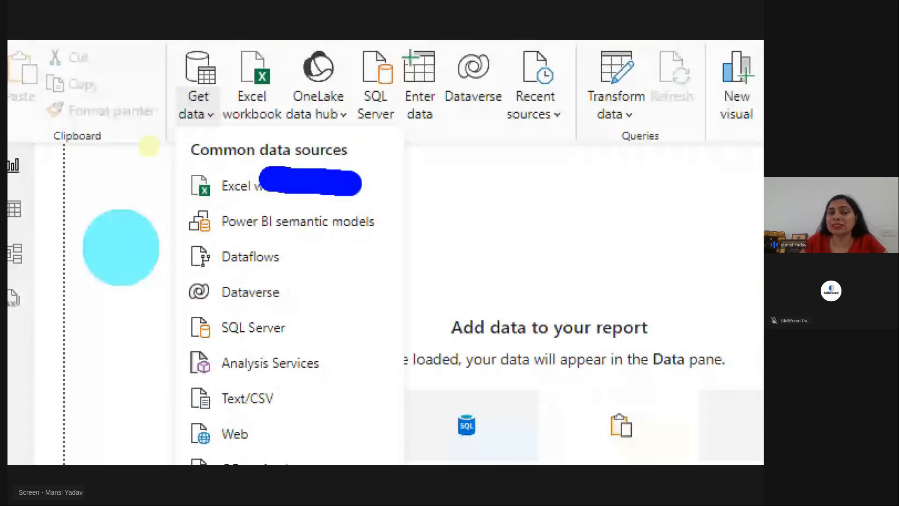
mouse_move(336, 122)
mouse_down()
mouse_move(349, 72)
mouse_move(281, 117)
mouse_up()
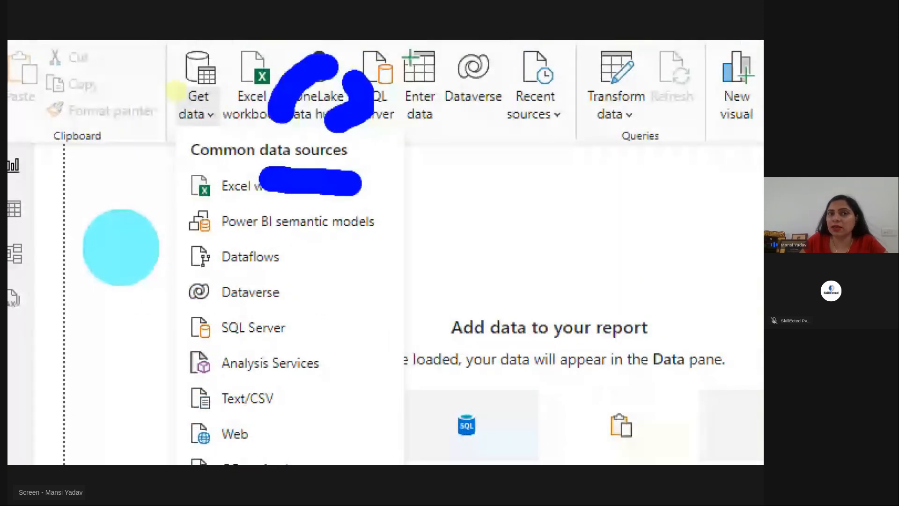
key(Escape)
Switch to the Global Super Store Data workbook in Excel and draw a large blue check mark across its ribbon and header row.
click(480, 451)
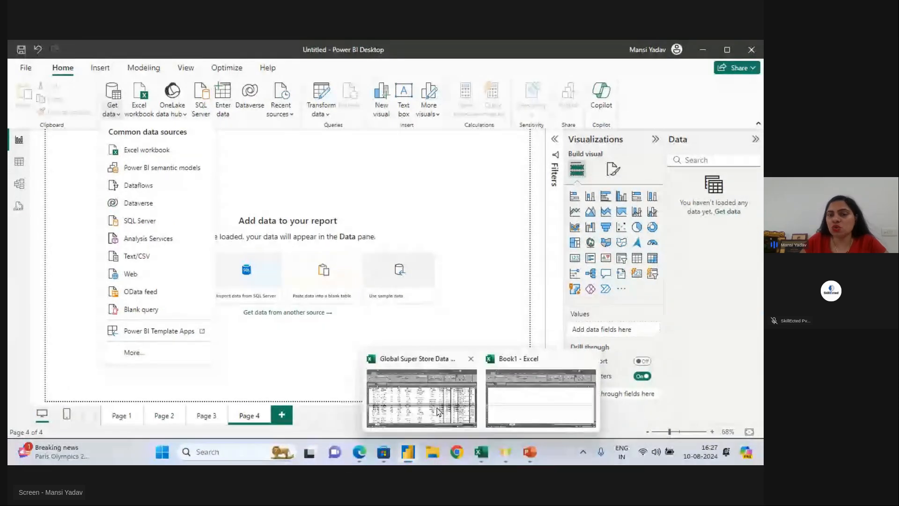
click(438, 411)
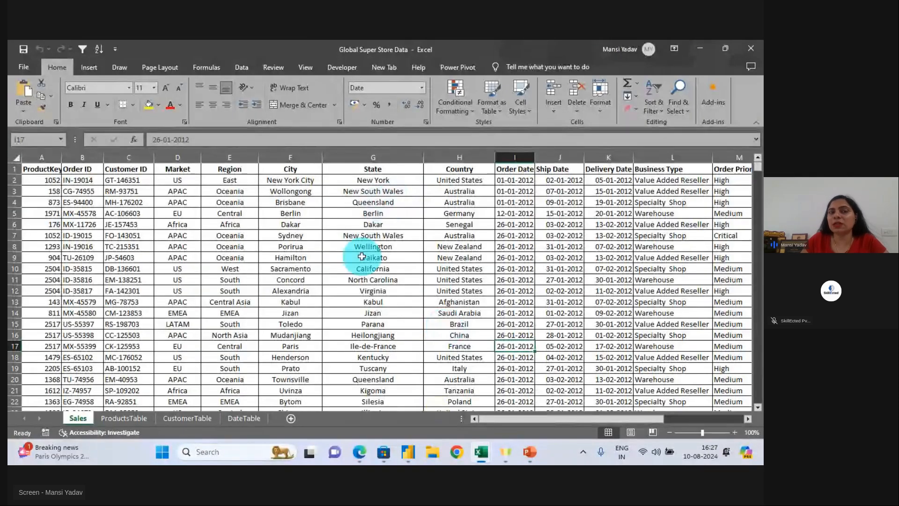
key(ctrl+2)
mouse_move(165, 155)
mouse_down()
mouse_move(179, 177)
mouse_move(293, 86)
mouse_up()
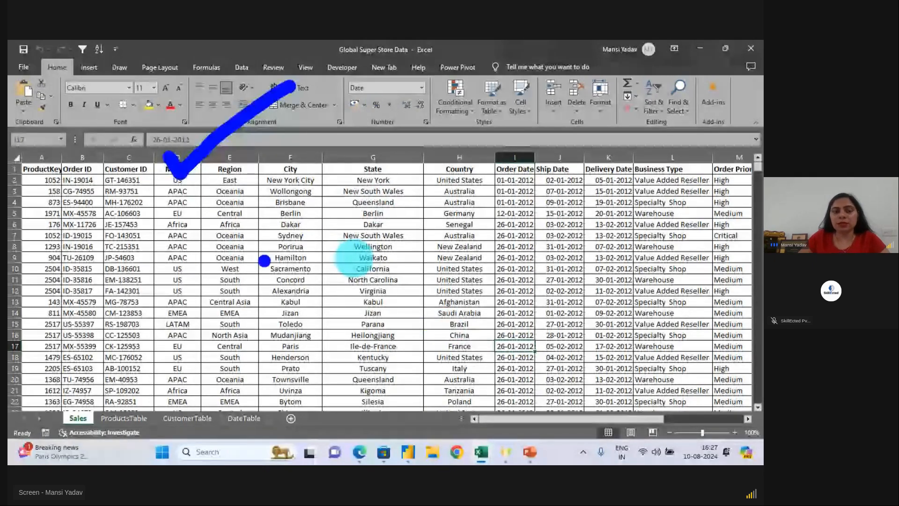
Write the on-screen annotation "data source -Excel" over the Sales sheet.
text(tdata sol)
text(urce )
text(-)
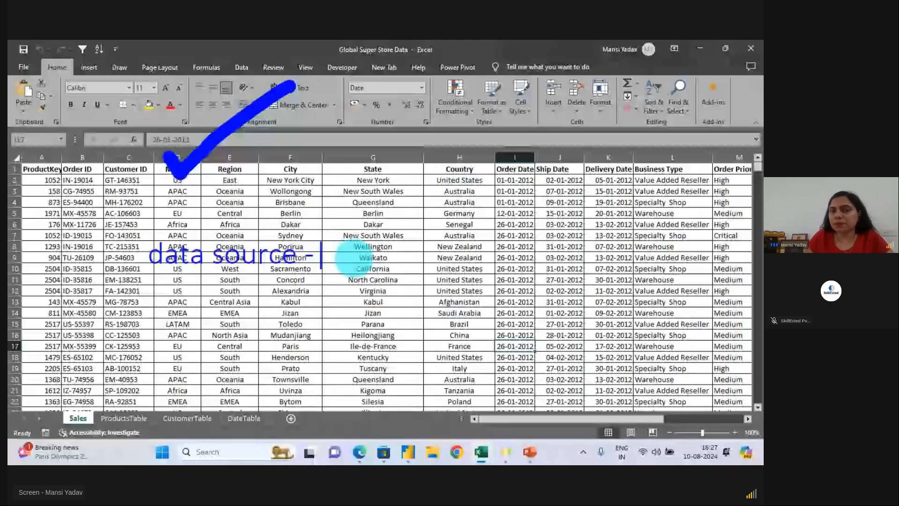
text(nExcel)
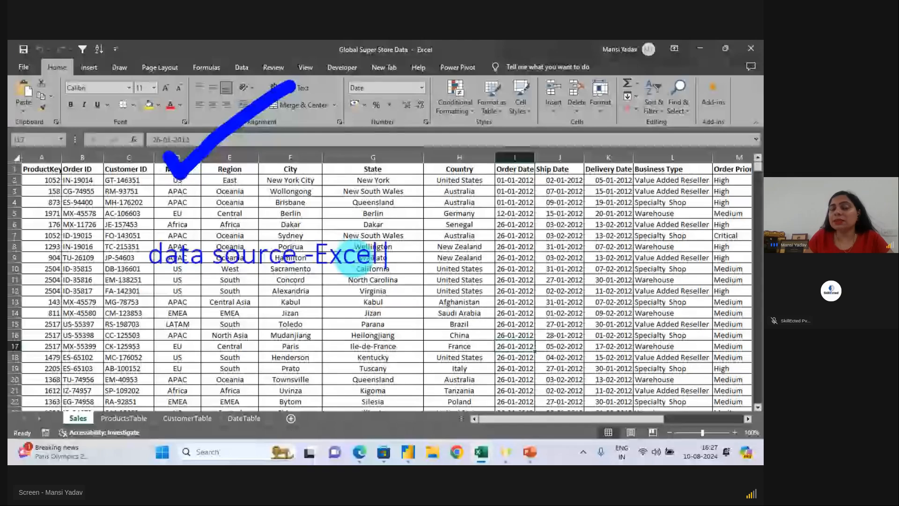
Underline and tick the word Excel in the annotation, underline "data source", and clear the marks.
click(460, 216)
drag(327, 282, 386, 285)
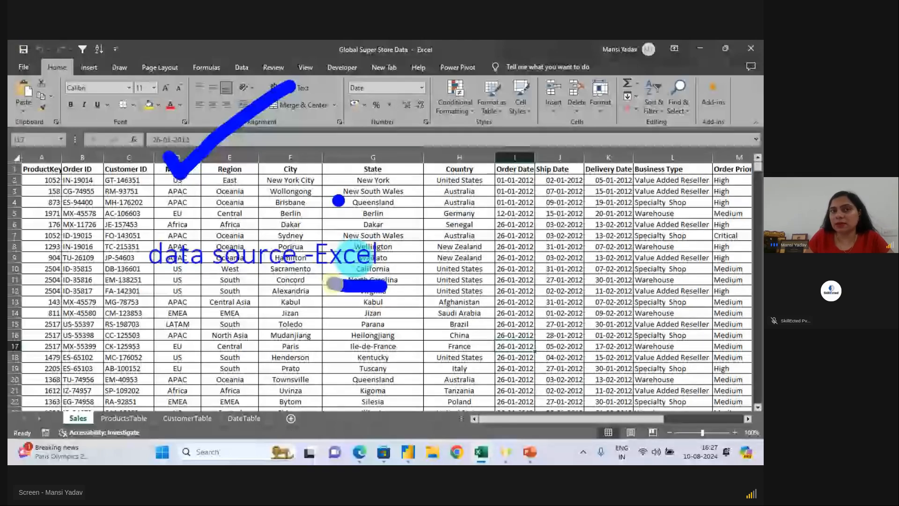
drag(338, 201, 410, 144)
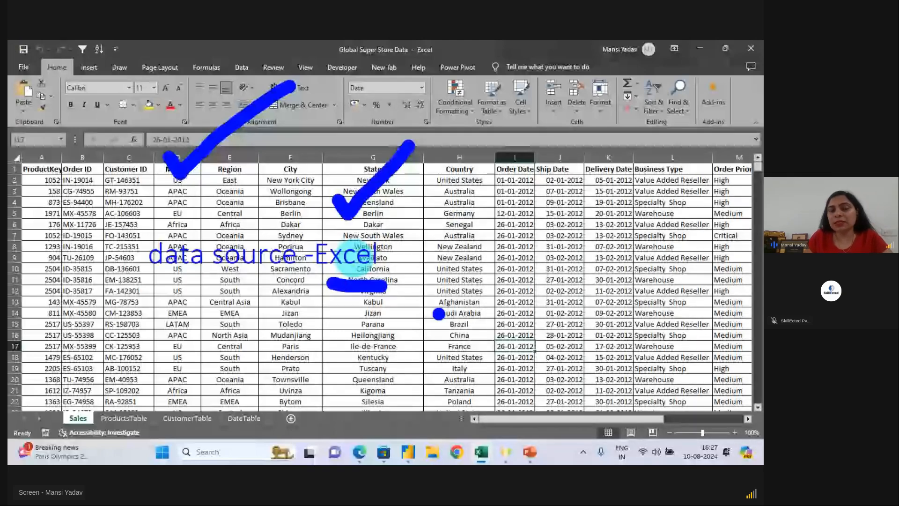
drag(171, 288, 309, 281)
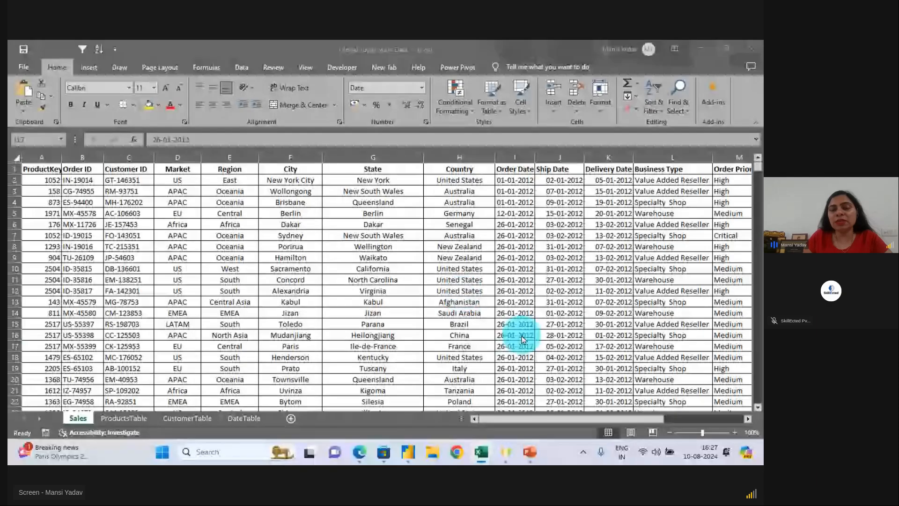
Return to Power BI Desktop and open the full Get Data list of sources.
key(alt+Tab)
mouse_move(358, 452)
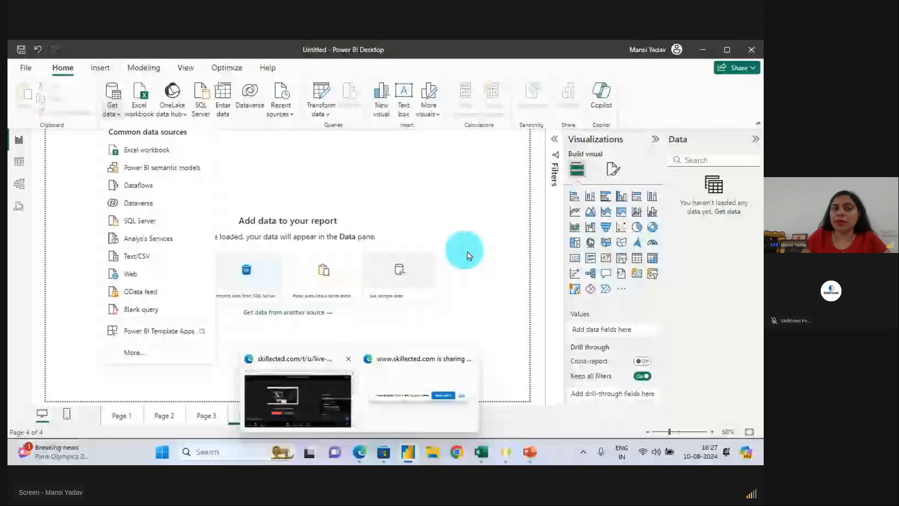
click(483, 262)
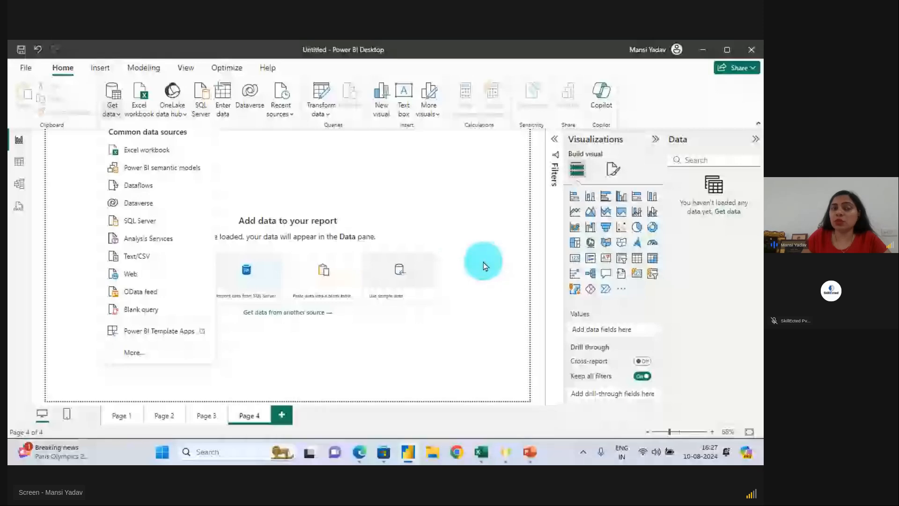
click(134, 354)
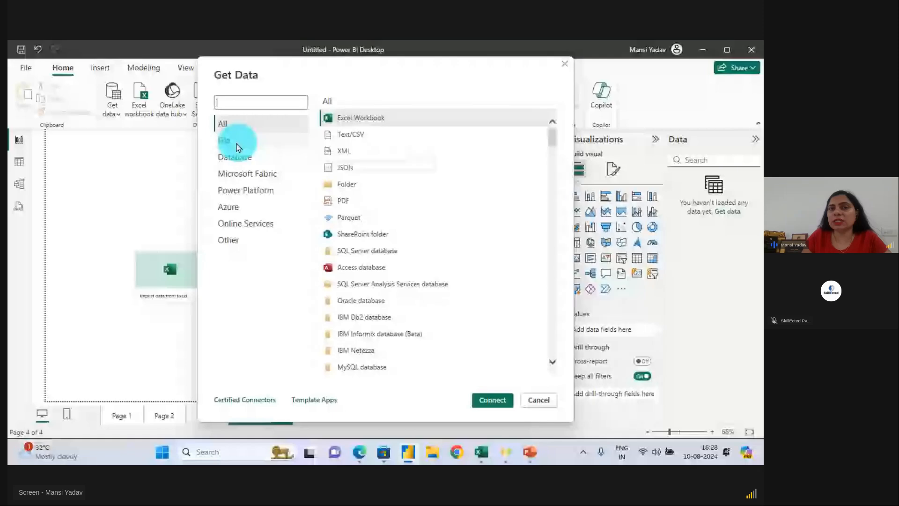
Frame the list of all data sources in blue, draw check marks beside Excel Workbook and Folder, and clear the marks.
drag(312, 77, 548, 426)
drag(406, 124, 463, 76)
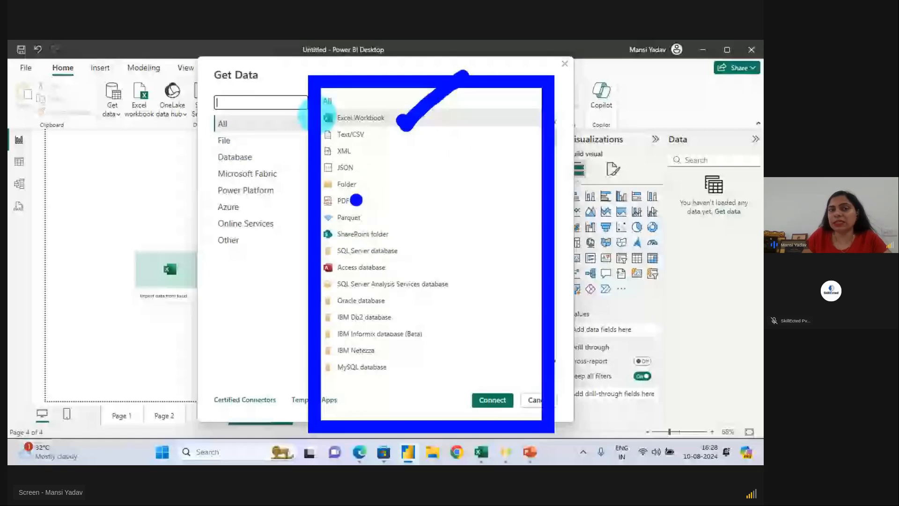
drag(372, 184, 476, 124)
key(Escape)
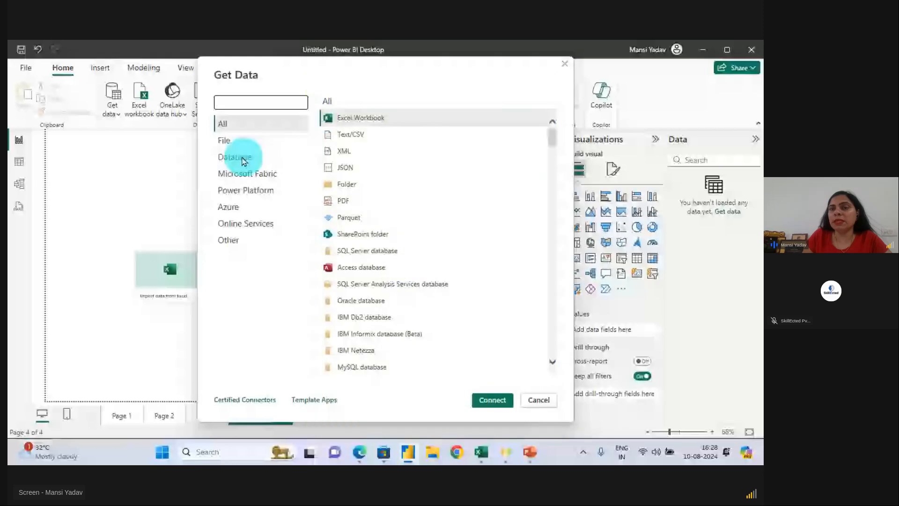
Show the Database sources, frame their list in blue, draw two check marks on it, and clear the marks.
click(255, 156)
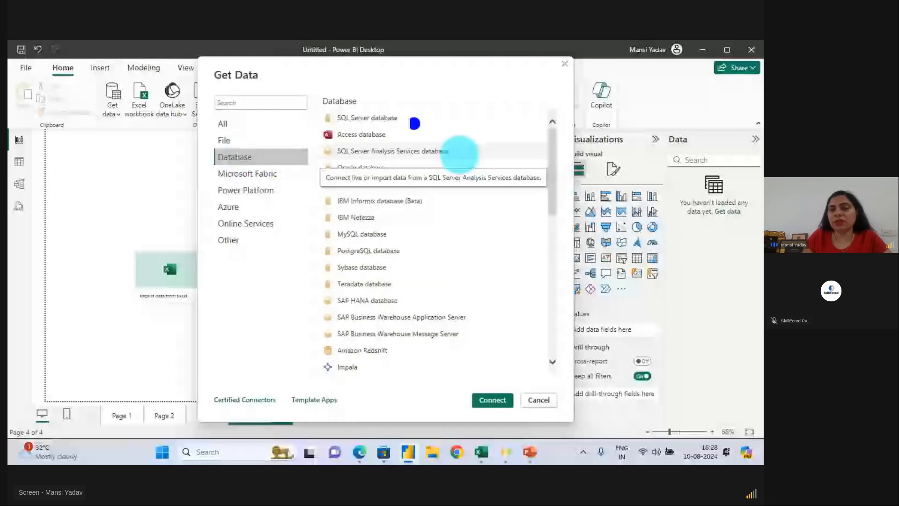
drag(310, 69, 534, 401)
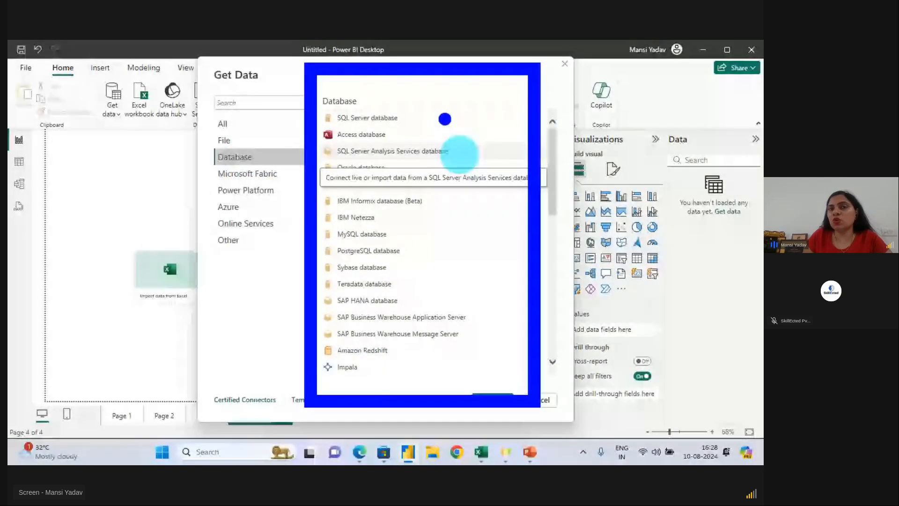
drag(440, 117, 489, 82)
drag(437, 234, 524, 198)
key(Escape)
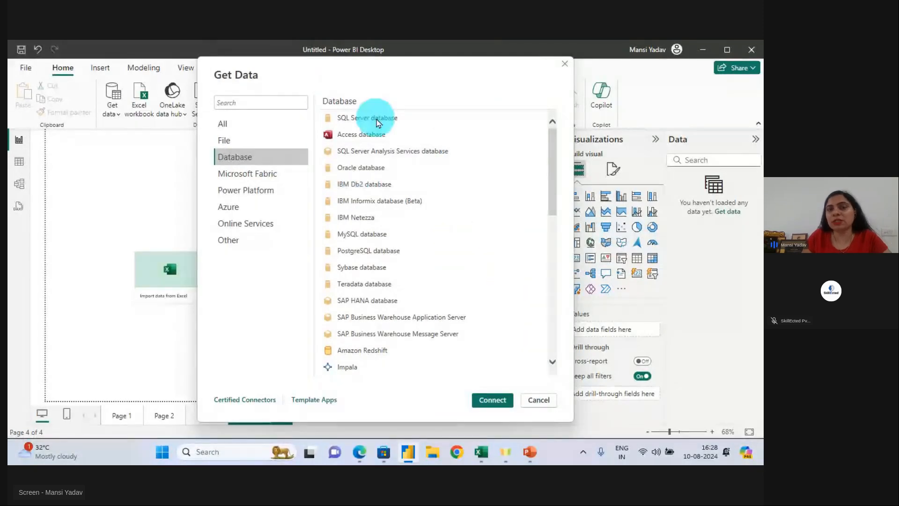
Frame and tick the Database category in blue, clear the marks, and dismiss Get Data without connecting.
mouse_move(199, 134)
mouse_down()
mouse_move(266, 177)
mouse_move(327, 121)
mouse_up()
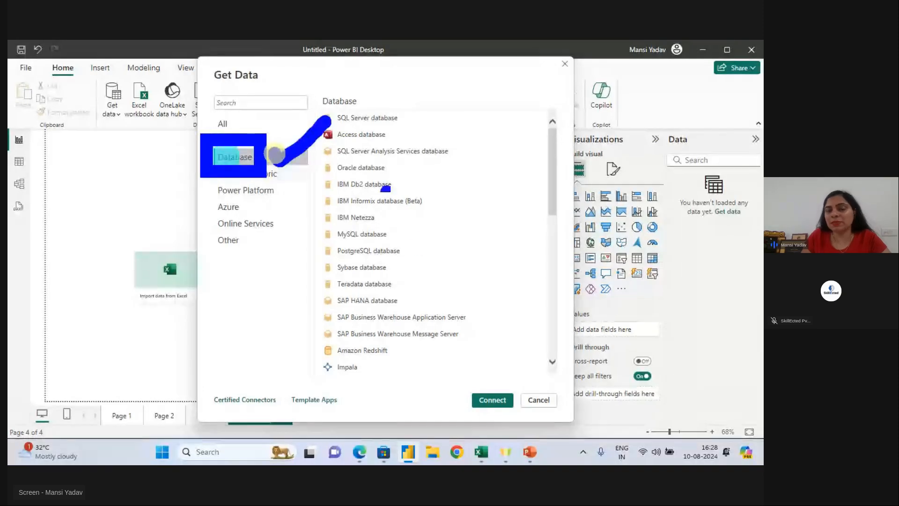
key(Escape)
click(538, 399)
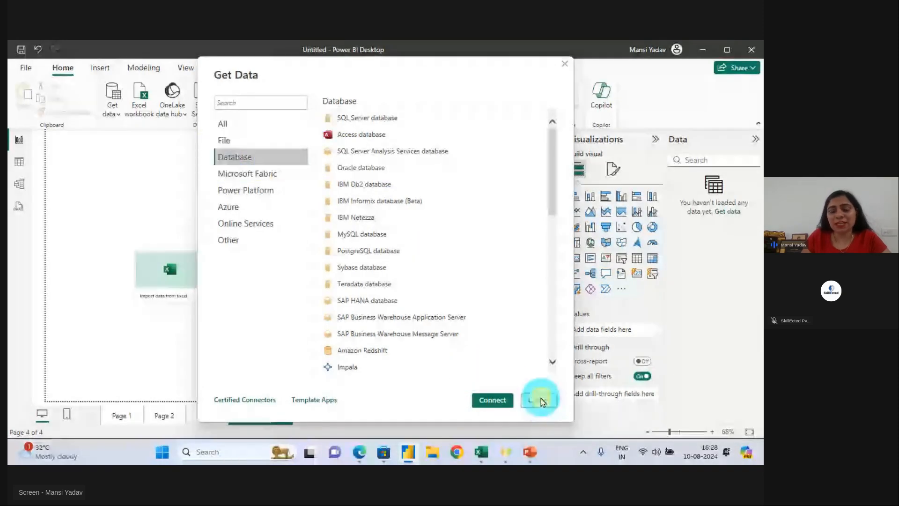
Check the live class chat in the browser and return to Power BI Desktop.
key(alt+Tab)
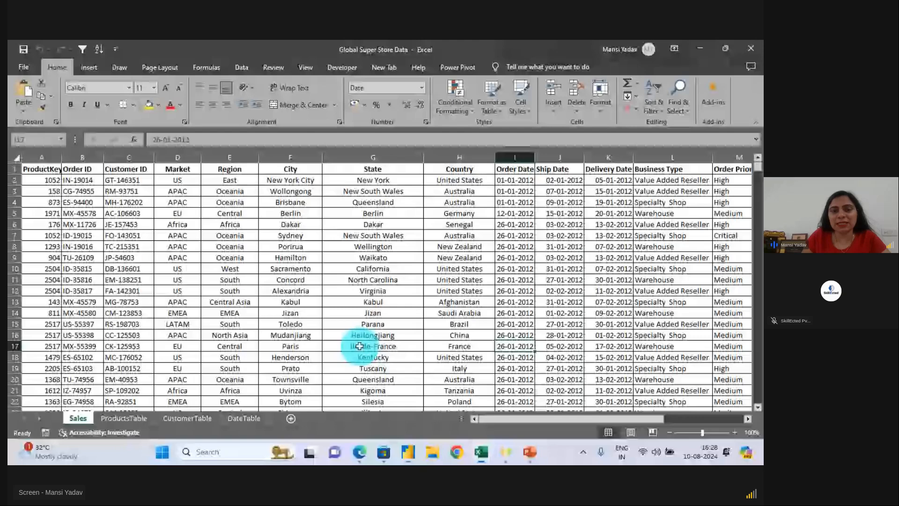
click(359, 453)
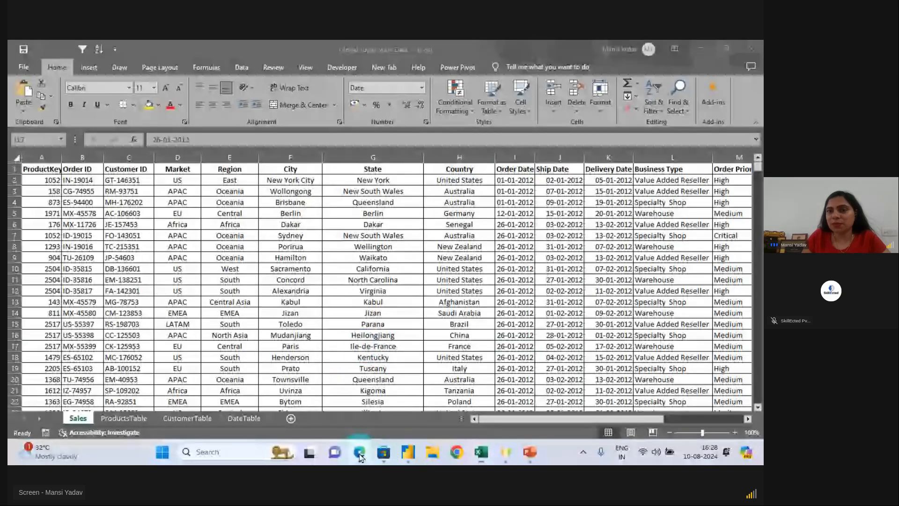
click(293, 398)
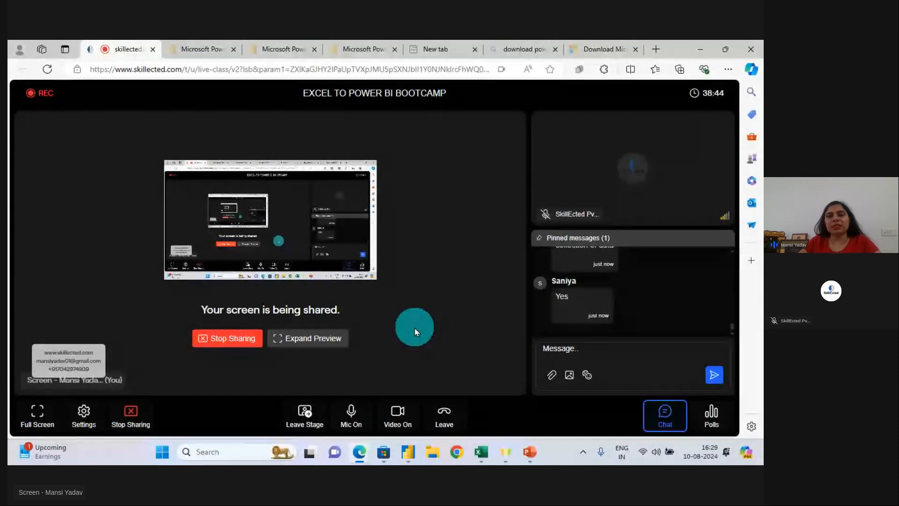
key(alt+Tab)
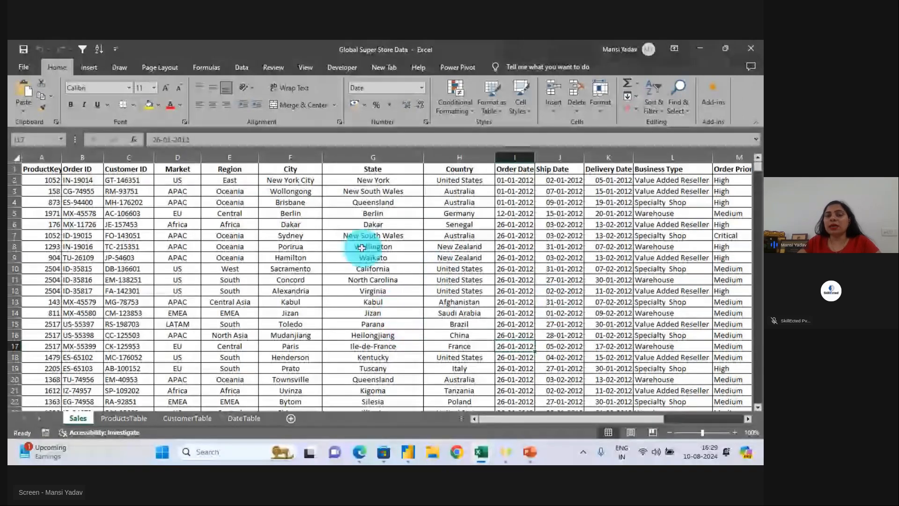
mouse_move(415, 456)
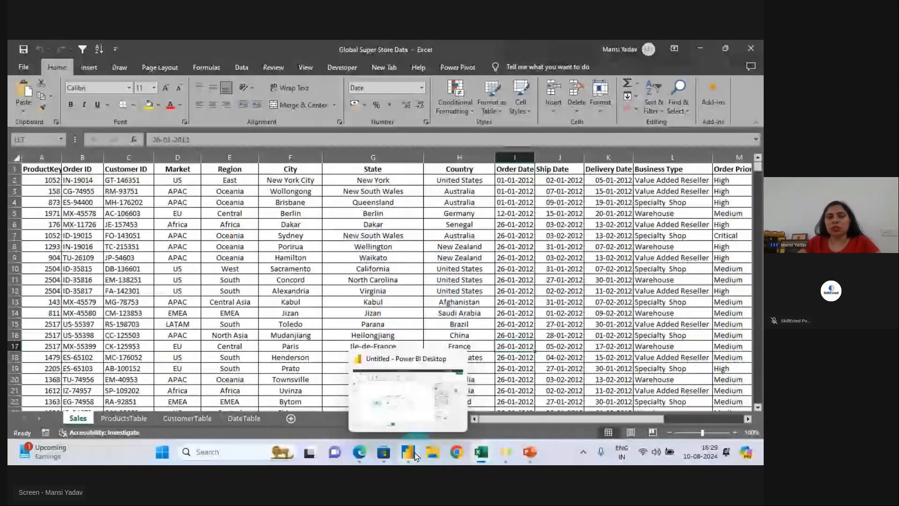
click(411, 454)
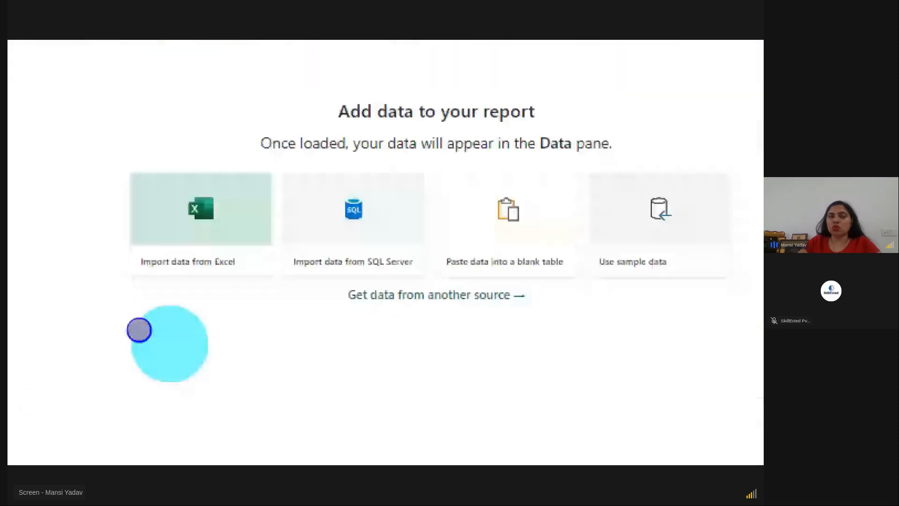
Underline and tick the magnified Import data from Excel option in blue, and clear the marks.
drag(115, 300, 255, 301)
drag(30, 192, 156, 141)
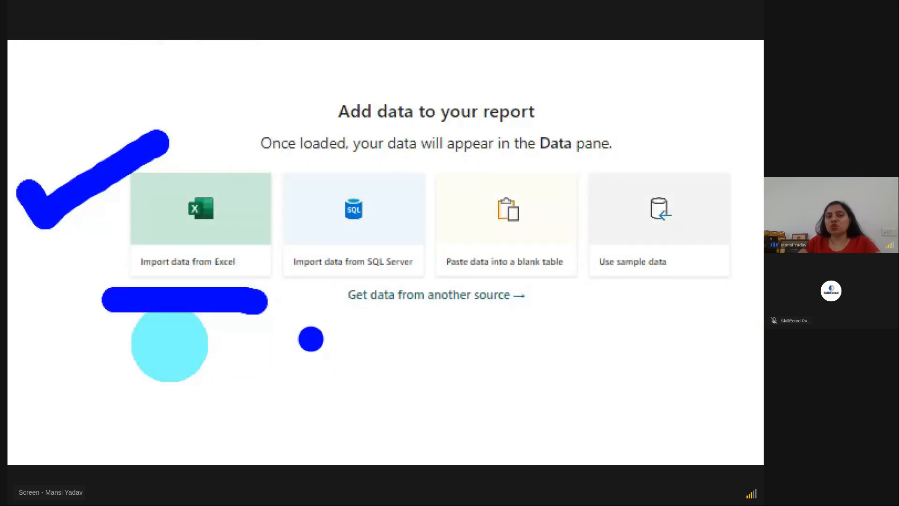
key(Escape)
Start an Excel import of Global Super Store Data from the Desktop, ticking the file in blue, and cancel it at the Navigator.
click(168, 280)
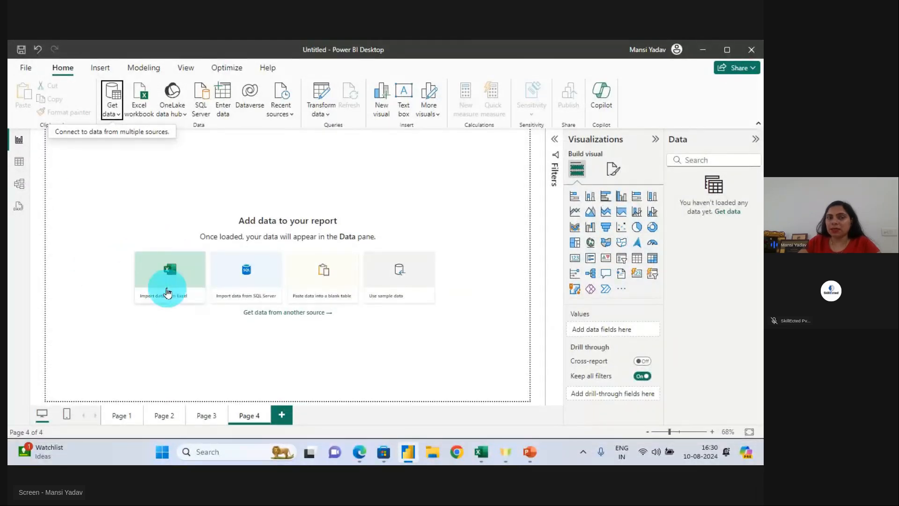
click(166, 277)
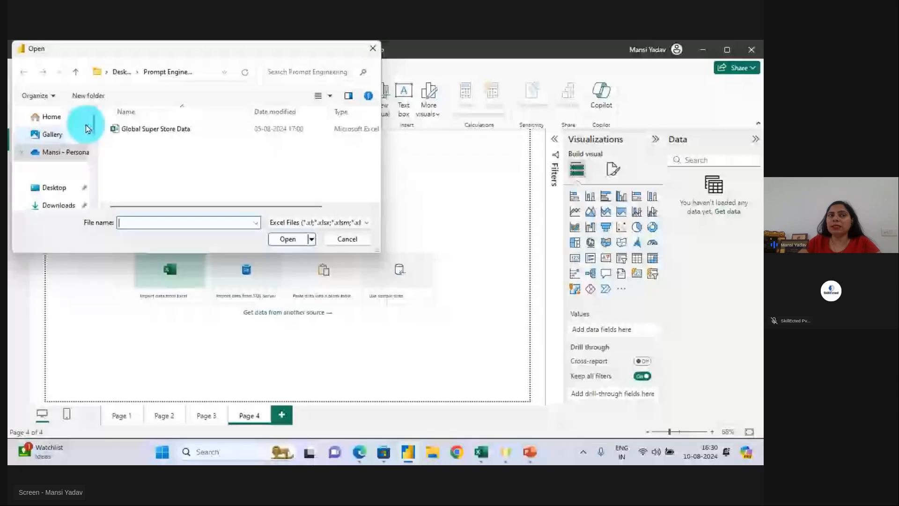
click(55, 189)
scroll(172, 200, down, 2)
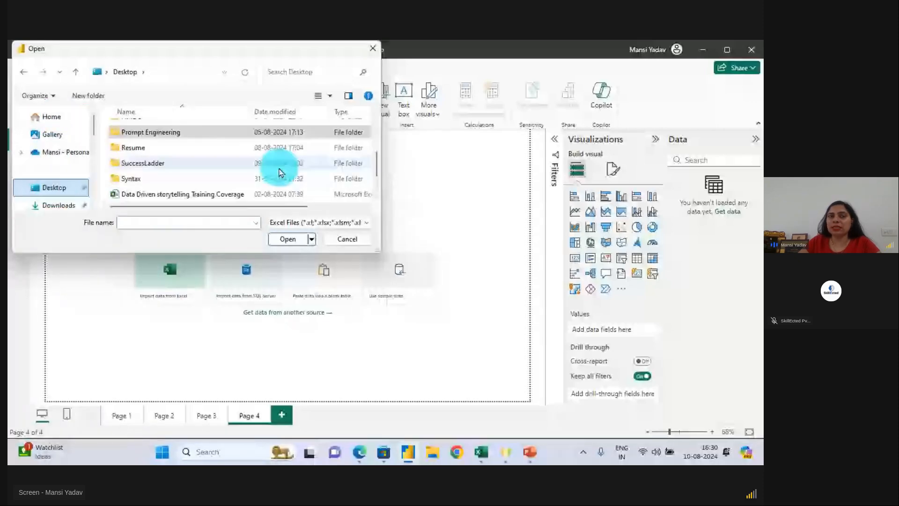
scroll(169, 191, down, 1)
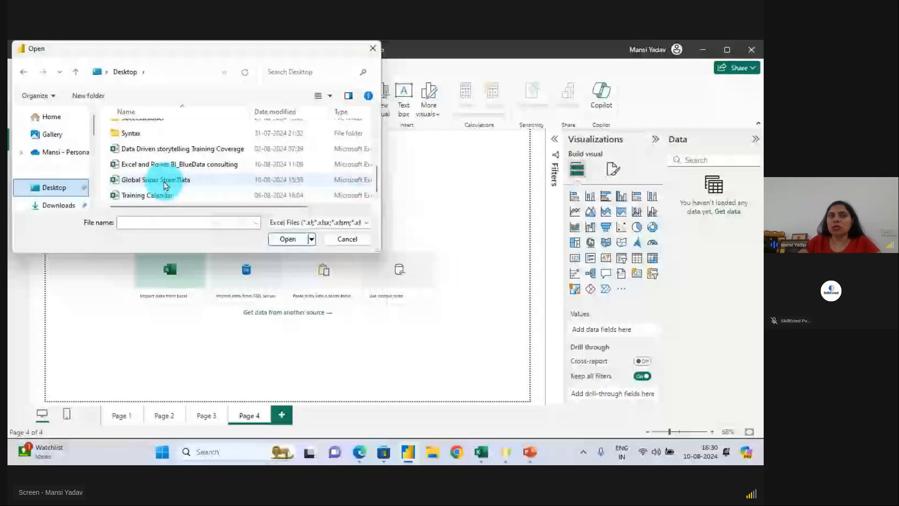
click(168, 183)
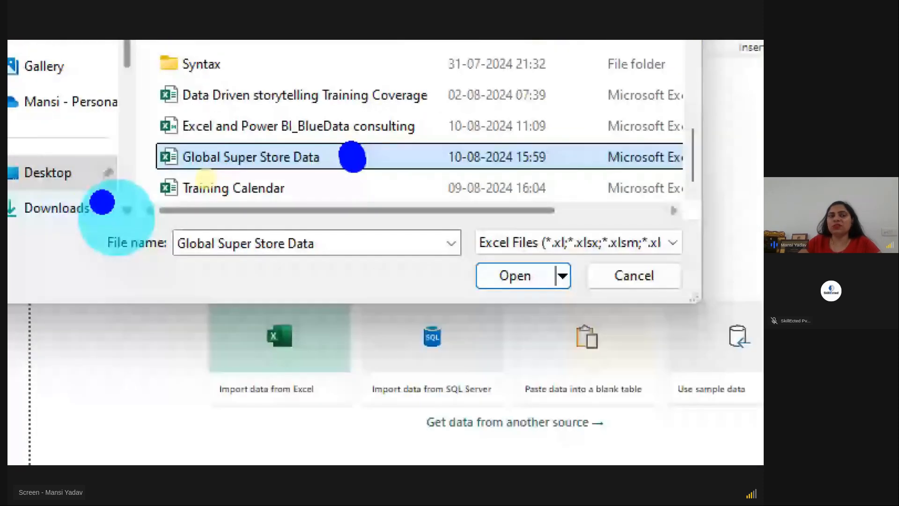
drag(352, 156, 515, 74)
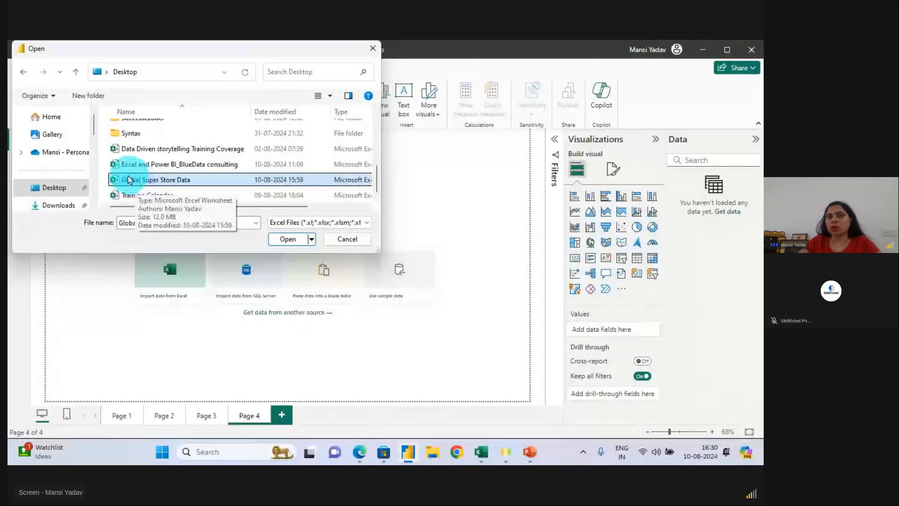
click(285, 245)
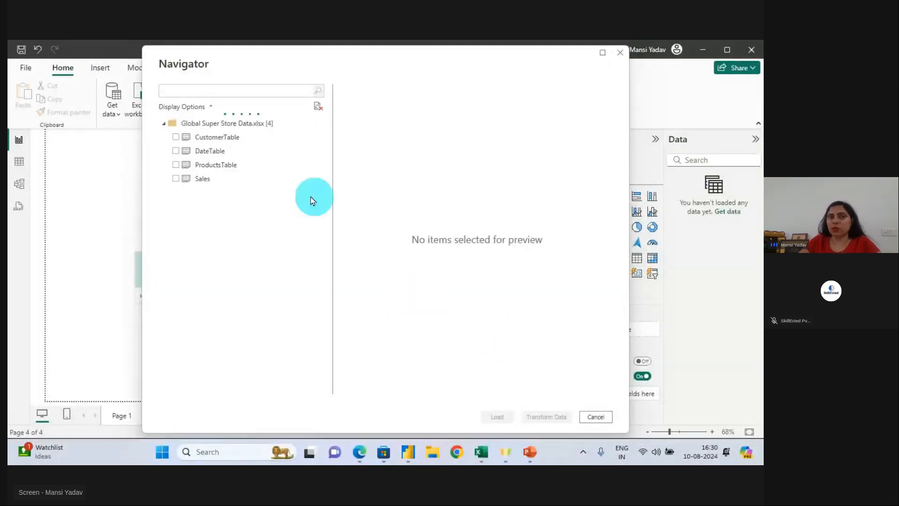
click(599, 417)
Switch to Global Super Store Data in Excel, magnify its sheet tabs, and frame Sales, ProductsTable, CustomerTable and DateTable in blue.
mouse_move(482, 450)
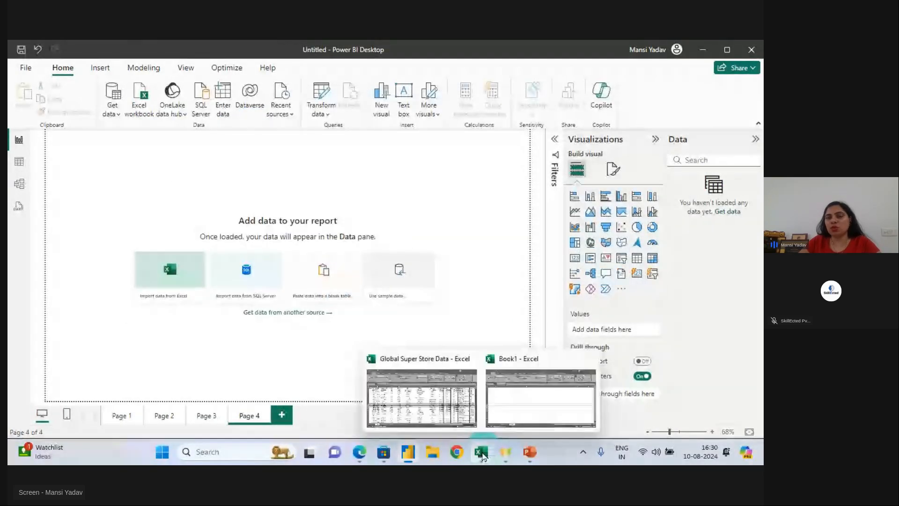
click(422, 394)
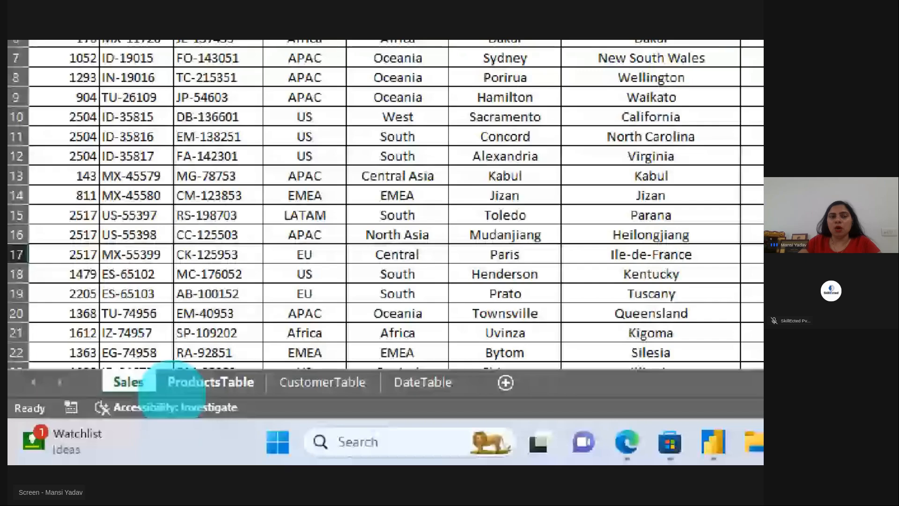
click(103, 440)
mouse_move(68, 319)
mouse_down()
mouse_move(396, 400)
mouse_move(563, 404)
mouse_up()
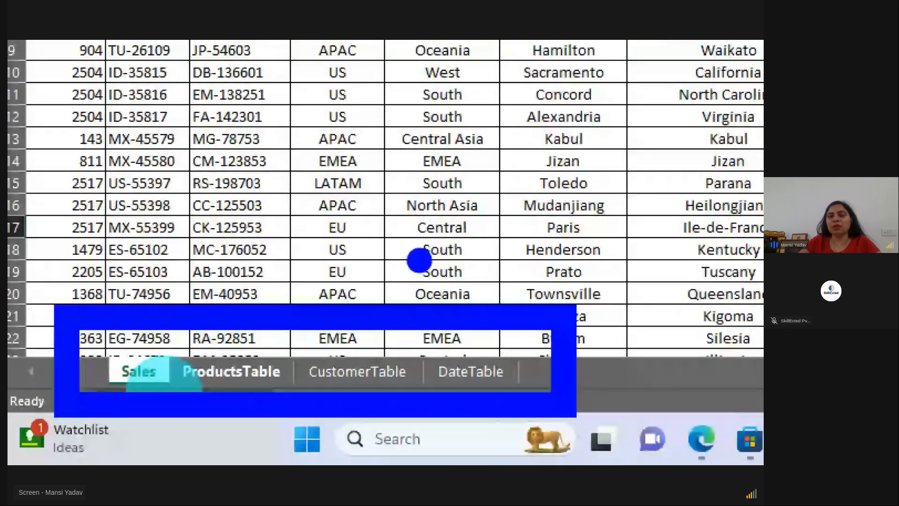
Write a large blue 4 above the framed sheet tabs, and clear the marks and magnification.
drag(385, 107, 452, 164)
drag(447, 125, 445, 252)
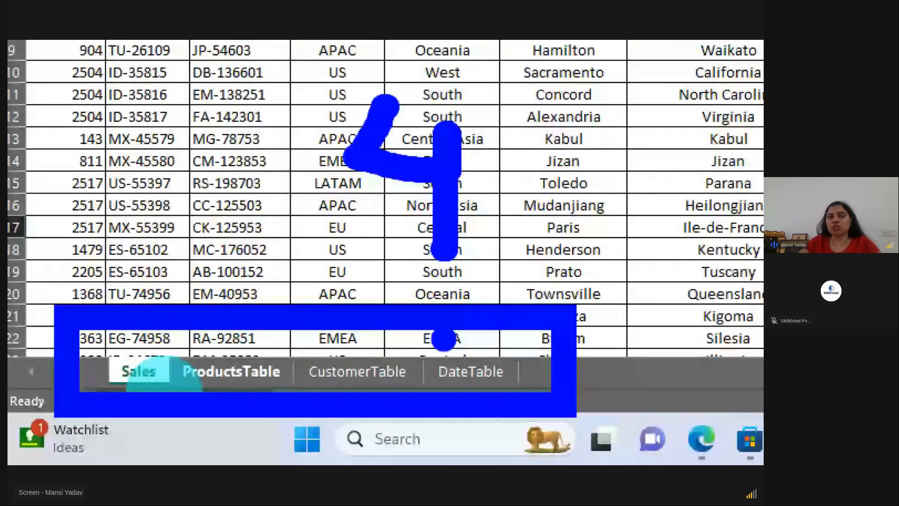
key(Escape)
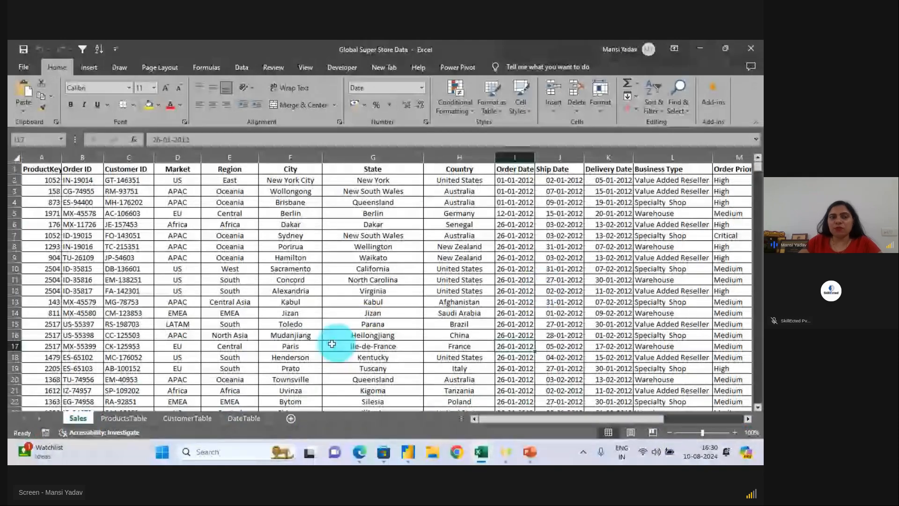
Magnify the sheet tabs, underline ProductsTable, CustomerTable and DateTable in blue, and add a tick and a large 4 above them.
key(ctrl+1)
click(223, 407)
drag(229, 399, 257, 403)
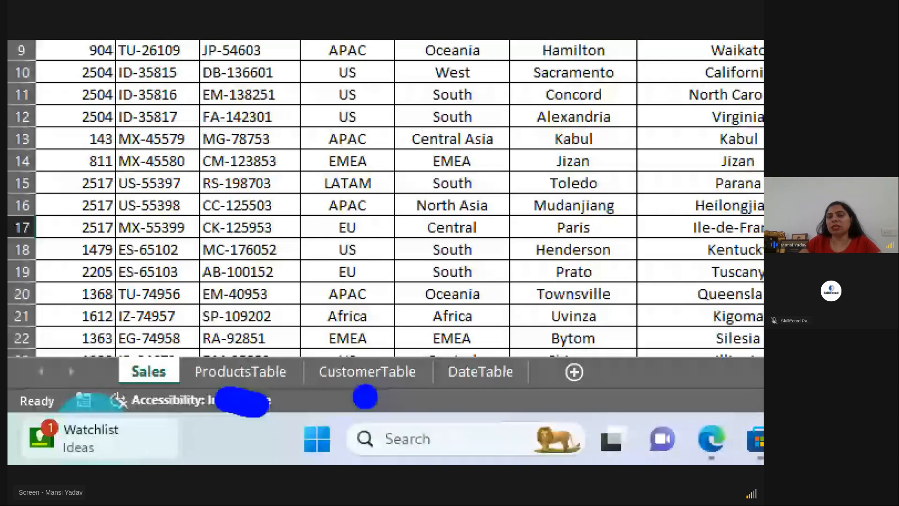
drag(365, 396, 388, 405)
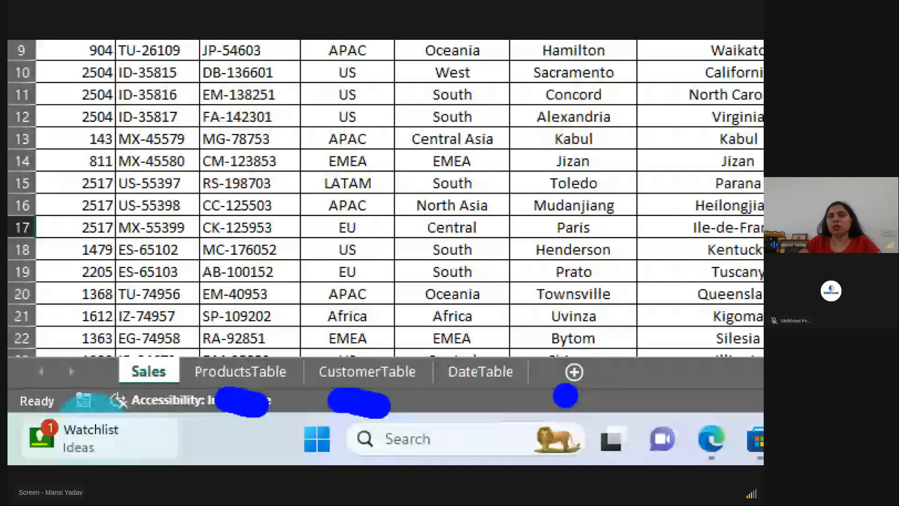
drag(452, 397, 494, 404)
drag(470, 319, 611, 251)
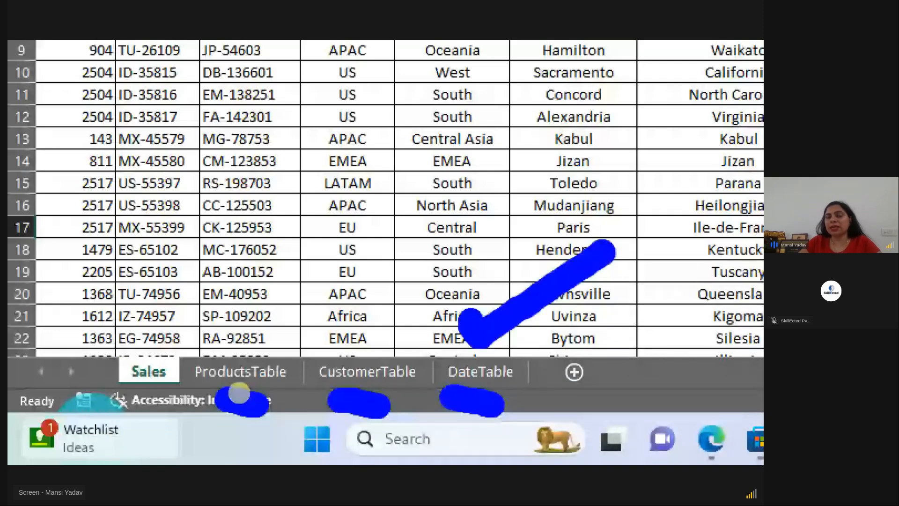
drag(280, 114, 356, 180)
drag(337, 130, 349, 245)
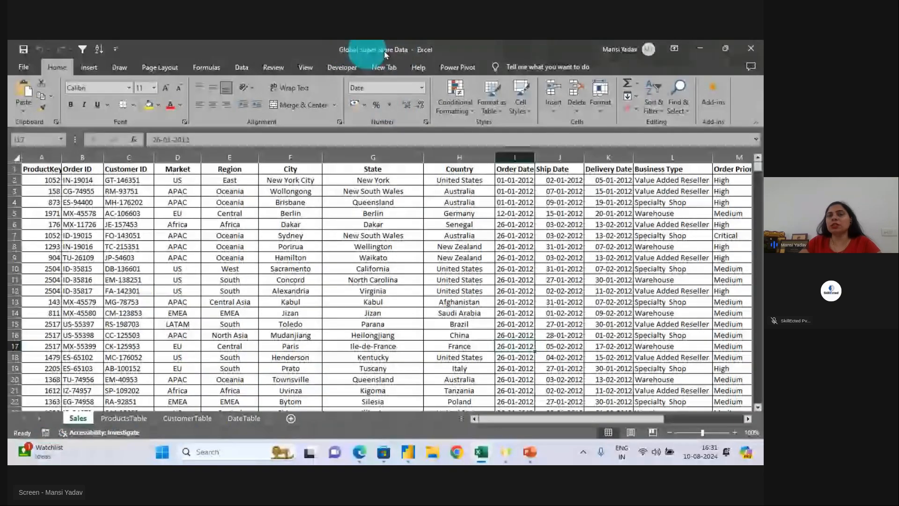
Frame the workbook title in blue, link it by a line to the four underlined sheet tabs, write a 4, and clear the marks.
key(ctrl+2)
mouse_move(452, 41)
mouse_down()
mouse_move(342, 44)
mouse_move(450, 44)
mouse_up()
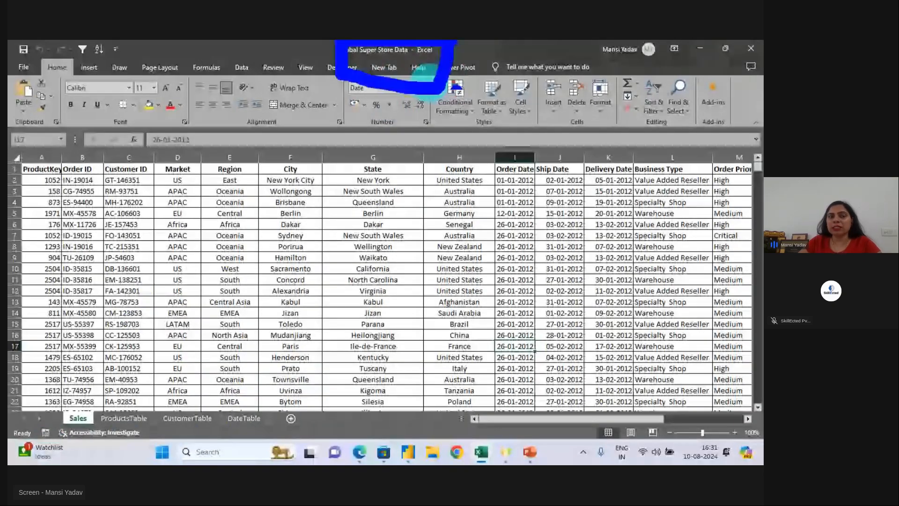
mouse_move(378, 88)
mouse_down()
mouse_move(160, 273)
mouse_move(76, 391)
mouse_up()
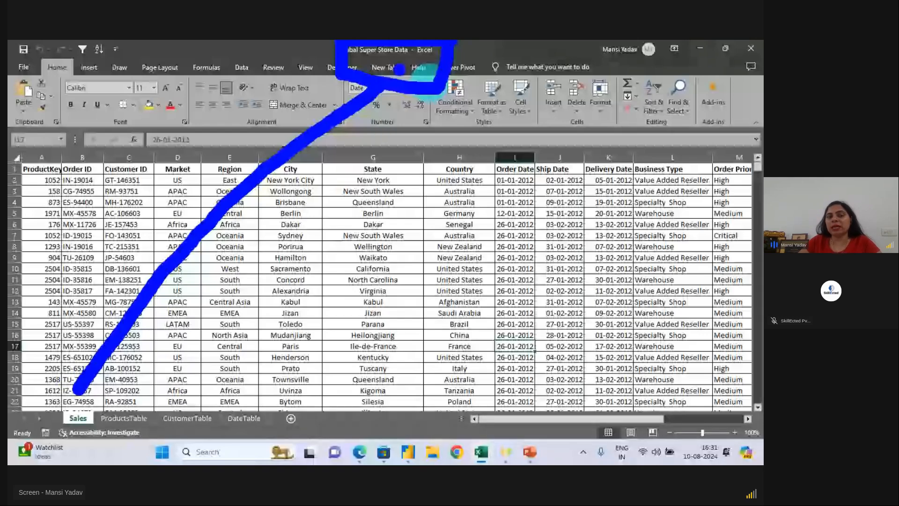
drag(75, 430, 268, 438)
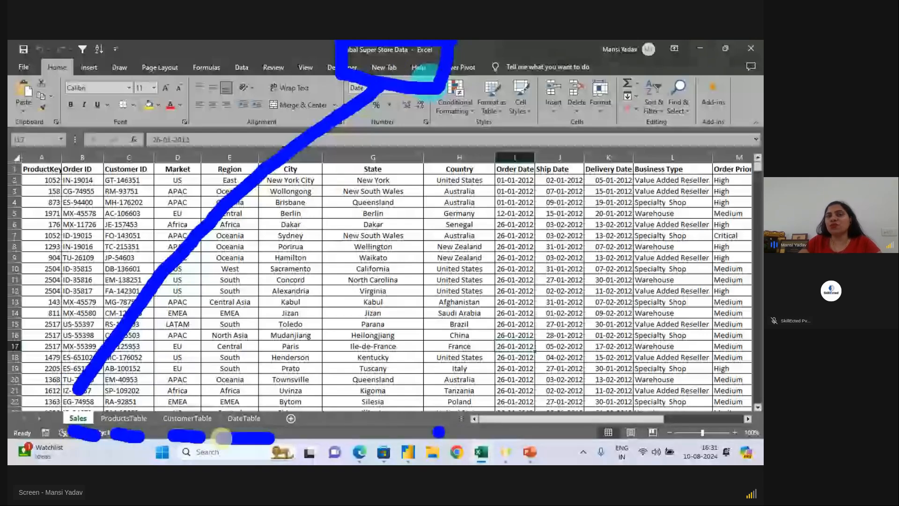
drag(461, 207, 508, 255)
drag(500, 215, 503, 311)
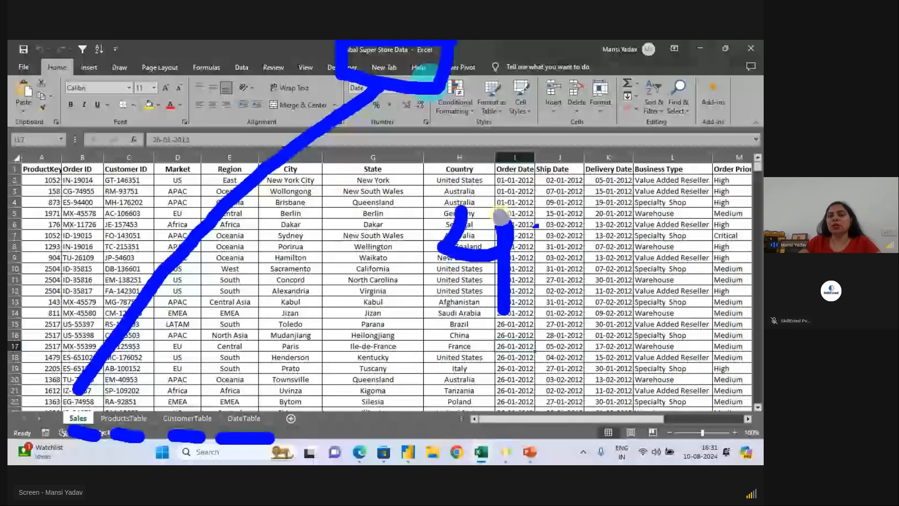
key(Escape)
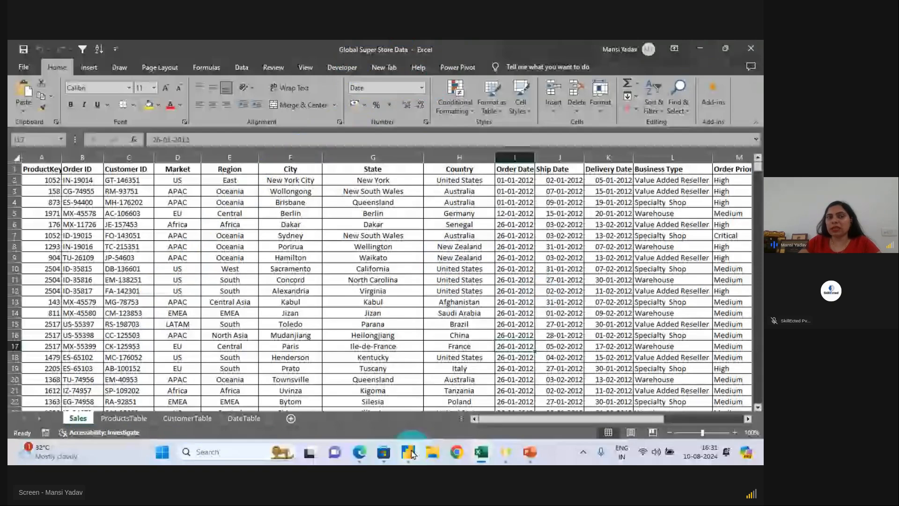
Switch to Power BI Desktop and start an Excel import of Global Super Store Data from the Desktop folder.
mouse_move(411, 454)
click(408, 384)
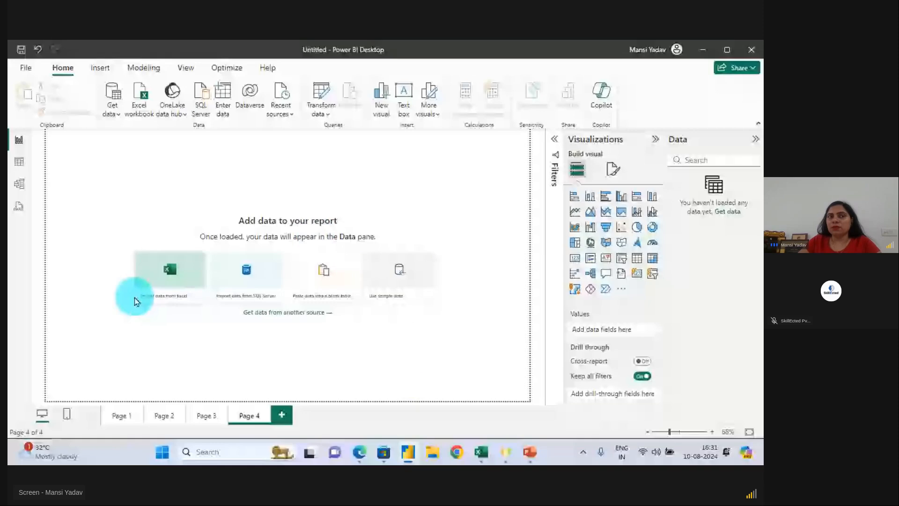
click(167, 269)
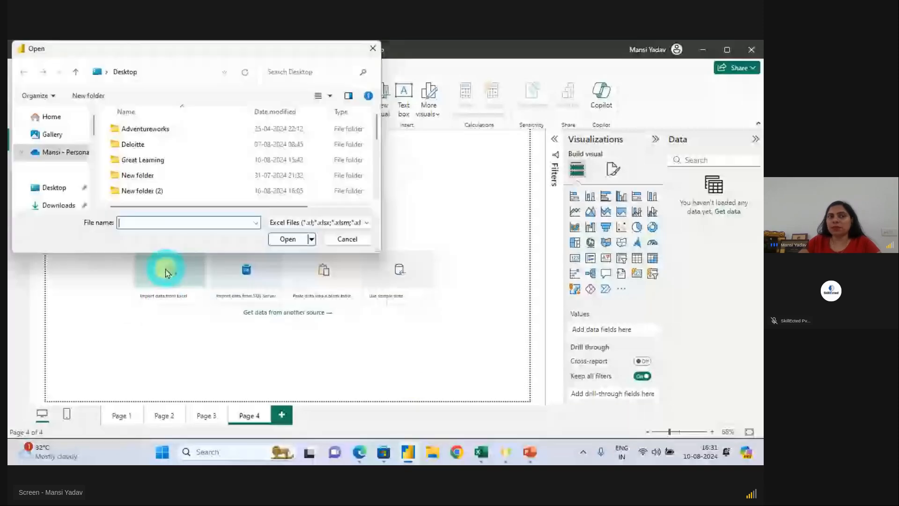
click(51, 187)
scroll(191, 152, down, 3)
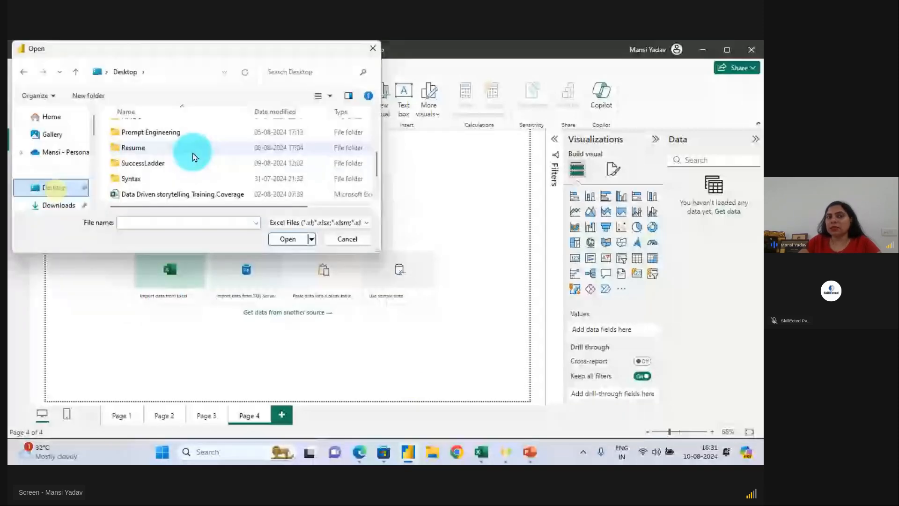
scroll(194, 165, down, 2)
click(150, 149)
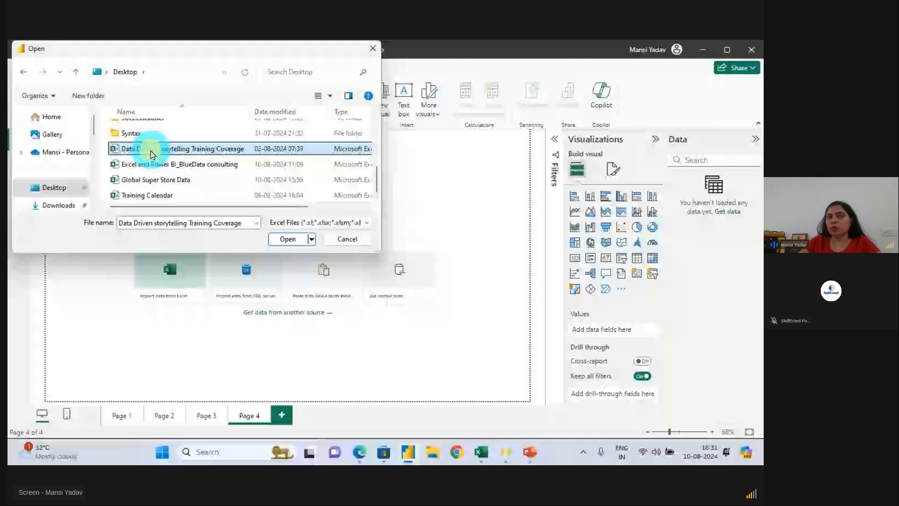
click(147, 180)
click(284, 239)
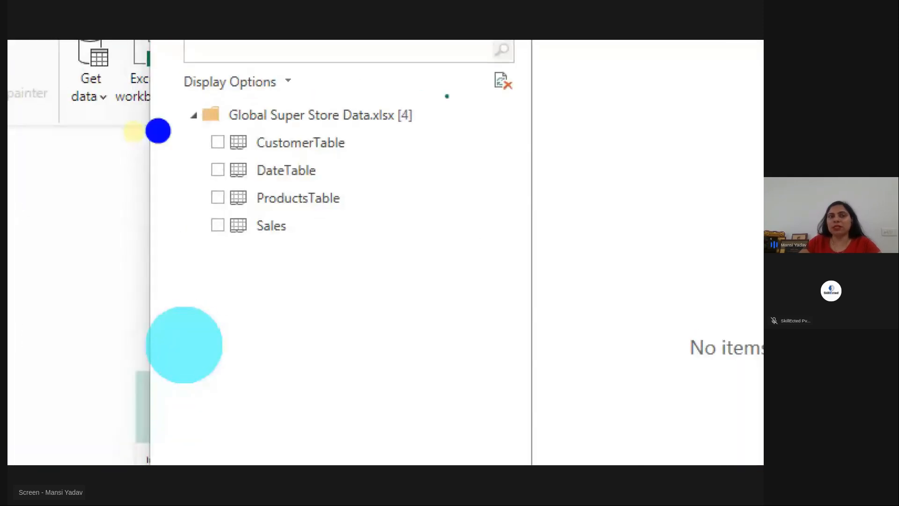
Frame the magnified CustomerTable, DateTable, ProductsTable and Sales entries in the Navigator in blue, tick them, and clear the marks.
drag(176, 122, 182, 280)
mouse_move(157, 114)
mouse_down()
mouse_move(408, 112)
mouse_move(371, 255)
mouse_move(166, 255)
mouse_up()
drag(456, 162, 592, 120)
drag(761, 337, 758, 336)
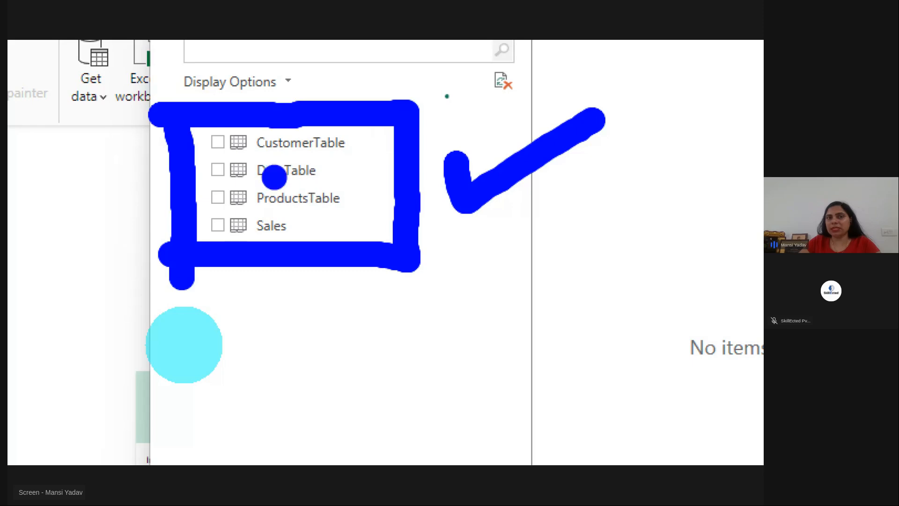
key(Escape)
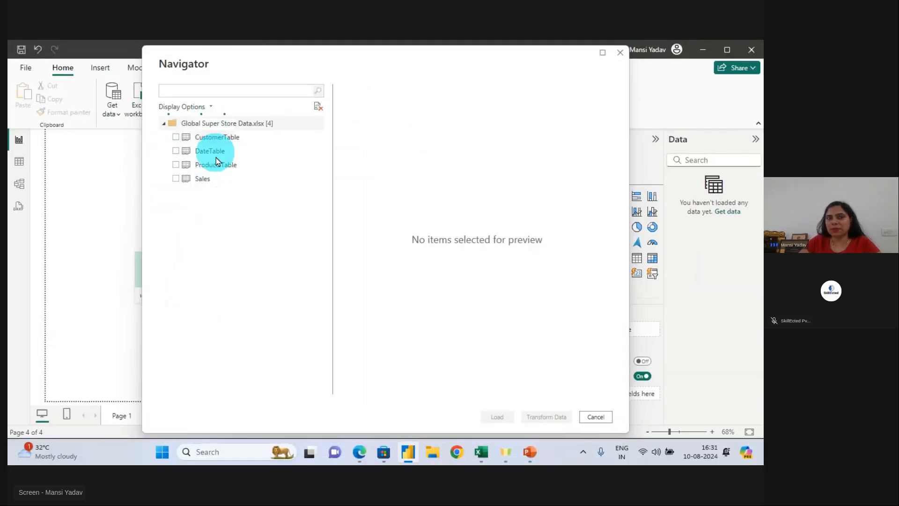
Check the live class chat in the browser and return to the Navigator in Power BI Desktop.
mouse_move(359, 452)
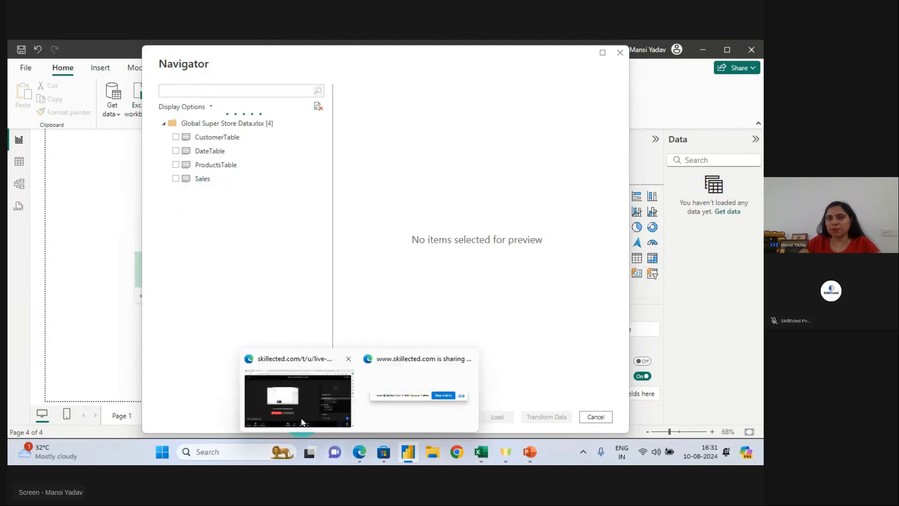
click(284, 401)
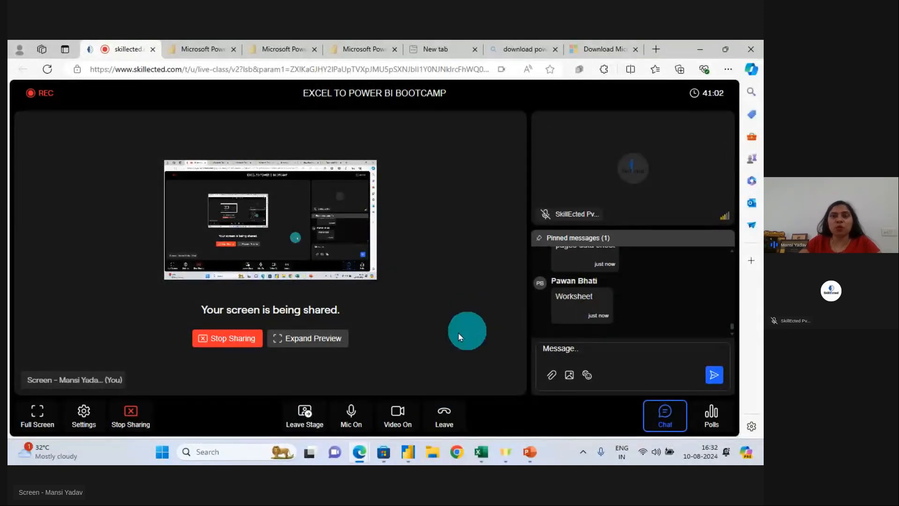
click(407, 452)
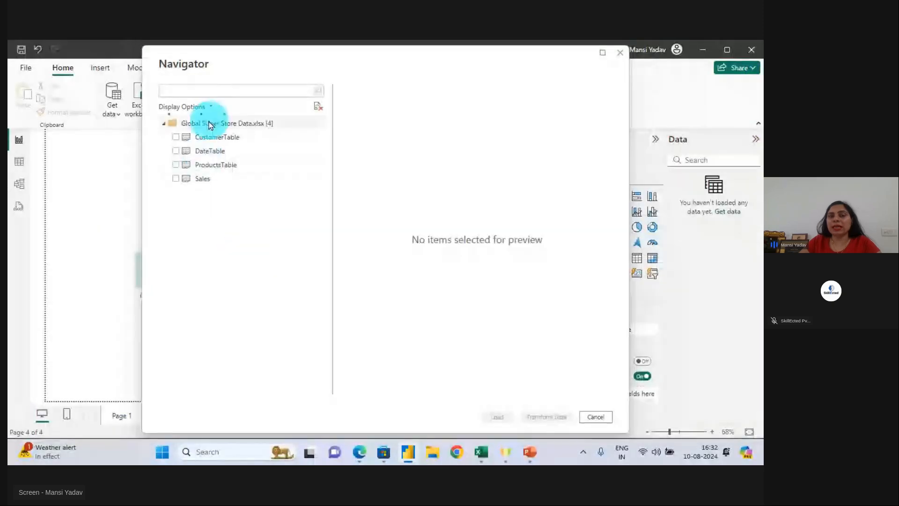
Switch to Global Super Store Data in Excel, frame its sheet tabs in blue, and draw ticks above and across them.
mouse_move(480, 452)
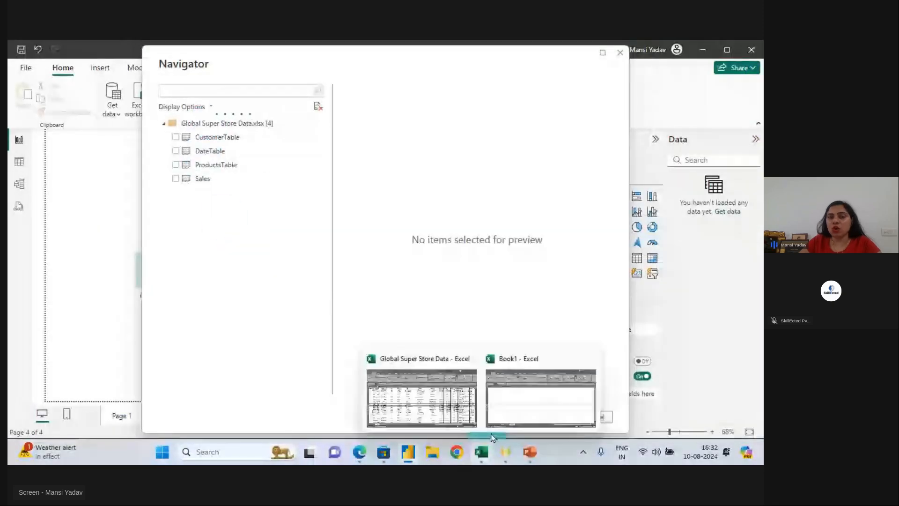
click(421, 403)
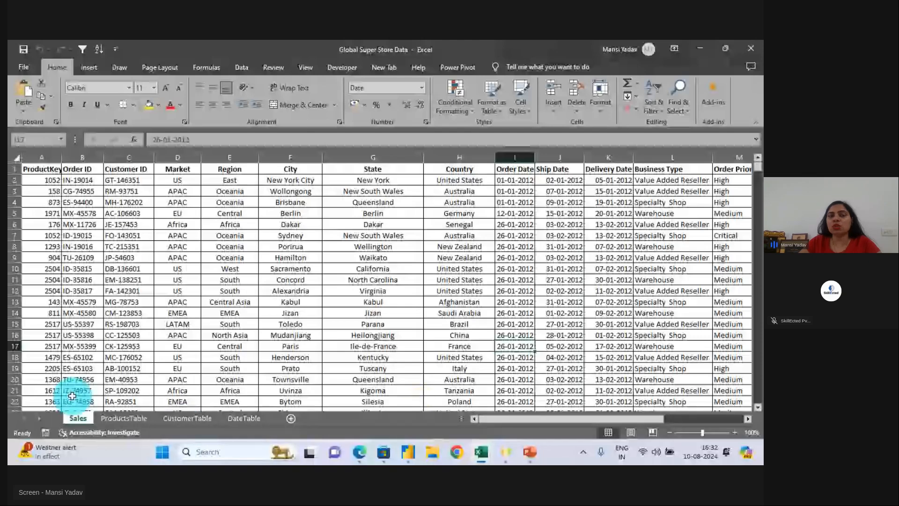
mouse_move(47, 391)
mouse_down()
mouse_move(101, 437)
mouse_move(306, 440)
mouse_up()
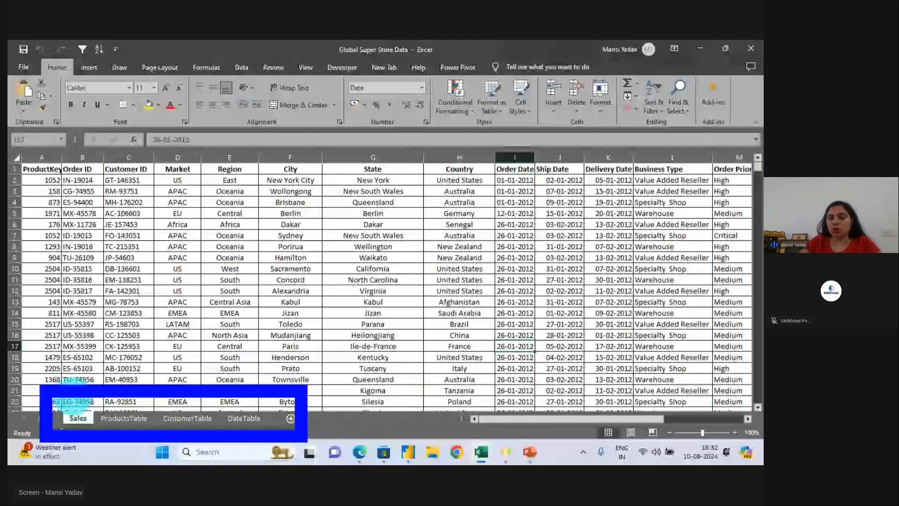
drag(377, 257, 517, 164)
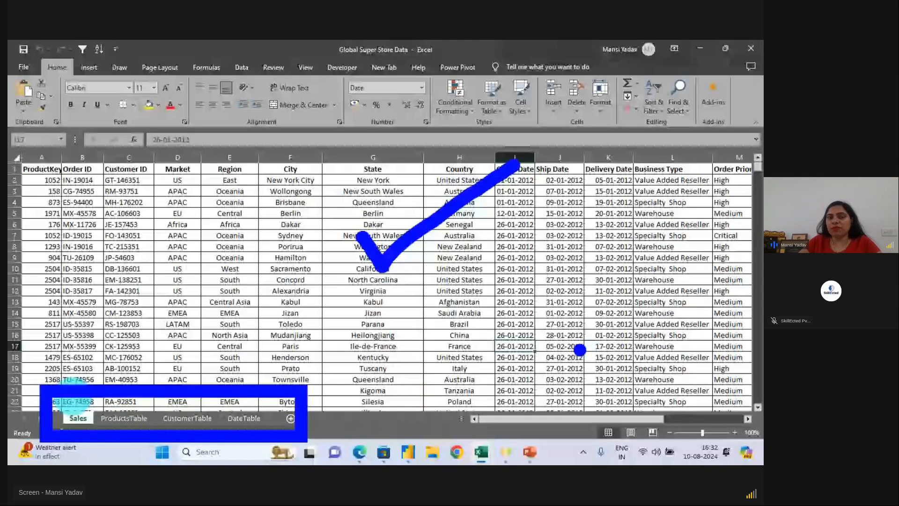
drag(110, 417, 162, 401)
drag(232, 398, 183, 415)
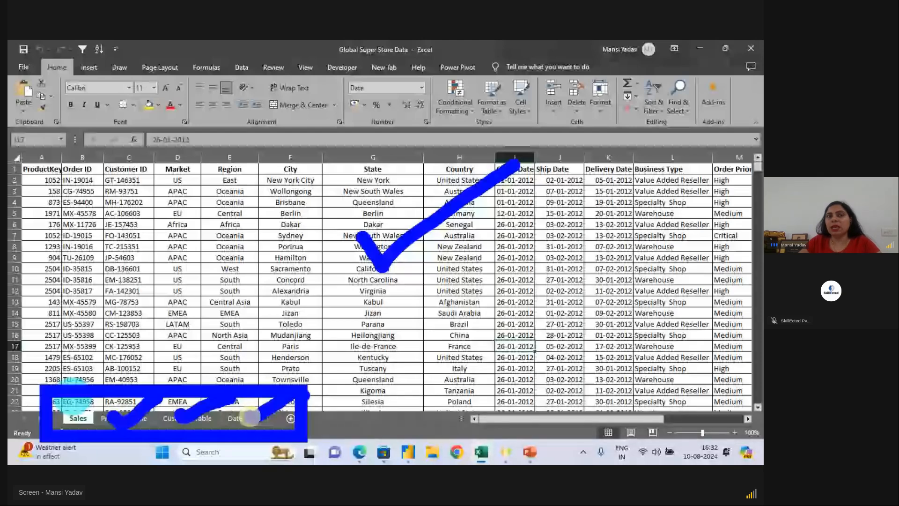
Return to the Power BI Navigator and select CustomerTable, DateTable, ProductsTable and Sales for import.
key(alt+Tab)
click(175, 137)
click(175, 150)
click(175, 164)
click(175, 178)
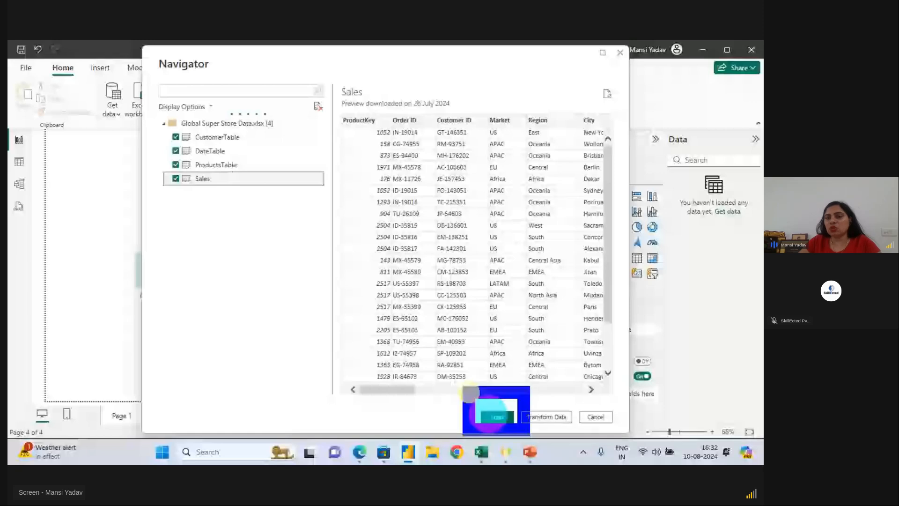
Point a blue arrow at the framed Load option, add a tick beside the Navigator, and clear the marks.
mouse_move(496, 398)
mouse_down()
mouse_move(582, 351)
mouse_move(686, 244)
mouse_up()
drag(679, 101, 751, 80)
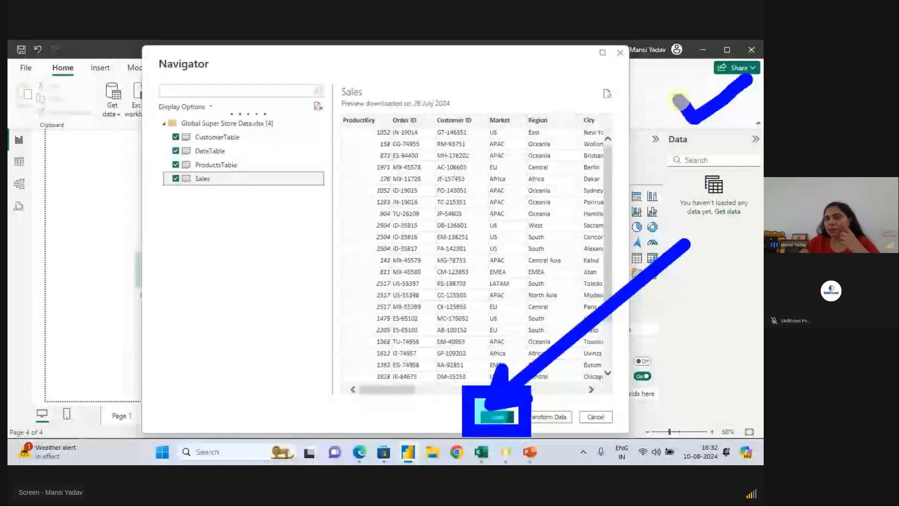
click(753, 263)
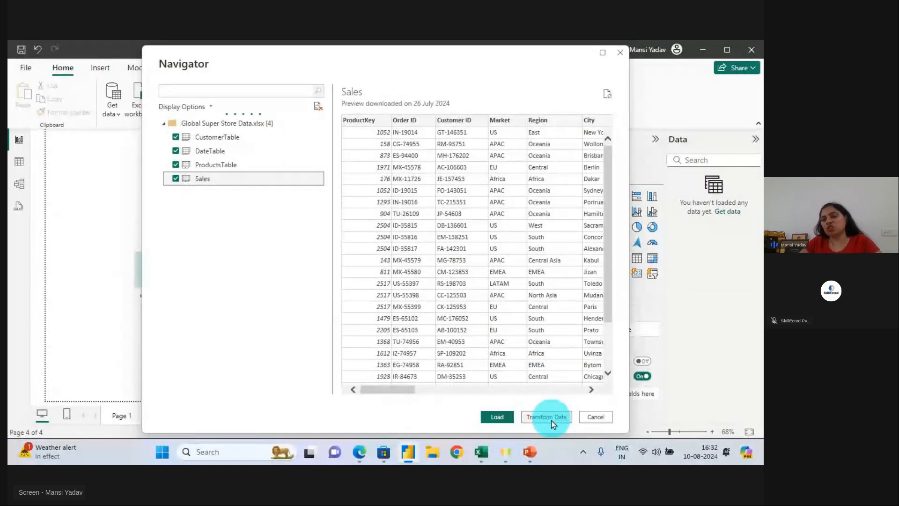
Magnify the Transform Data option, underline and tick it in blue, and clear the marks.
key(ctrl+1)
click(614, 458)
drag(437, 401, 581, 399)
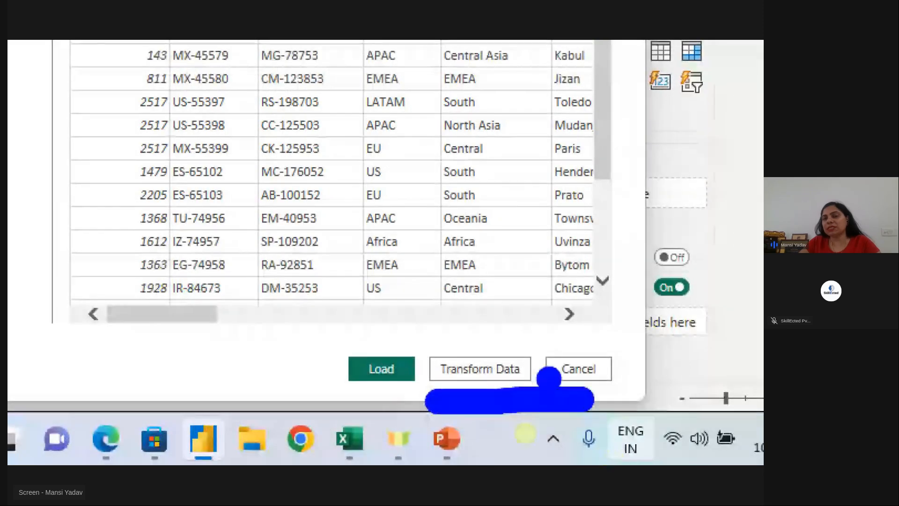
drag(450, 315, 581, 218)
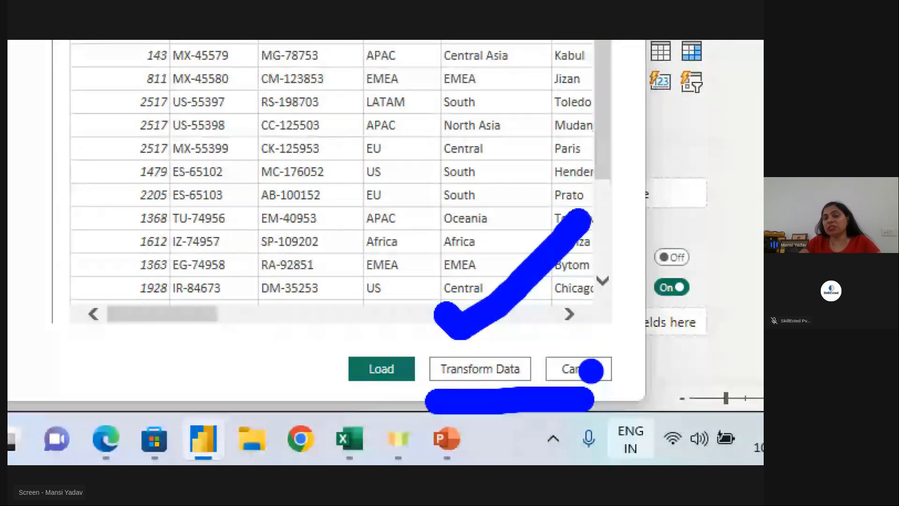
key(Escape)
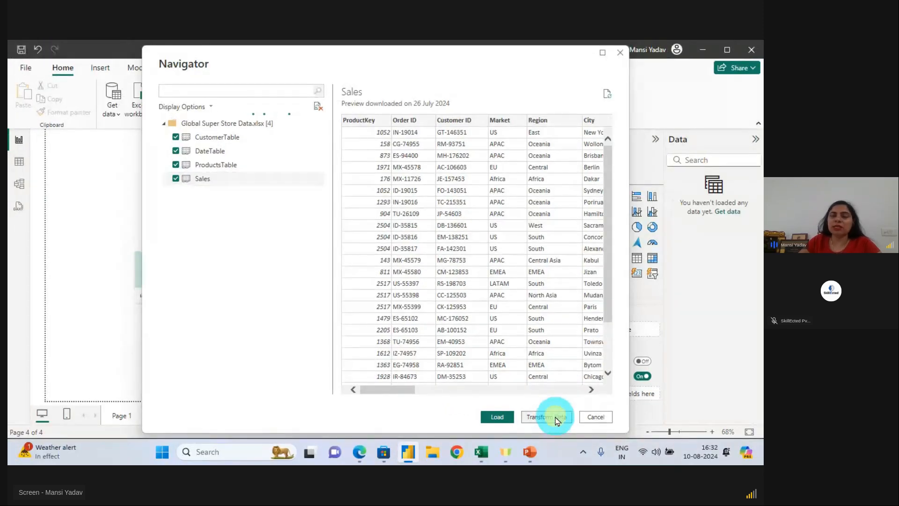
Open the four selected tables with Transform Data, switching briefly to Microsoft Store and back while the queries process.
click(556, 419)
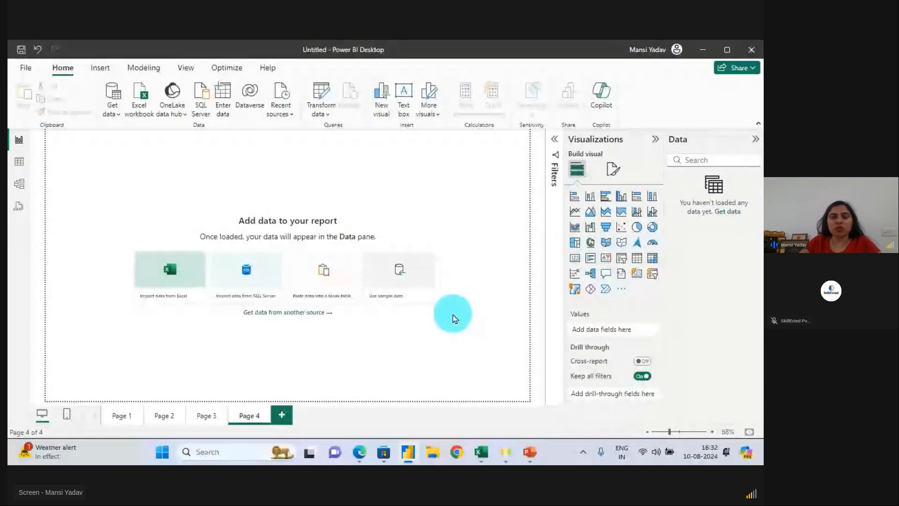
click(383, 452)
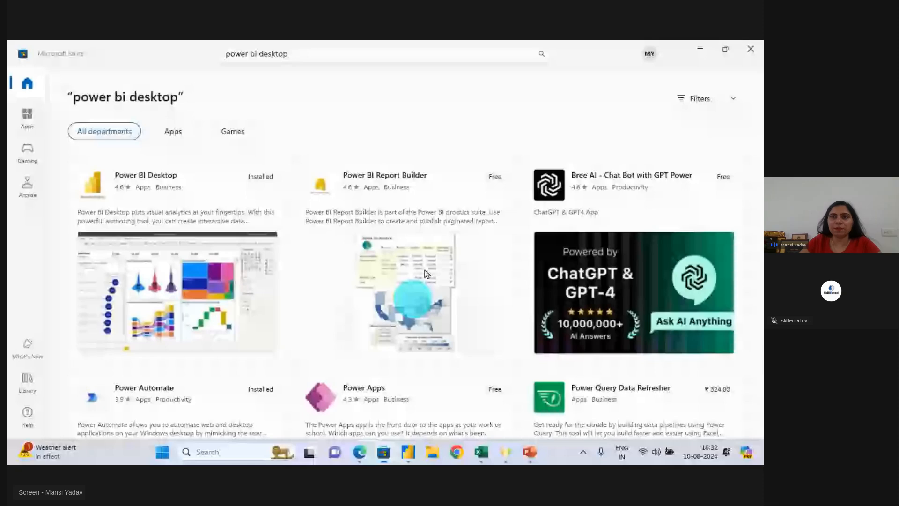
click(384, 452)
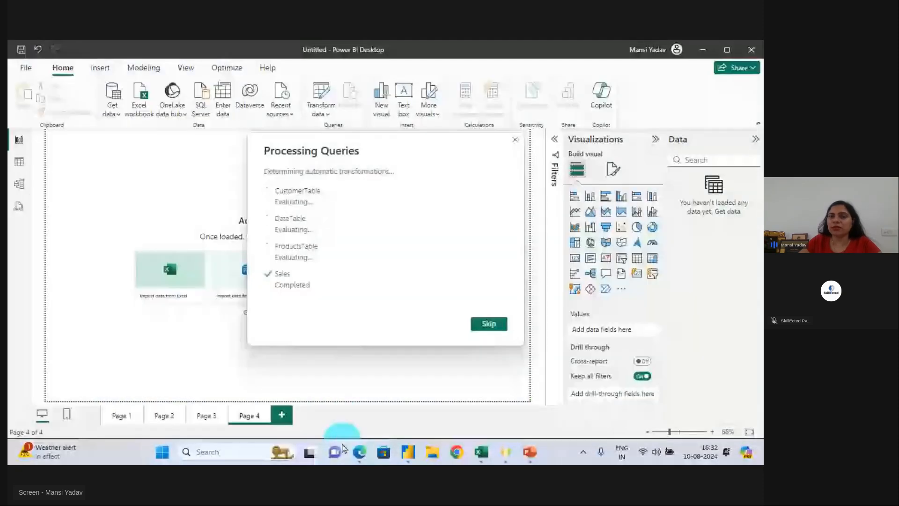
Switch to the SkillEcted live class page in Edge and read the newest chat messages.
mouse_move(358, 451)
click(288, 404)
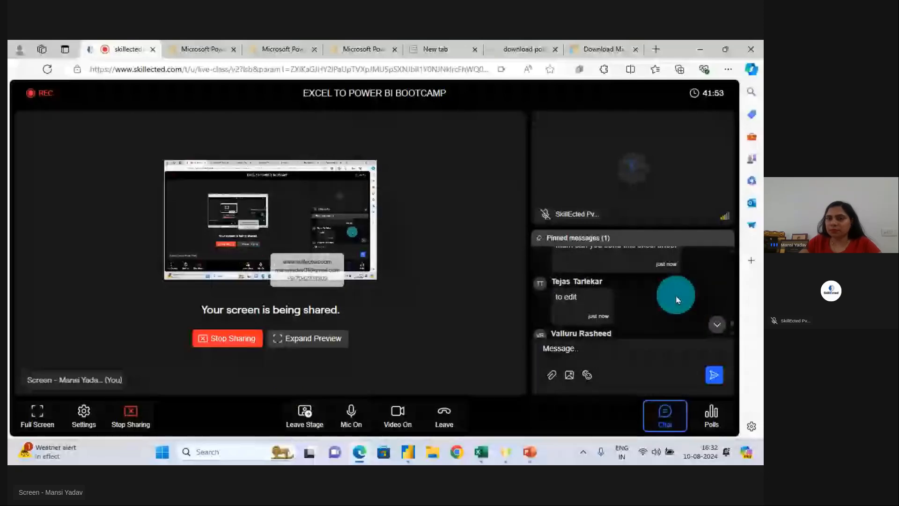
scroll(678, 296, up, 3)
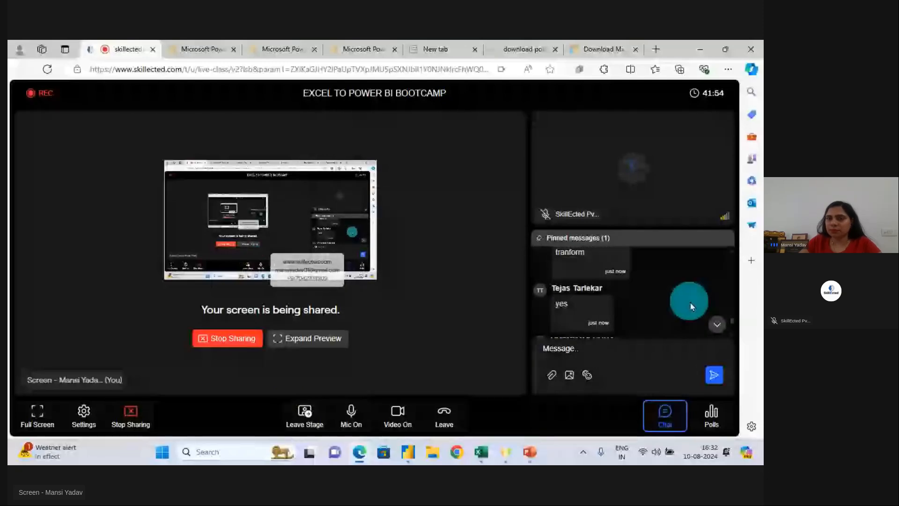
click(731, 323)
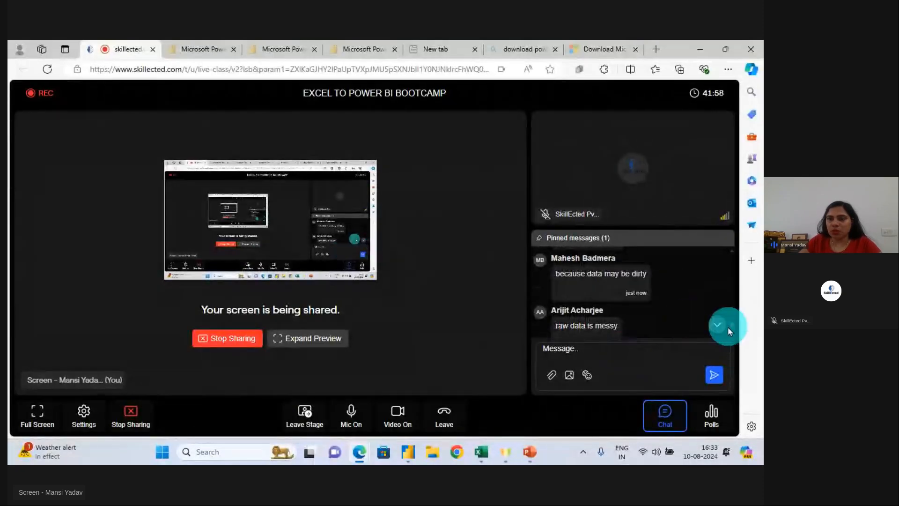
Attach the Global Super Store Data workbook from the Desktop folder and send it to the class chat.
click(551, 375)
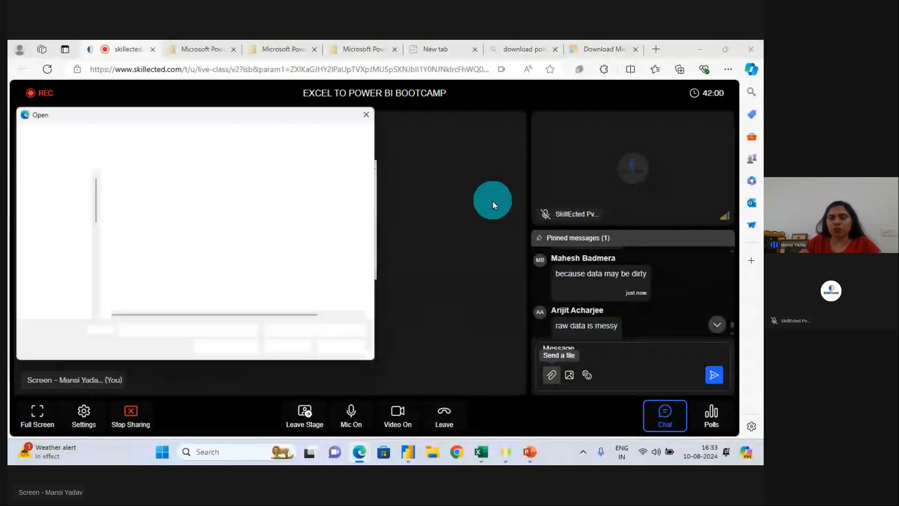
click(53, 211)
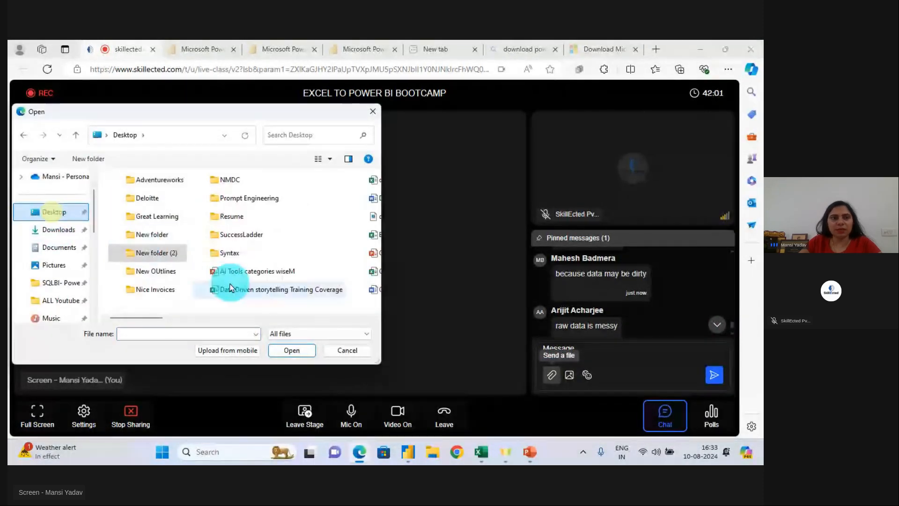
drag(136, 318, 195, 323)
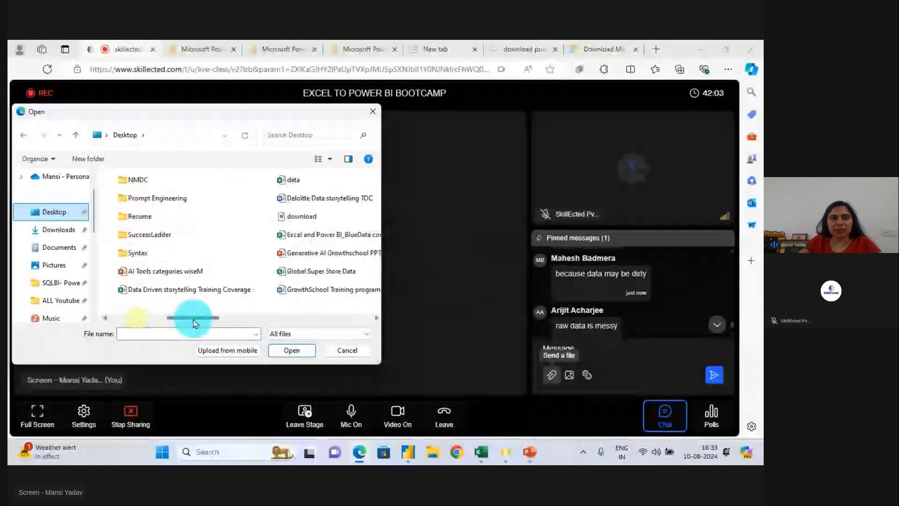
double_click(312, 266)
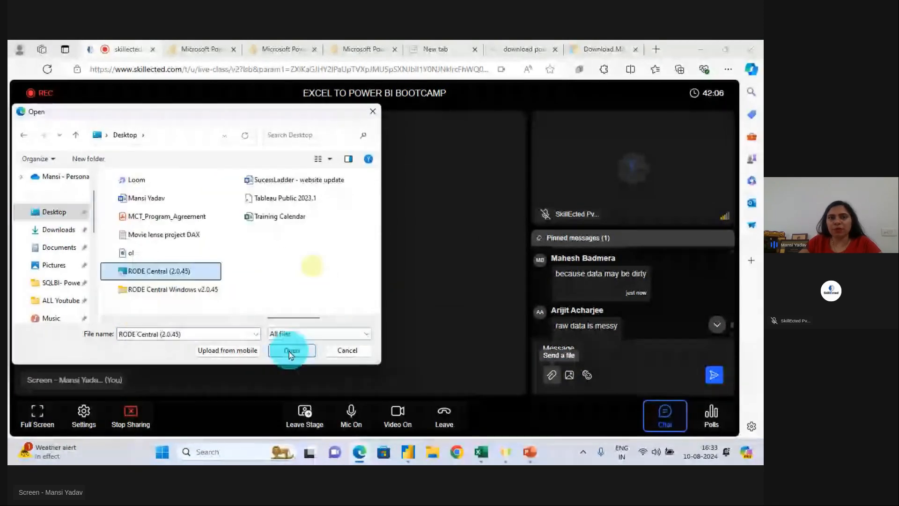
drag(259, 323, 227, 318)
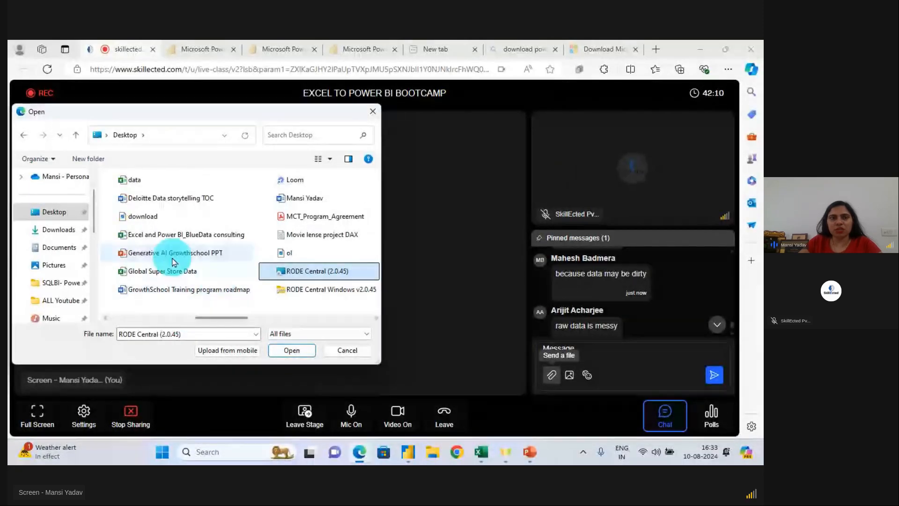
click(163, 270)
click(287, 350)
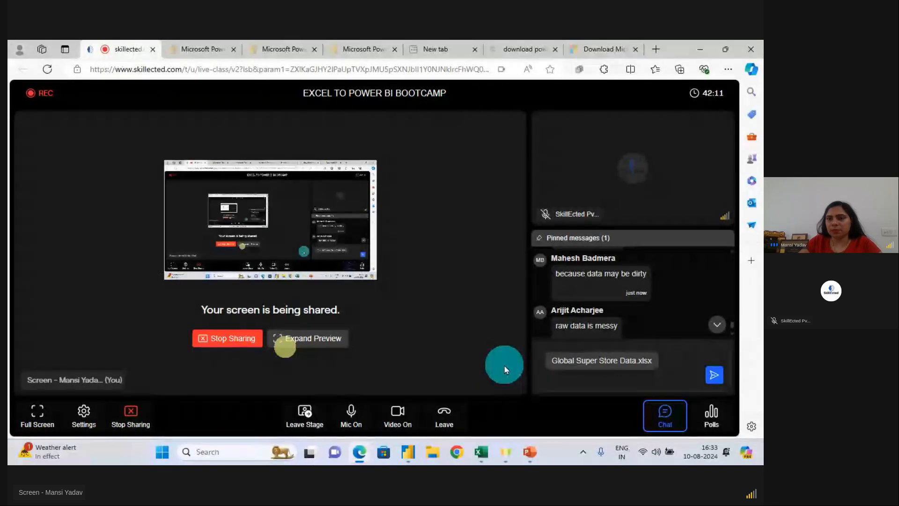
click(714, 378)
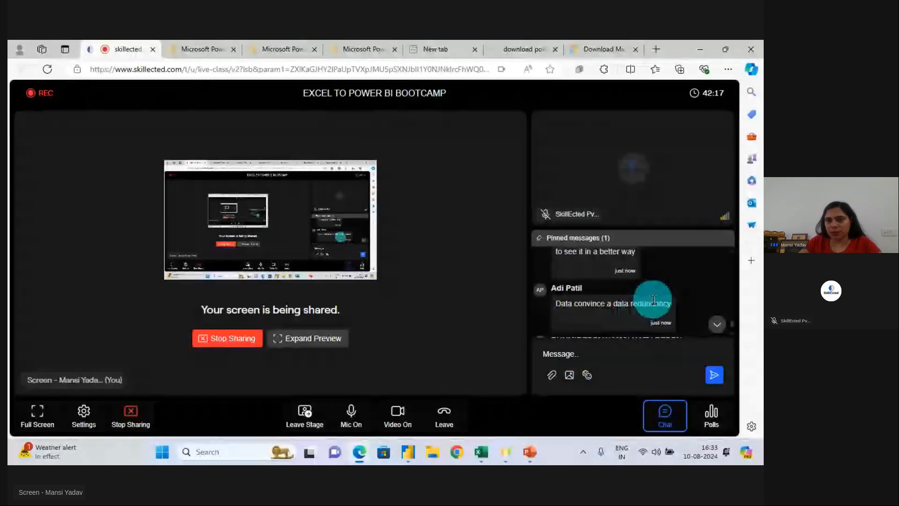
Send Global Super Store Data.xlsx from the Desktop to the class chat again and go to the newest messages.
click(551, 374)
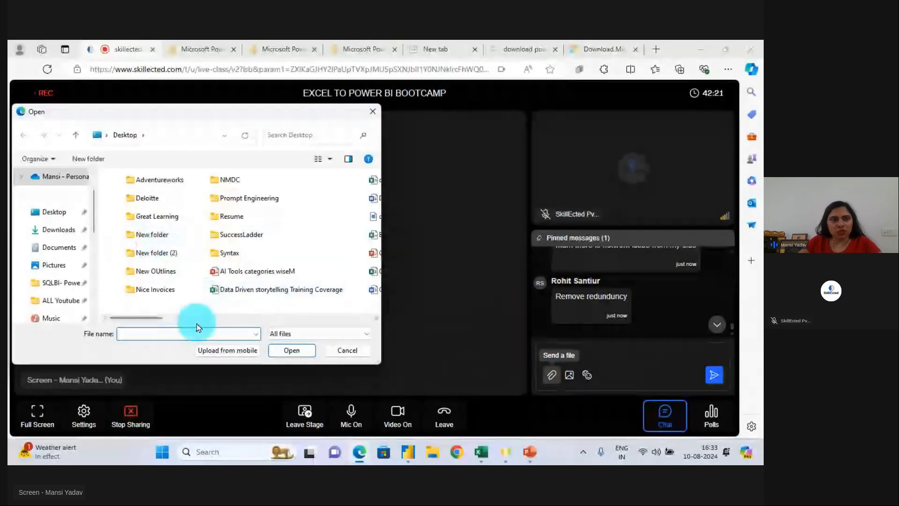
drag(157, 318, 206, 318)
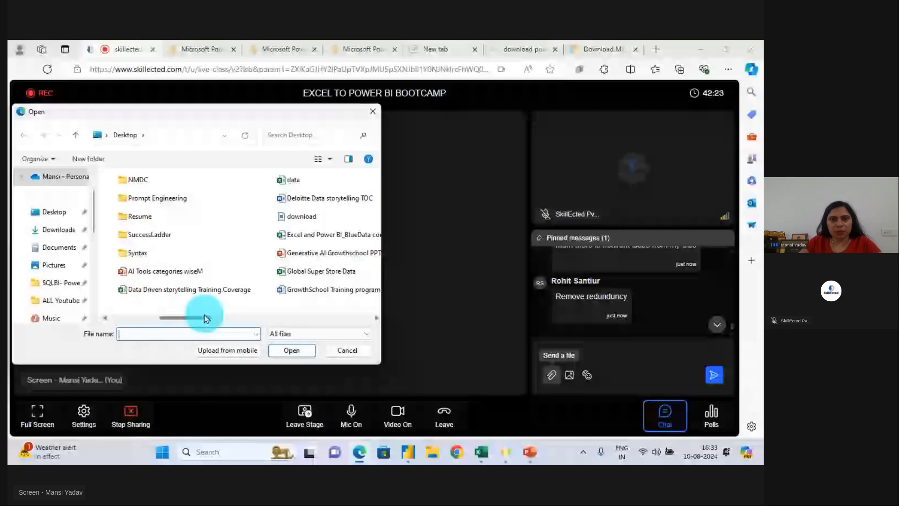
click(301, 273)
click(291, 350)
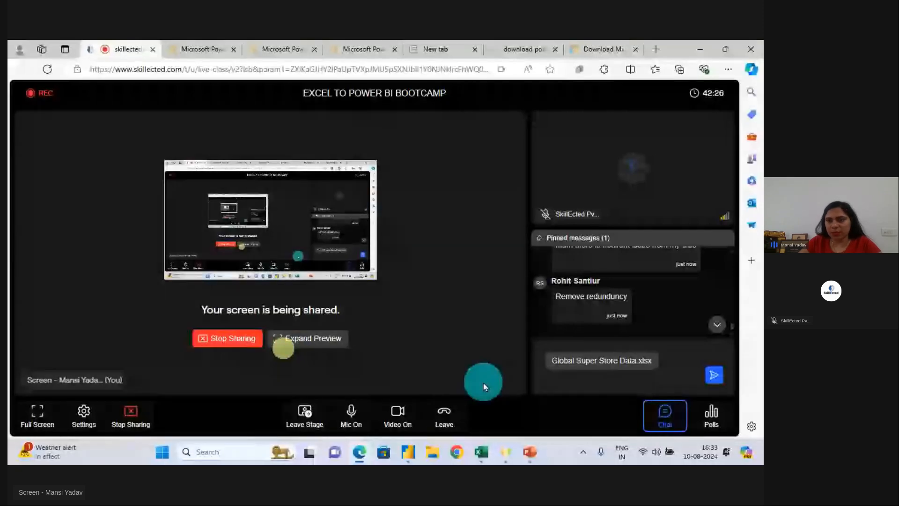
click(714, 374)
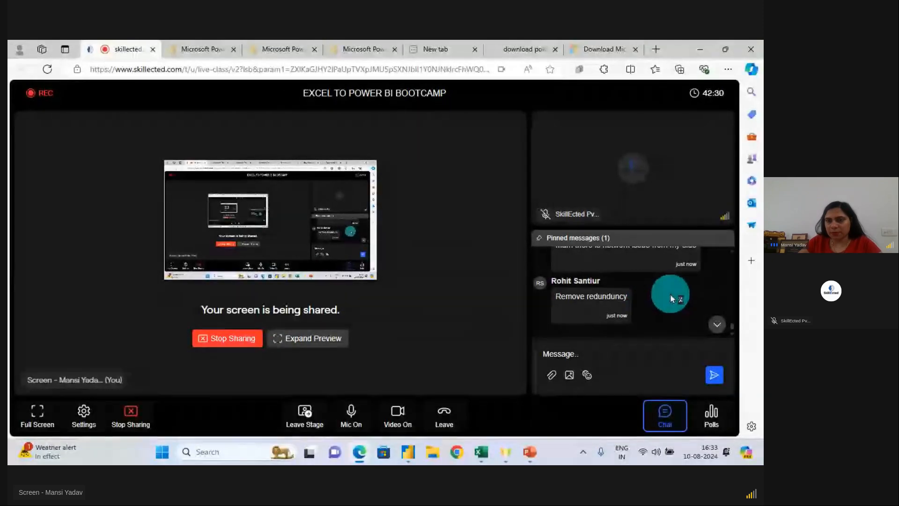
triple_click(719, 328)
click(719, 327)
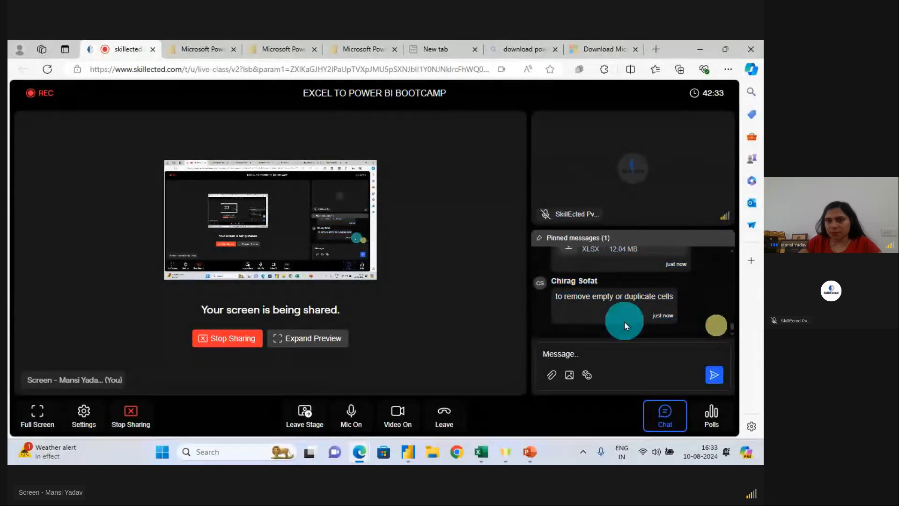
drag(644, 317, 697, 309)
click(695, 306)
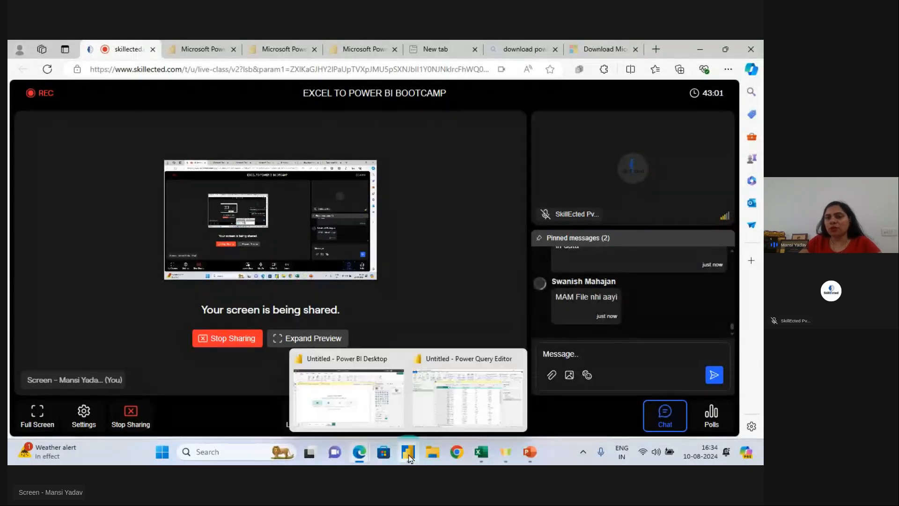
Switch to Power Query Editor and close it, and discard the pending changes to the four queries in Power BI Desktop.
click(468, 397)
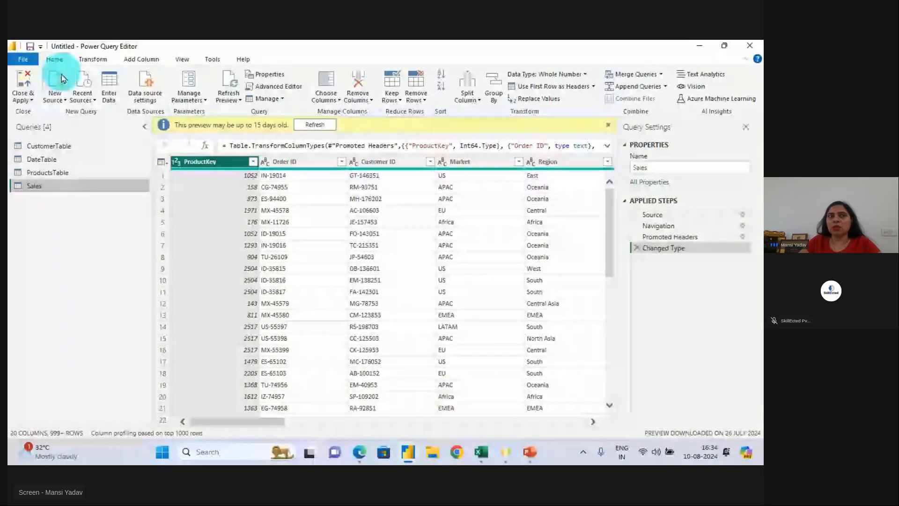
click(755, 46)
click(437, 263)
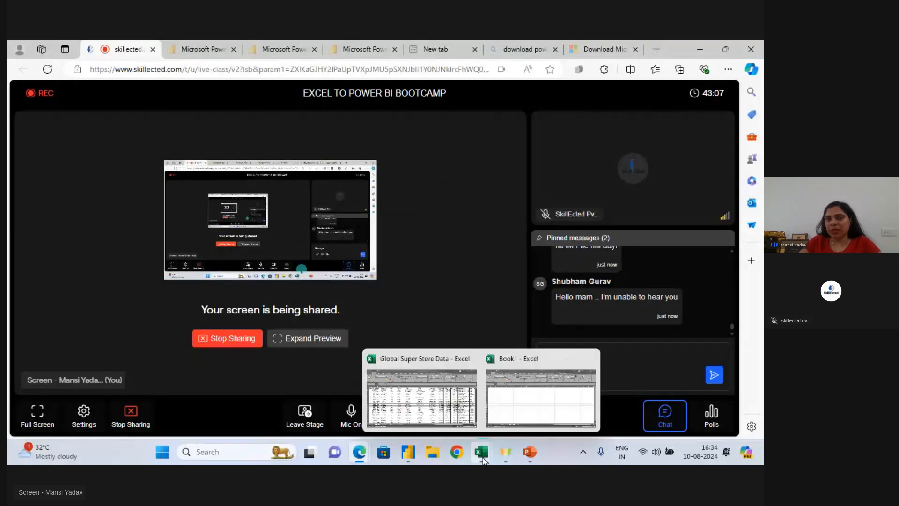
mouse_move(408, 461)
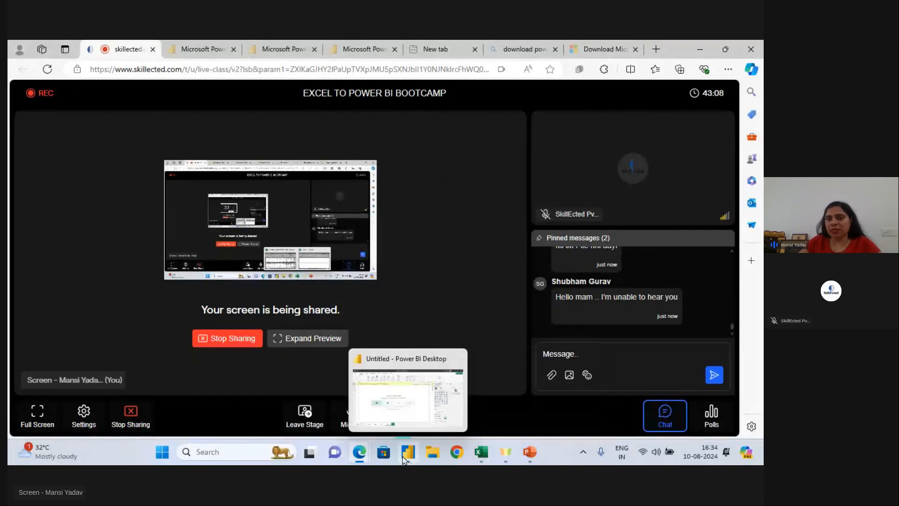
click(396, 384)
click(526, 139)
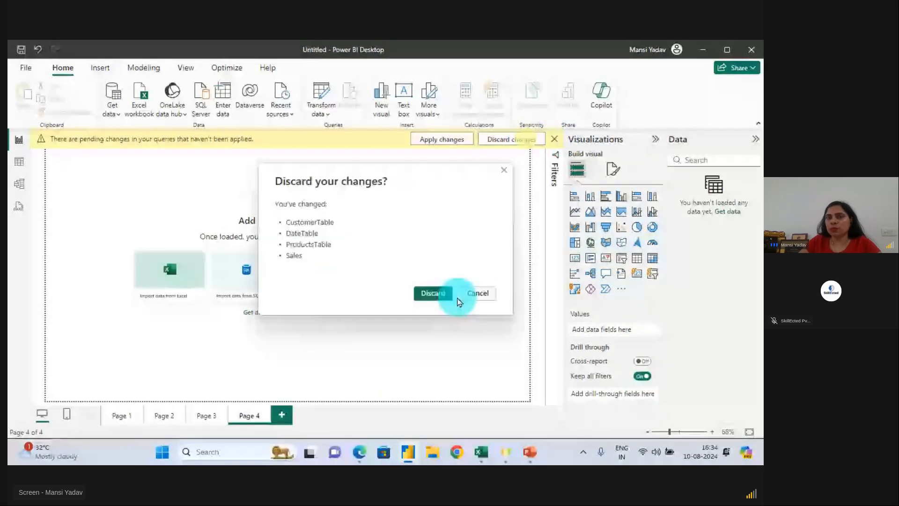
click(426, 294)
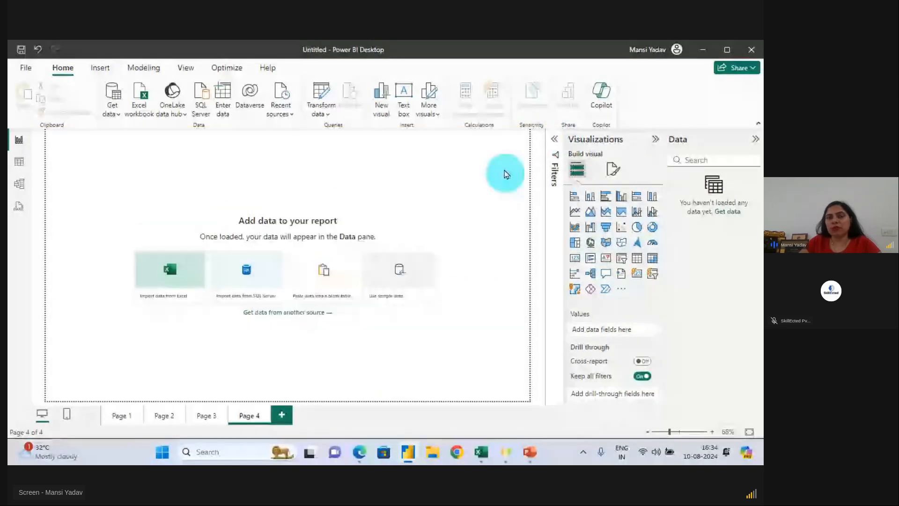
click(546, 135)
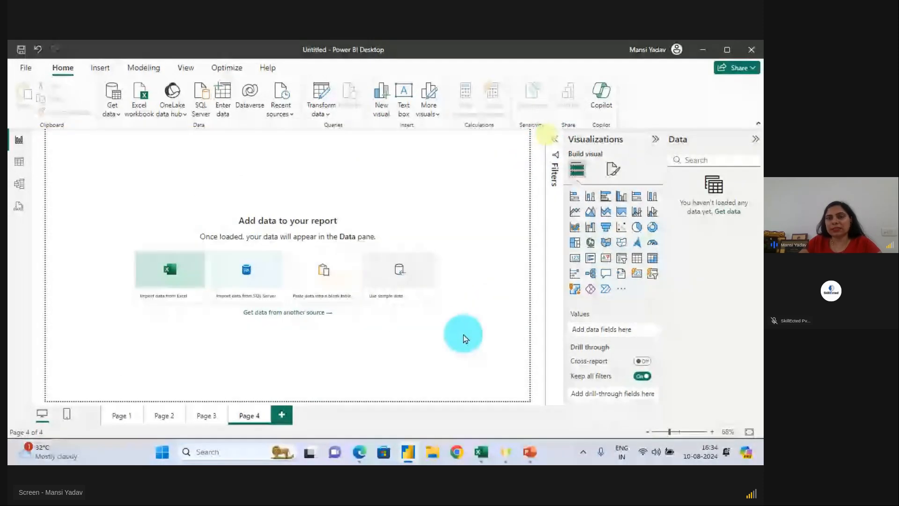
Go back to the live class page in Edge and read through the participants' recent chat messages.
key(alt+Tab)
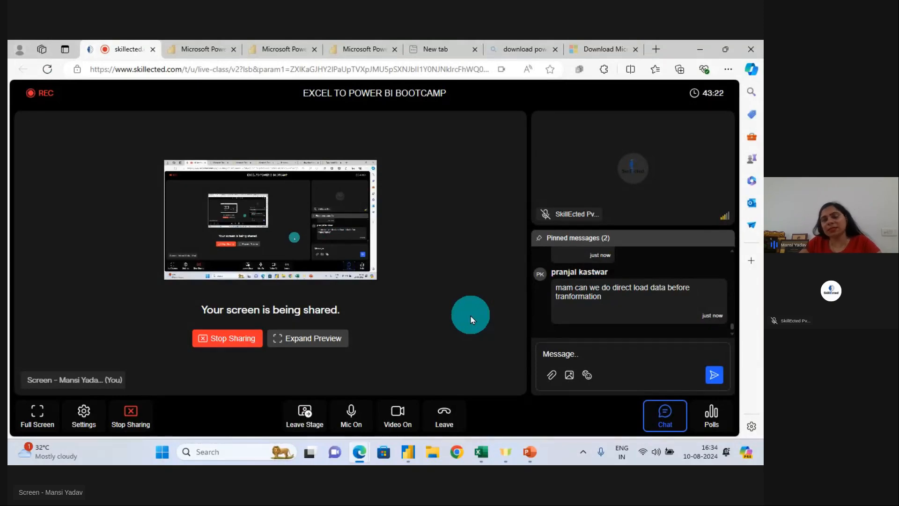
scroll(660, 308, up, 2)
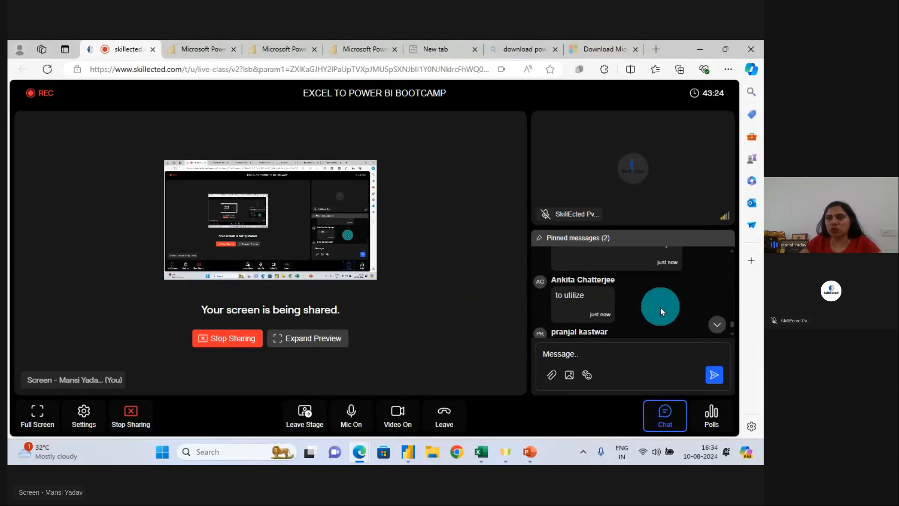
scroll(663, 306, down, 2)
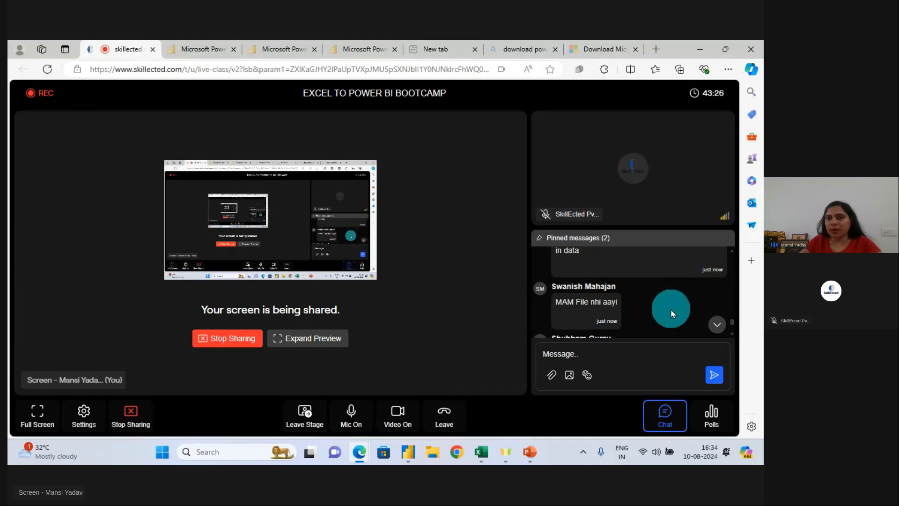
scroll(670, 309, up, 3)
scroll(670, 311, down, 6)
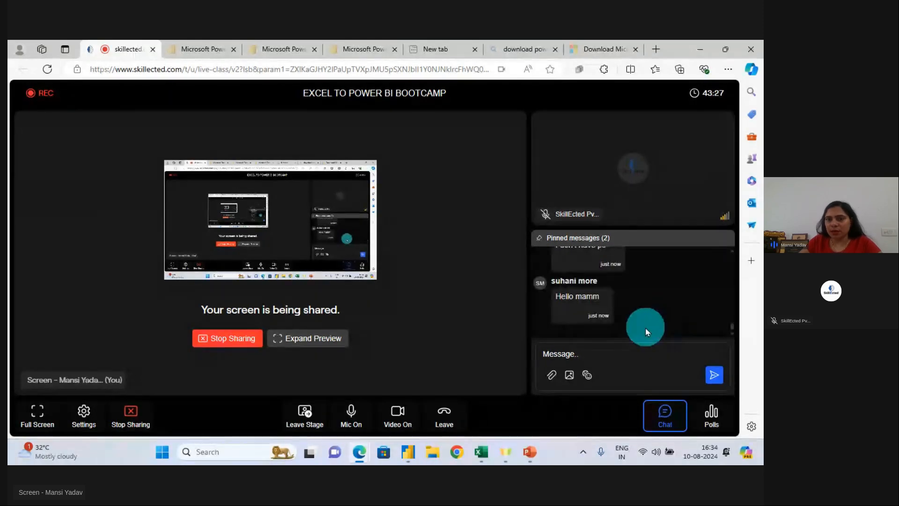
scroll(673, 301, down, 2)
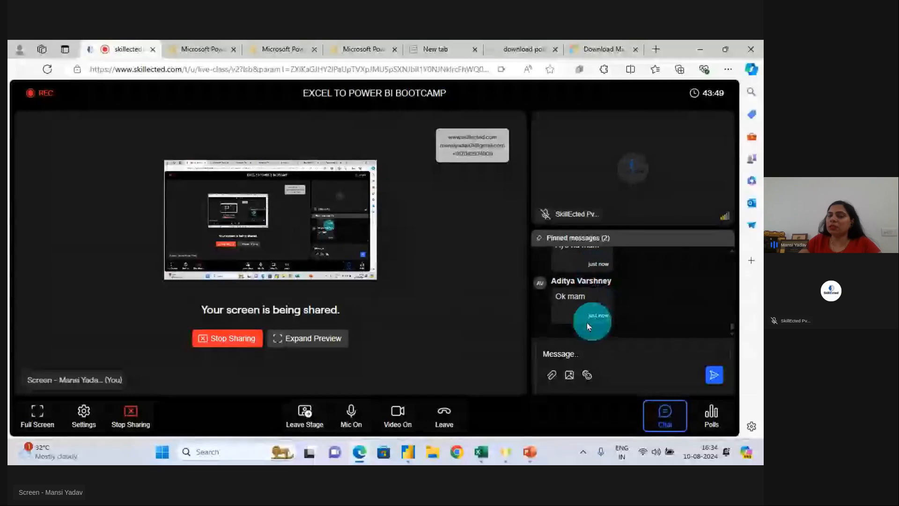
Share the Global Super Store Data workbook from the Desktop in the class chat once more and check the recent messages.
click(551, 375)
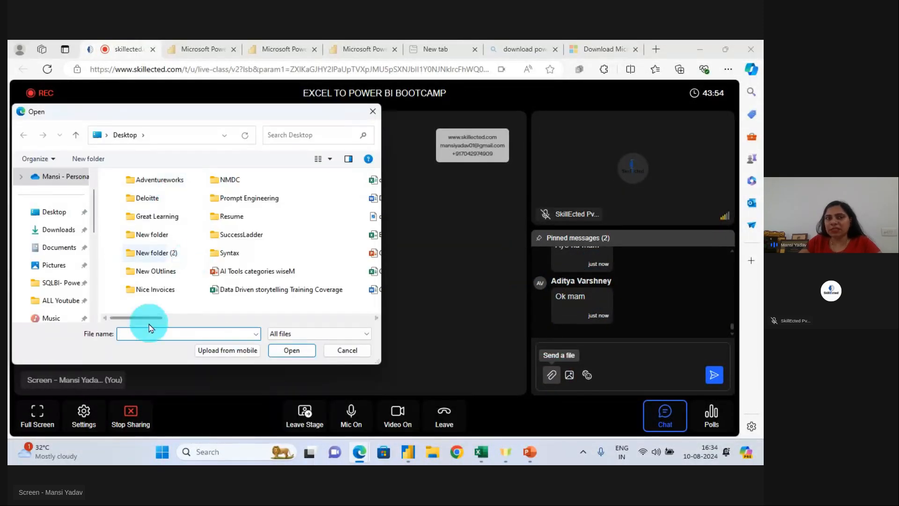
drag(150, 317, 206, 322)
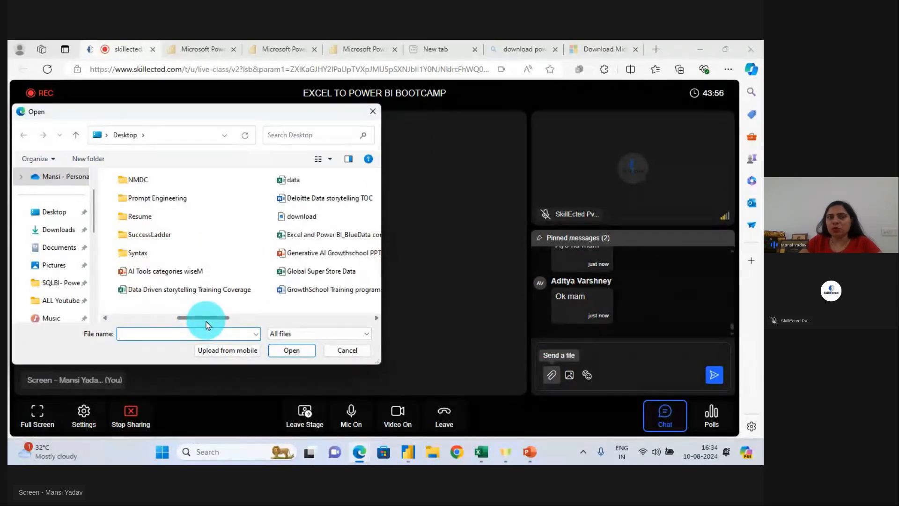
click(302, 268)
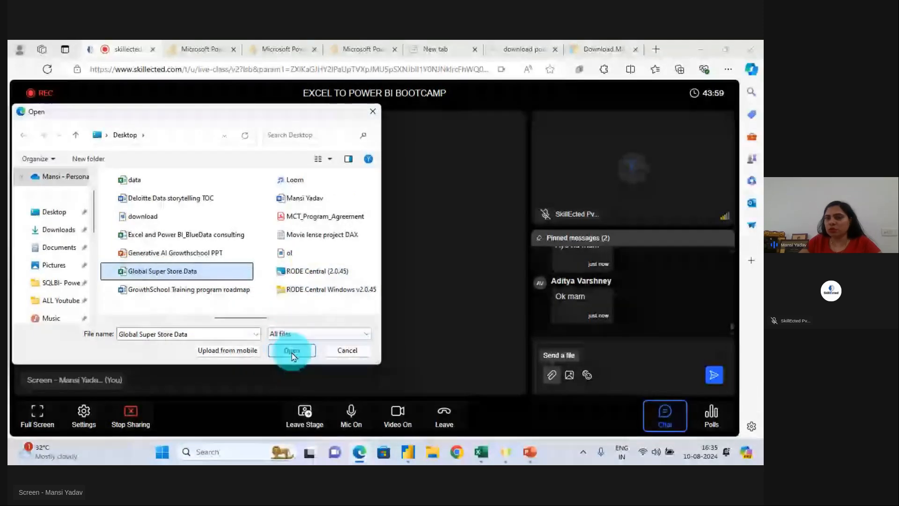
click(291, 353)
click(712, 374)
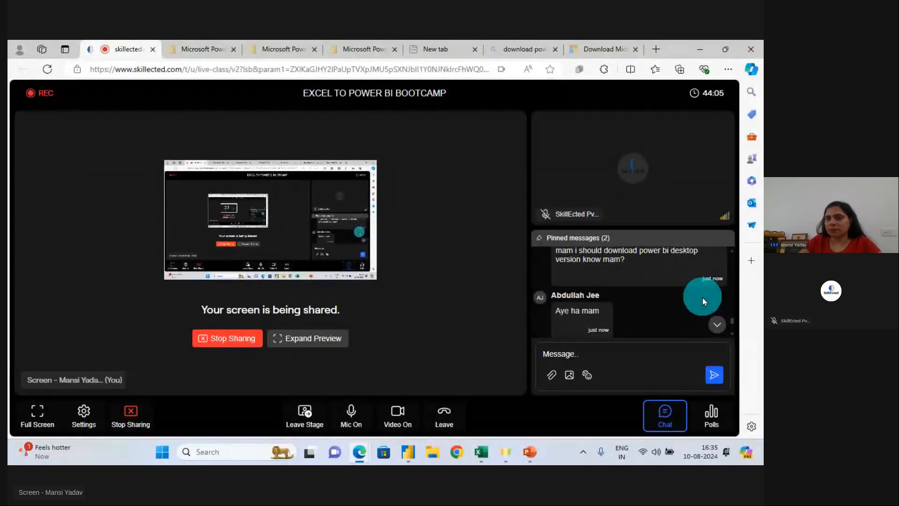
scroll(703, 299, down, 5)
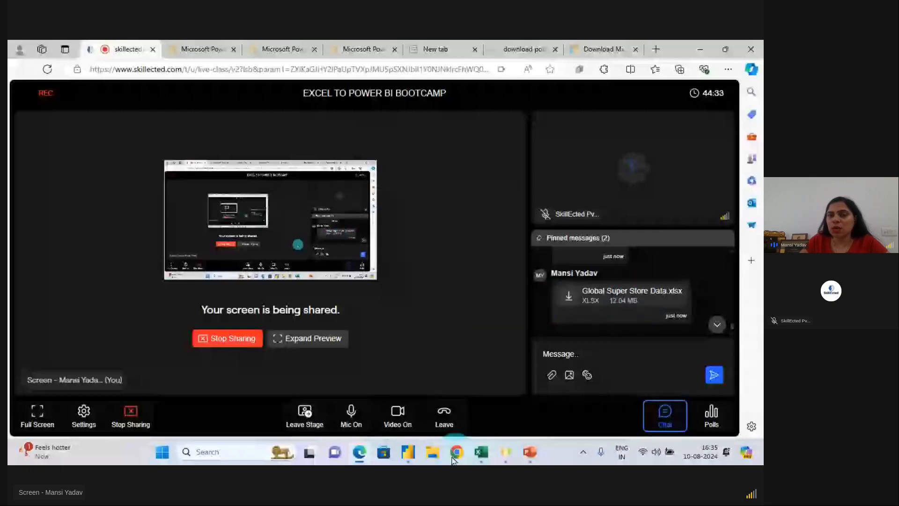
Switch to Power BI Desktop and import the Global Super Store Data Excel workbook from the Desktop folder.
mouse_move(408, 452)
click(398, 399)
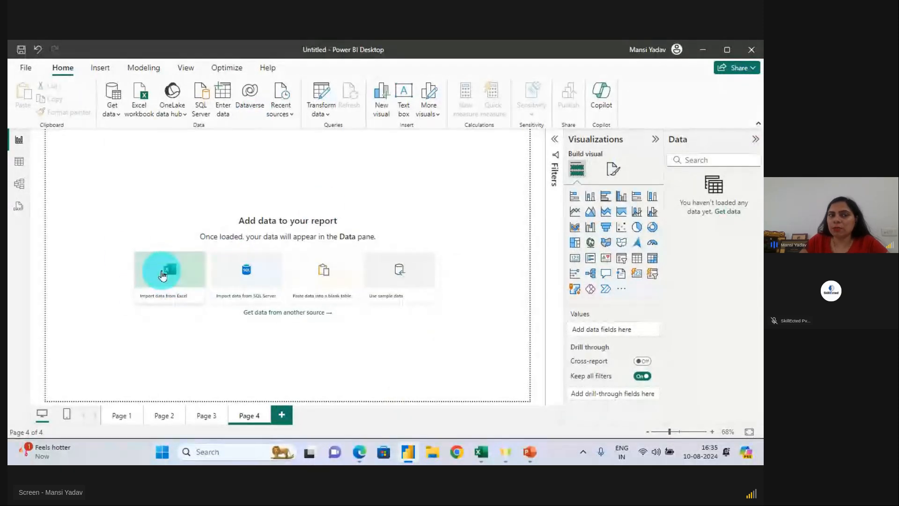
click(162, 275)
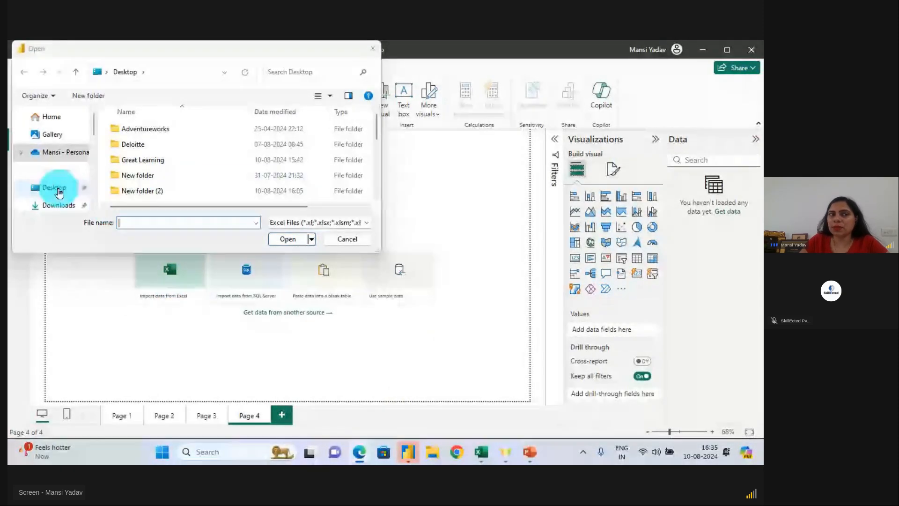
click(59, 192)
scroll(211, 157, down, 5)
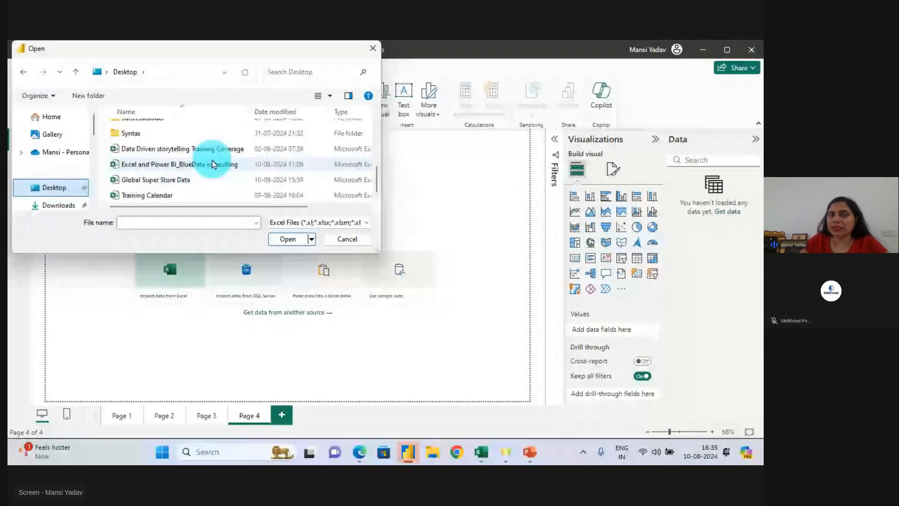
click(136, 180)
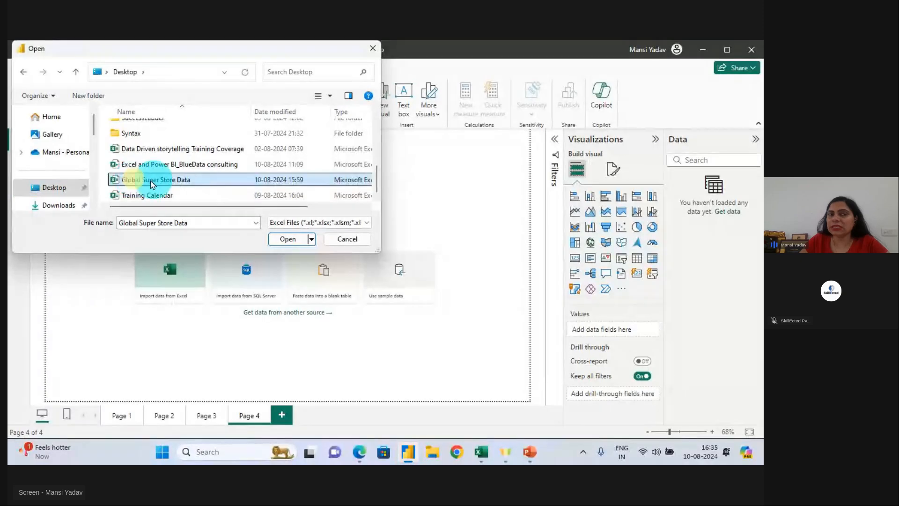
click(287, 239)
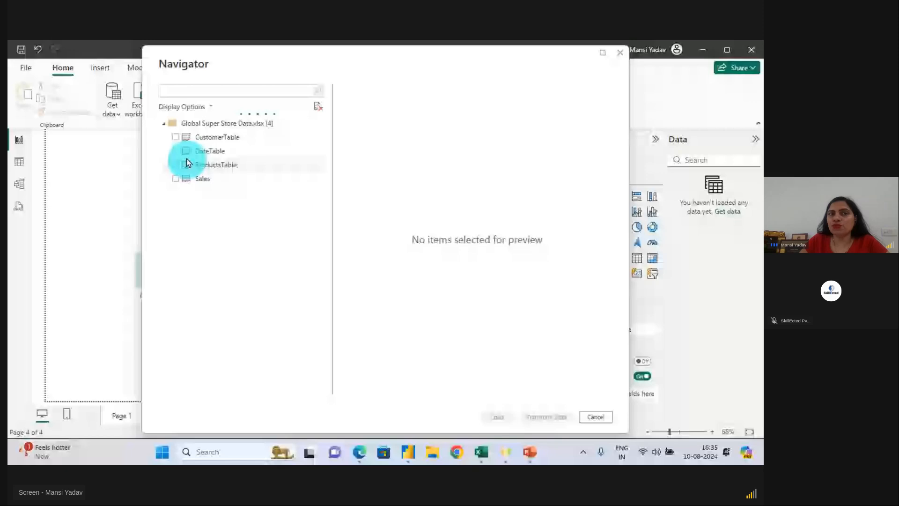
Choose the CustomerTable, DateTable, ProductsTable and Sales tables for import from the workbook.
click(175, 136)
click(175, 151)
click(175, 164)
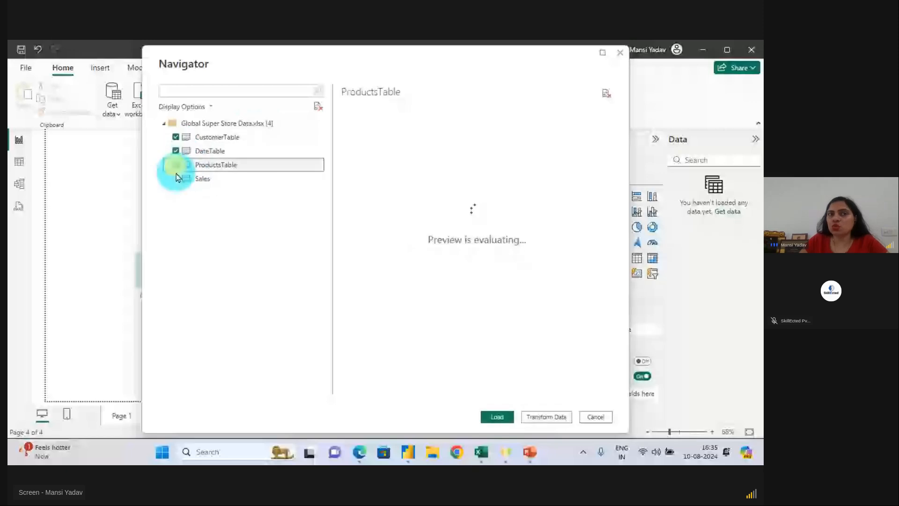
click(176, 178)
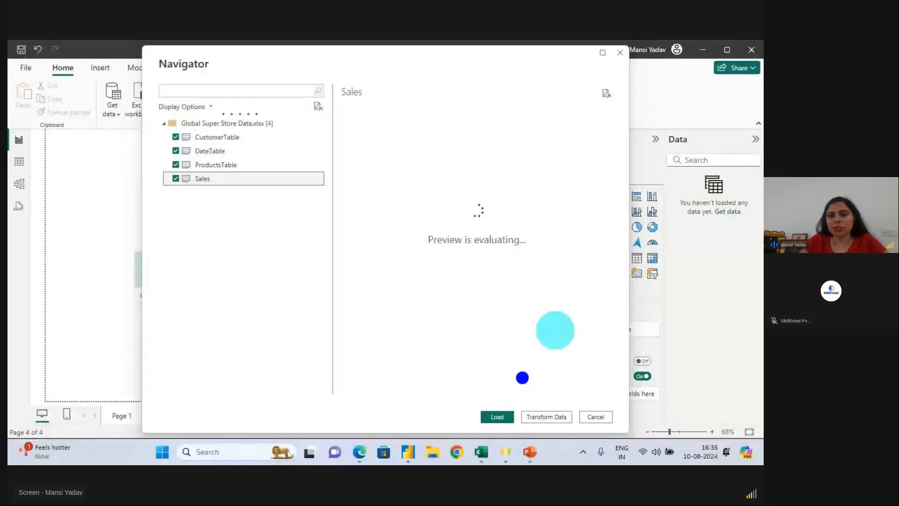
Tick the Transform Data option with the screen pen, clear the marks and send the selected tables to Power Query Editor.
mouse_move(508, 358)
mouse_down()
mouse_move(510, 386)
mouse_move(665, 218)
mouse_up()
drag(664, 112, 757, 430)
mouse_move(719, 230)
mouse_down()
mouse_move(685, 186)
mouse_move(671, 256)
mouse_up()
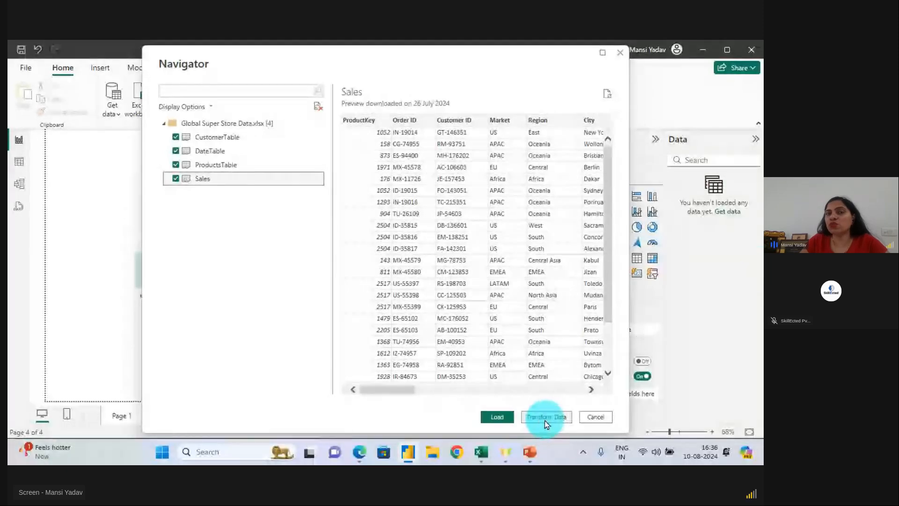
mouse_move(539, 394)
mouse_down()
mouse_move(607, 356)
mouse_move(541, 401)
mouse_up()
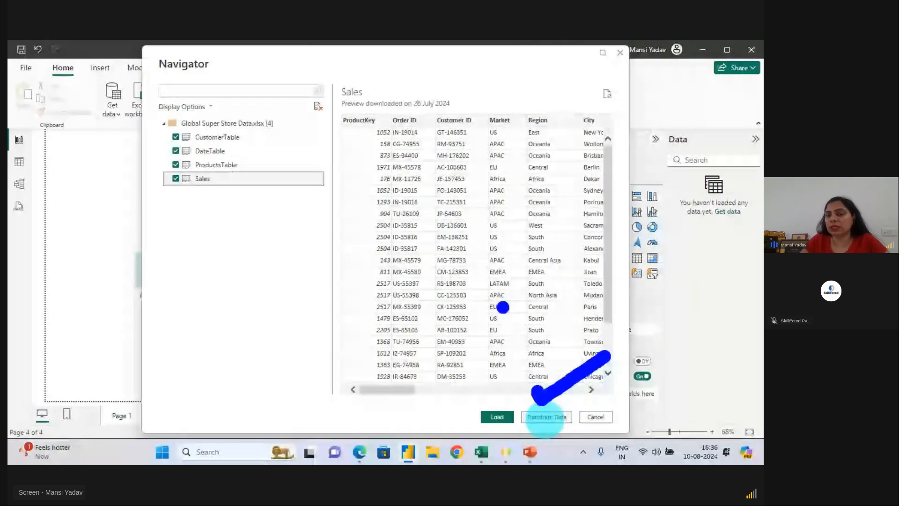
key(Escape)
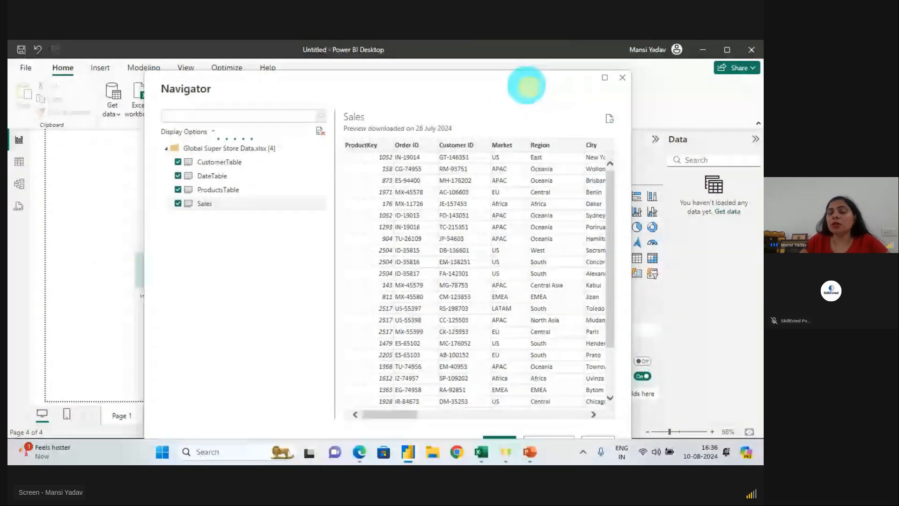
click(516, 412)
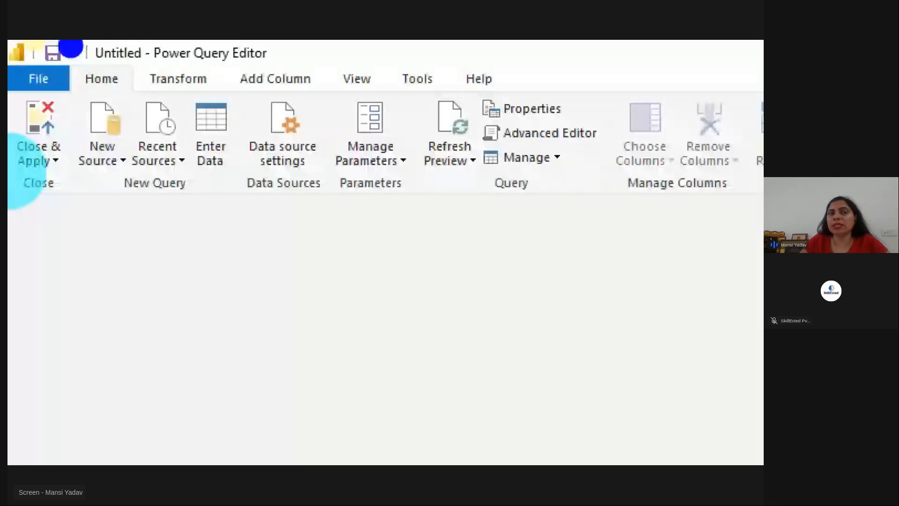
Annotate the Power Query Editor title with a box and an arrow, and write "Cleaning and transformation" beneath it.
drag(154, 79, 285, 89)
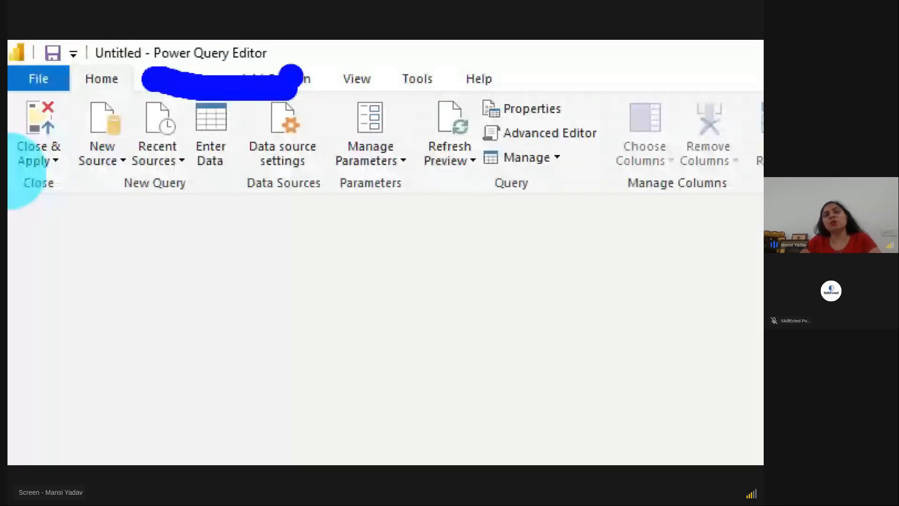
click(172, 184)
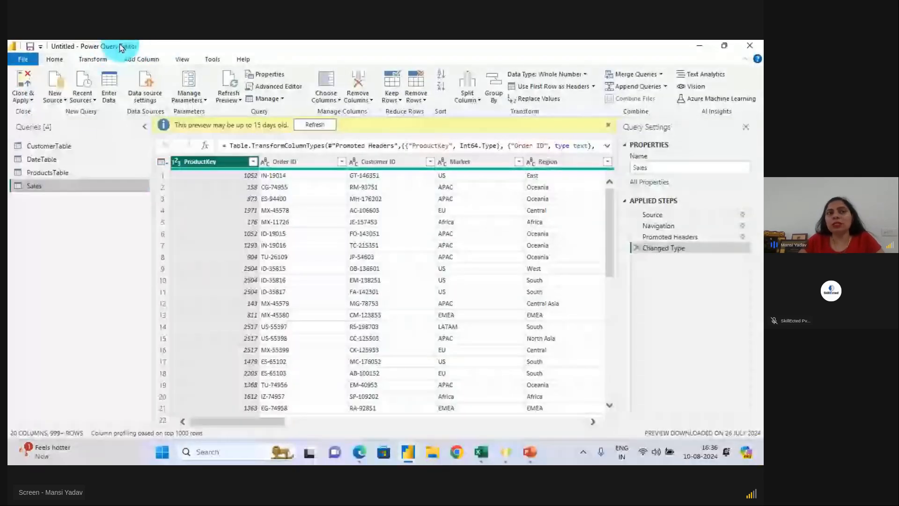
mouse_move(61, 41)
mouse_down()
mouse_move(149, 65)
mouse_move(97, 108)
mouse_up()
mouse_move(134, 85)
mouse_down()
mouse_move(97, 110)
mouse_move(85, 97)
mouse_up()
key(t)
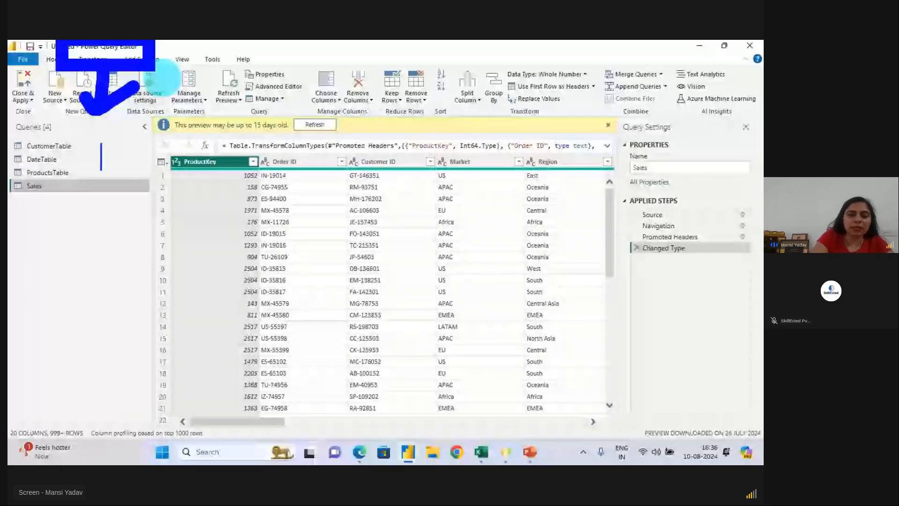
click(93, 148)
text(Cl)
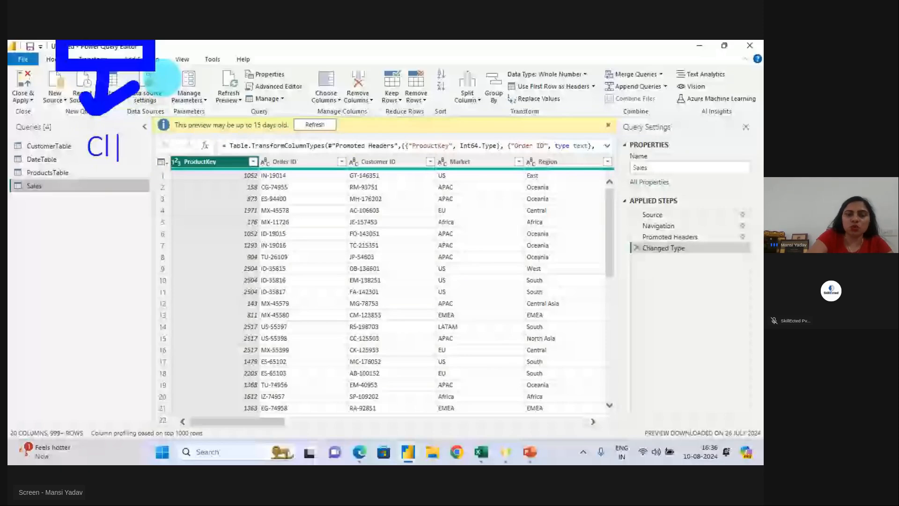
text(eaning a n)
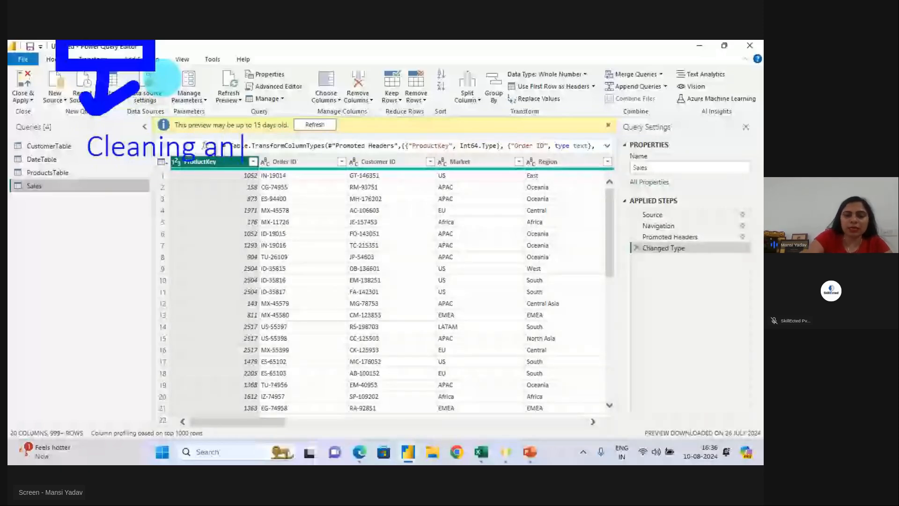
text(d transformation)
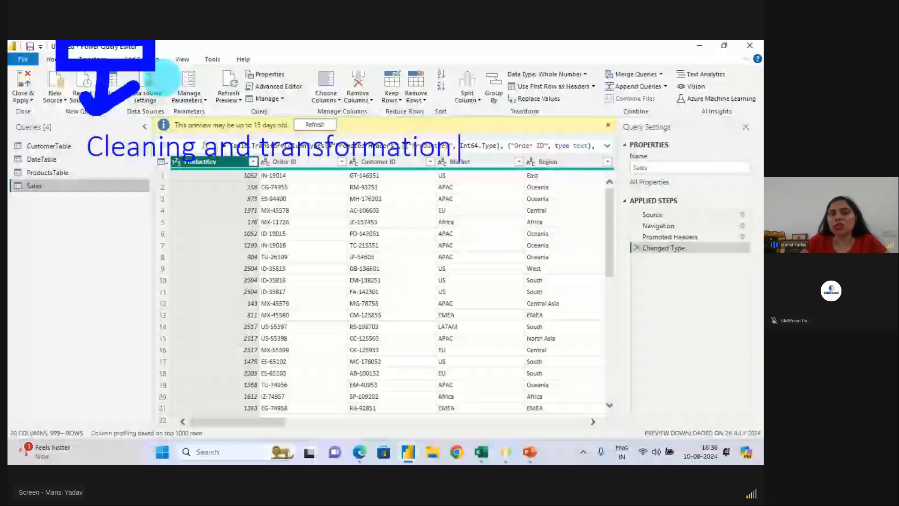
Underline "Cleaning" and "transformation", draw a tick and mark the queries list, and clear all screen annotations.
drag(117, 172, 168, 172)
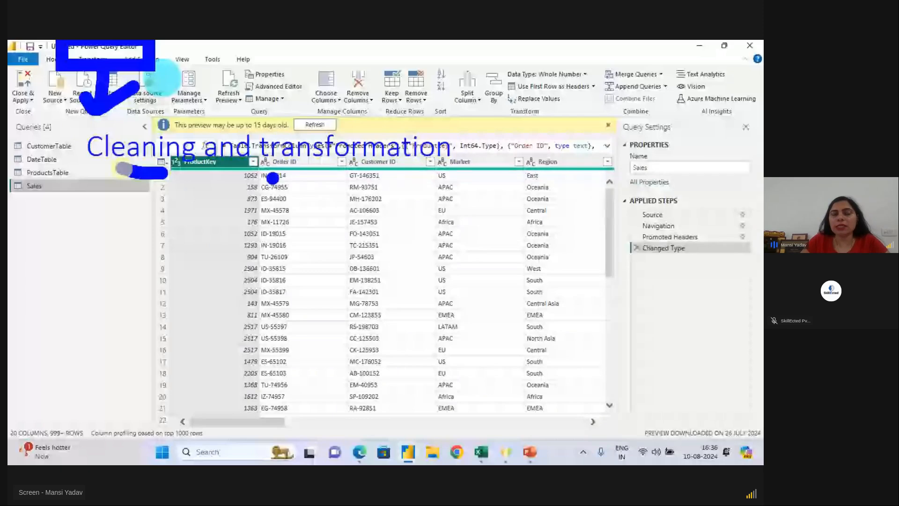
drag(270, 178, 356, 179)
mouse_move(304, 319)
mouse_down()
mouse_move(326, 348)
mouse_move(395, 297)
mouse_up()
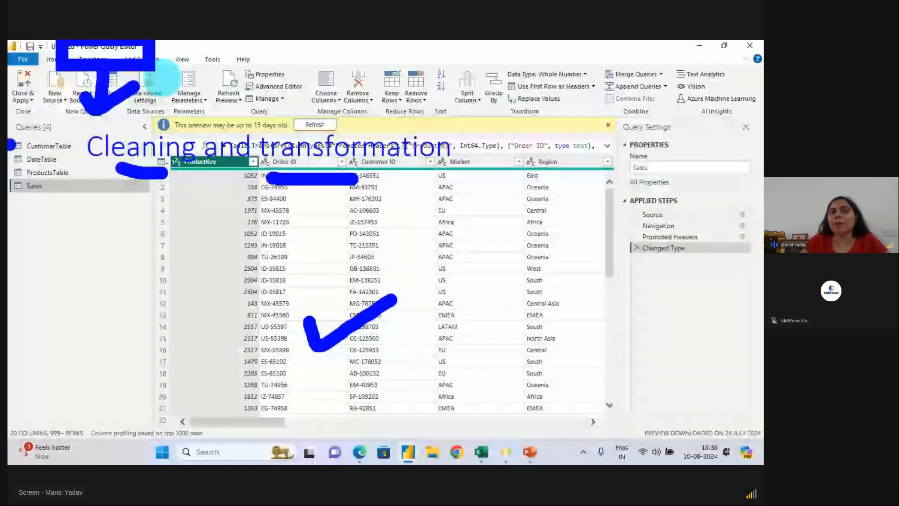
drag(10, 136, 11, 219)
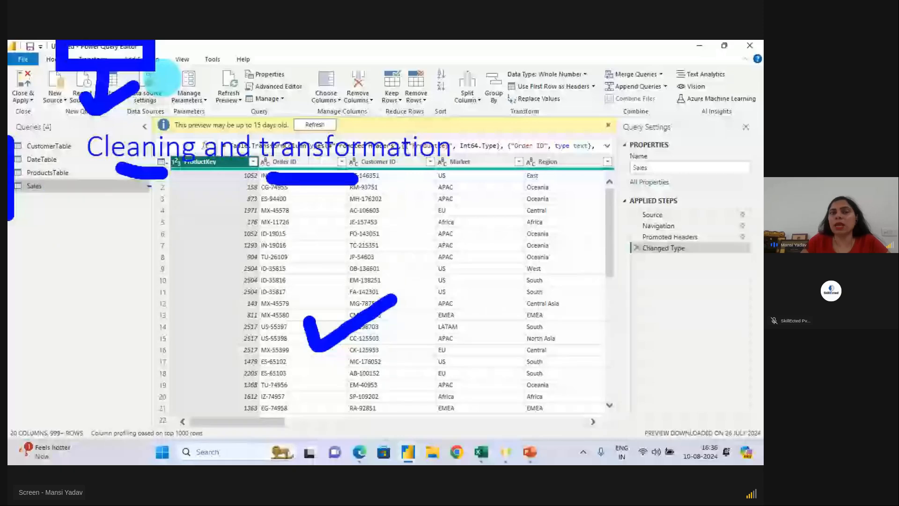
key(Escape)
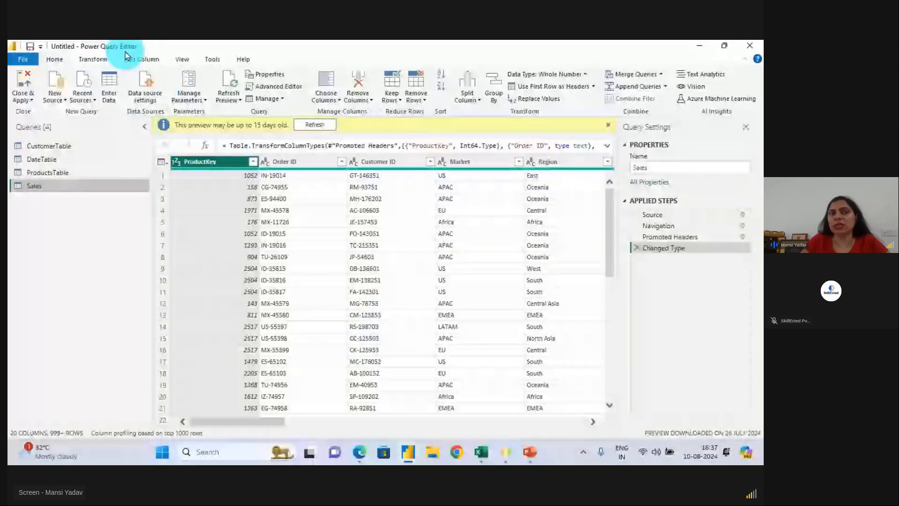
Refresh the Sales query's preview, and open CustomerTable and mark its query name and first data rows with the screen pen.
click(311, 125)
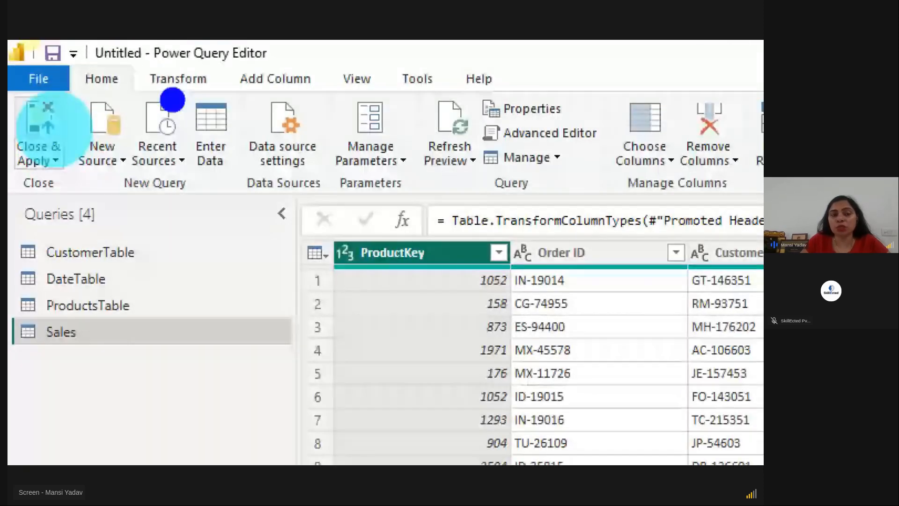
drag(69, 63, 167, 60)
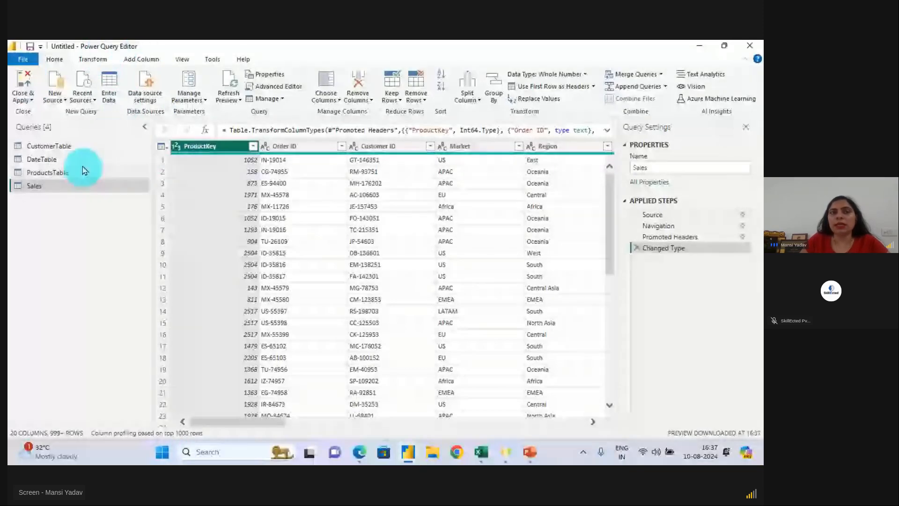
click(70, 148)
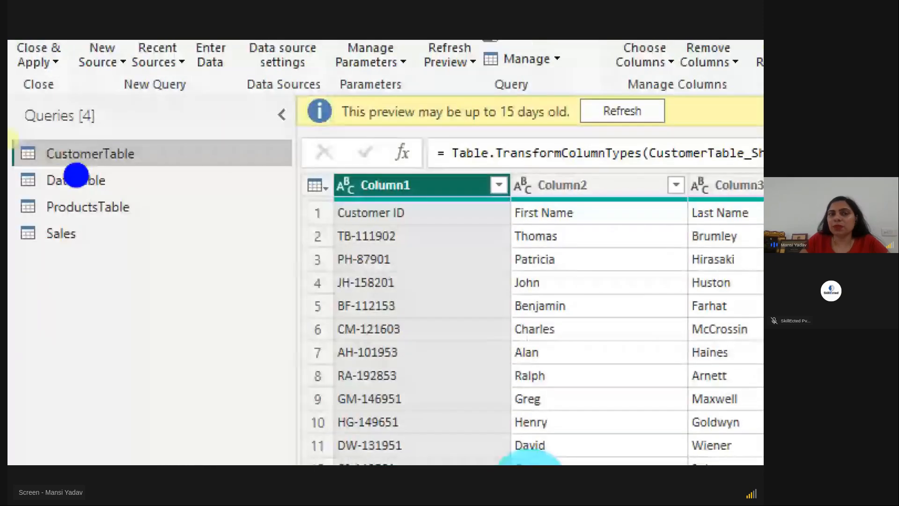
drag(55, 177, 145, 188)
drag(283, 180, 366, 137)
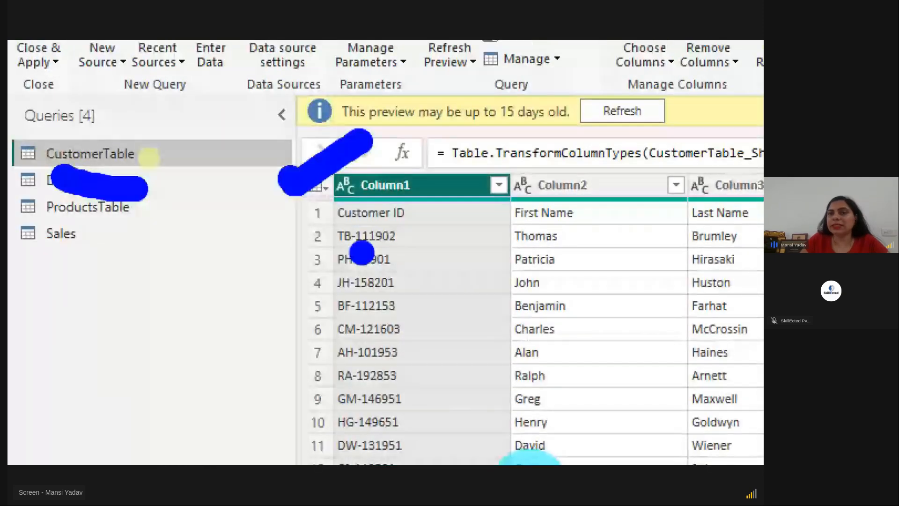
drag(349, 238, 762, 239)
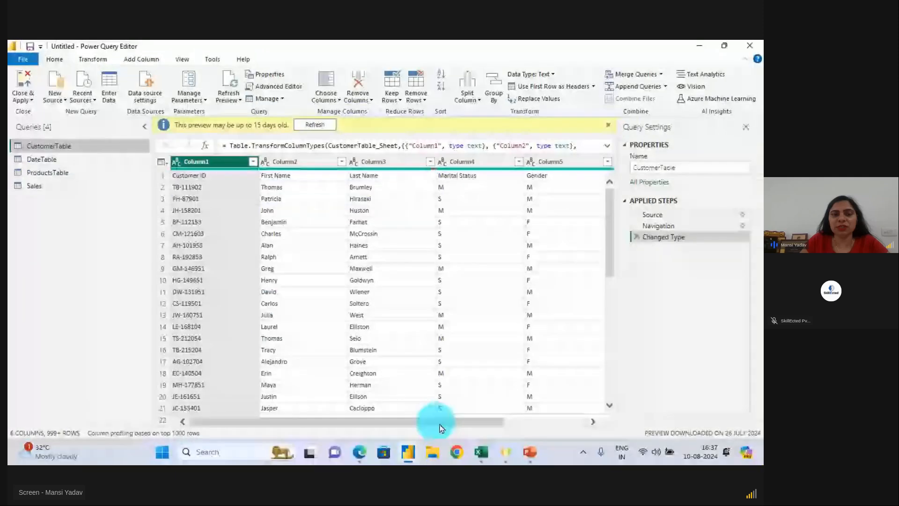
Switch to the Excel workbook, mark the header row on the CustomerTable sheet, and return to Power Query Editor.
mouse_move(481, 451)
click(432, 404)
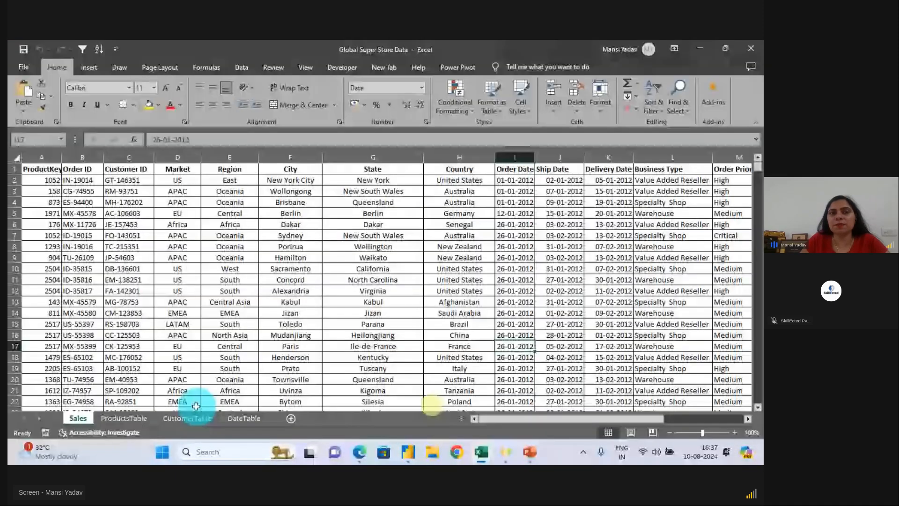
click(187, 418)
mouse_move(111, 175)
mouse_down()
mouse_move(357, 181)
mouse_move(393, 173)
mouse_move(450, 127)
mouse_up()
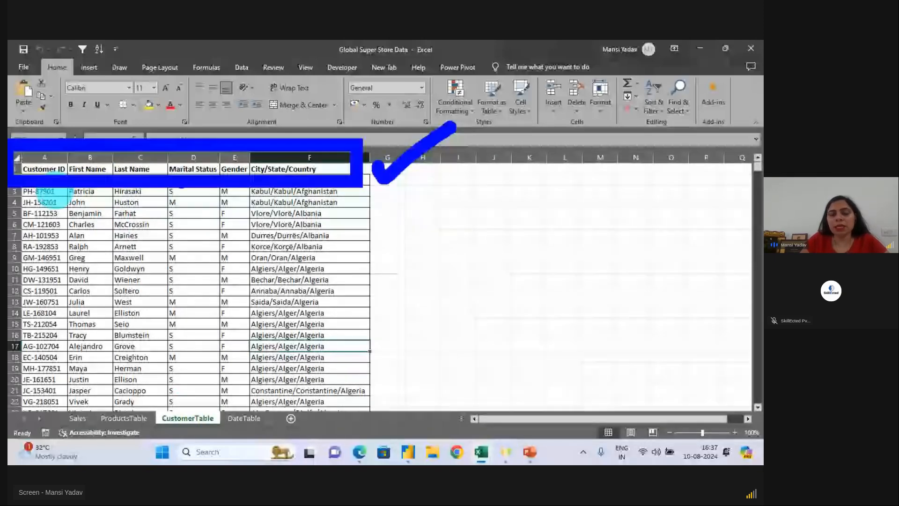
key(Escape)
key(alt+Tab)
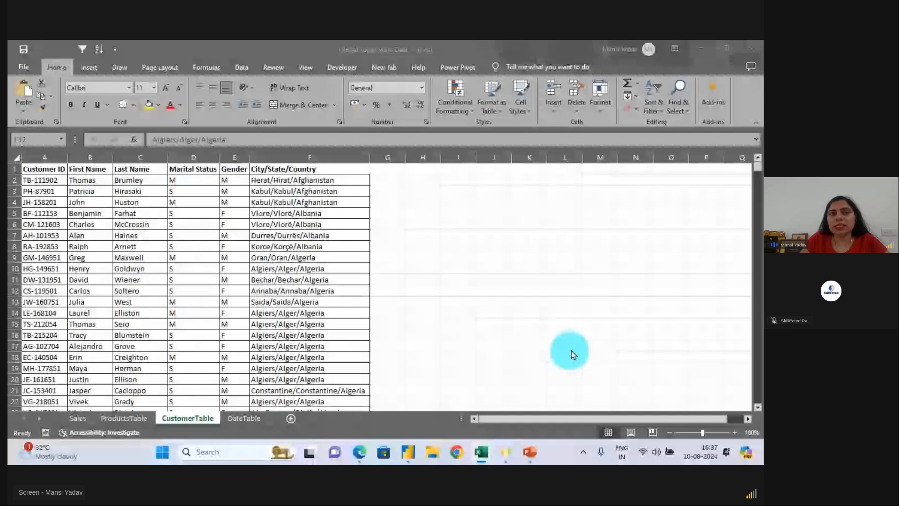
Highlight the first row of the CustomerTable query, clear the highlight and promote that row to column headers.
mouse_move(146, 159)
mouse_down()
mouse_move(266, 192)
mouse_move(626, 194)
mouse_up()
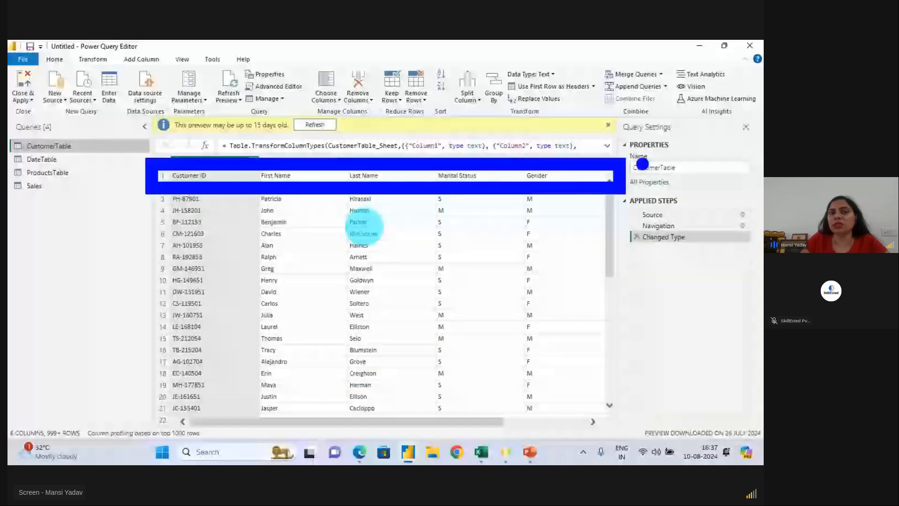
key(Escape)
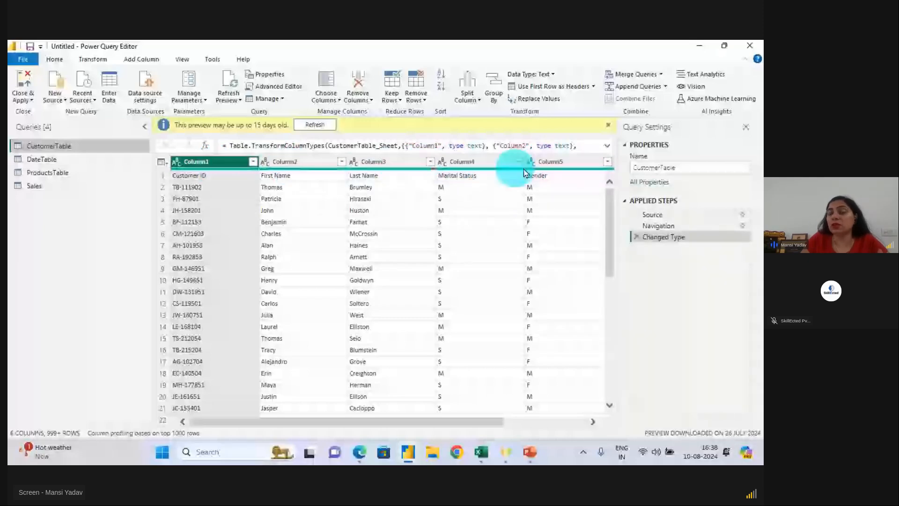
click(531, 86)
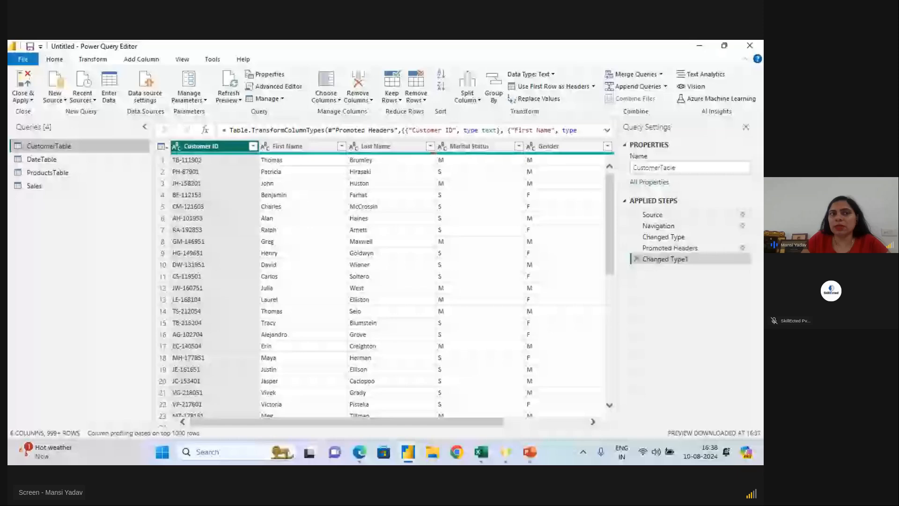
Look through the other queries, return to CustomerTable and frame its First Name and Last Name columns.
click(50, 159)
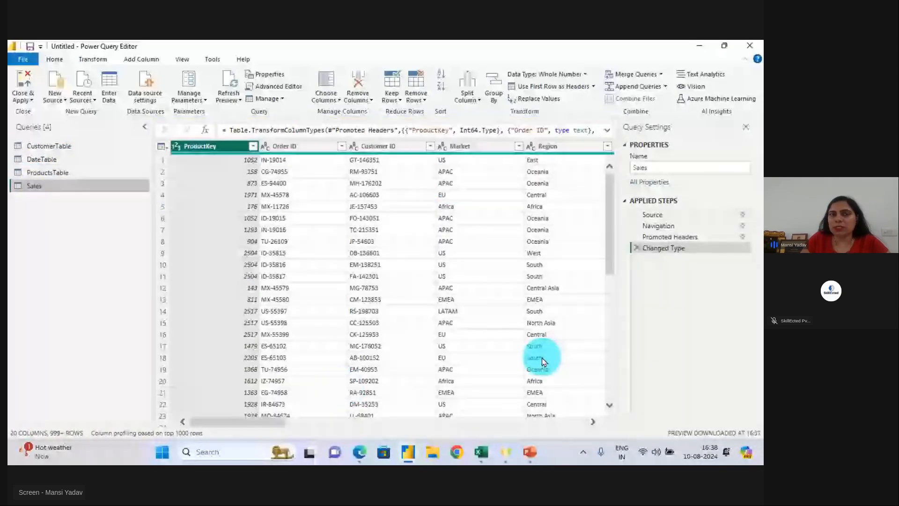
click(55, 148)
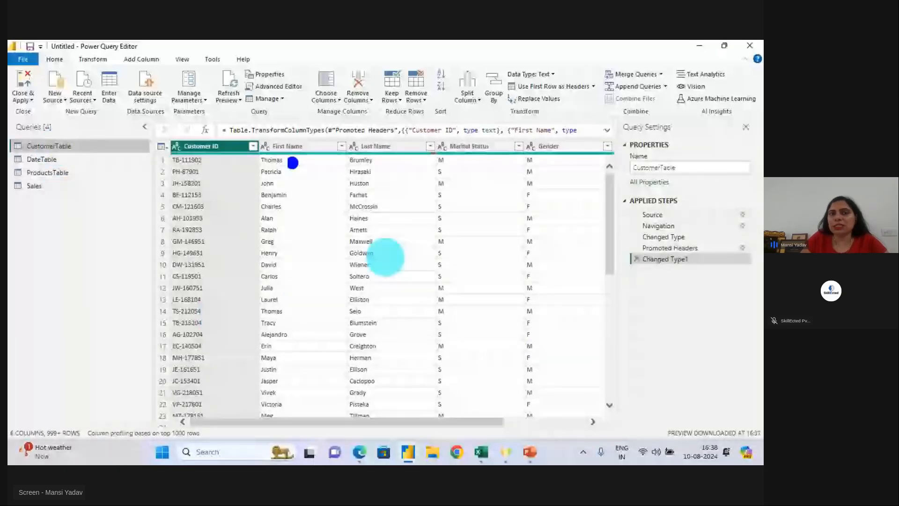
mouse_move(236, 94)
mouse_down()
mouse_move(413, 364)
mouse_move(453, 443)
mouse_up()
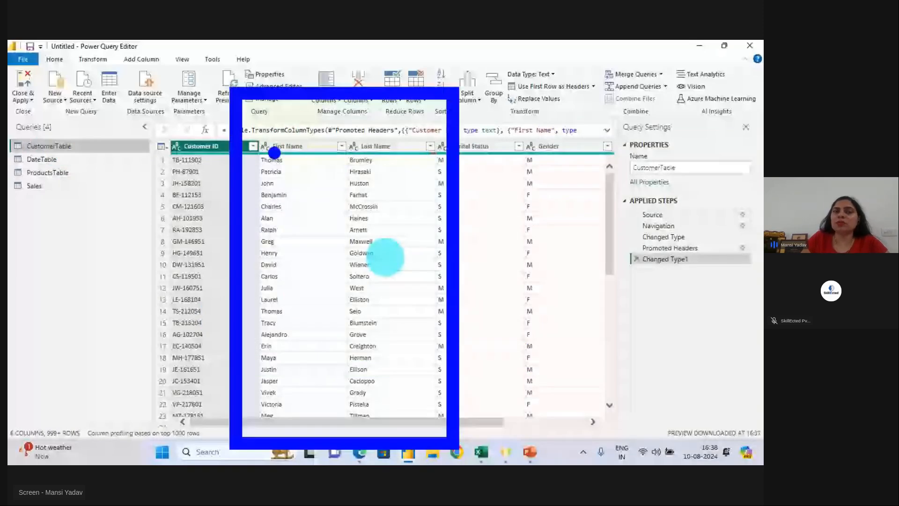
Mark the First Name and Last Name headers, magnify both columns, frame them with the screen pen and clear the marks.
mouse_move(219, 107)
mouse_down()
mouse_move(447, 178)
mouse_move(458, 165)
mouse_up()
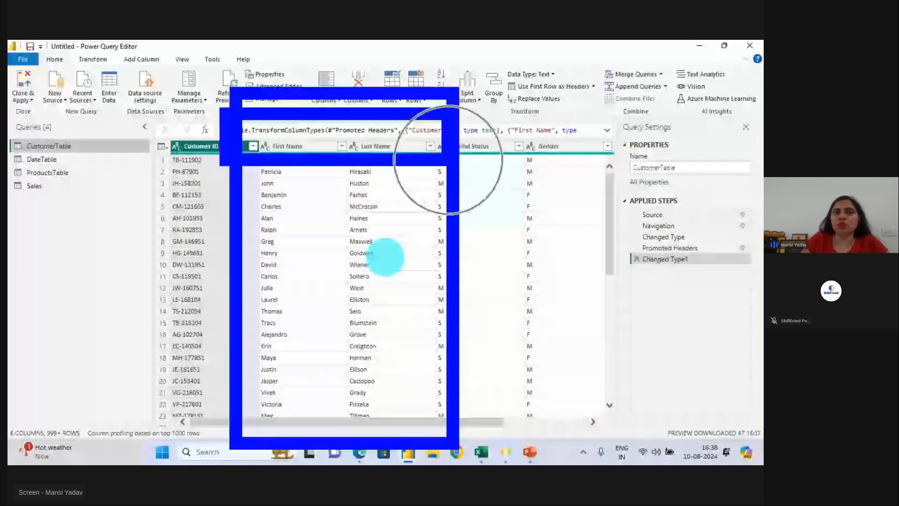
key(Escape)
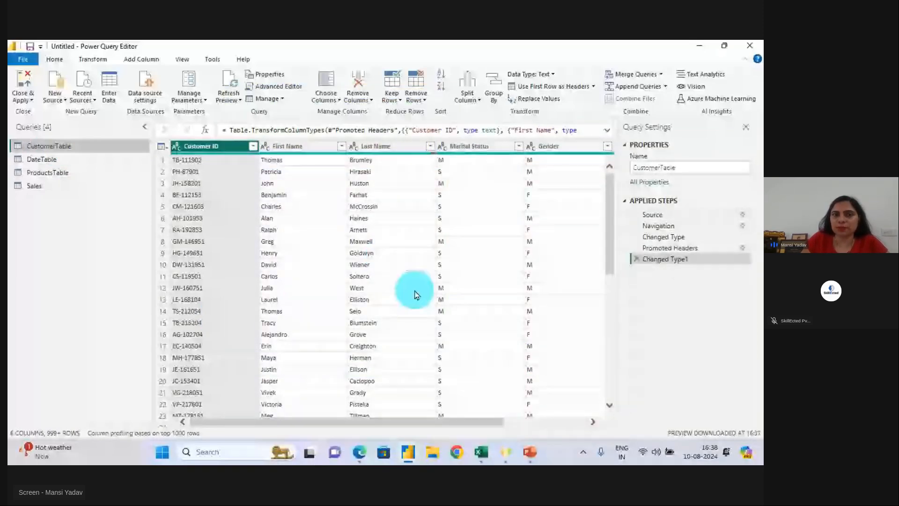
key(ctrl+1)
mouse_move(59, 78)
mouse_down()
mouse_move(395, 381)
mouse_move(464, 464)
mouse_up()
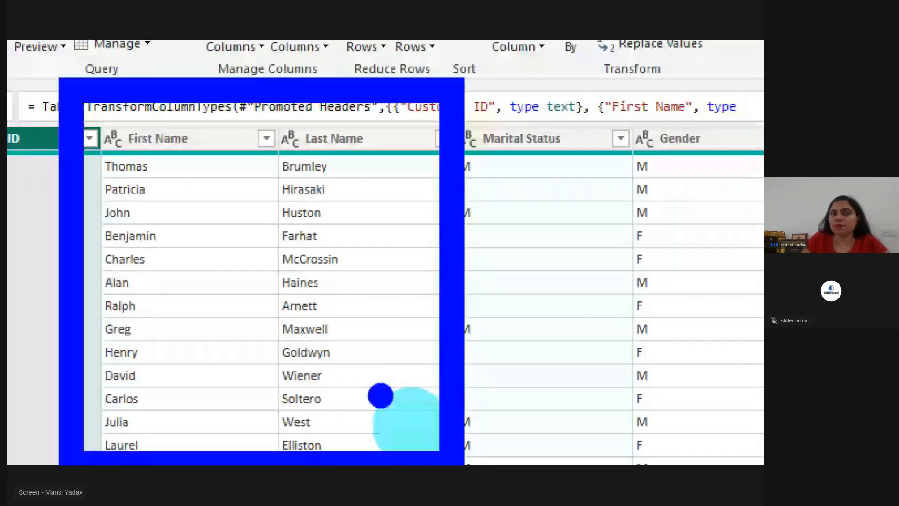
drag(140, 158, 365, 158)
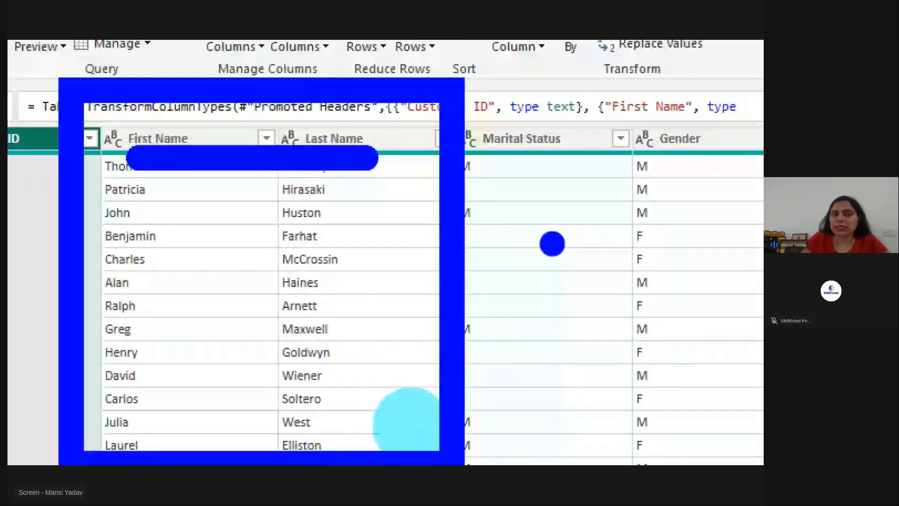
key(Escape)
Select the First Name column in CustomerTable, frame it with the screen pen and clear the frame.
click(189, 139)
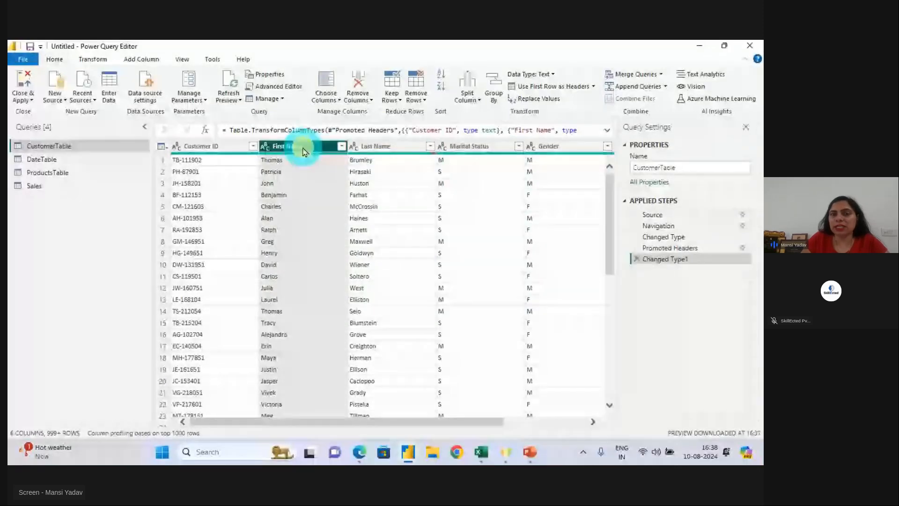
mouse_move(241, 111)
mouse_down()
mouse_move(320, 200)
mouse_move(357, 381)
mouse_move(354, 425)
mouse_up()
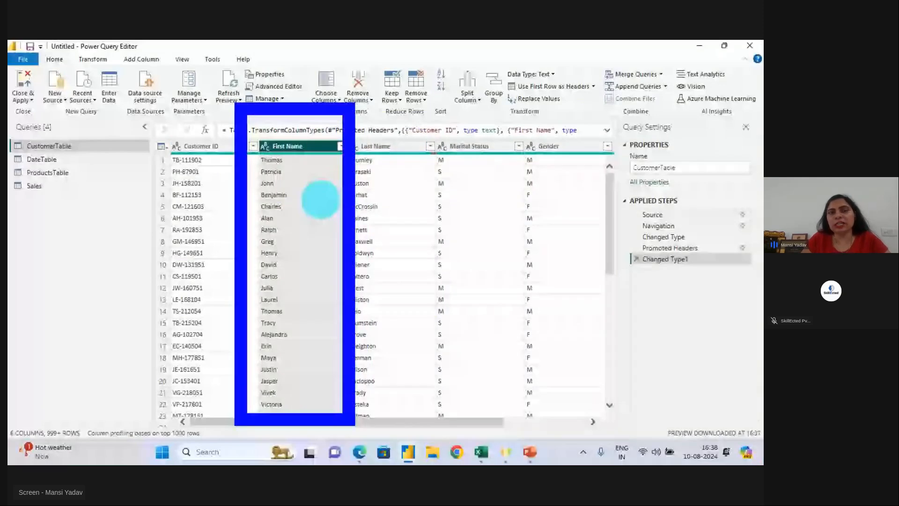
key(Escape)
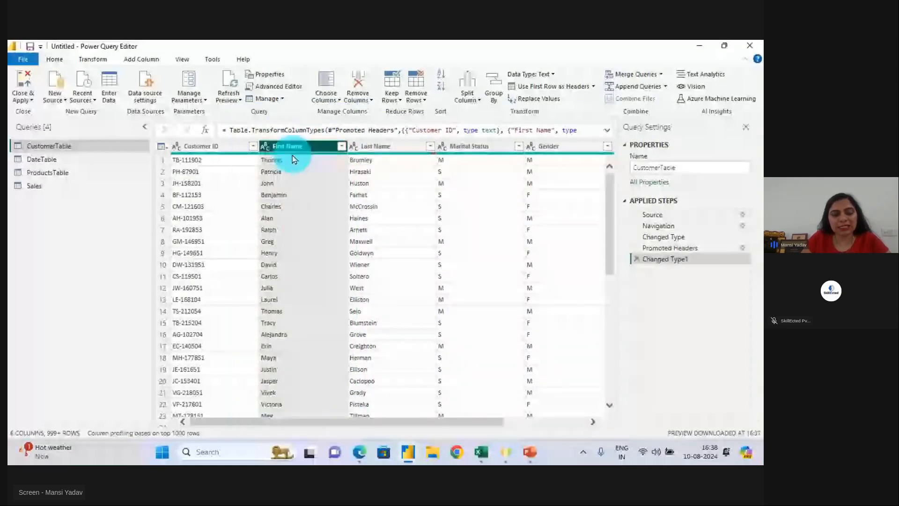
mouse_move(246, 117)
mouse_down()
mouse_move(369, 373)
mouse_move(361, 422)
mouse_up()
click(358, 416)
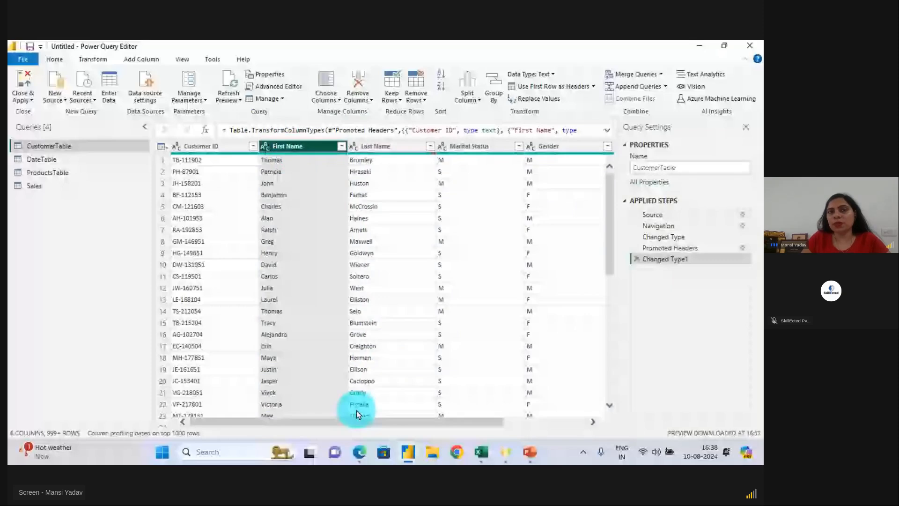
Merge the First Name and Last Name columns with a Space separator into a new column named Customer Name.
ctrl+click(377, 146)
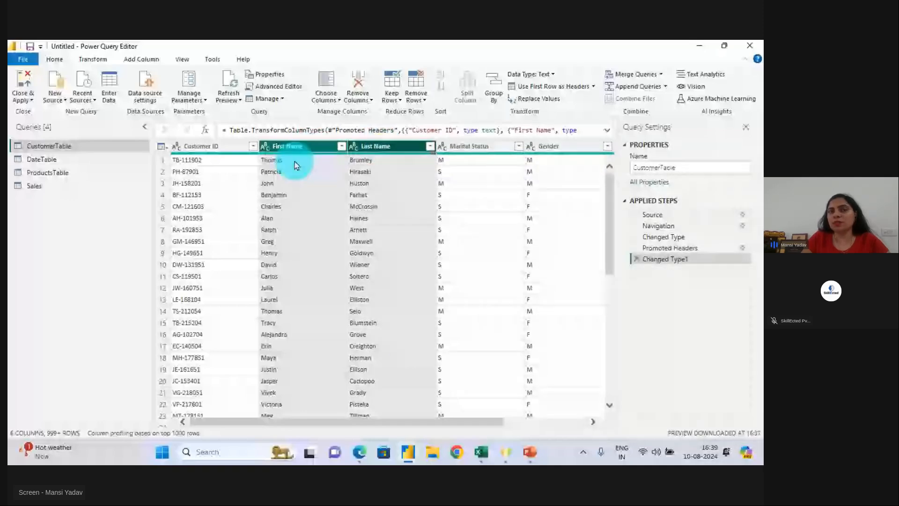
ctrl+click(361, 256)
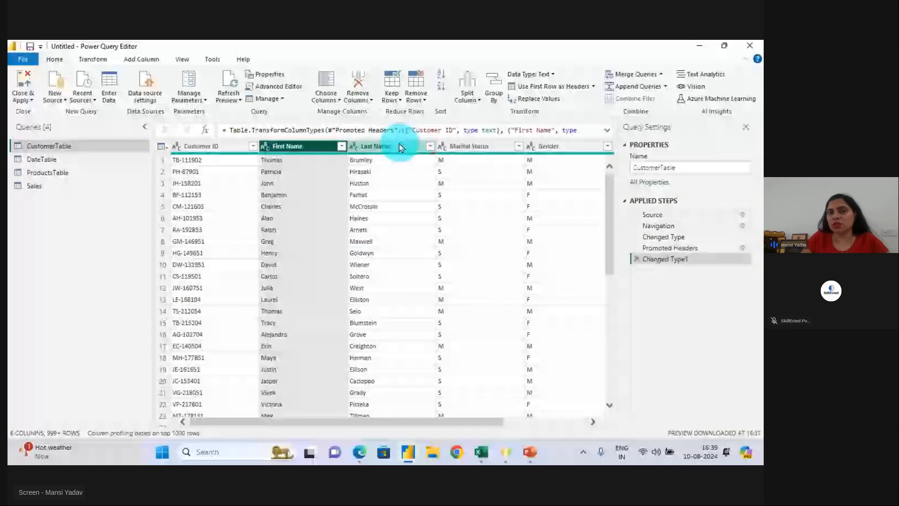
ctrl+click(399, 146)
right_click(310, 146)
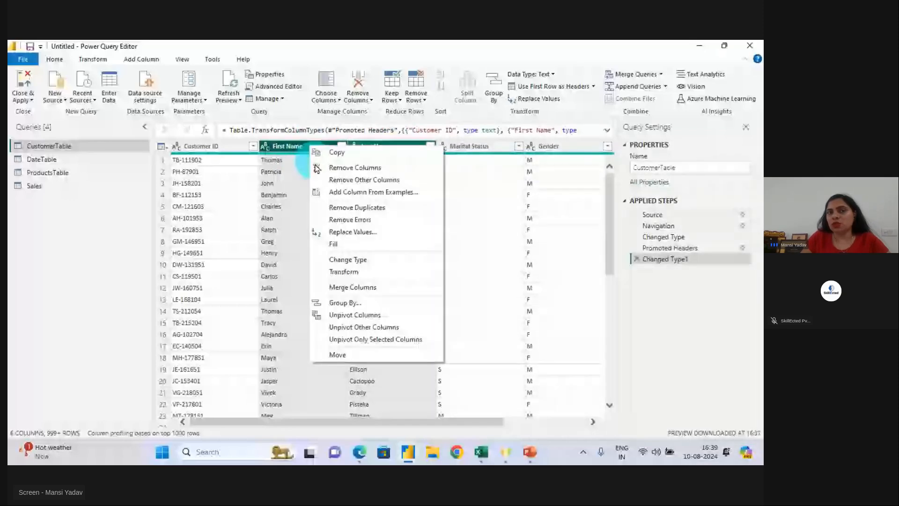
click(359, 287)
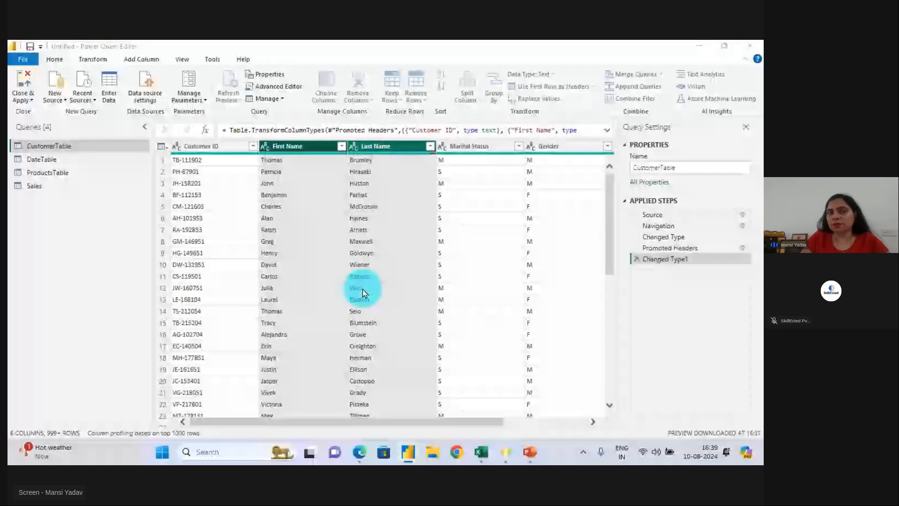
click(330, 228)
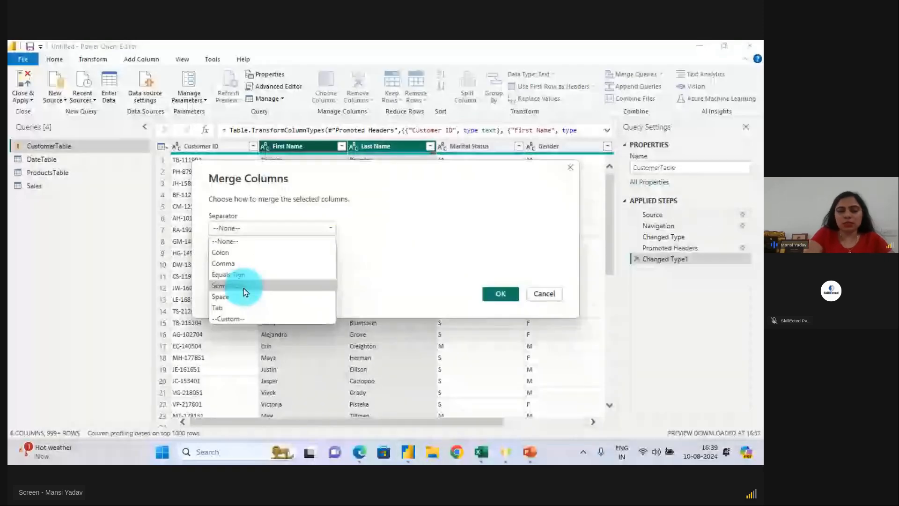
click(231, 296)
double_click(252, 256)
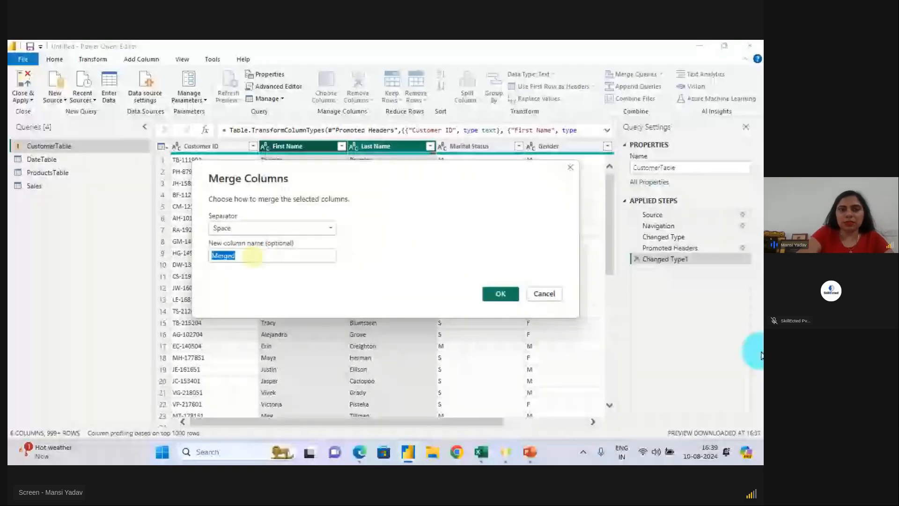
text(Customer Nam)
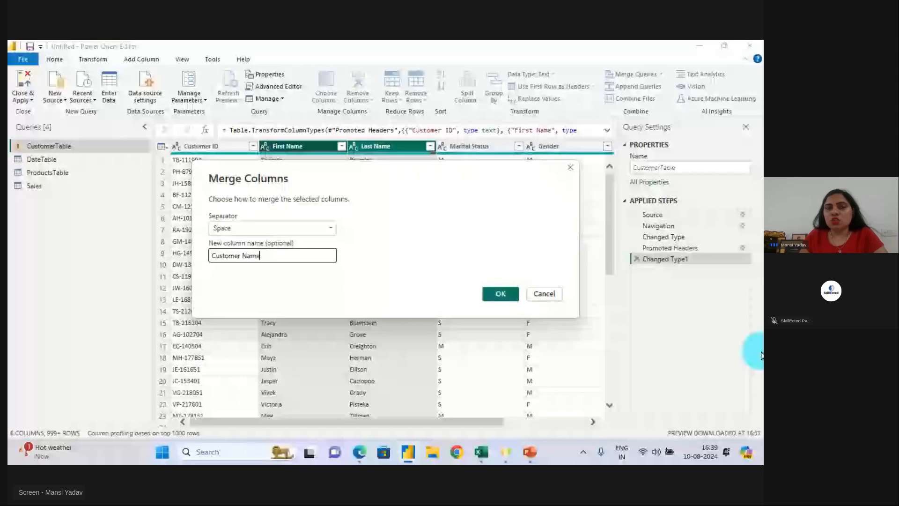
click(500, 293)
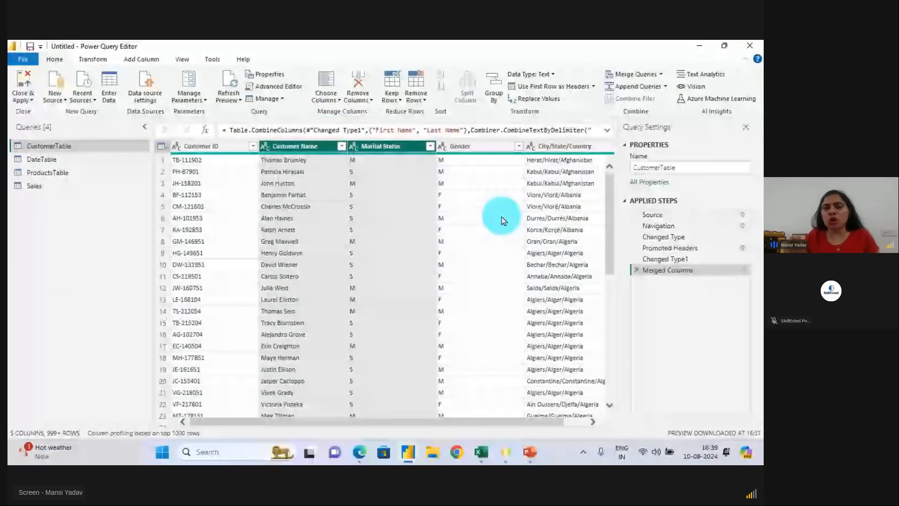
Switch to the live class page in the browser to check the chat, and return to Power Query Editor.
mouse_move(359, 451)
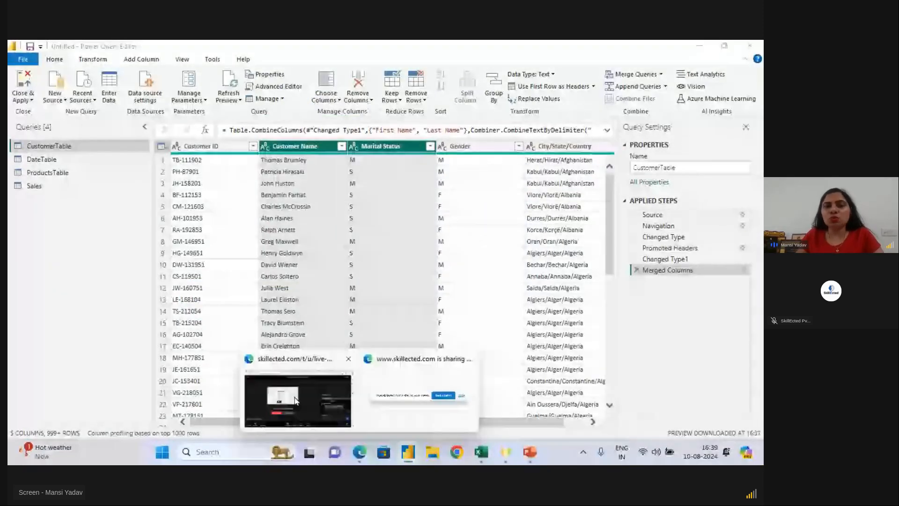
click(295, 401)
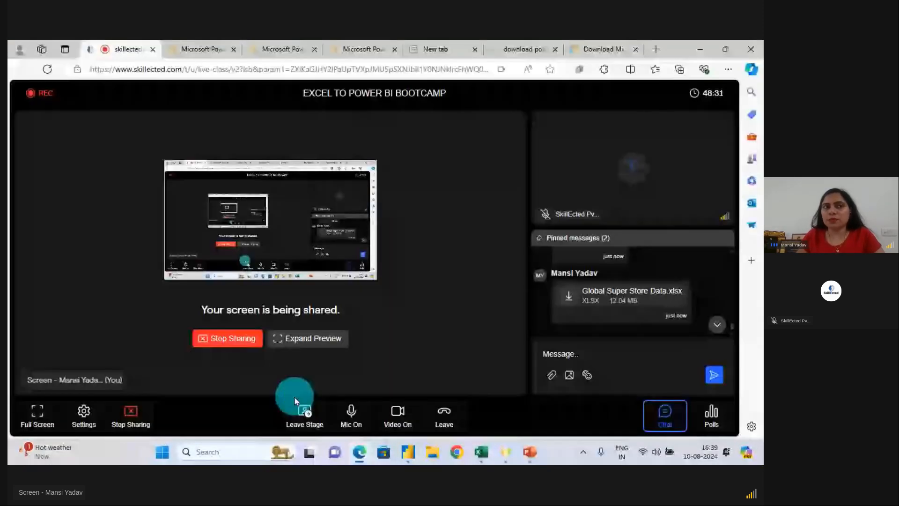
key(alt+Tab)
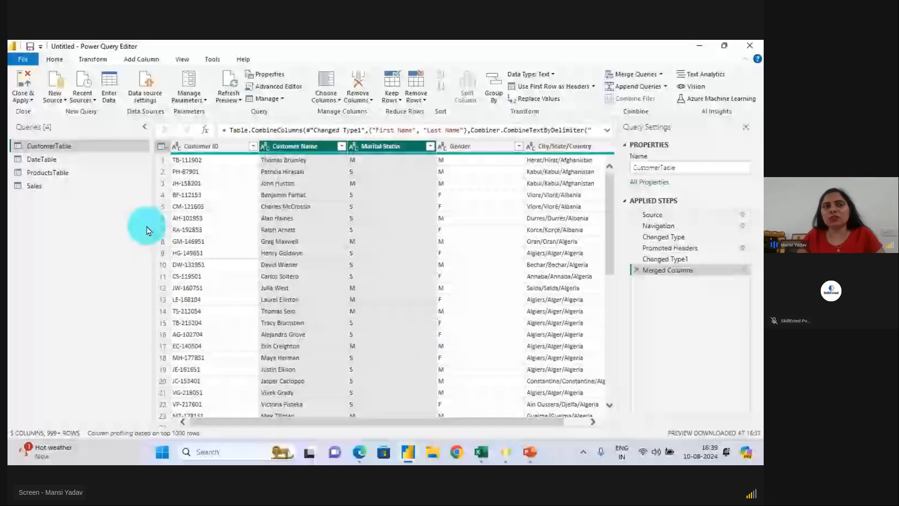
Frame the list of four queries with a check mark, highlight the Close & Apply command and clear the marks.
drag(8, 117, 113, 210)
mouse_move(133, 164)
mouse_down()
mouse_move(164, 169)
mouse_move(248, 112)
mouse_up()
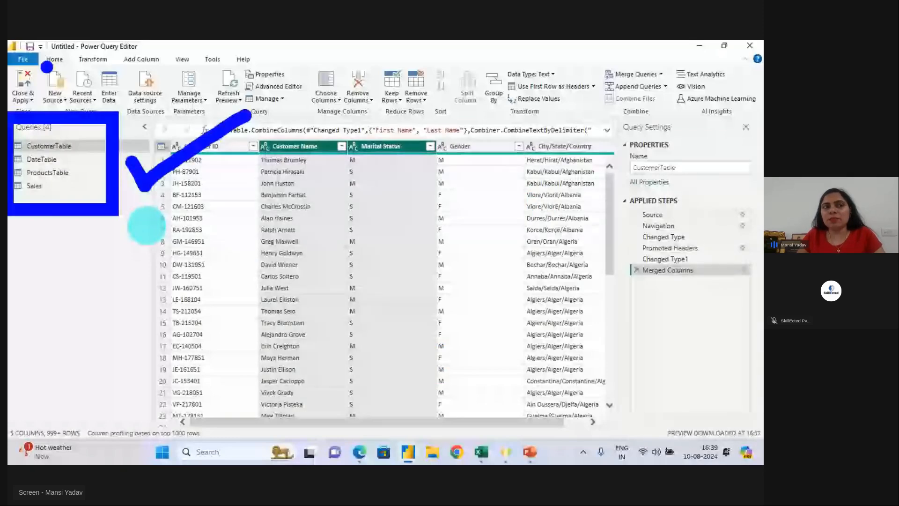
drag(8, 59, 39, 95)
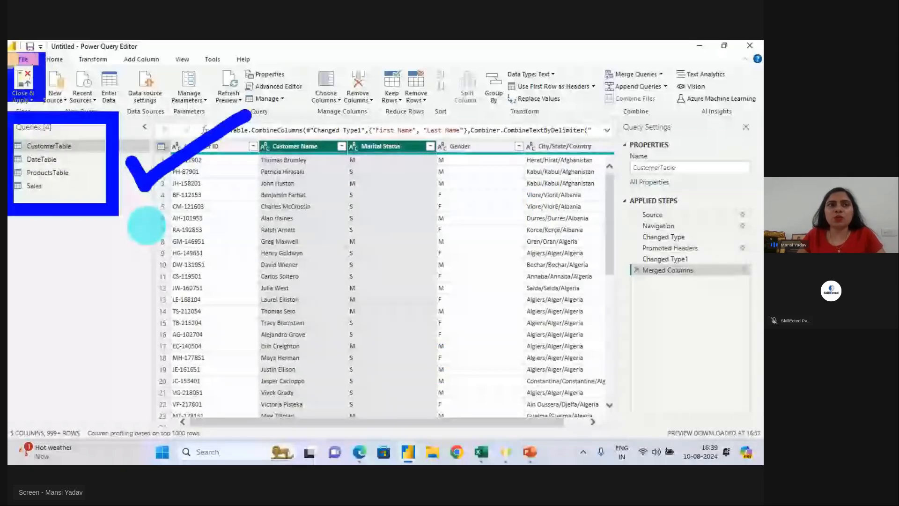
key(Escape)
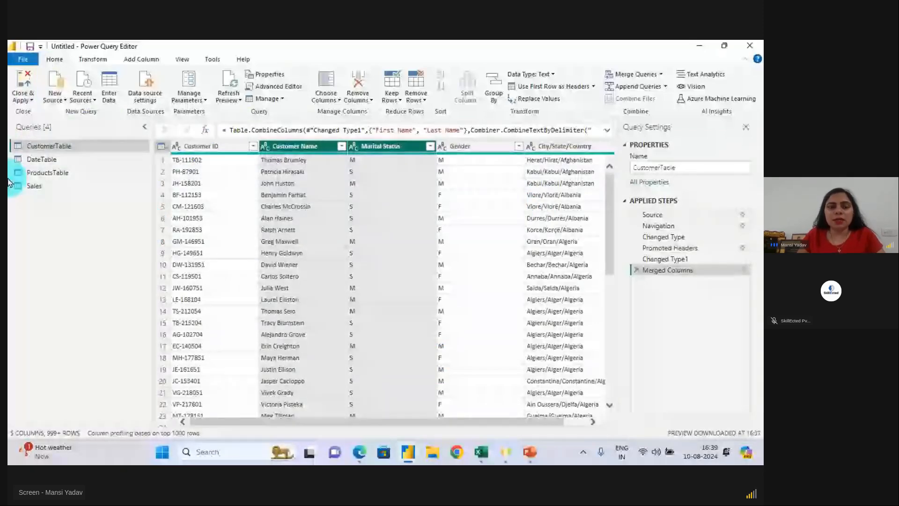
Magnify the Close & Apply command, mark it with a red frame and check mark, and clear the marks.
key(ctrl+1)
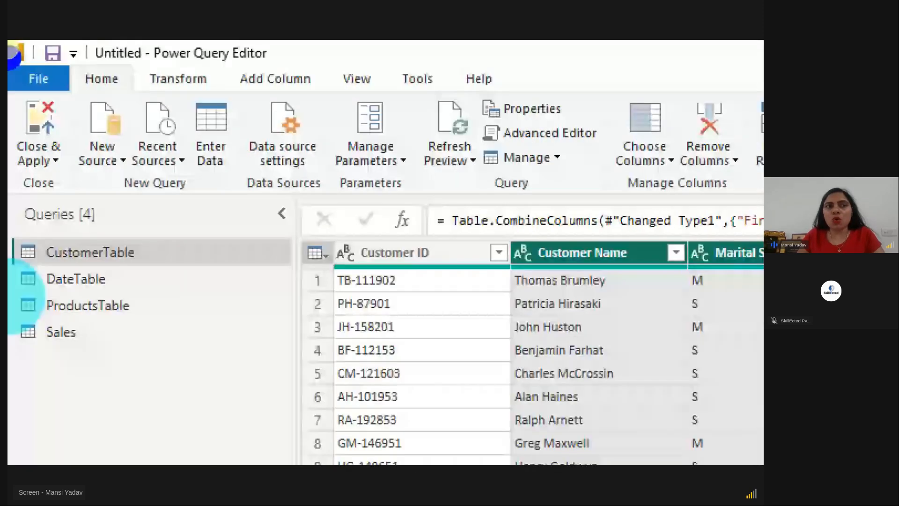
key(r)
drag(9, 69, 93, 199)
drag(115, 143, 224, 88)
key(Escape)
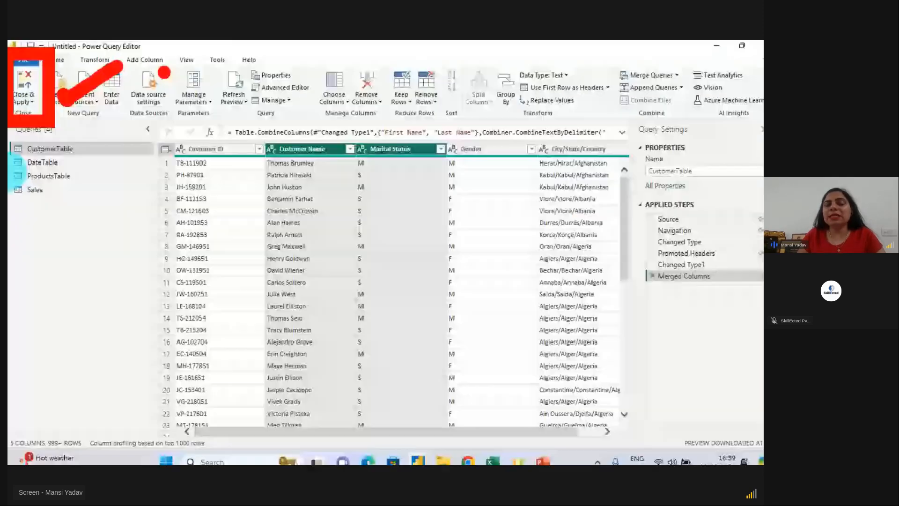
Close Power Query Editor, switch to Power BI Desktop and apply the pending query changes to load the four tables.
click(19, 81)
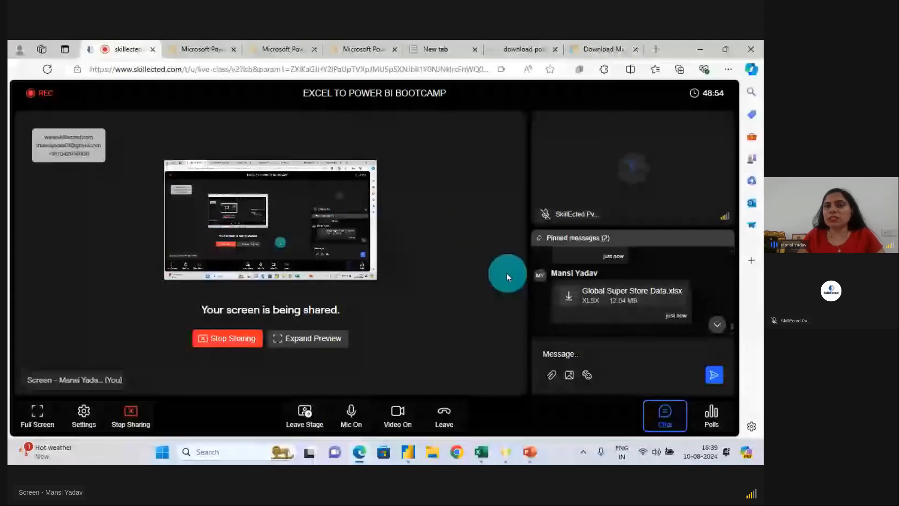
click(408, 451)
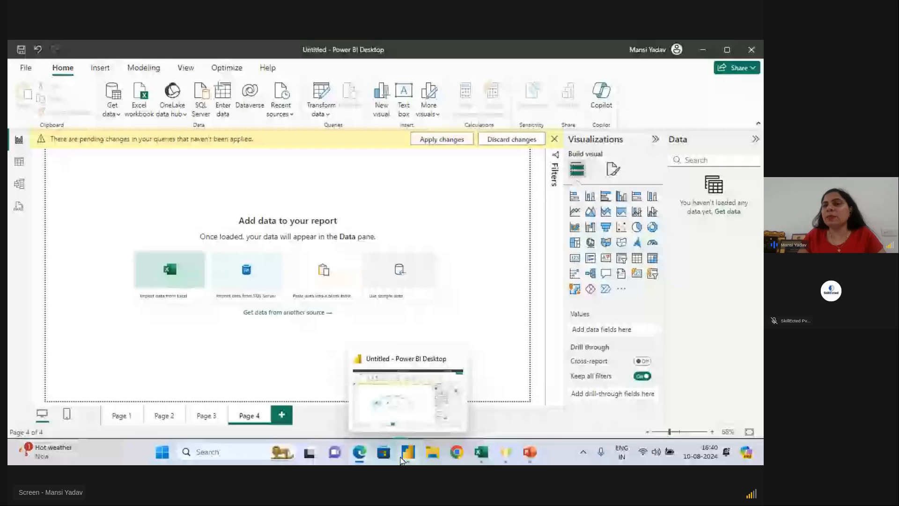
click(466, 140)
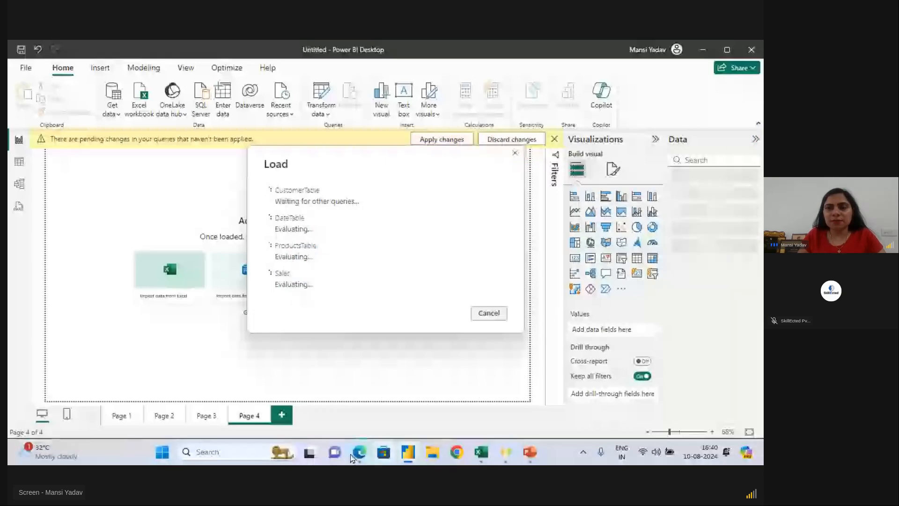
Switch to the live class page in the browser and read through the participants' answers and questions in the chat.
mouse_move(359, 451)
click(329, 411)
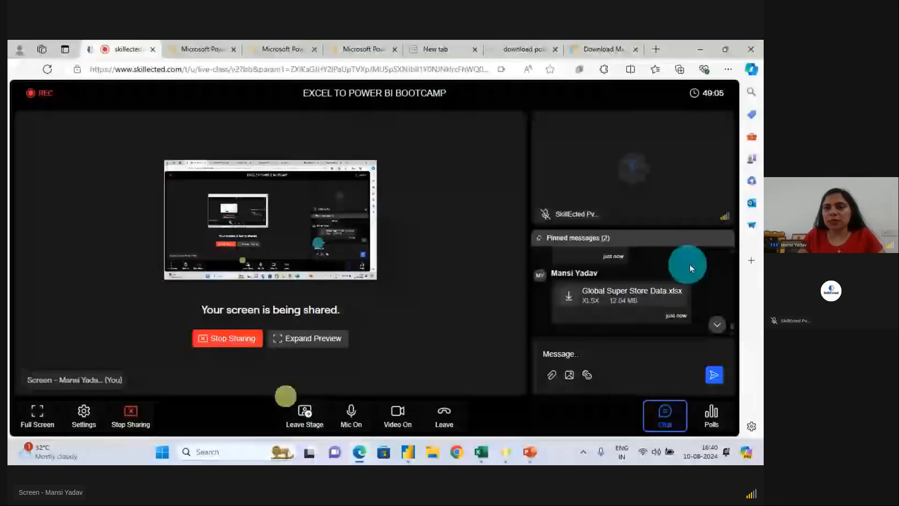
click(717, 324)
click(716, 329)
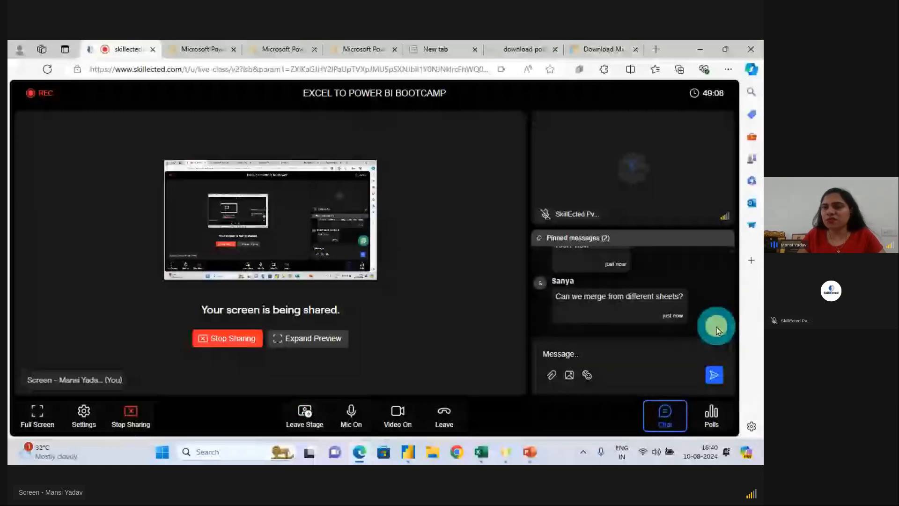
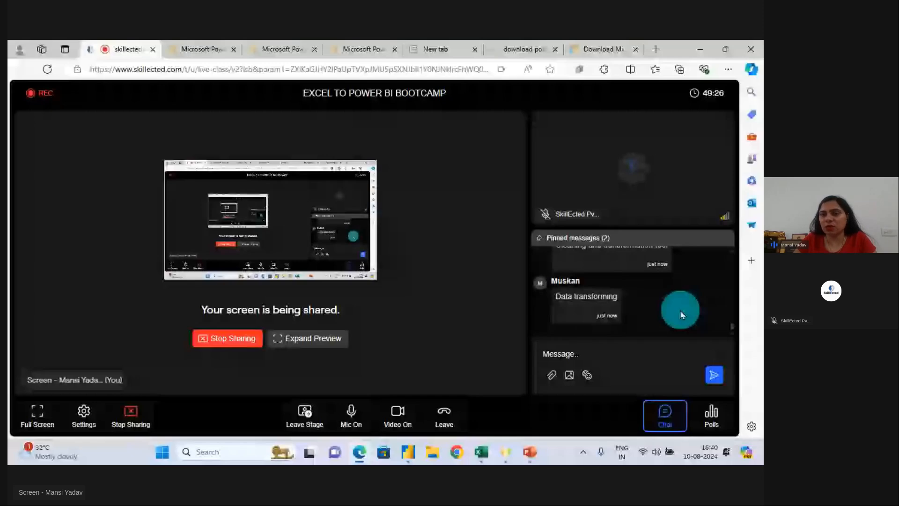
scroll(704, 314, up, 2)
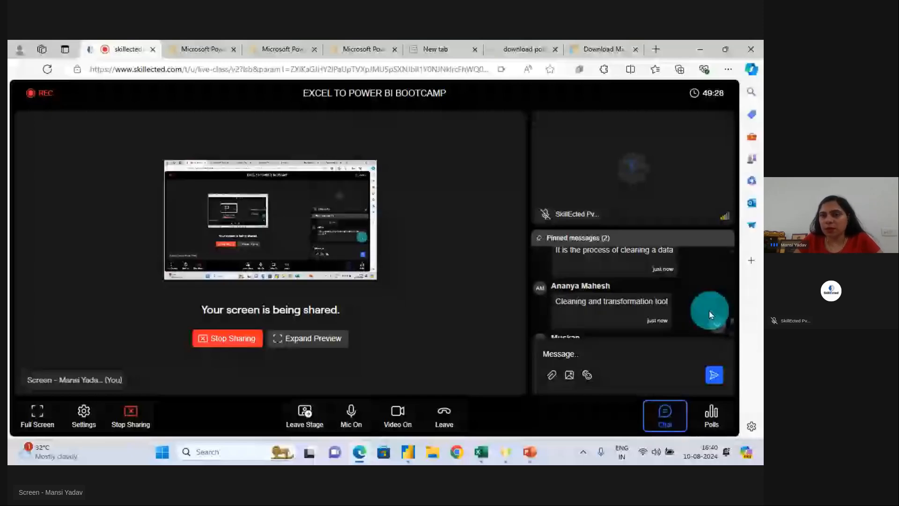
scroll(697, 299, down, 4)
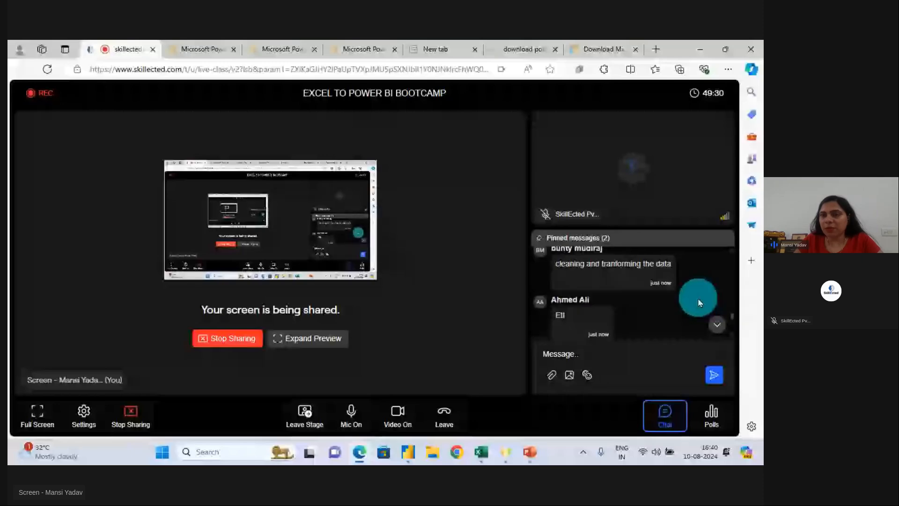
scroll(697, 298, down, 2)
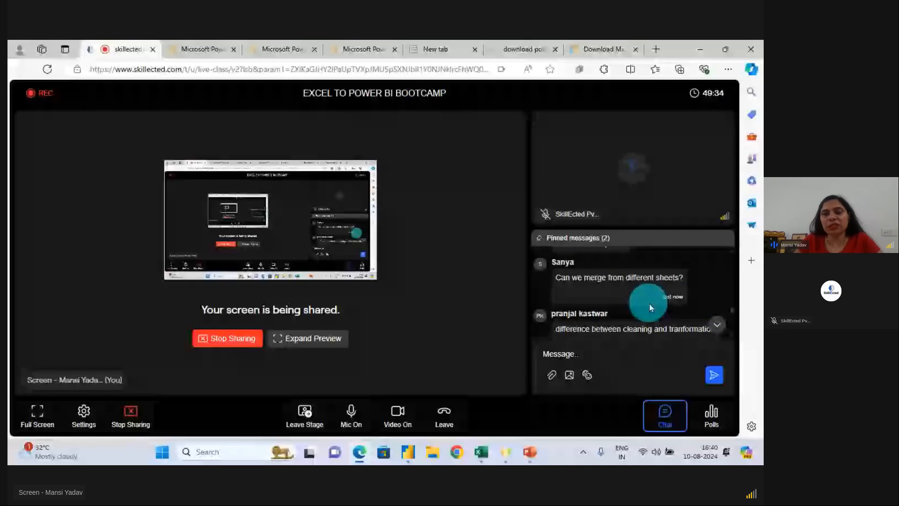
scroll(650, 307, down, 1)
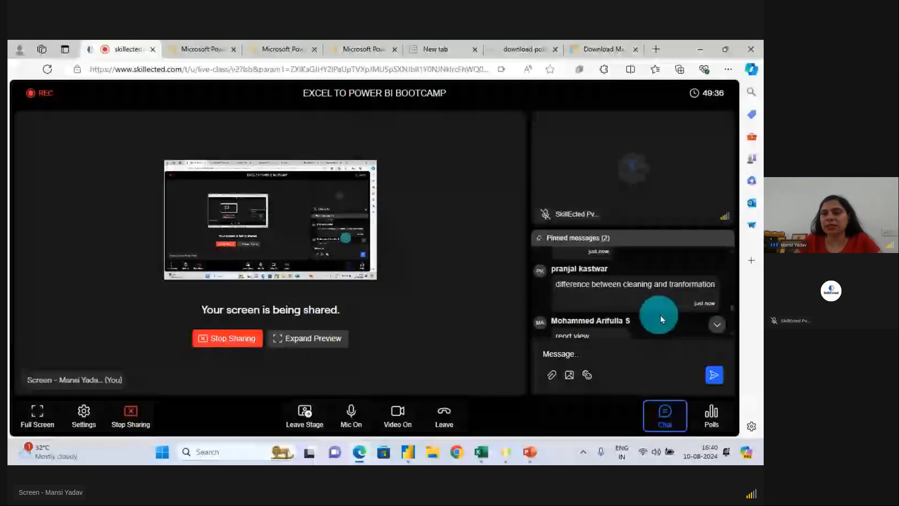
scroll(665, 300, down, 2)
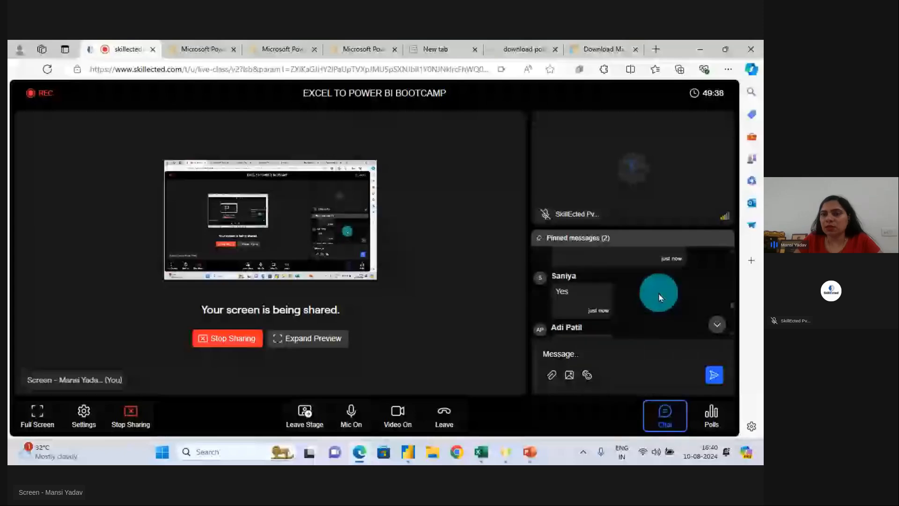
Read the remaining participants' replies in the class chat, including those about Power Query's purpose and merging sheets.
scroll(679, 305, down, 1)
scroll(678, 305, up, 5)
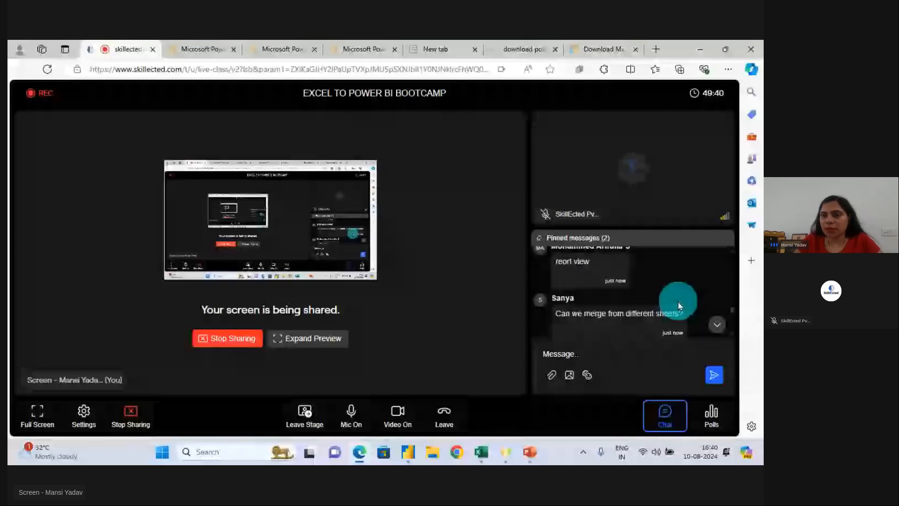
scroll(678, 306, down, 5)
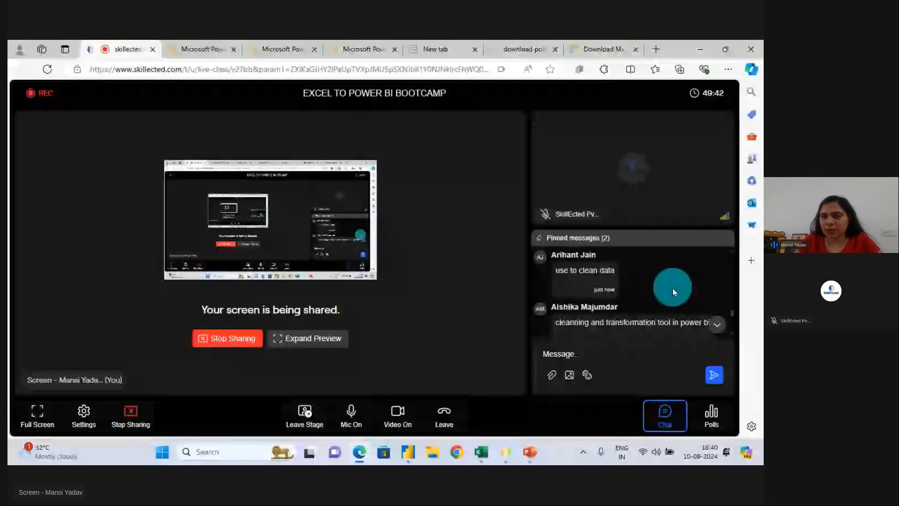
scroll(672, 292, down, 2)
scroll(671, 288, down, 3)
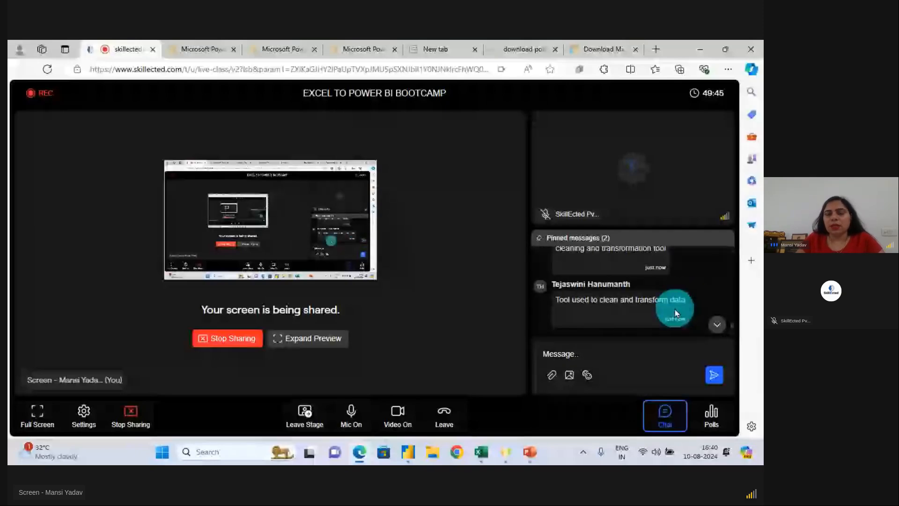
Switch to Power BI Desktop, magnify the list of four loaded tables, mark it in red and clear the marks.
key(alt+Tab)
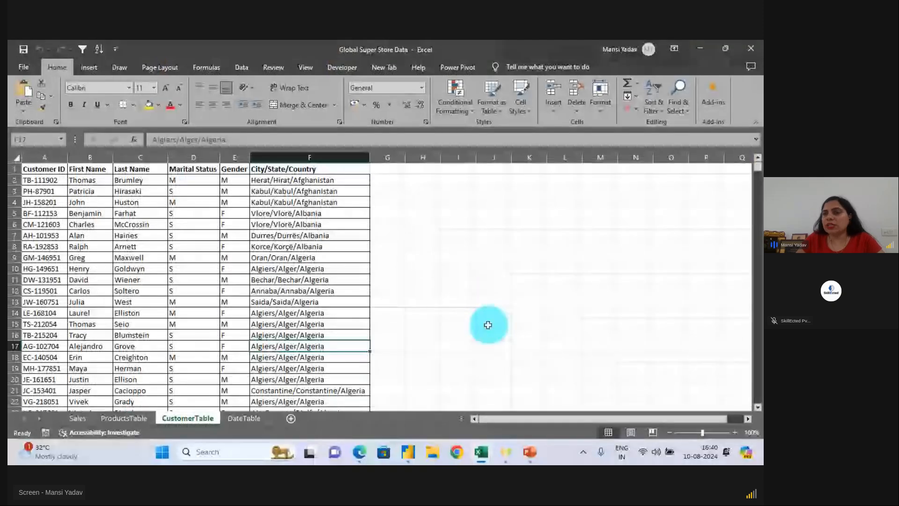
key(alt+Tab)
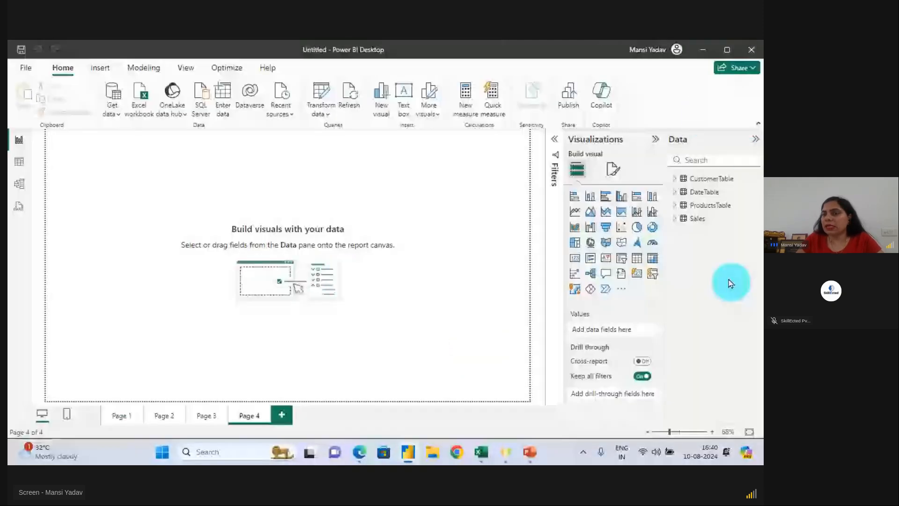
key(ctrl+2)
drag(655, 140, 763, 275)
drag(613, 172, 675, 136)
key(Escape)
key(ctrl+1)
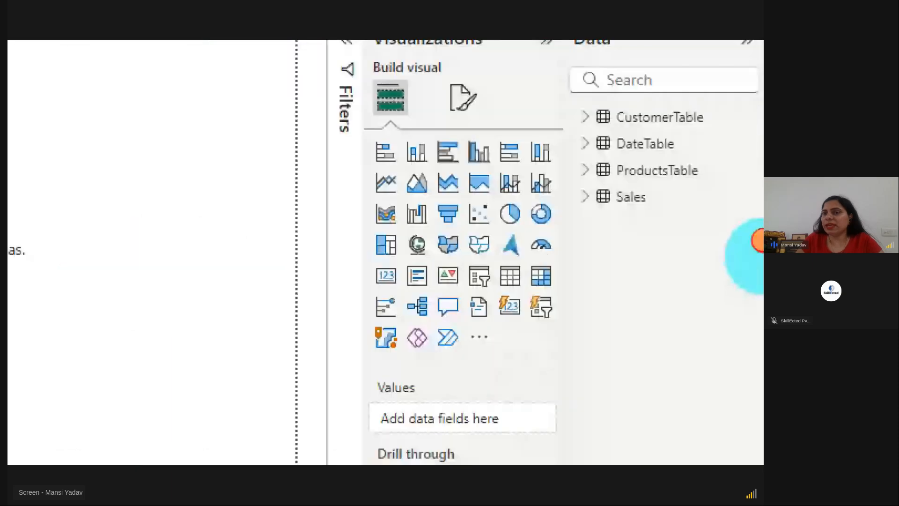
drag(584, 227, 677, 235)
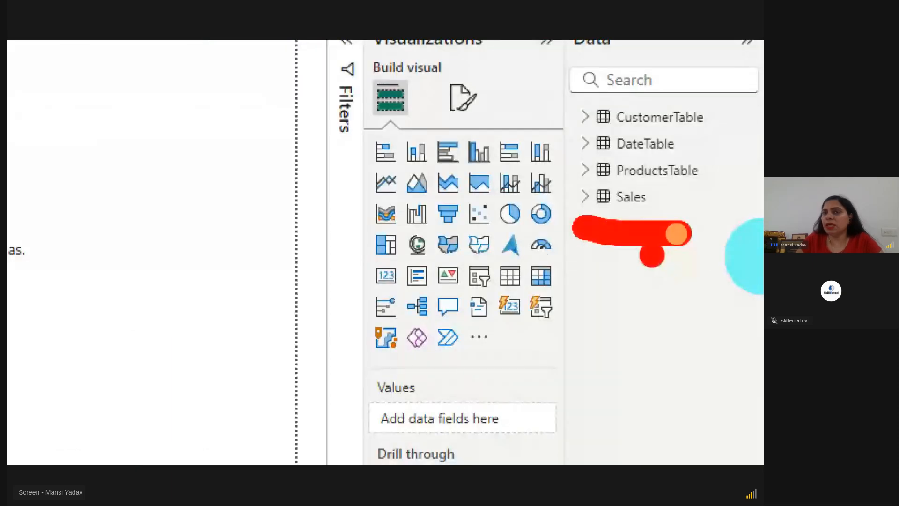
key(Escape)
Expand the Sales table in the Data pane and draw a magnified red frame around its fields.
click(674, 220)
key(ctrl+1)
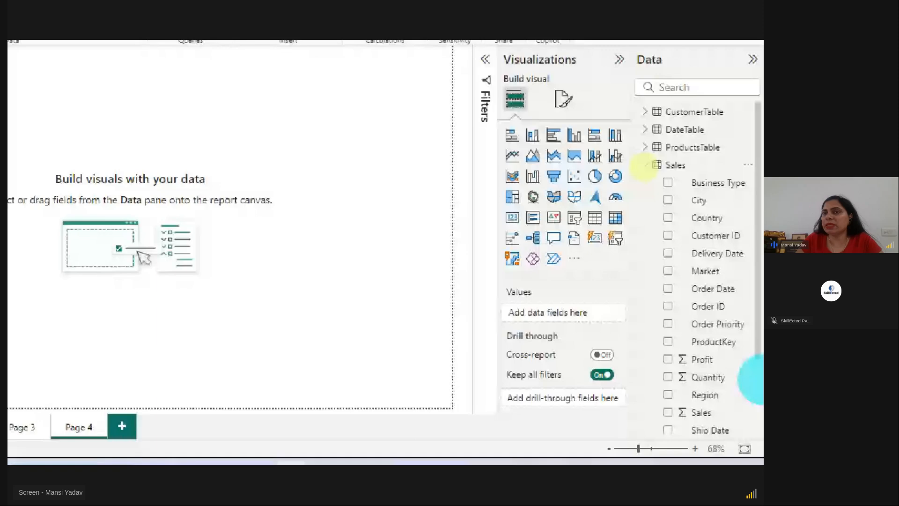
drag(555, 72, 626, 41)
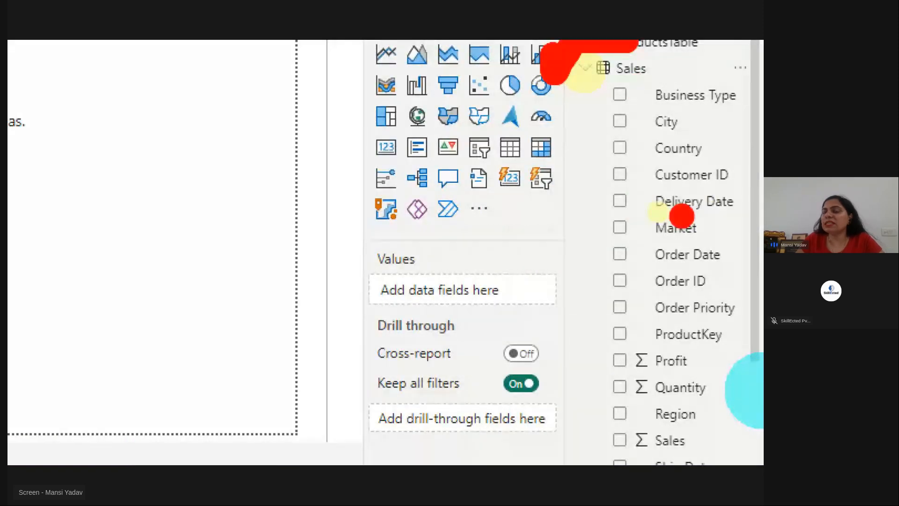
mouse_move(604, 69)
mouse_down()
mouse_move(761, 377)
mouse_move(756, 444)
mouse_up()
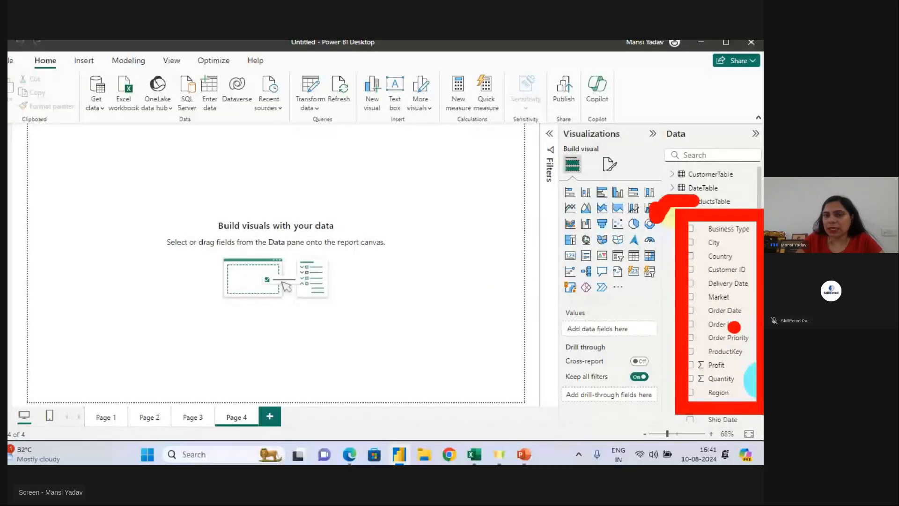
Switch to the Global Super Store Data workbook in Excel, show the Sales sheet and frame its header row in red.
mouse_move(467, 443)
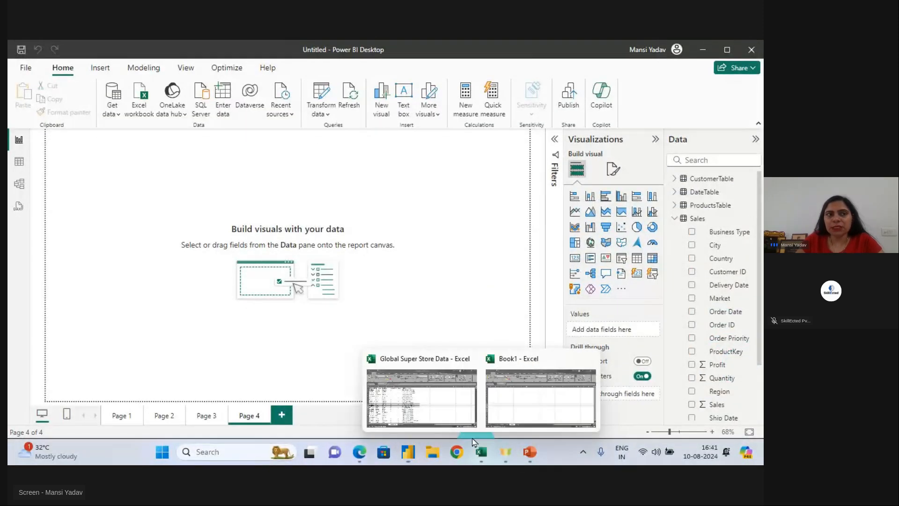
click(425, 399)
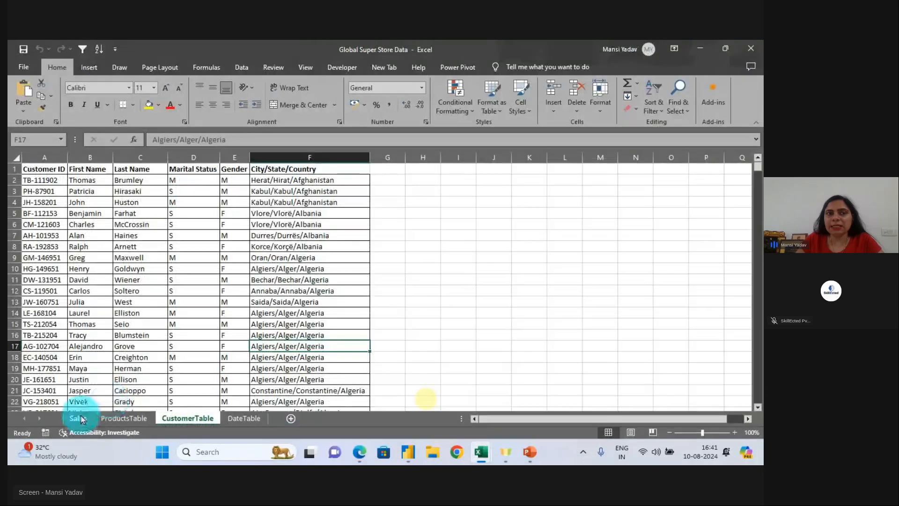
click(78, 418)
key(ctrl+2)
mouse_move(11, 141)
mouse_down()
mouse_move(478, 211)
mouse_move(761, 183)
mouse_up()
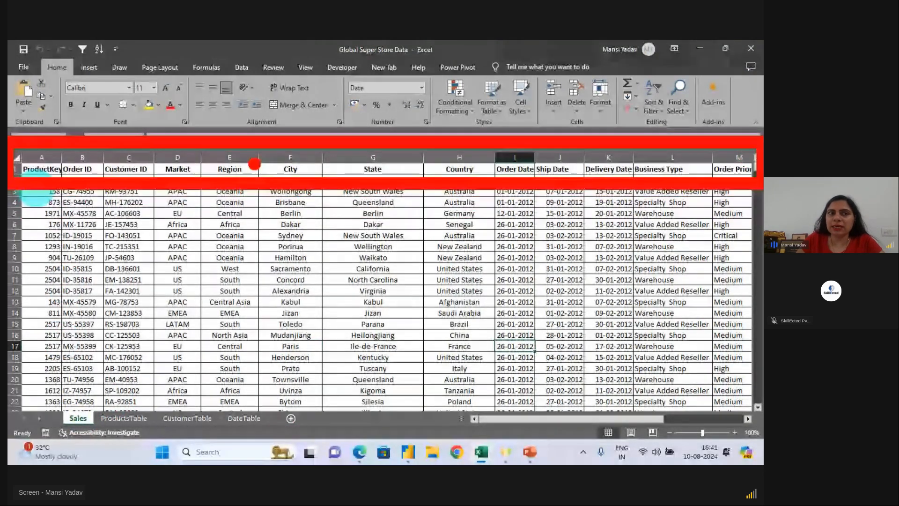
Put check marks above the Sales column headers, circle State, Country, Delivery Date and Business Type, and clear the marks.
mouse_move(72, 94)
mouse_down()
mouse_move(36, 115)
mouse_move(98, 70)
mouse_up()
mouse_move(93, 111)
mouse_down()
mouse_move(139, 87)
mouse_move(149, 111)
mouse_move(166, 92)
mouse_move(270, 94)
mouse_move(364, 119)
mouse_move(400, 103)
mouse_up()
click(183, 120)
mouse_move(409, 146)
mouse_down()
mouse_move(319, 171)
mouse_move(417, 152)
mouse_move(428, 137)
mouse_up()
mouse_move(651, 132)
mouse_down()
mouse_move(575, 143)
mouse_move(721, 166)
mouse_up()
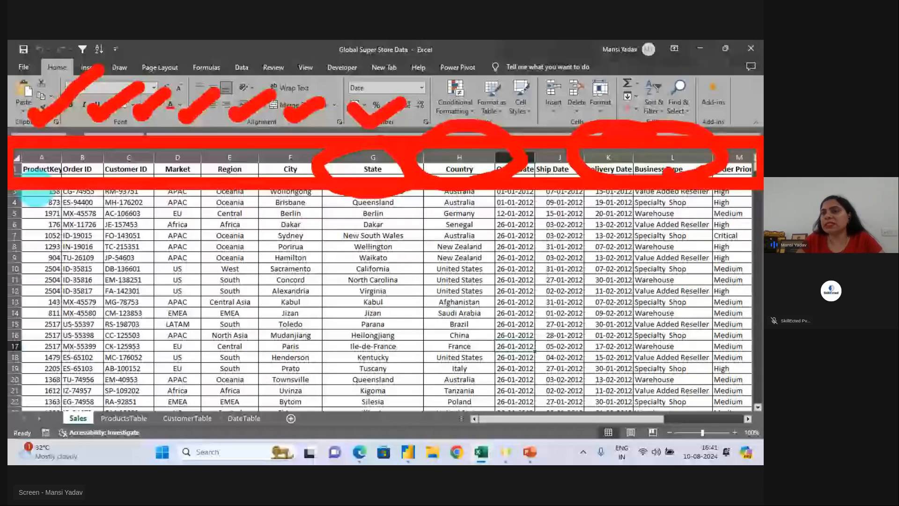
key(Escape)
Return to Power BI Desktop, outline the fields under Sales, clear the outline and collapse the table.
key(alt+Tab)
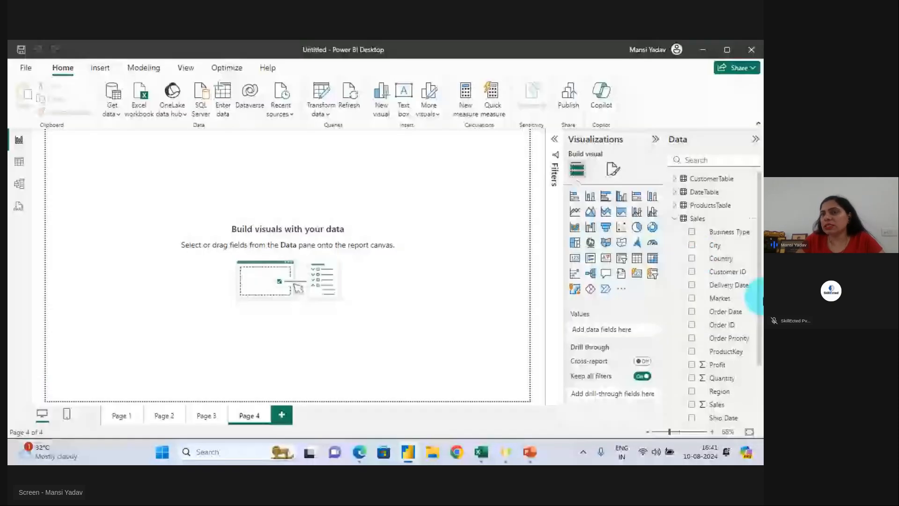
mouse_move(679, 218)
mouse_down()
mouse_move(758, 405)
mouse_move(758, 452)
mouse_up()
key(Escape)
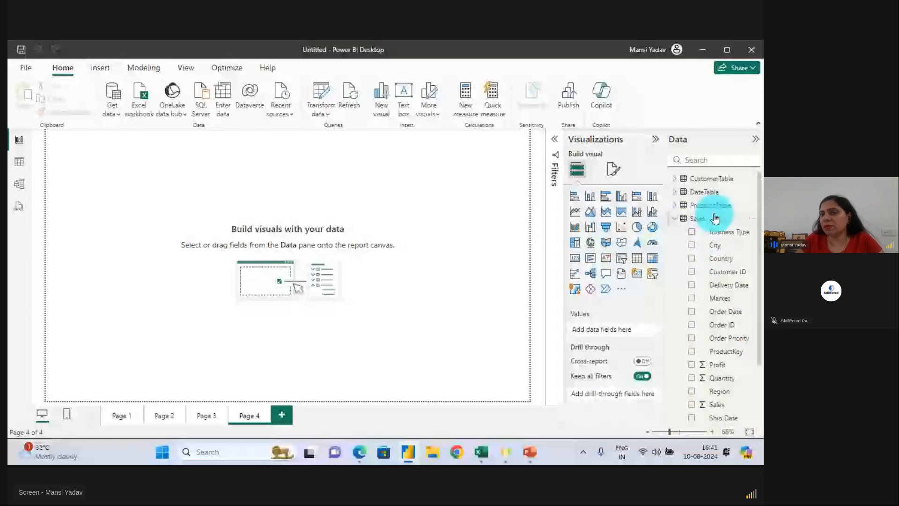
click(675, 220)
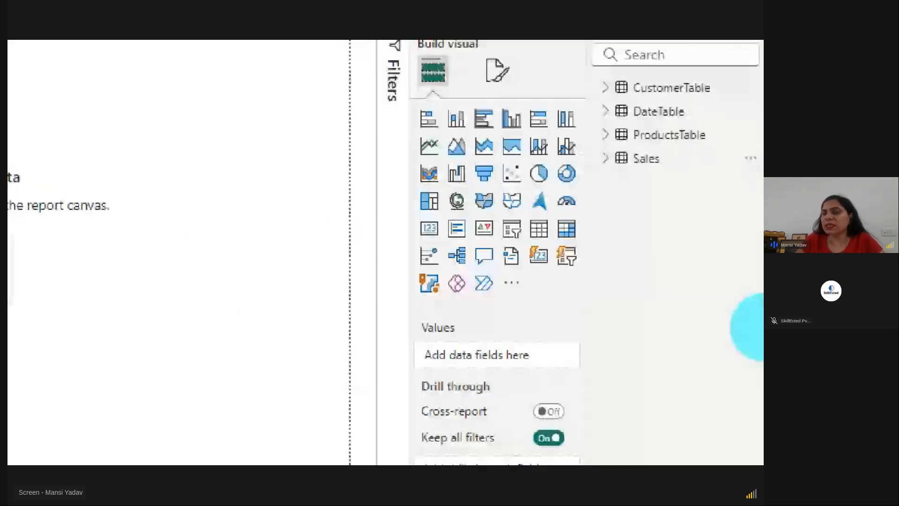
Magnify and frame the expand arrow of Sales, expand the table again, frame its field list and clear the marks.
drag(551, 111, 613, 168)
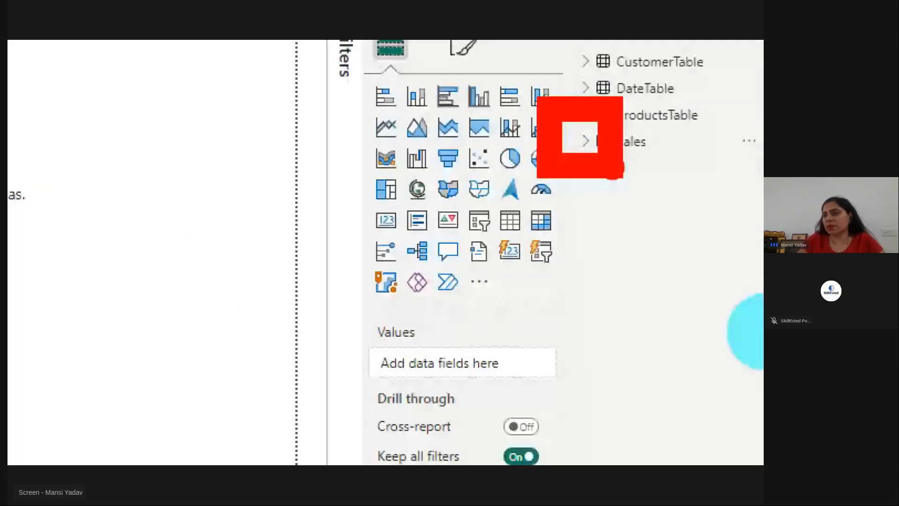
key(Escape)
click(674, 220)
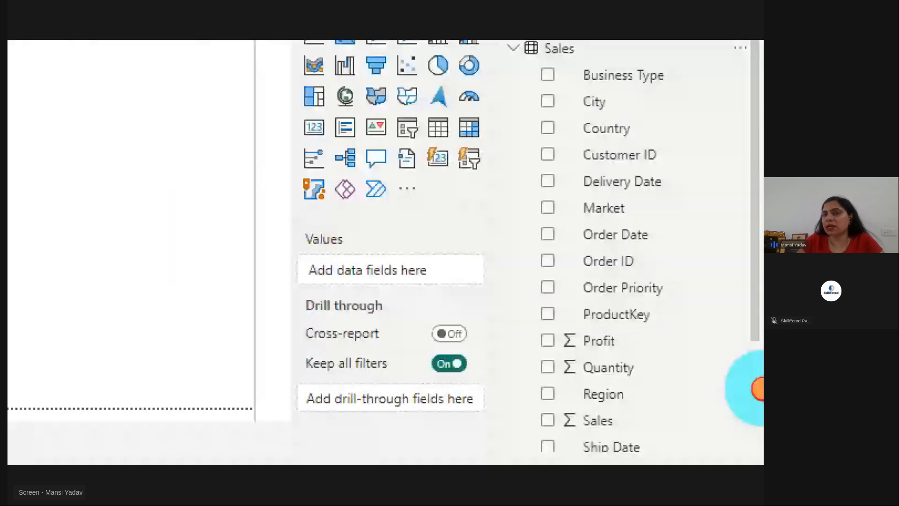
mouse_move(518, 44)
mouse_down()
mouse_move(684, 345)
mouse_move(762, 463)
mouse_up()
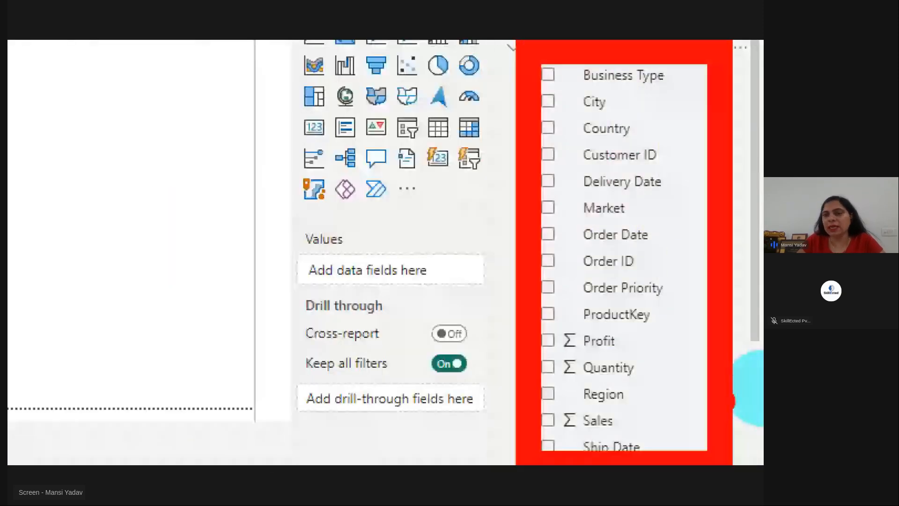
key(Escape)
In the Excel Sales sheet, select the State, City and Country columns in turn and mark Country with a circle and check mark.
mouse_move(530, 452)
mouse_move(481, 456)
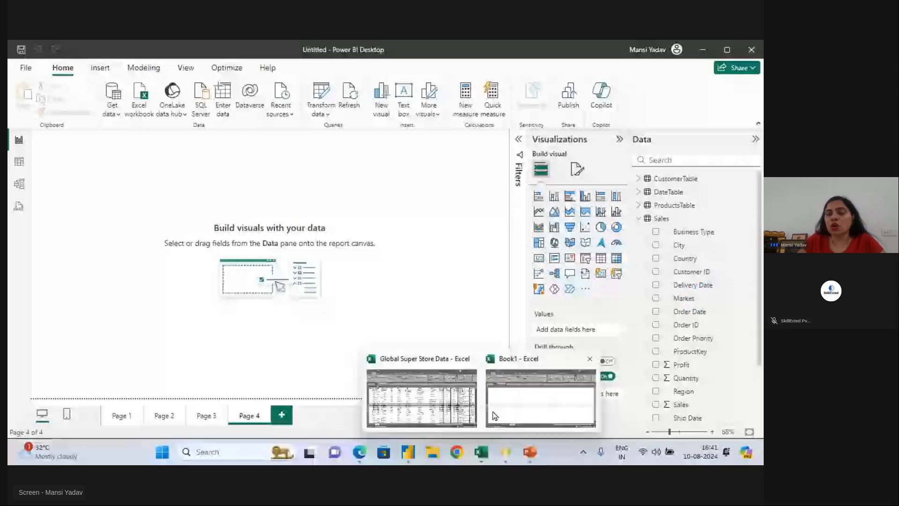
click(415, 396)
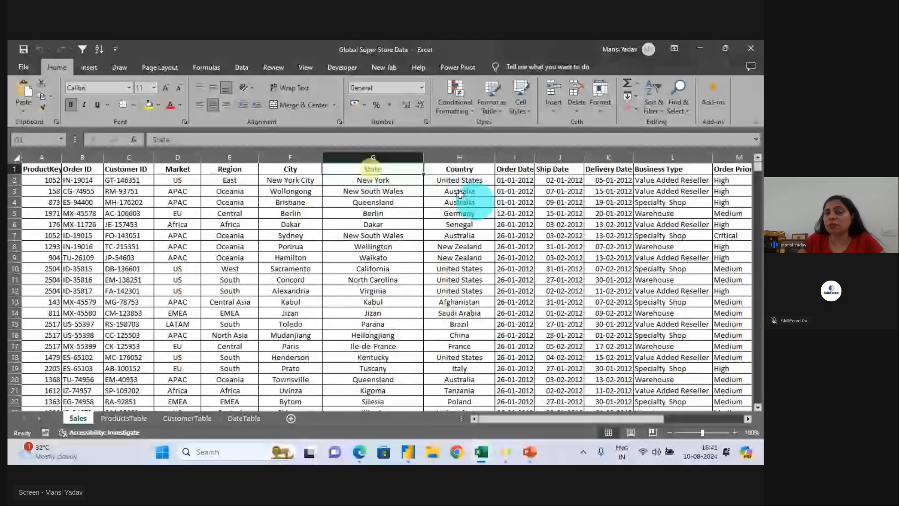
click(394, 157)
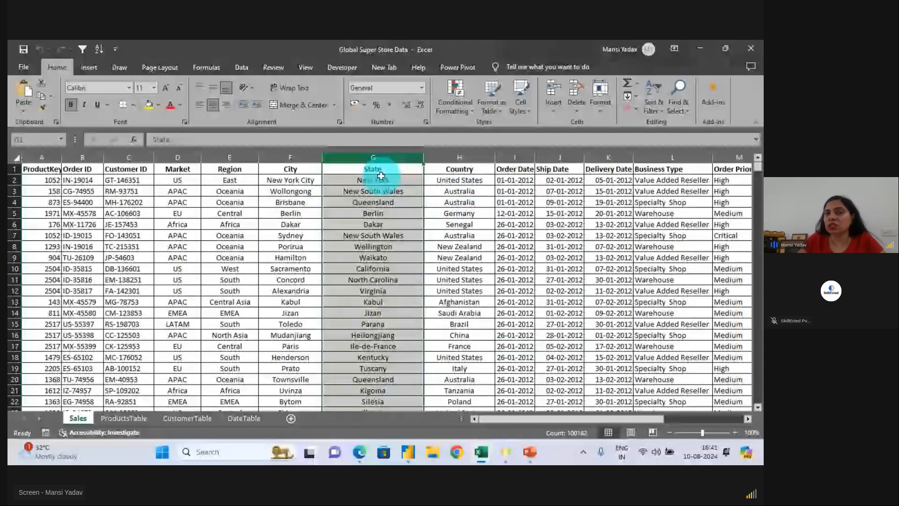
click(288, 157)
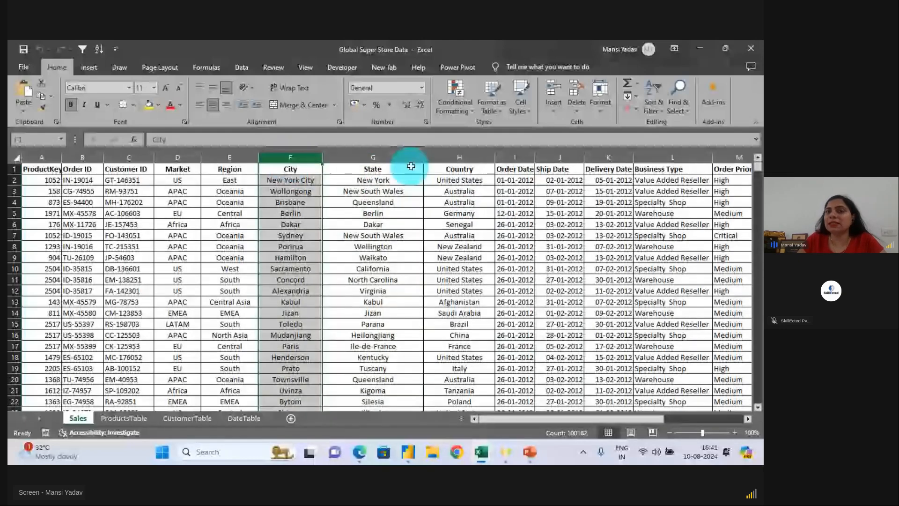
click(451, 157)
mouse_move(505, 155)
mouse_down()
mouse_move(490, 191)
mouse_move(513, 177)
mouse_up()
drag(482, 117, 577, 71)
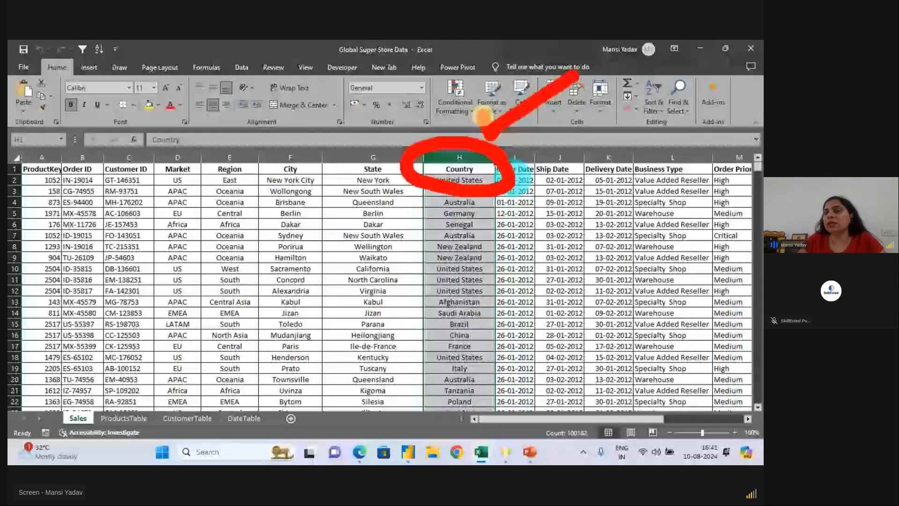
Switch back to Power BI Desktop, mark the Sales field list with a frame and check mark, and open Page 1.
key(alt+Tab)
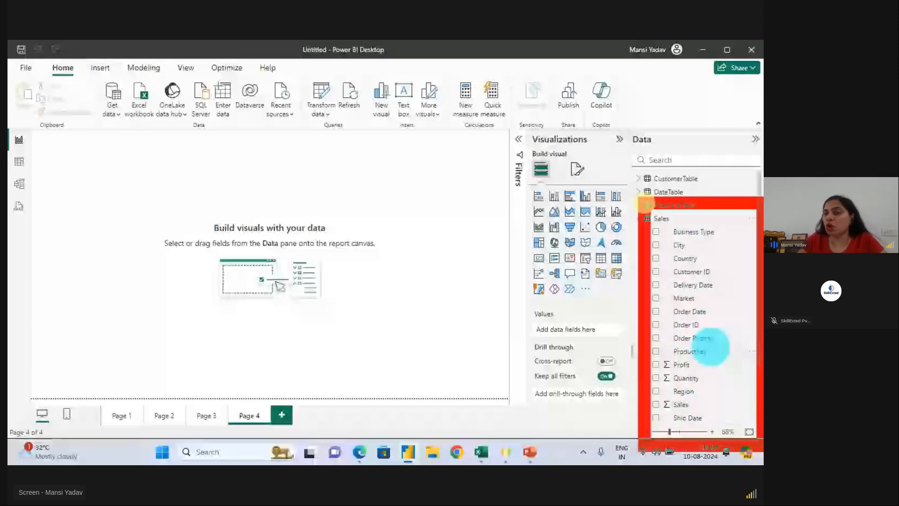
click(715, 349)
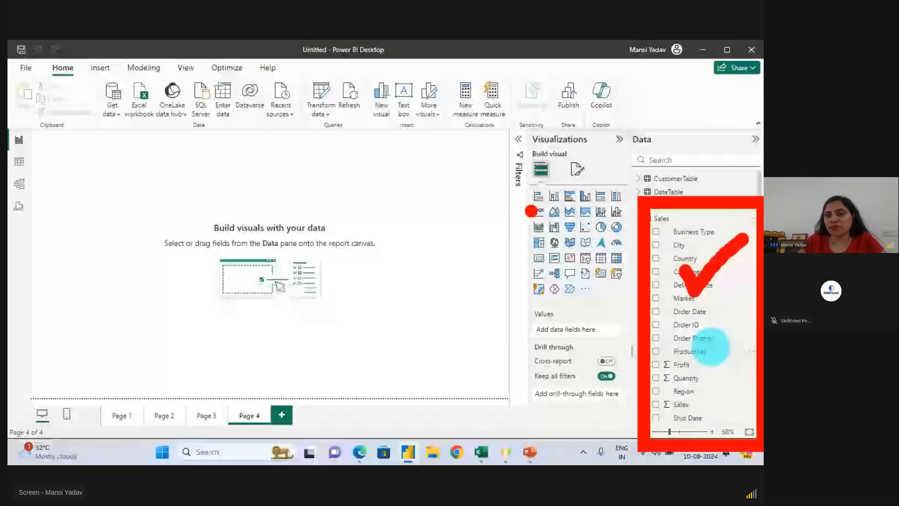
click(122, 417)
Check the live class chat in the browser for the latest answers and questions, and return to Power BI Desktop.
mouse_move(362, 457)
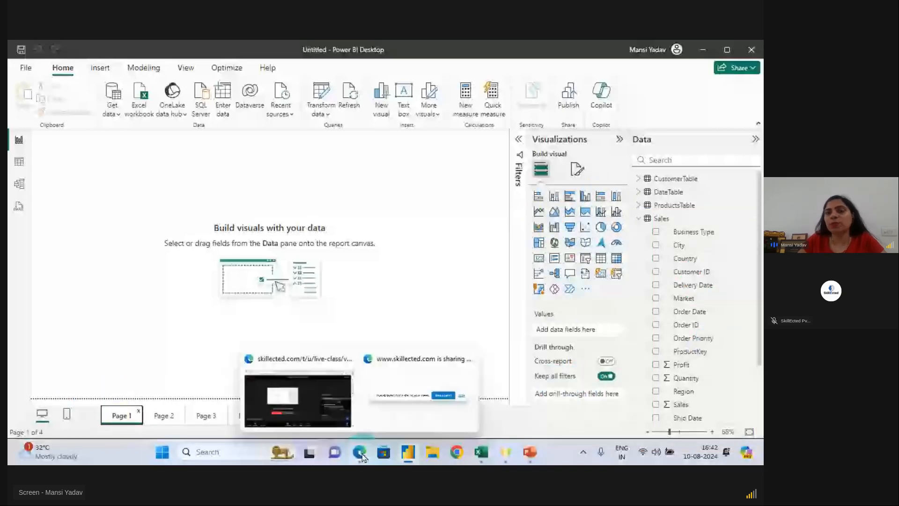
click(295, 398)
click(717, 328)
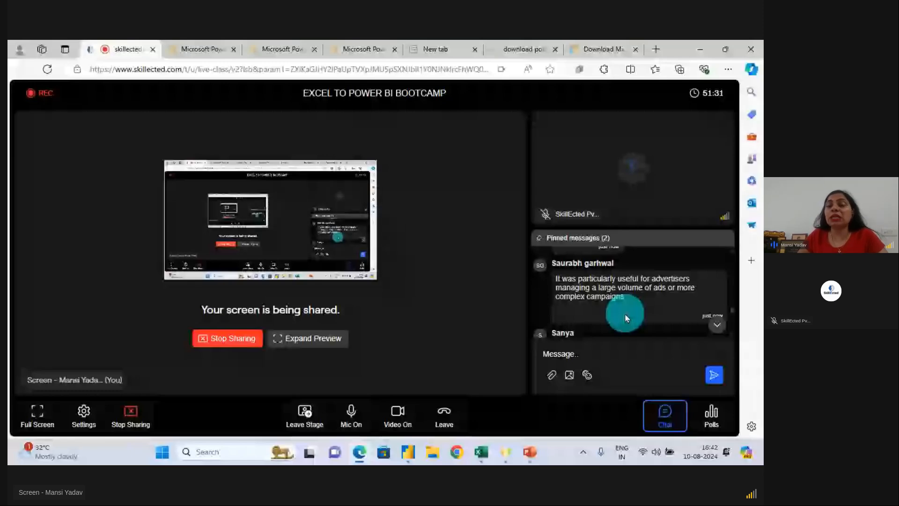
click(717, 326)
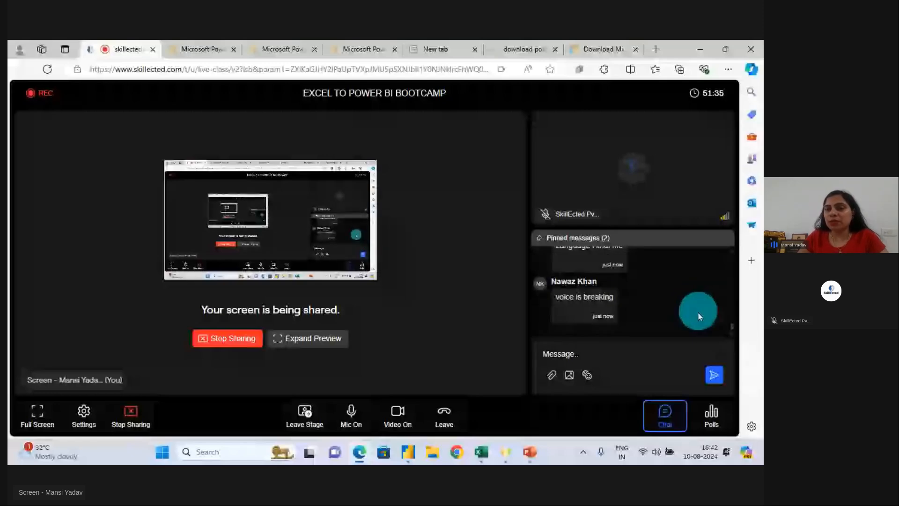
scroll(699, 310, up, 2)
scroll(701, 312, down, 2)
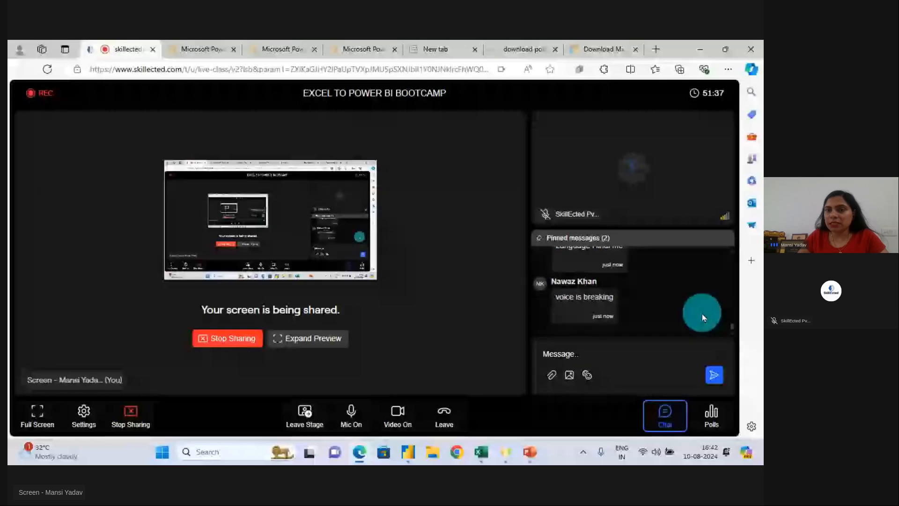
scroll(702, 312, up, 2)
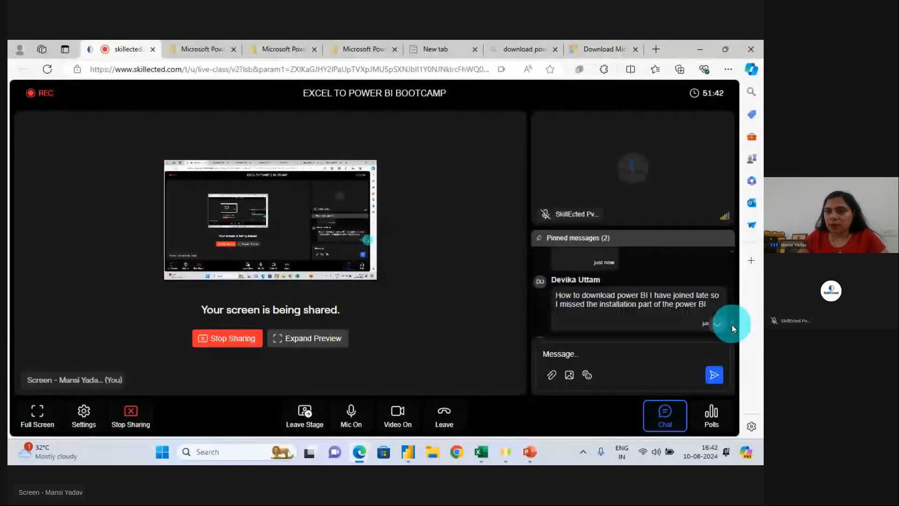
scroll(733, 323, down, 3)
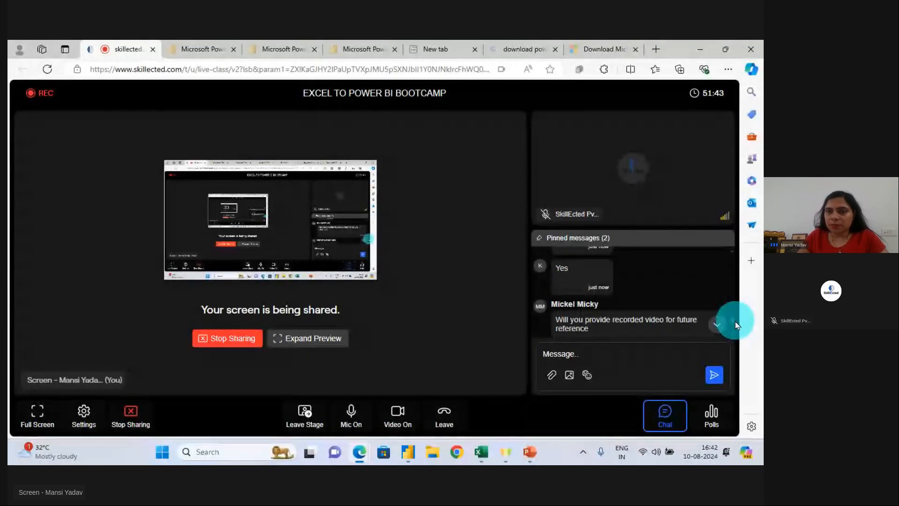
drag(735, 321, 732, 351)
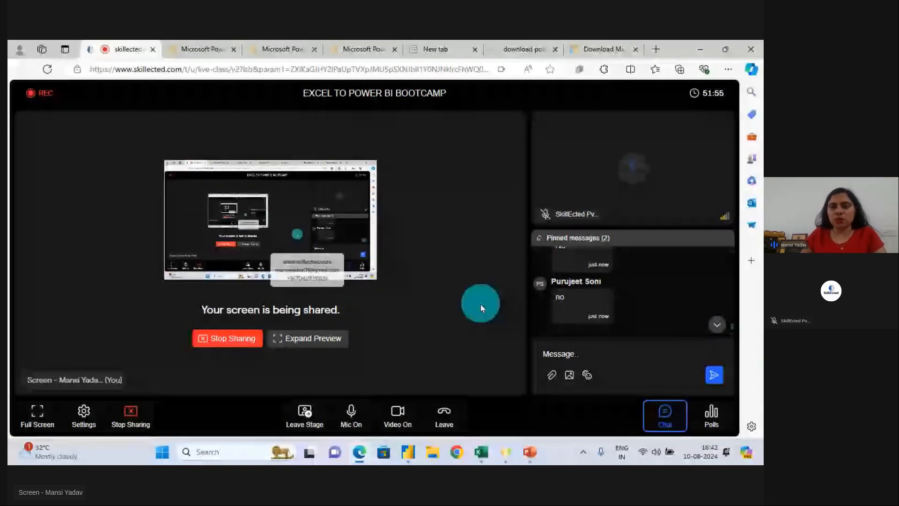
key(alt+Tab)
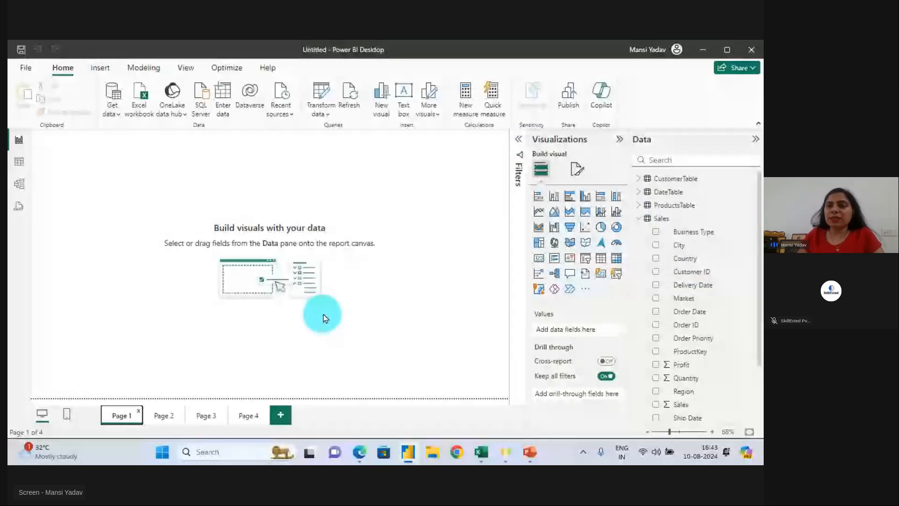
Check the live class chat in the browser, return to Power BI Desktop and look through the Sales fields.
key(alt+Tab)
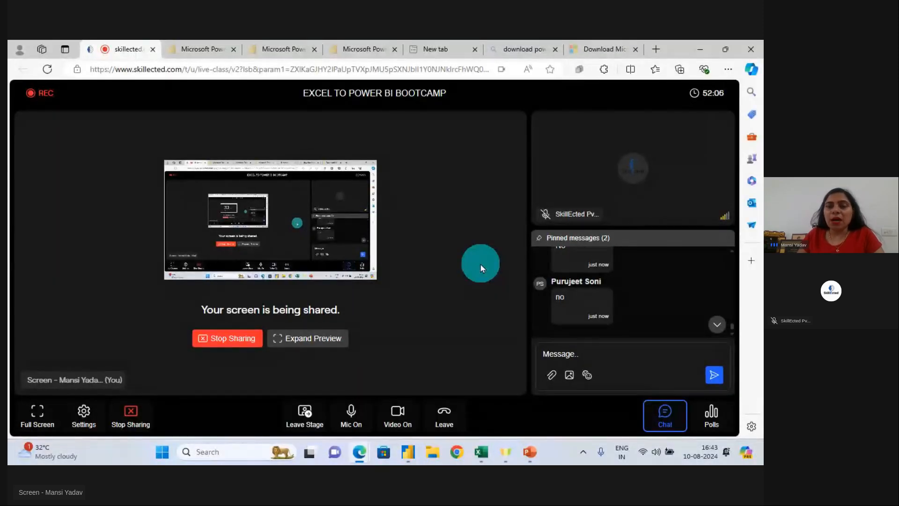
key(alt+Tab)
scroll(660, 319, down, 3)
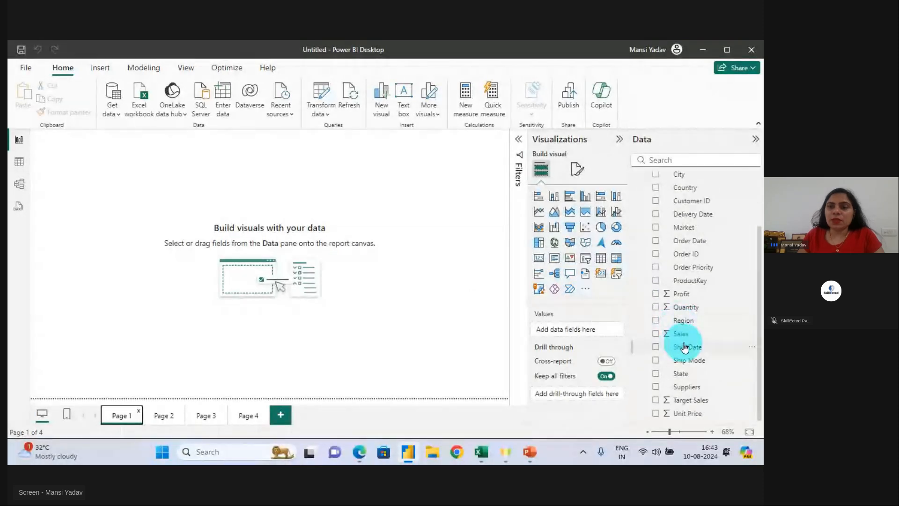
scroll(684, 347, up, 3)
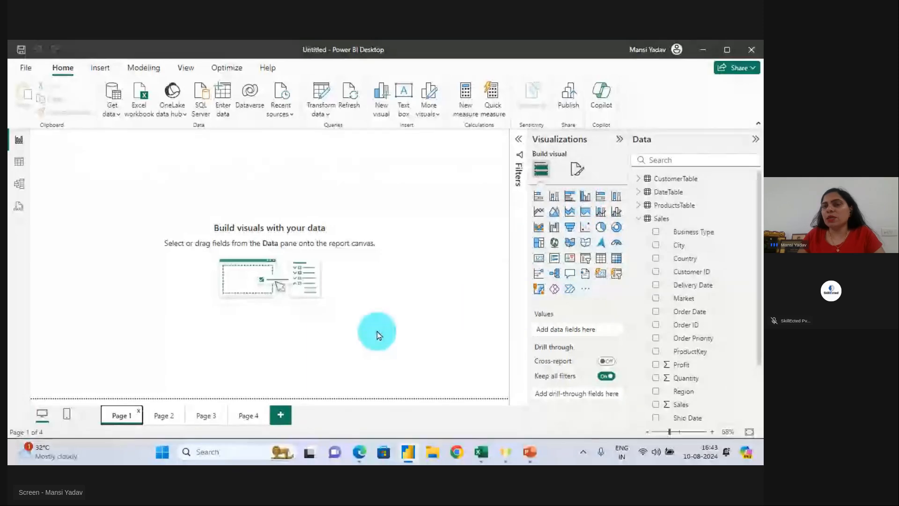
click(586, 196)
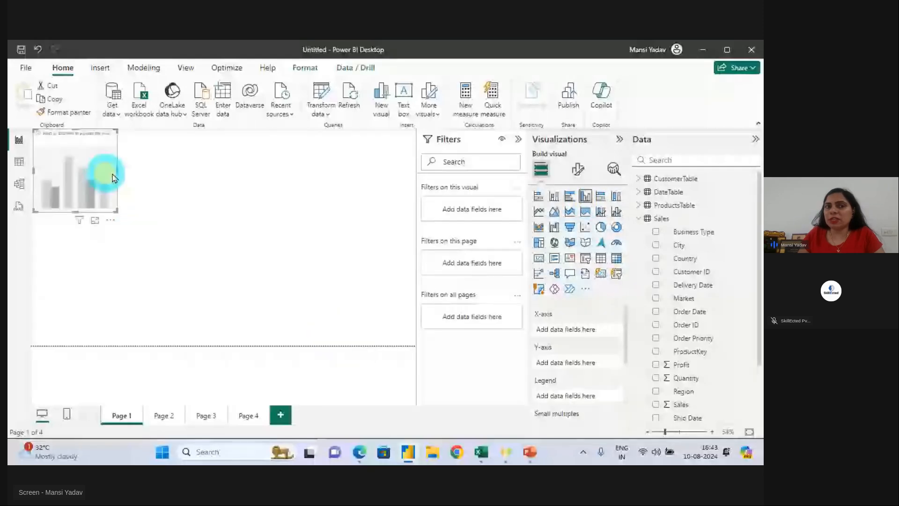
drag(105, 175, 223, 202)
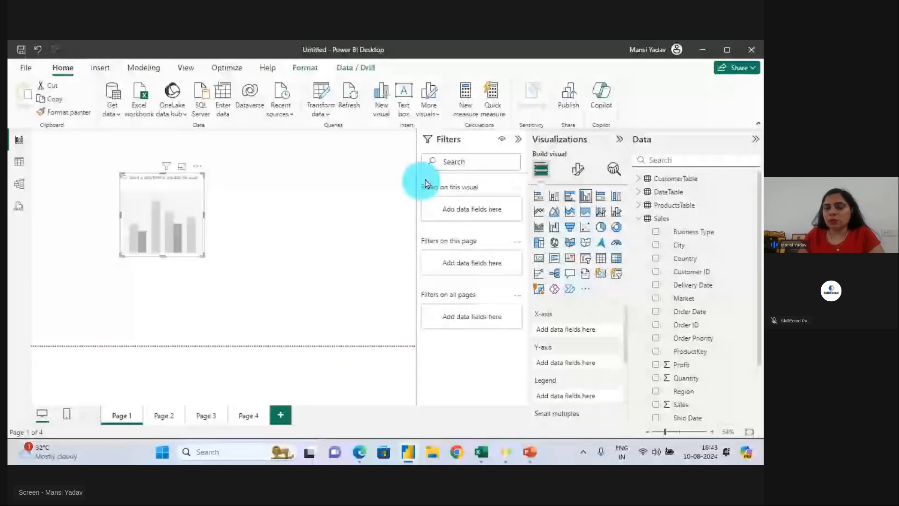
click(518, 139)
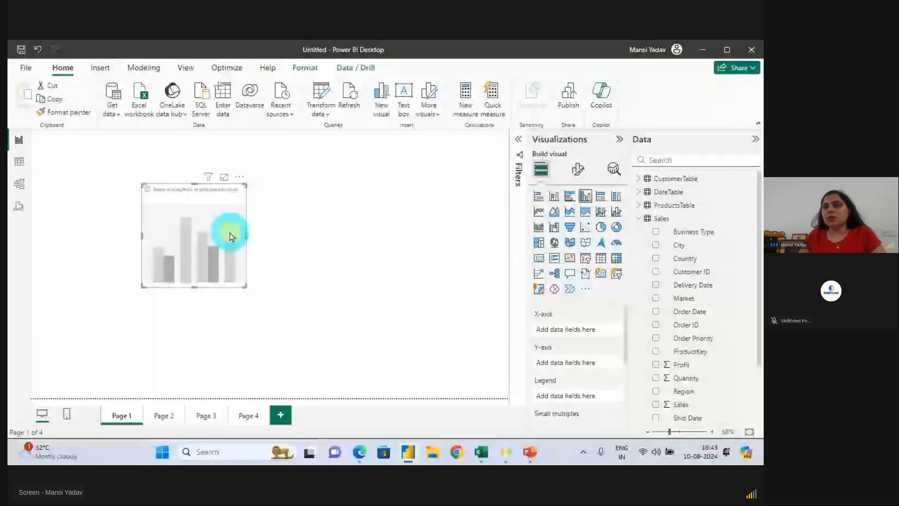
key(Delete)
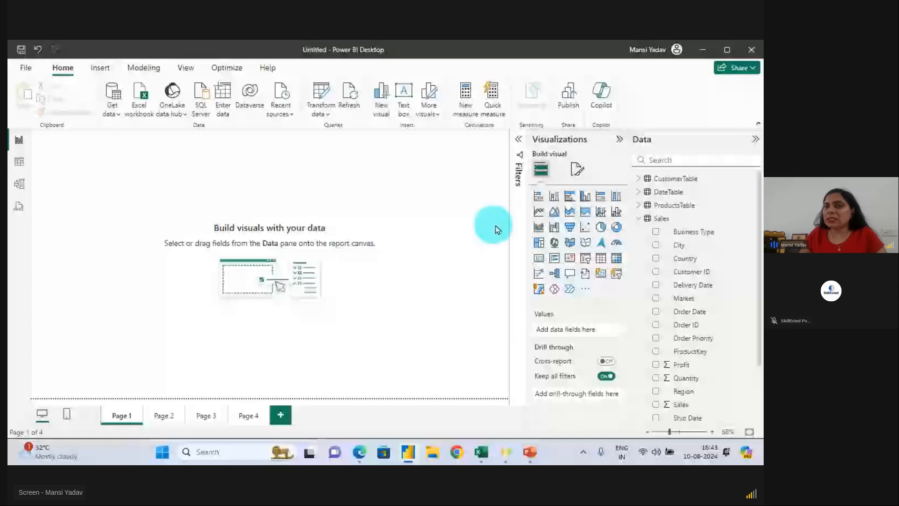
Insert an enlarged clustered column chart on Page 1, search the fields for "sales" and add the Sales field to the chart.
click(586, 196)
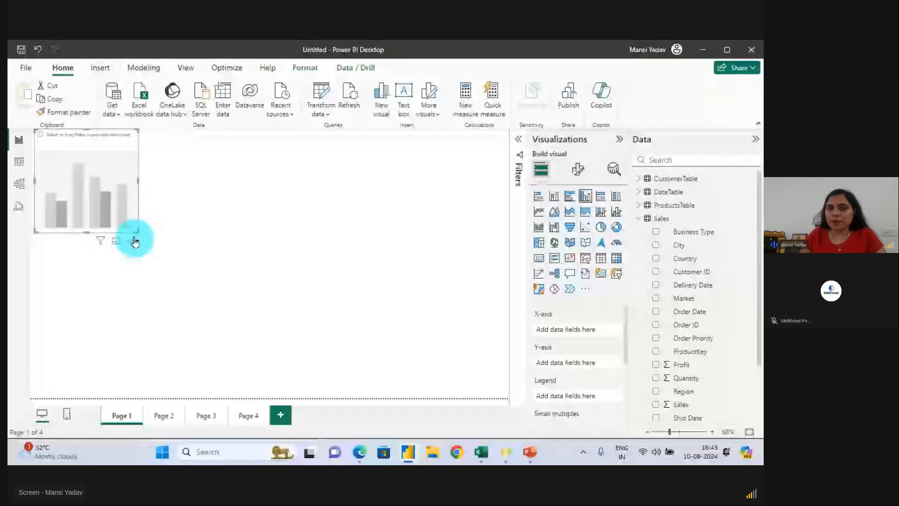
drag(138, 233, 200, 359)
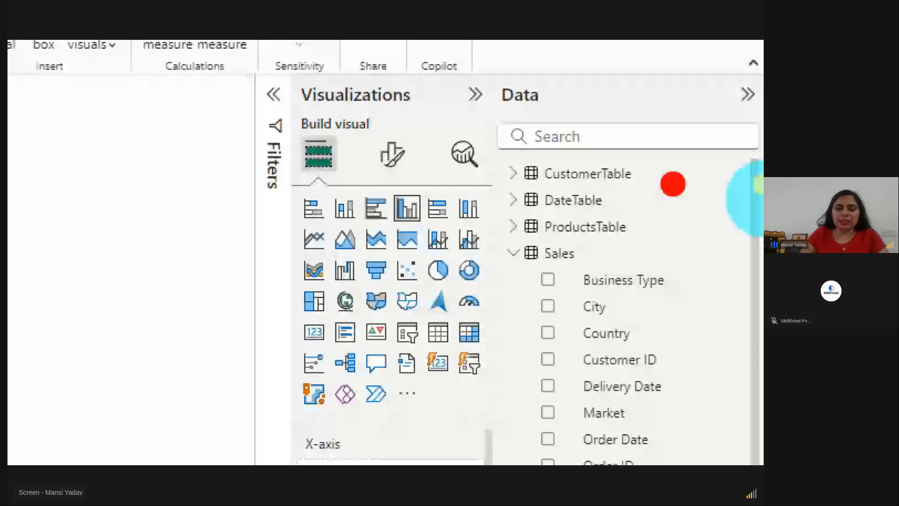
click(608, 135)
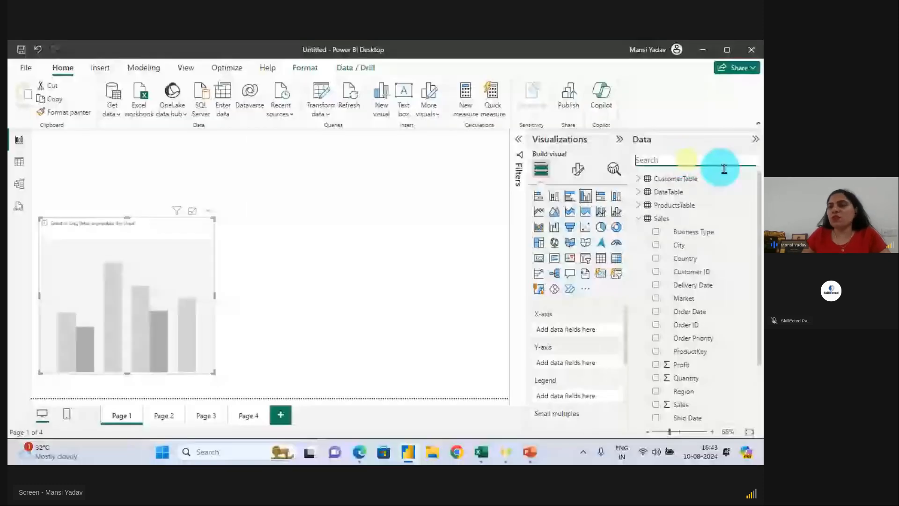
text(sales)
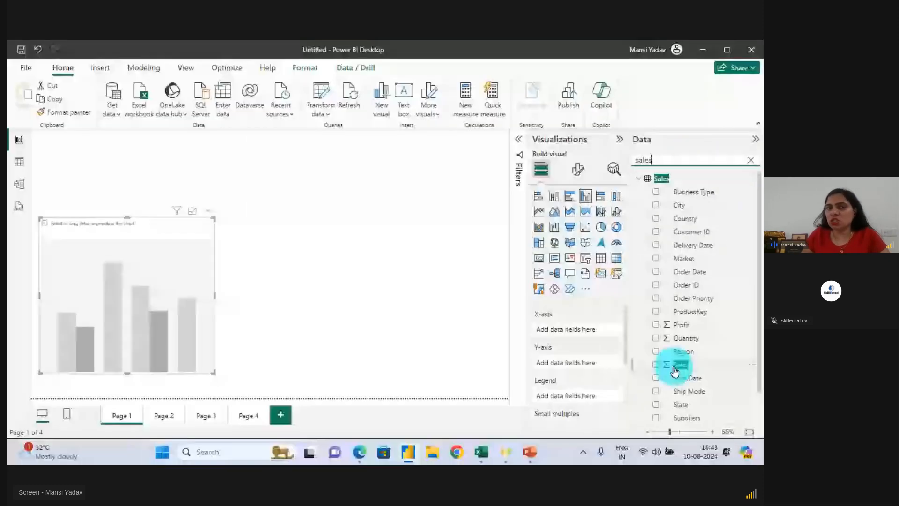
drag(681, 364, 160, 282)
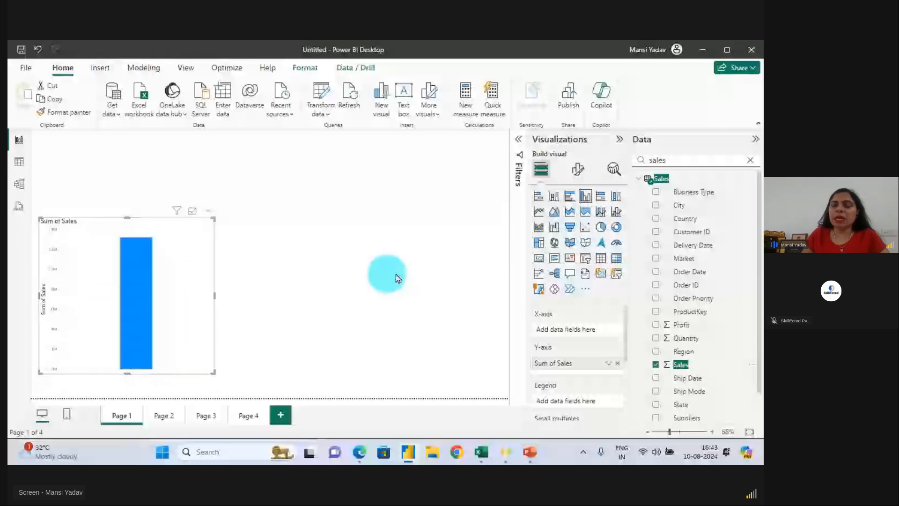
Magnify the Sales field list, mark the Market field with a frame and check mark, and clear the marks.
key(ctrl+1)
click(723, 288)
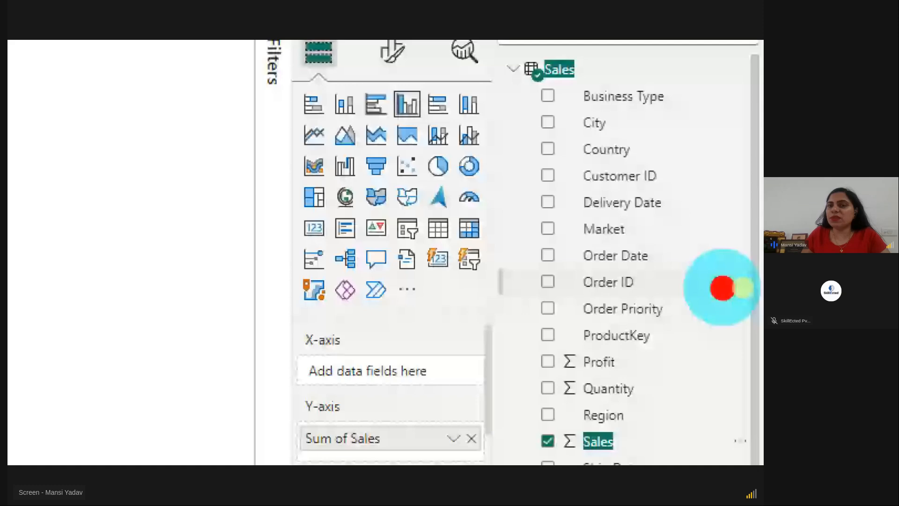
drag(531, 201, 646, 244)
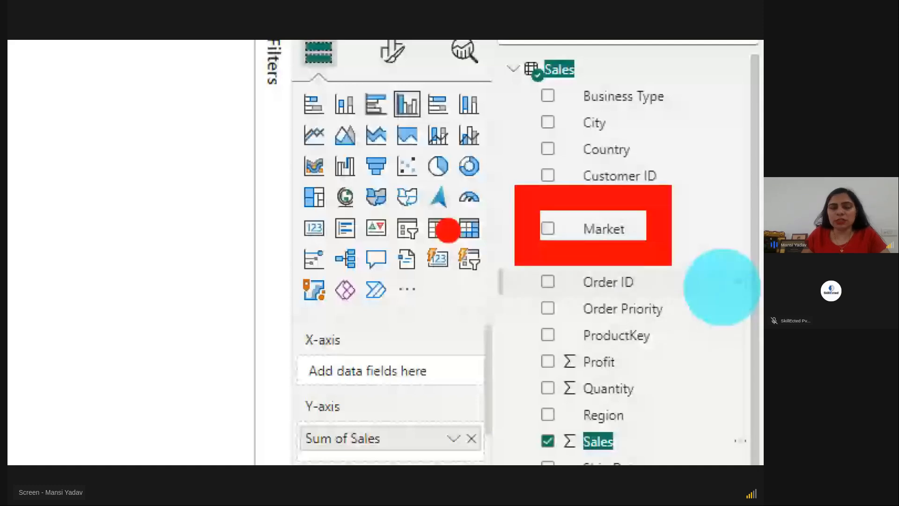
drag(438, 201, 538, 107)
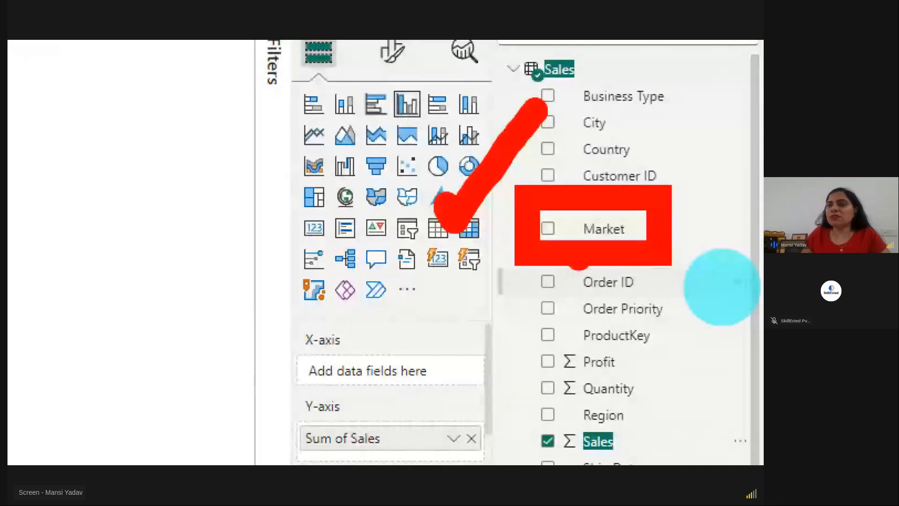
key(Escape)
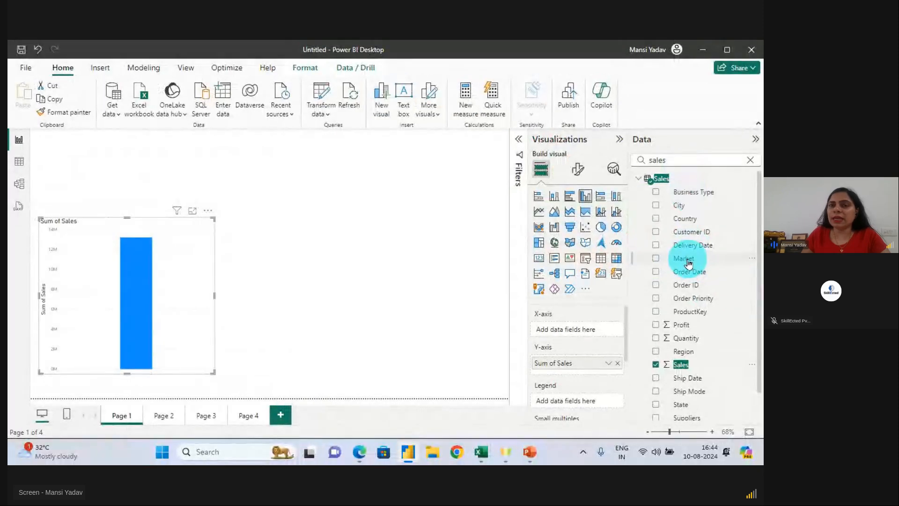
Add Market to the column chart, resize and place the chart in the page's lower-left area, and deselect it.
drag(688, 262, 127, 286)
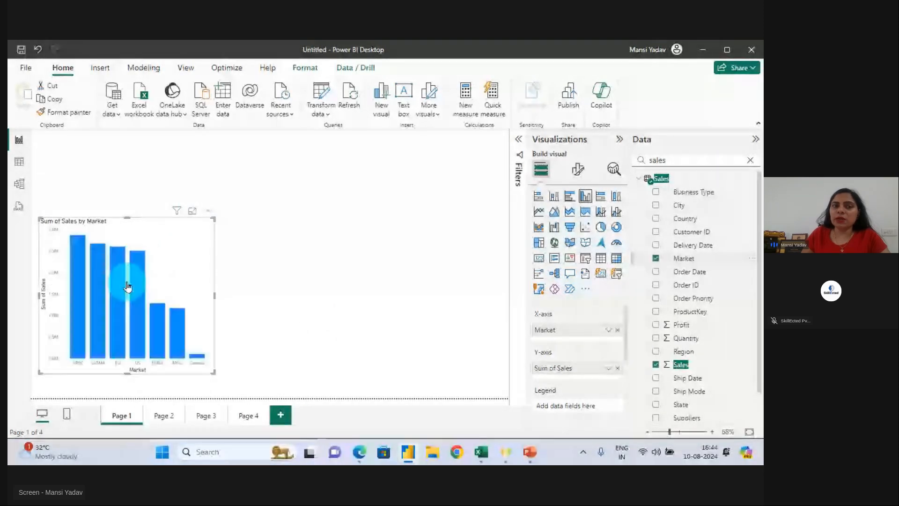
drag(212, 370, 307, 331)
drag(272, 241, 281, 288)
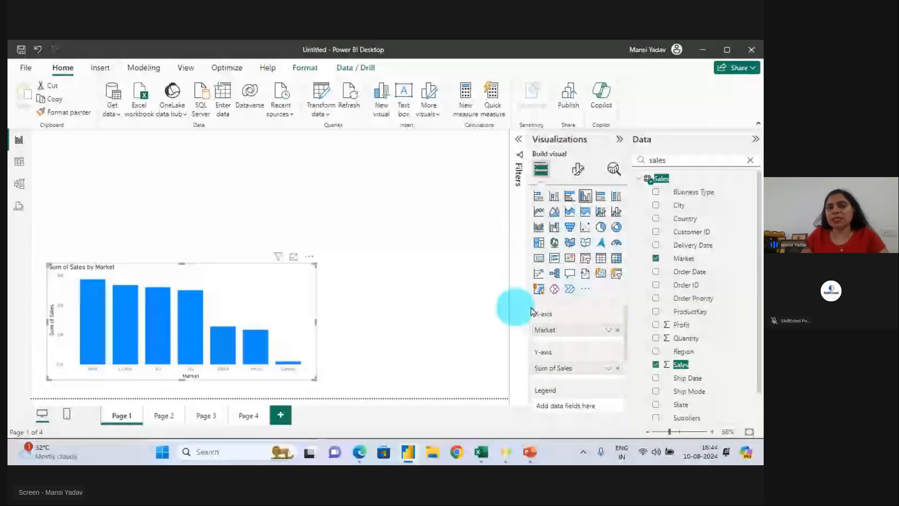
drag(315, 378, 261, 369)
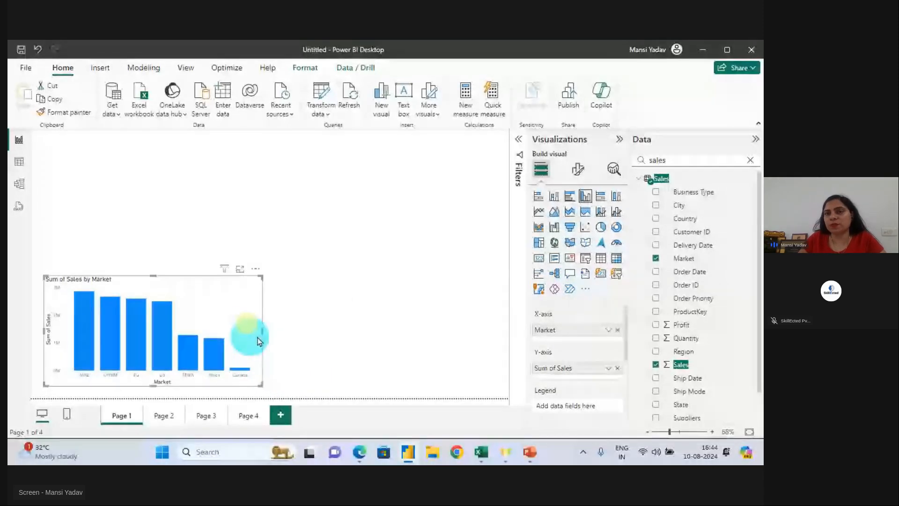
click(406, 349)
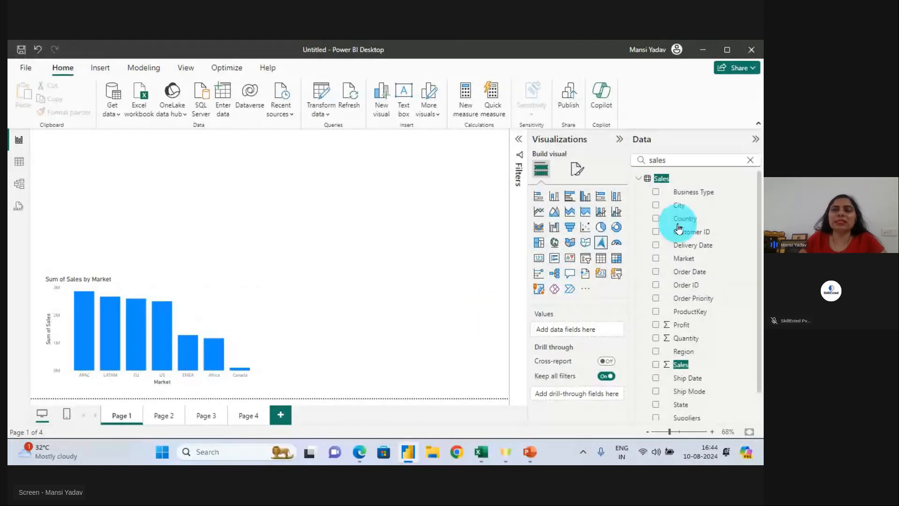
Clear the field search, insert a clustered bar chart, and place and size it beside the column chart.
click(750, 162)
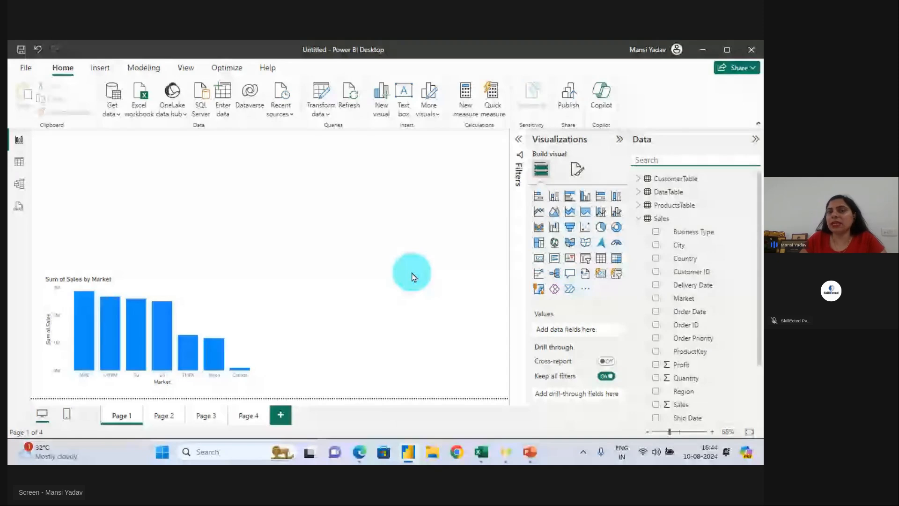
click(570, 197)
drag(223, 209, 444, 358)
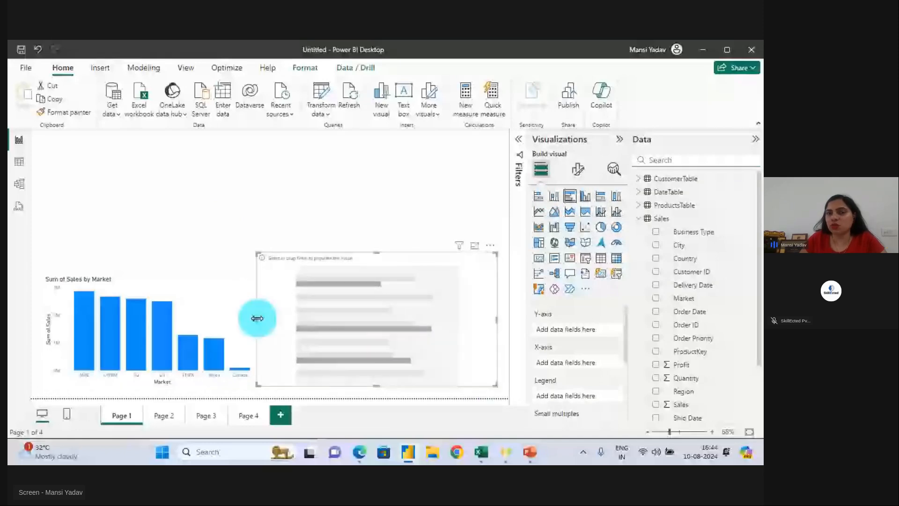
drag(256, 316, 271, 317)
Search the fields for "cate", magnify and mark the results with a check mark, and add Category to the bar chart.
click(664, 160)
text(cate)
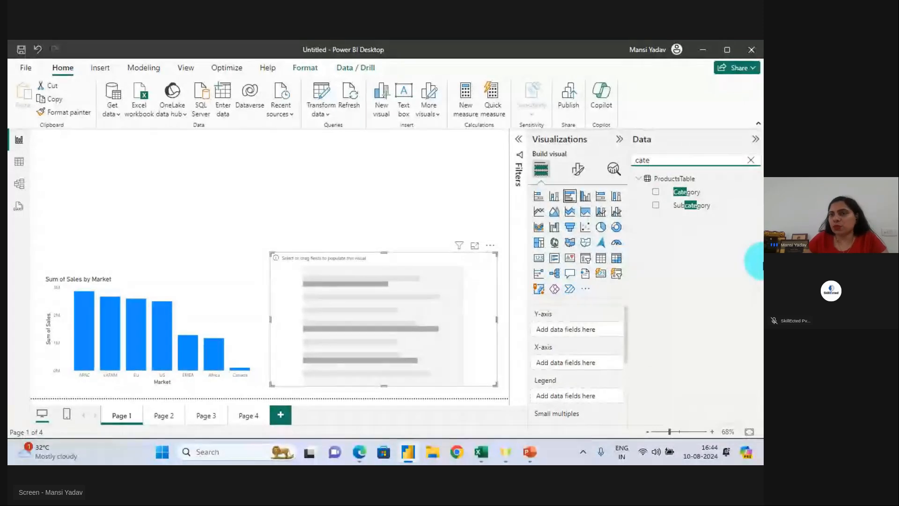
key(ctrl+1)
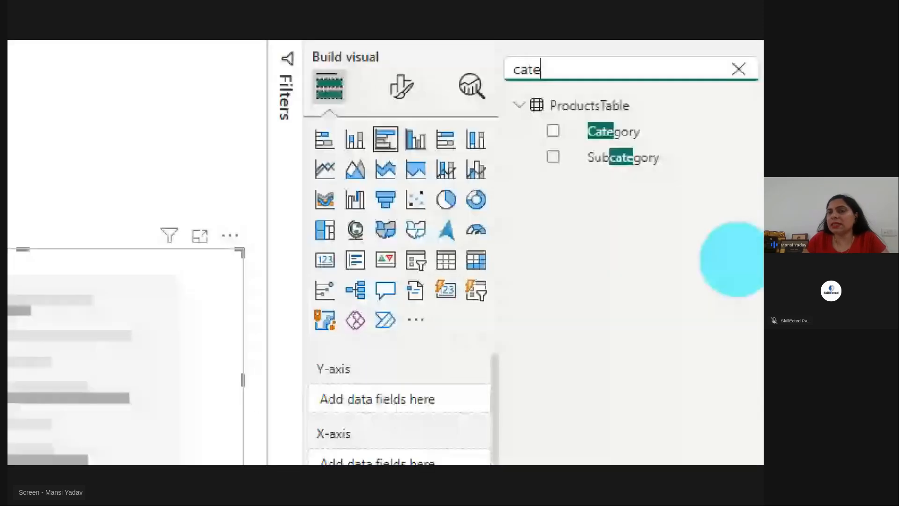
click(751, 252)
drag(635, 99, 713, 53)
key(Escape)
drag(677, 191, 398, 310)
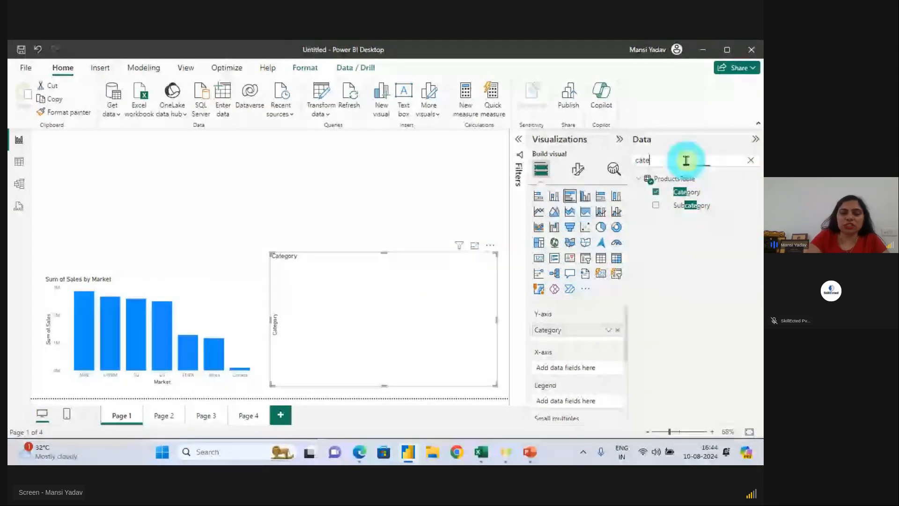
Search the fields for "sales", add the Sales field to the bar chart and narrow the chart slightly from its left edge.
drag(684, 161, 586, 166)
text(sale)
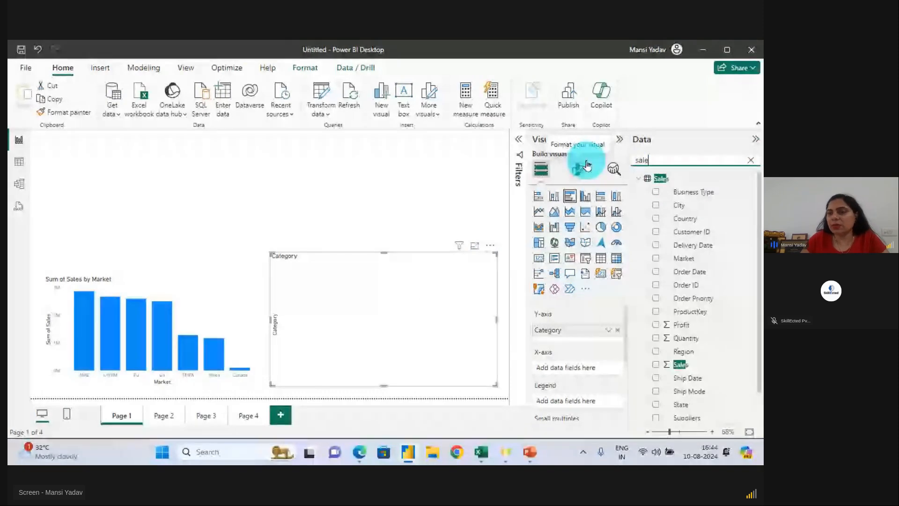
text(s)
drag(680, 364, 381, 322)
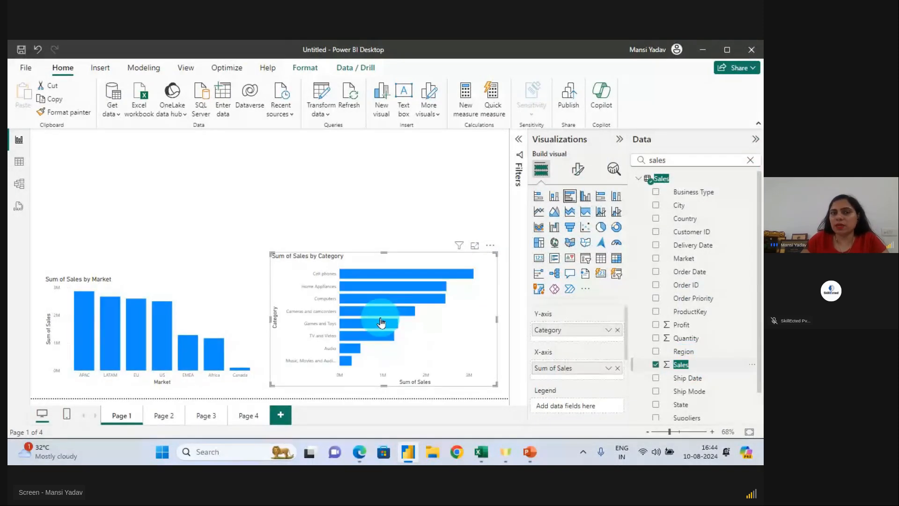
mouse_move(271, 253)
mouse_down()
mouse_move(301, 254)
mouse_move(286, 253)
mouse_up()
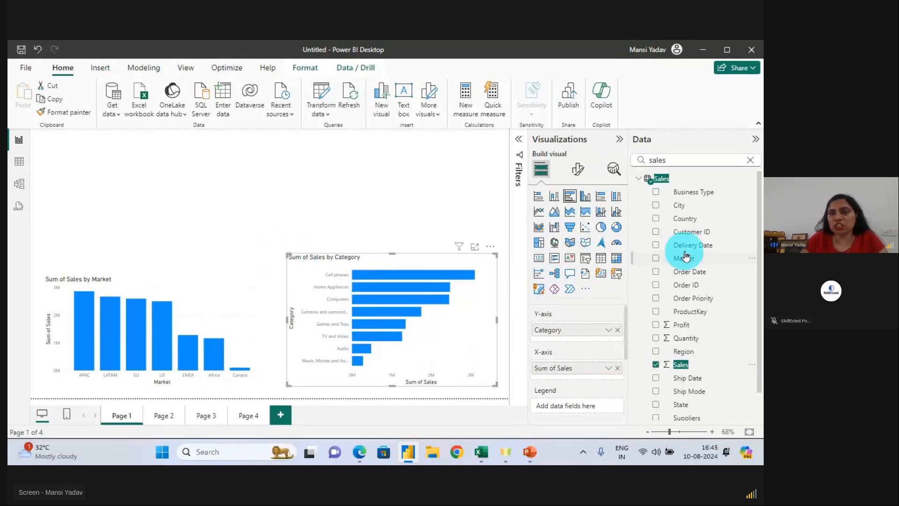
Mark the field list, the visual types and both charts with check marks, and clear the marks.
drag(683, 205, 755, 165)
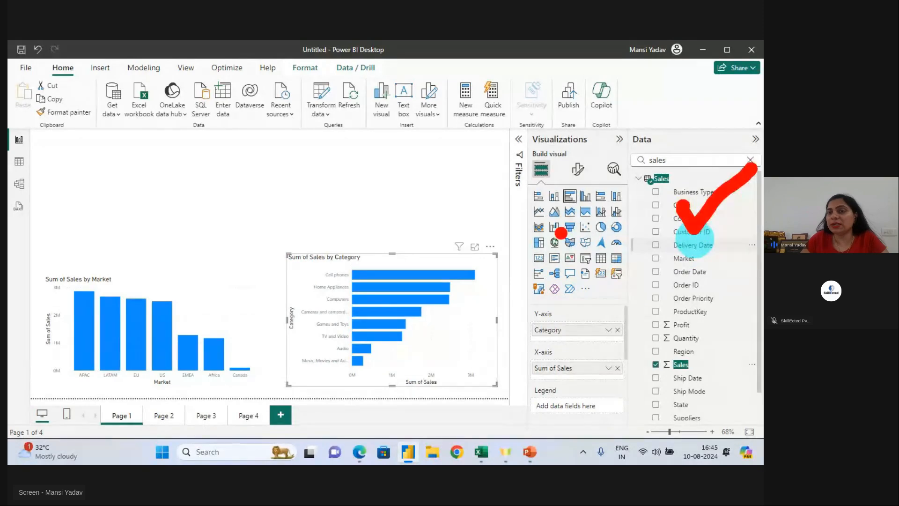
drag(552, 219, 625, 187)
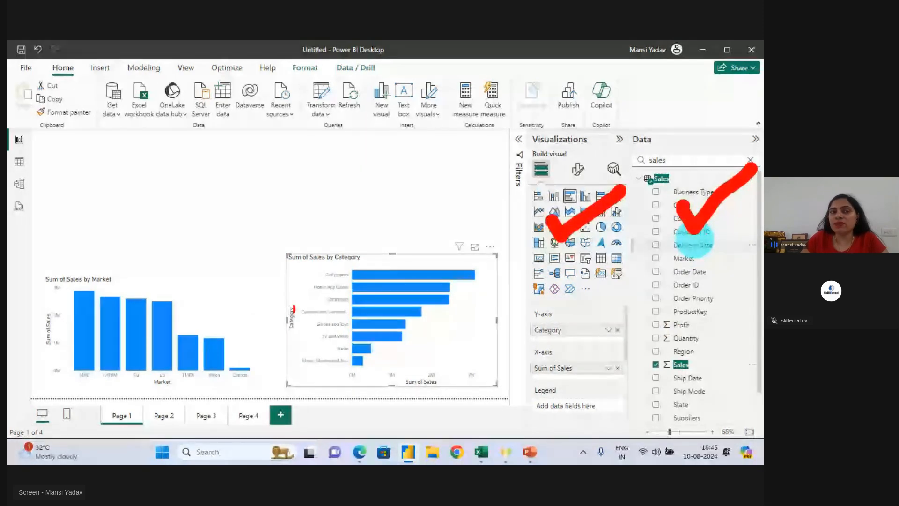
drag(120, 283, 189, 242)
drag(339, 304, 445, 233)
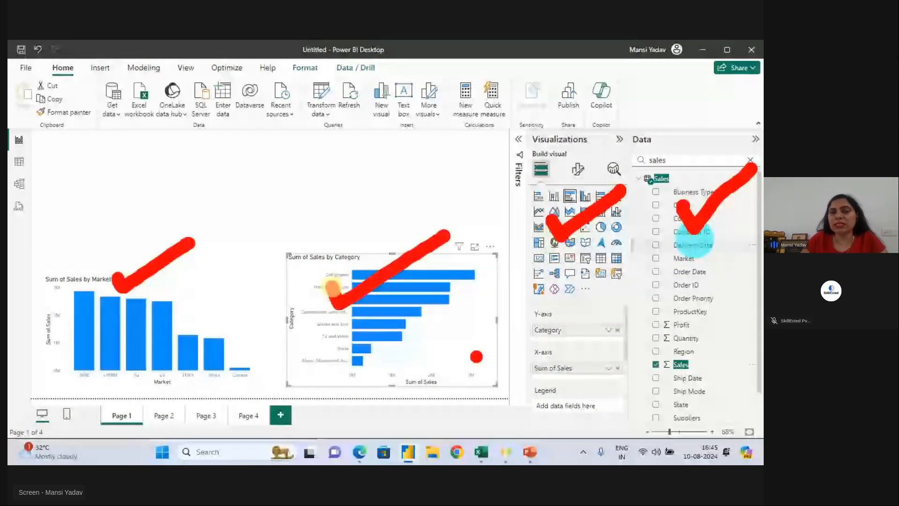
key(Escape)
Magnify the Sum of Sales by Category chart and mark its Cell phones bar and the lowest category labels.
key(ctrl+1)
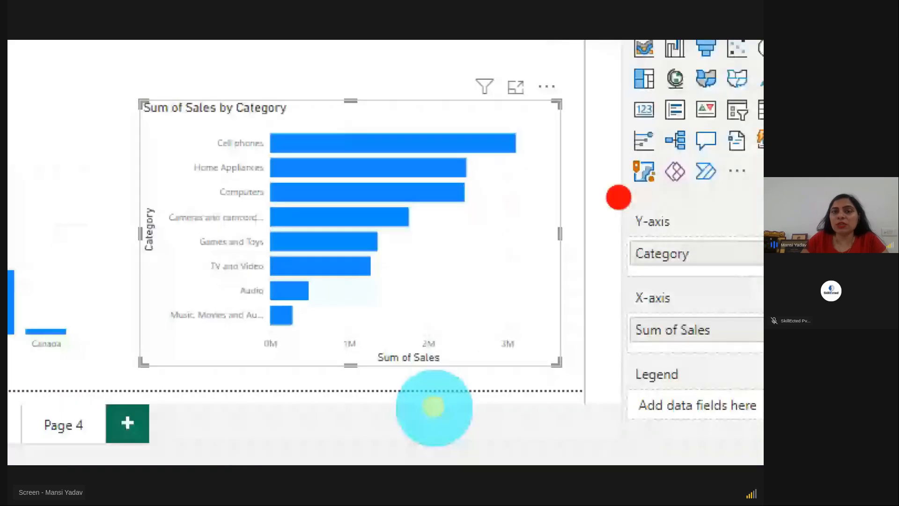
drag(518, 137, 651, 44)
mouse_move(183, 124)
mouse_down()
mouse_move(185, 143)
mouse_move(289, 71)
mouse_up()
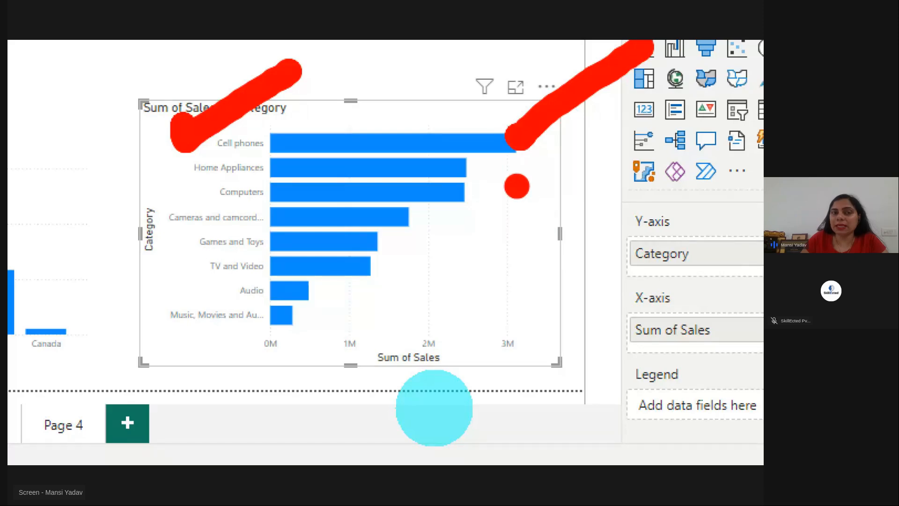
drag(162, 341, 277, 341)
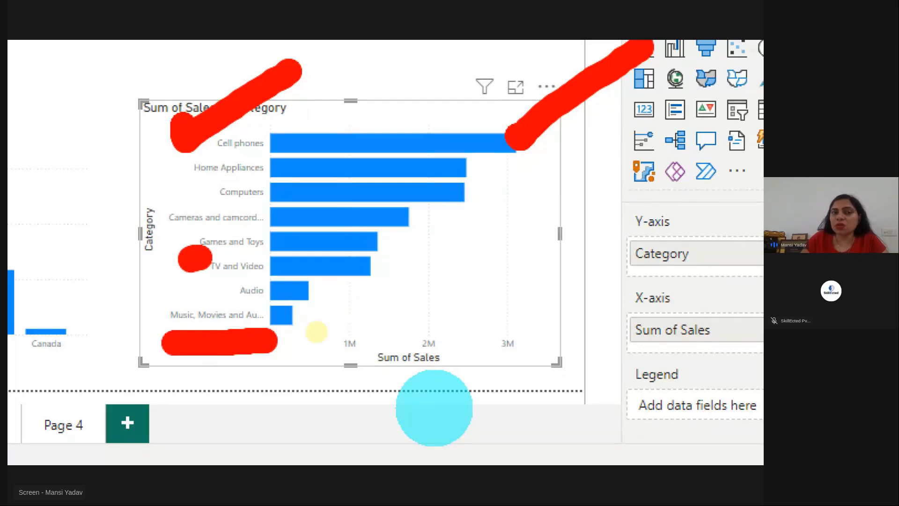
drag(194, 258, 165, 340)
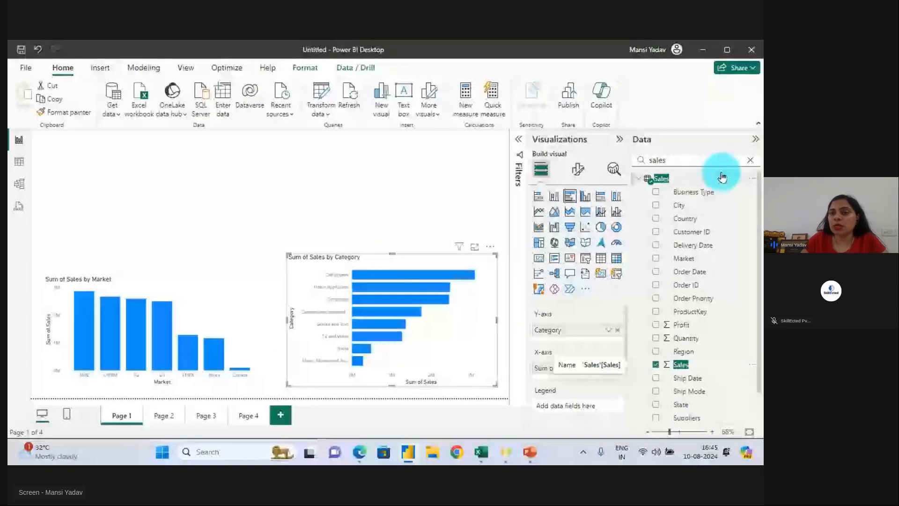
Add the Profit field to the Sum of Sales by Category chart and remove it from the chart again.
drag(686, 354, 414, 339)
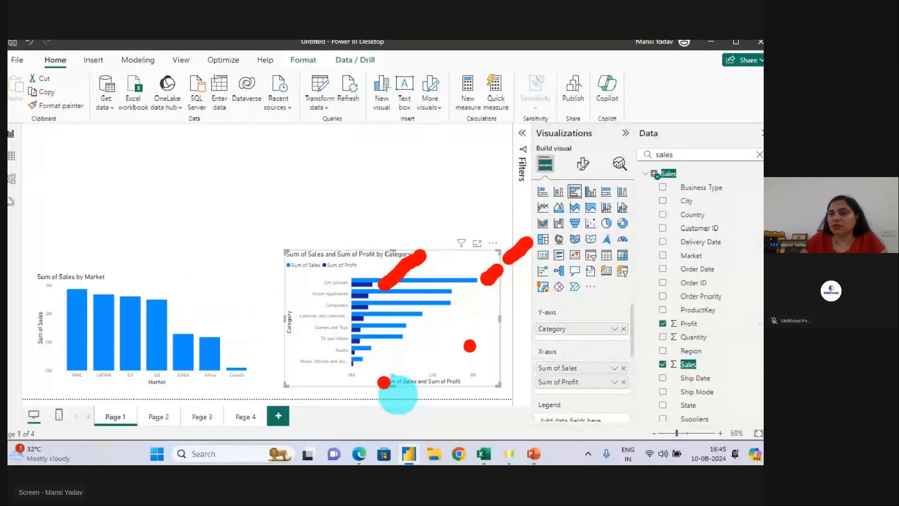
click(617, 382)
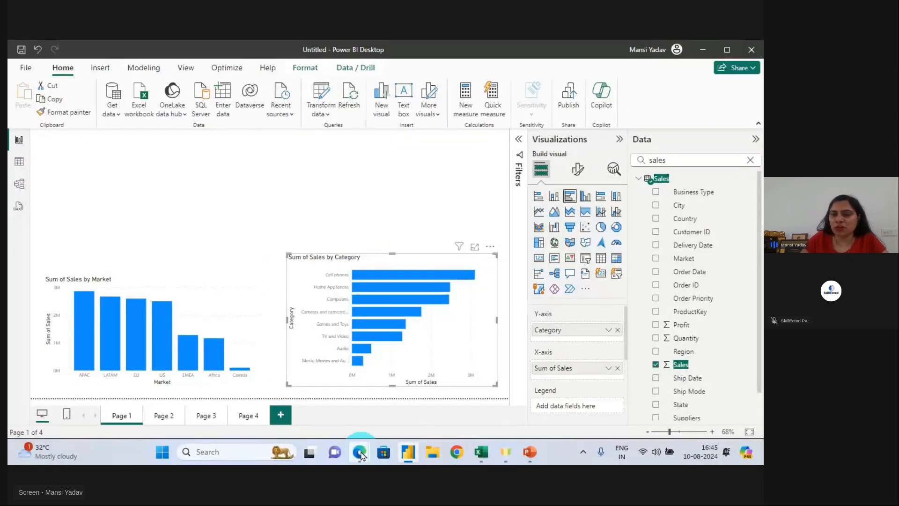
Switch to the live class page in the browser and read the participants' questions in the chat.
mouse_move(359, 452)
click(292, 394)
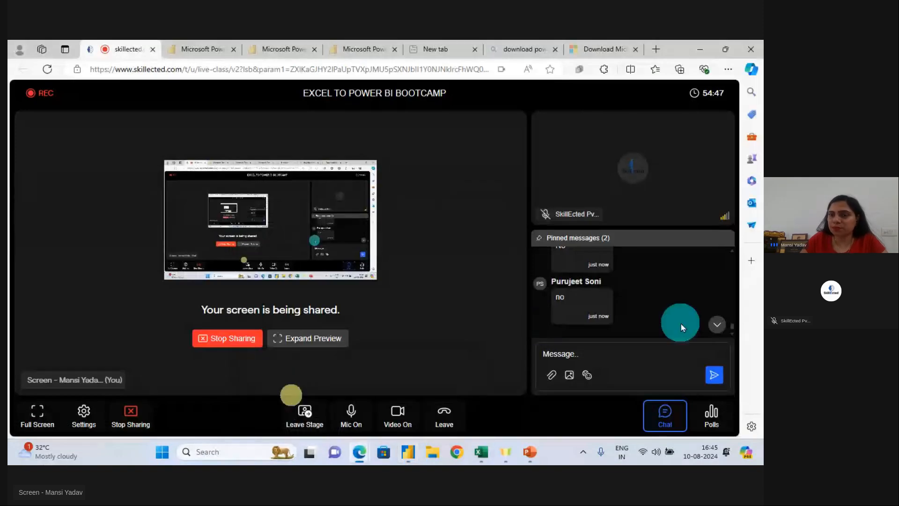
click(716, 324)
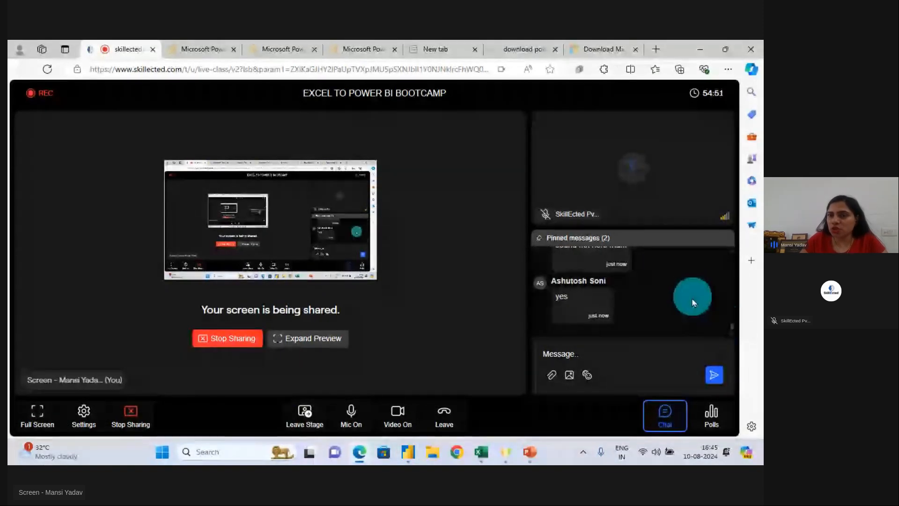
scroll(732, 323, up, 5)
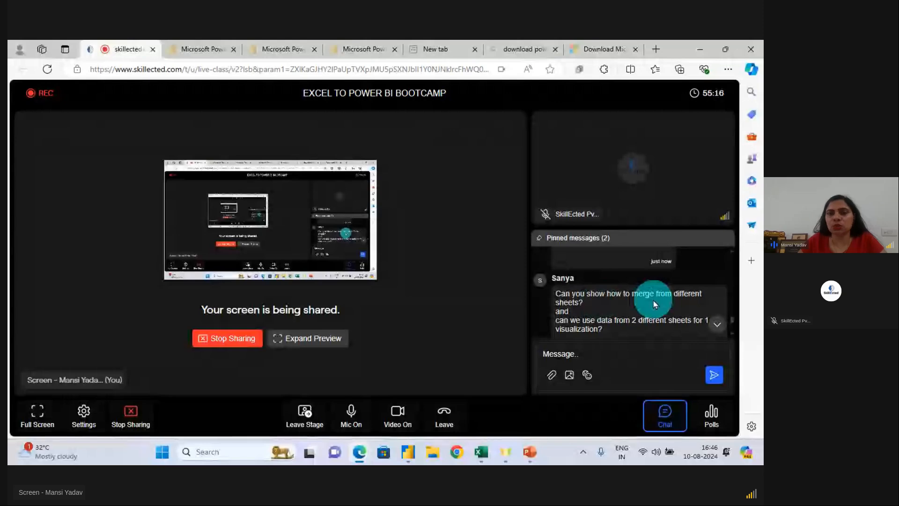
key(alt+Tab)
key(alt+Tab)
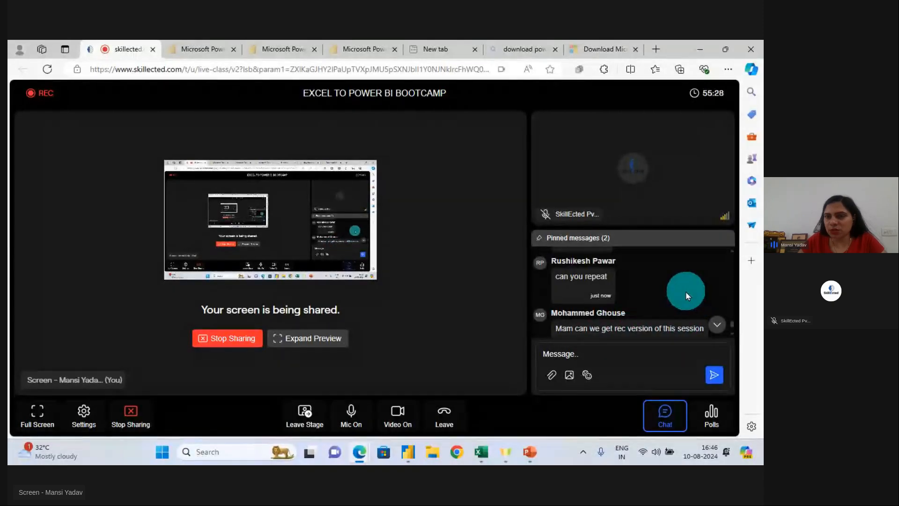
scroll(675, 290, down, 2)
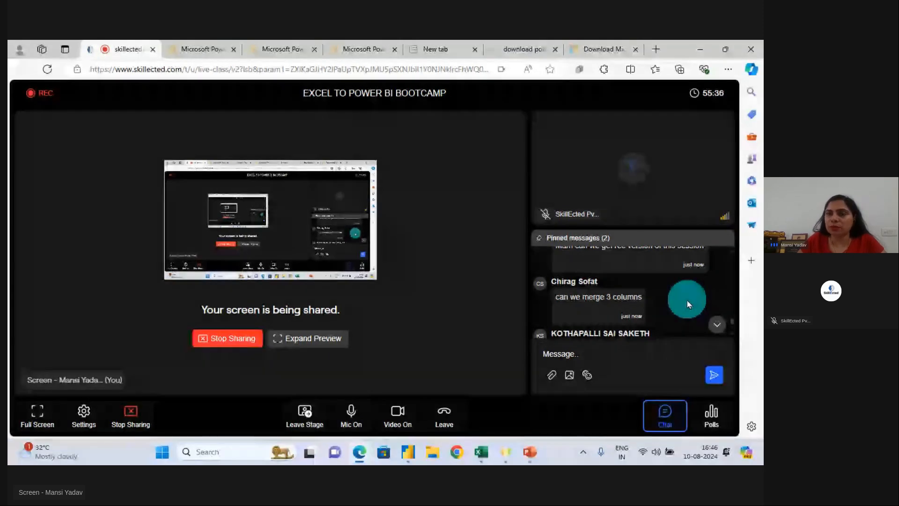
scroll(686, 300, down, 5)
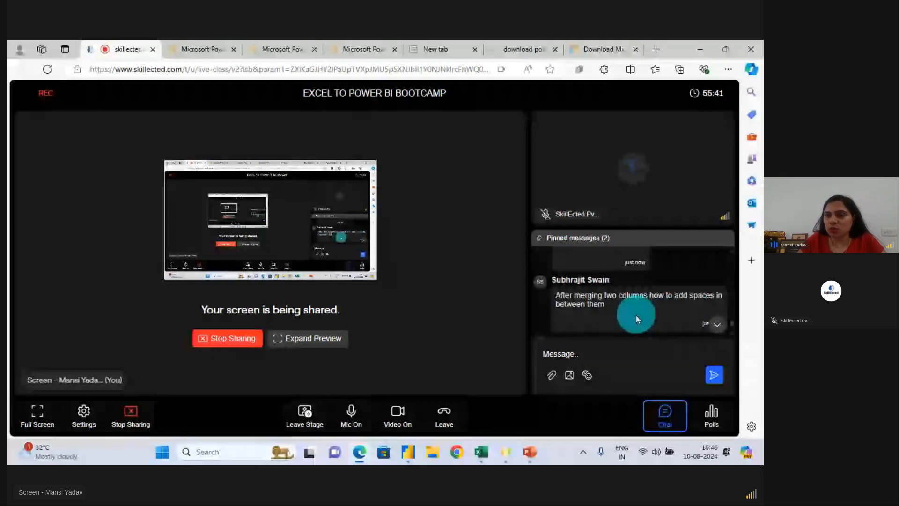
scroll(669, 307, down, 2)
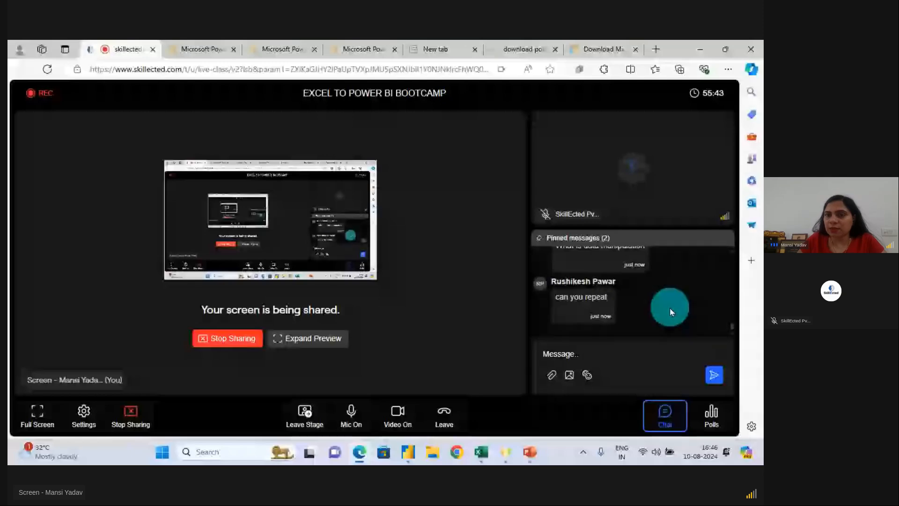
scroll(669, 308, up, 2)
scroll(670, 308, down, 2)
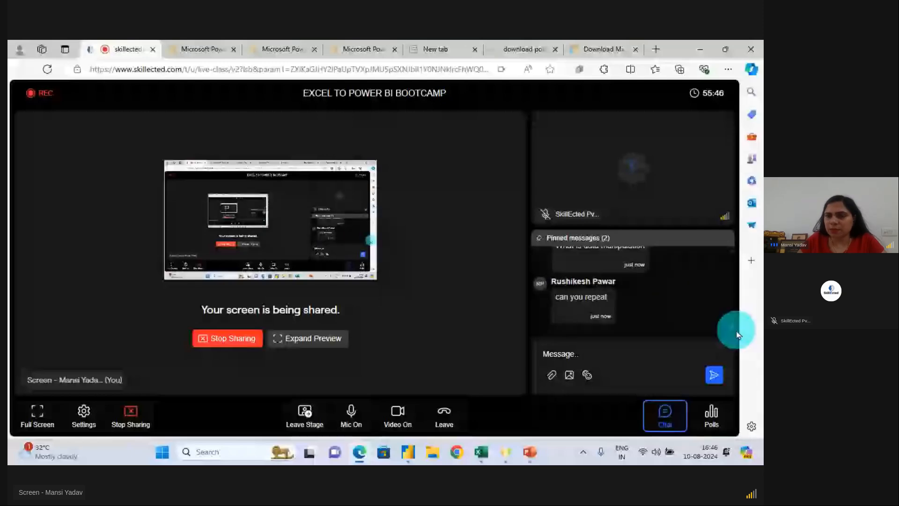
scroll(733, 252, up, 1)
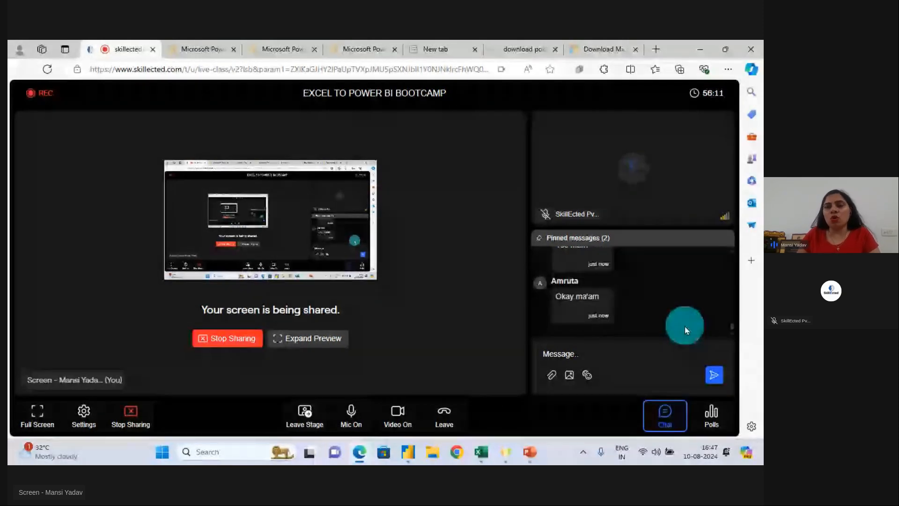
Switch back to Power BI Desktop and delete both the category bar chart and the market column chart from Page 1.
key(alt+Tab)
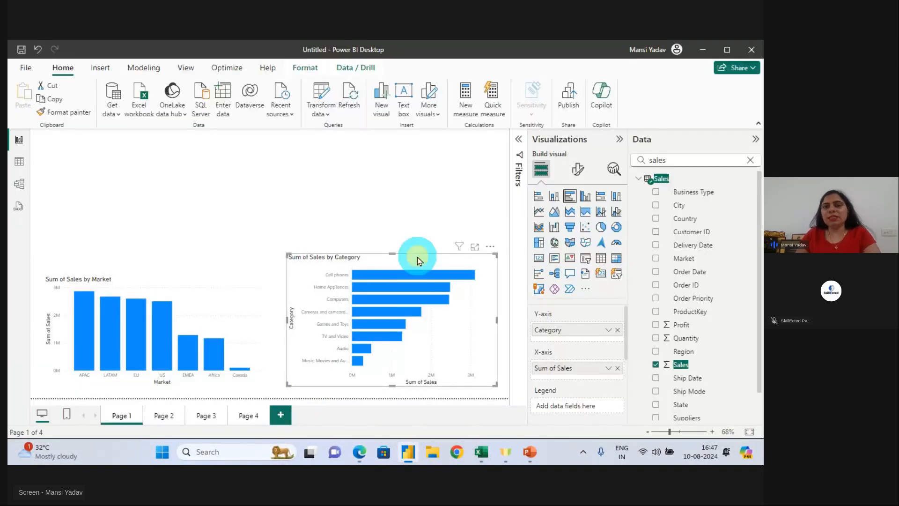
key(Delete)
click(215, 282)
key(Delete)
Check the class chat for new replies in the browser and clear the "sales" search in the Power BI field list.
key(alt+Tab)
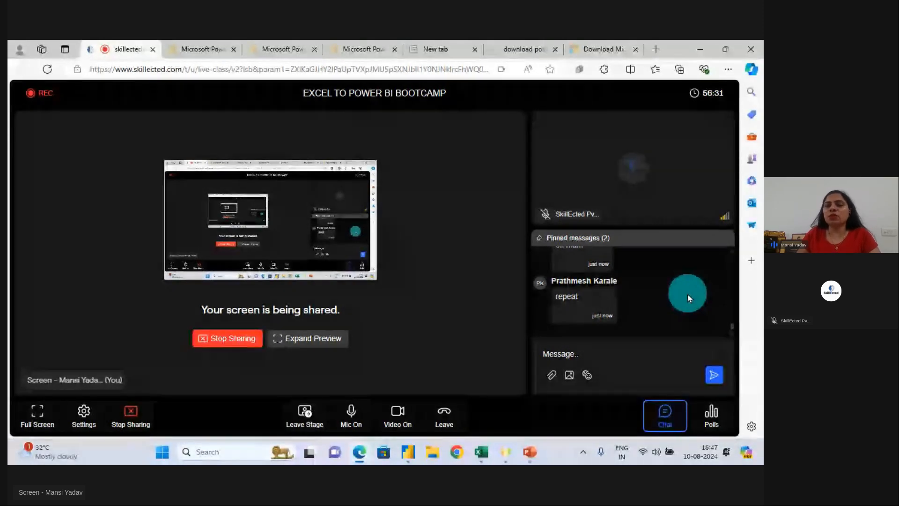
key(alt+Tab)
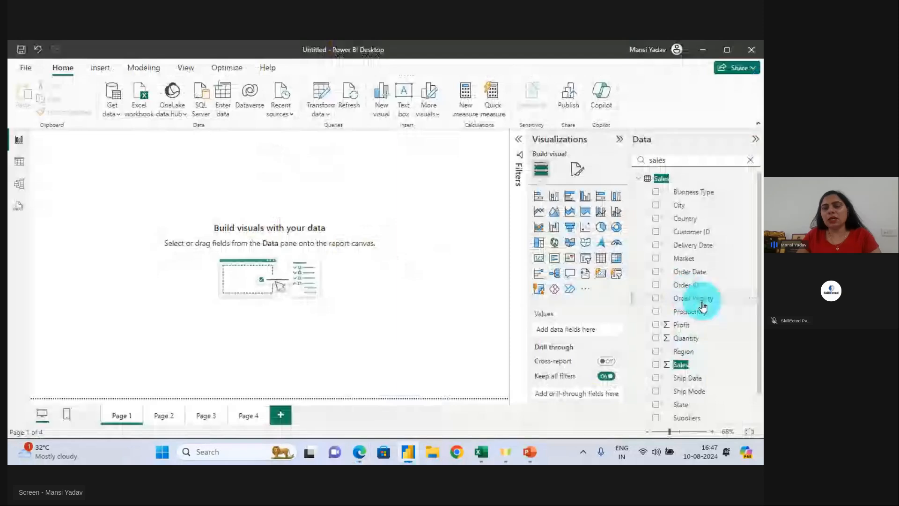
key(alt+Tab)
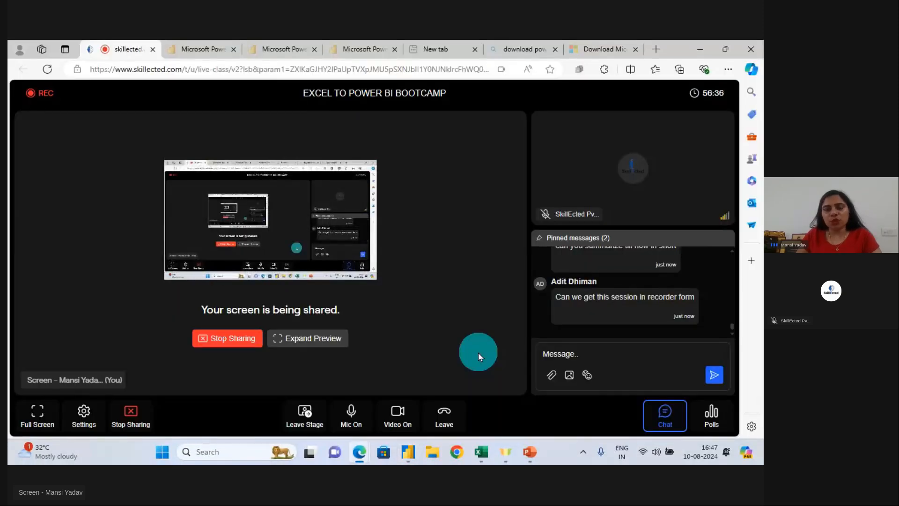
key(alt+Tab)
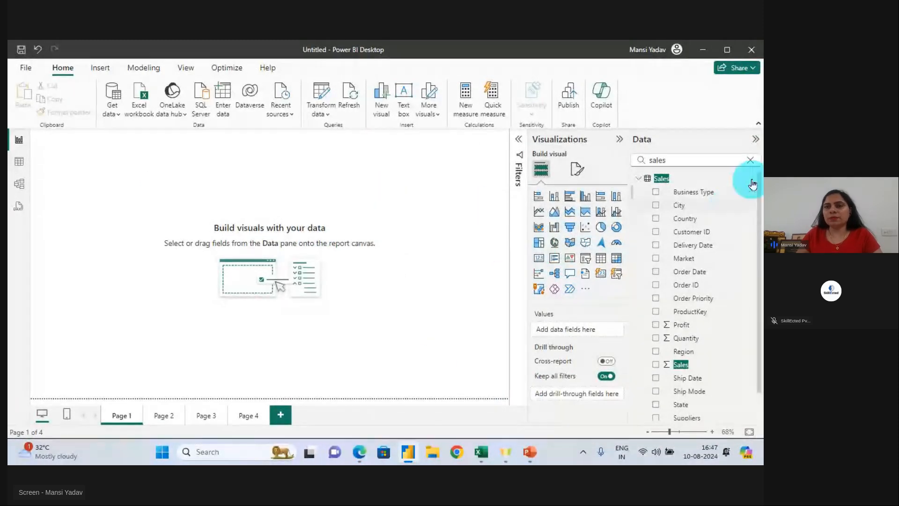
click(750, 160)
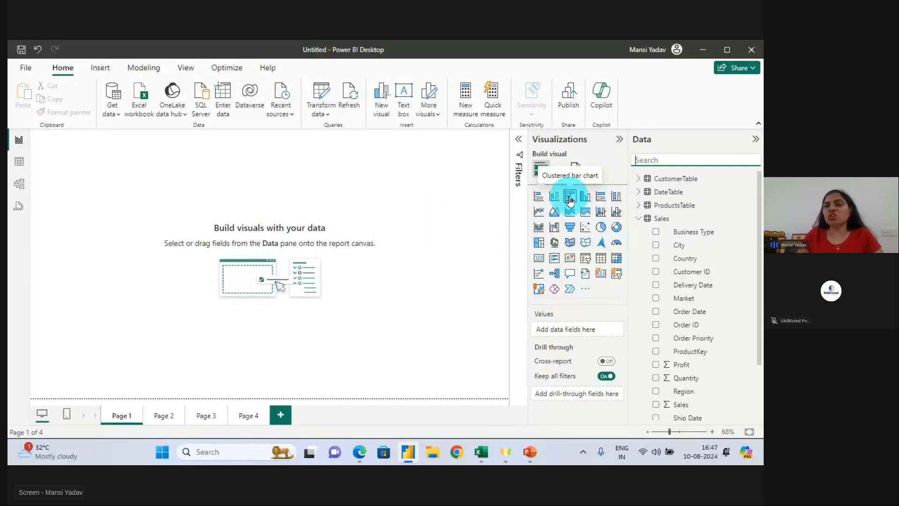
key(alt+Tab)
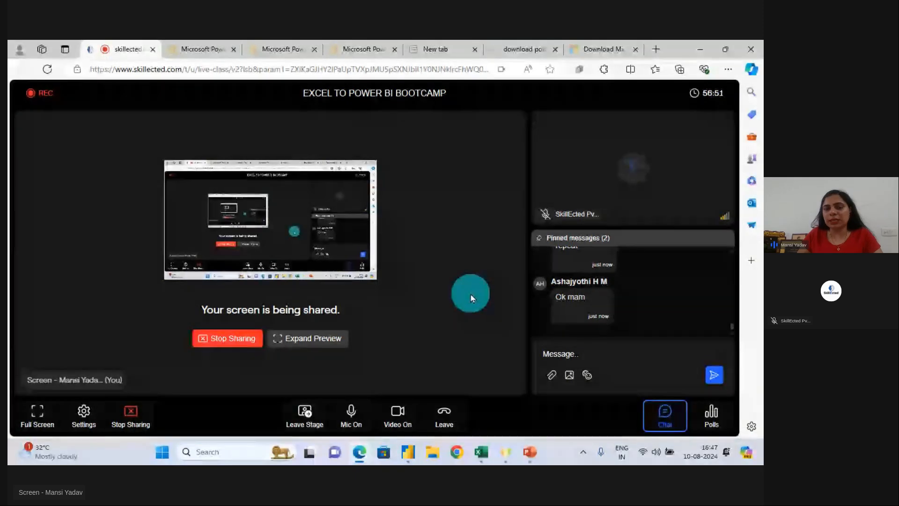
key(alt+Tab)
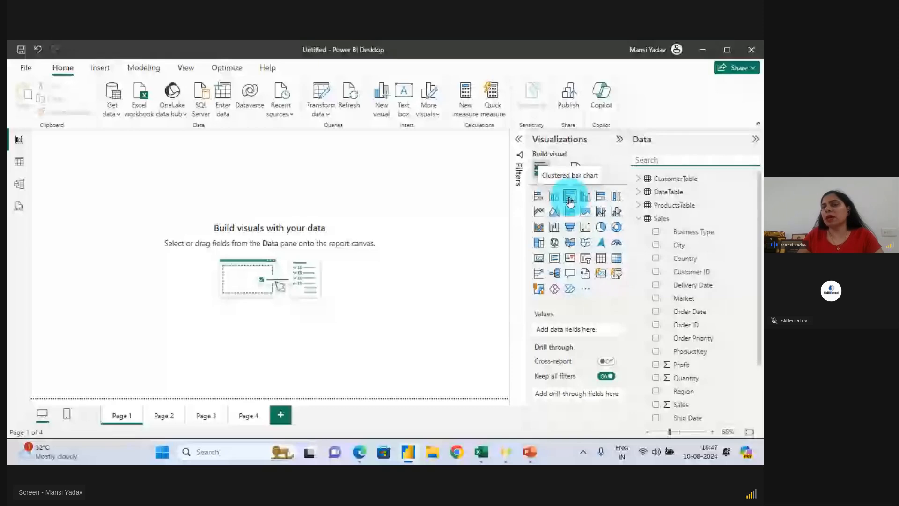
Draw marks over the report window to point out the chart-building area, and clear them.
drag(513, 155, 540, 154)
mouse_move(518, 89)
mouse_down()
mouse_move(534, 107)
mouse_move(586, 41)
mouse_up()
key(Escape)
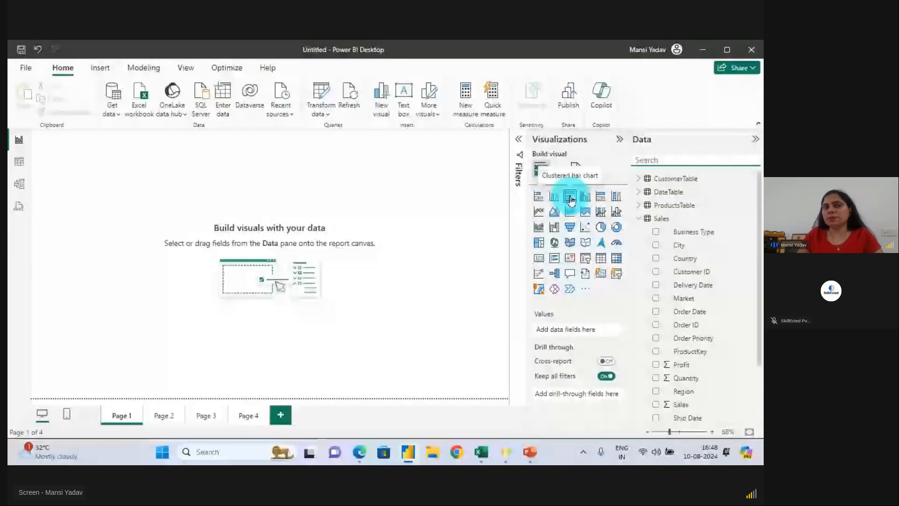
Insert a clustered bar chart on Page 1, enlarge it and place it near the page's lower-left corner.
click(571, 200)
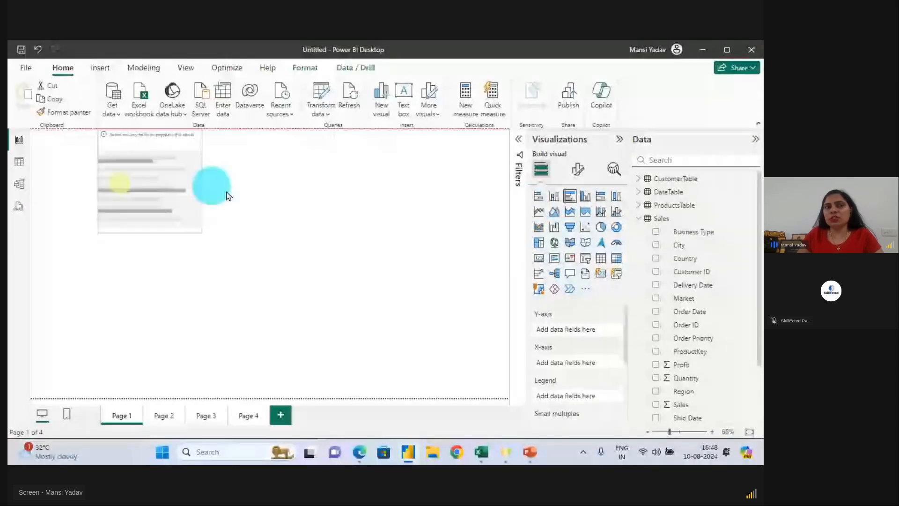
drag(228, 196, 169, 208)
drag(183, 256, 278, 354)
drag(236, 320, 192, 349)
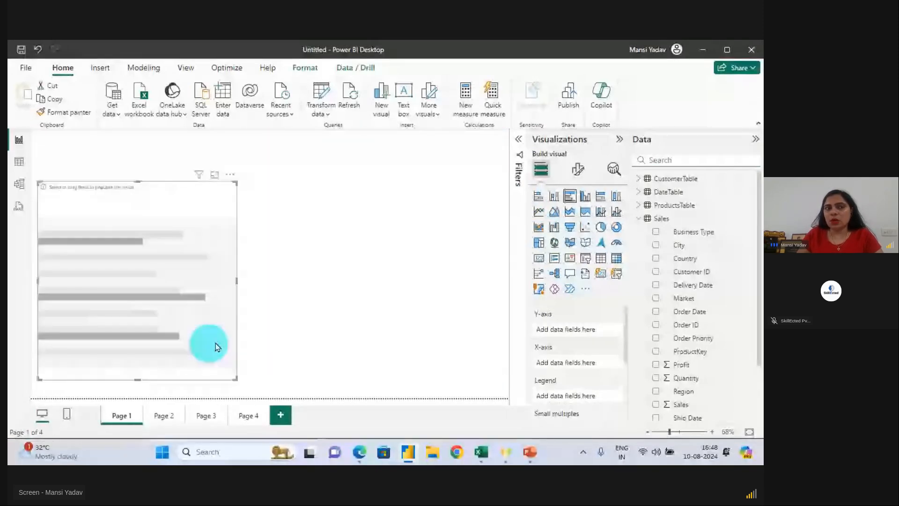
Mark the clustered bar chart type with a check mark and clear the mark.
key(ctrl+2)
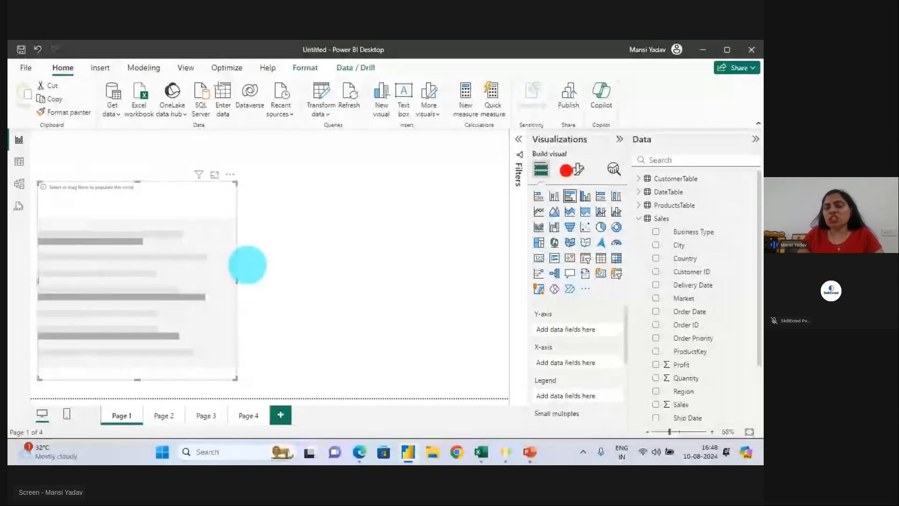
drag(567, 169, 598, 132)
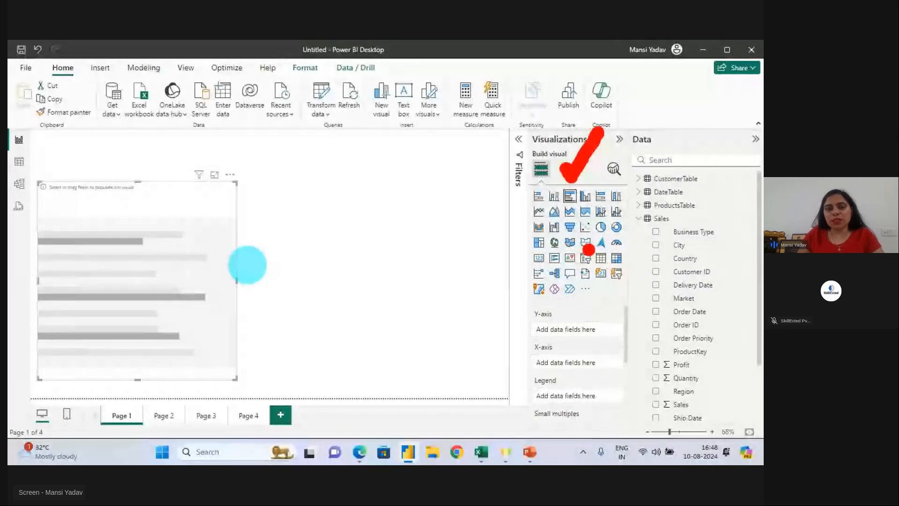
key(Escape)
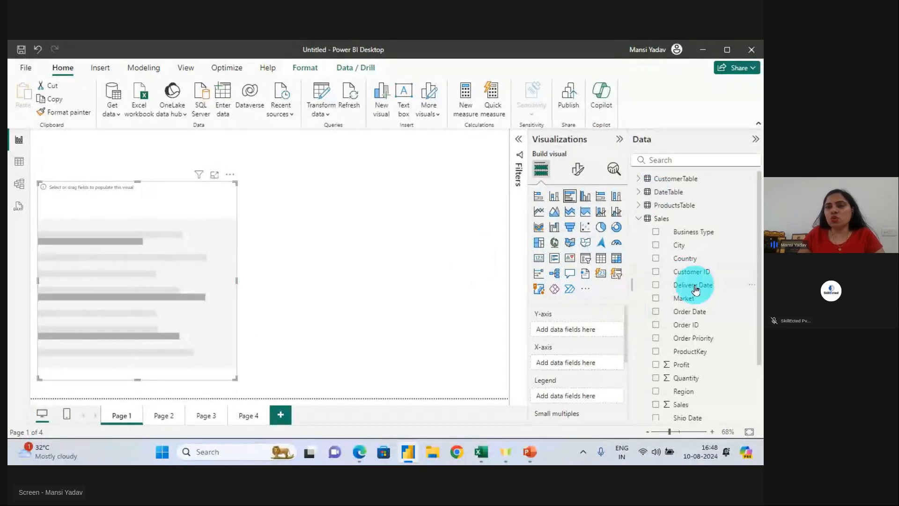
Search the fields for "cat", circle the magnified Category field, and add Category to the bar chart.
click(667, 160)
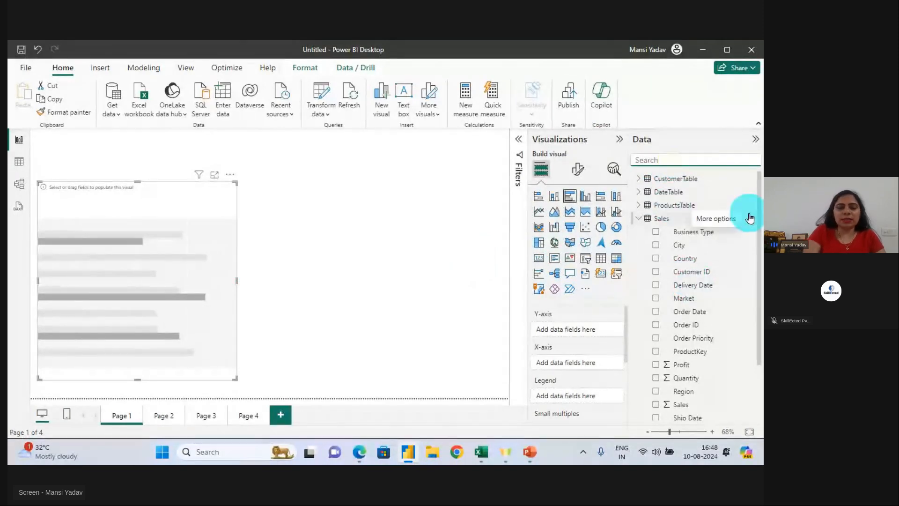
text(cate)
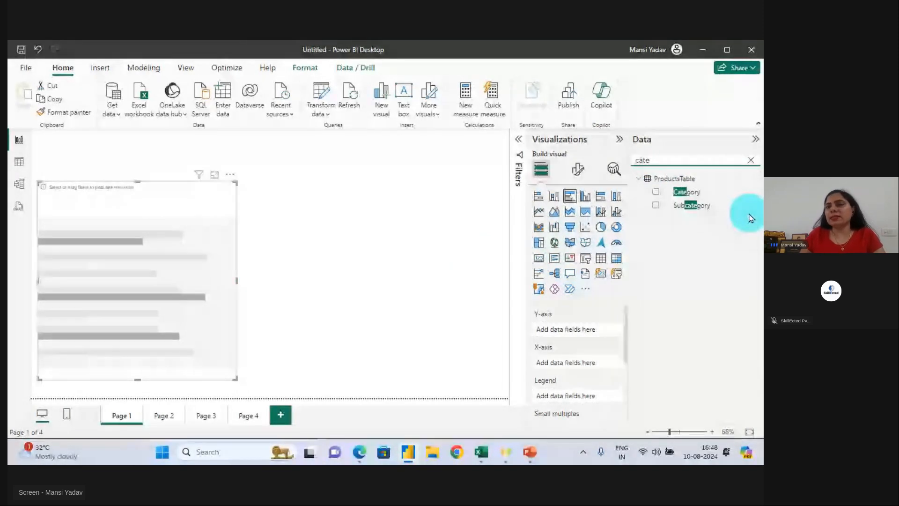
key(ctrl+1)
click(741, 213)
mouse_move(680, 149)
mouse_down()
mouse_move(613, 134)
mouse_move(698, 172)
mouse_move(669, 148)
mouse_up()
key(Escape)
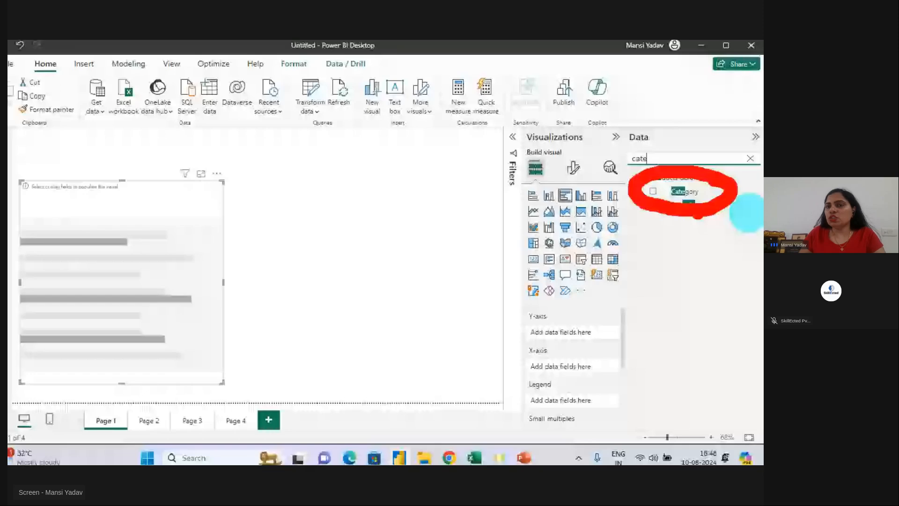
key(Escape)
text(cat)
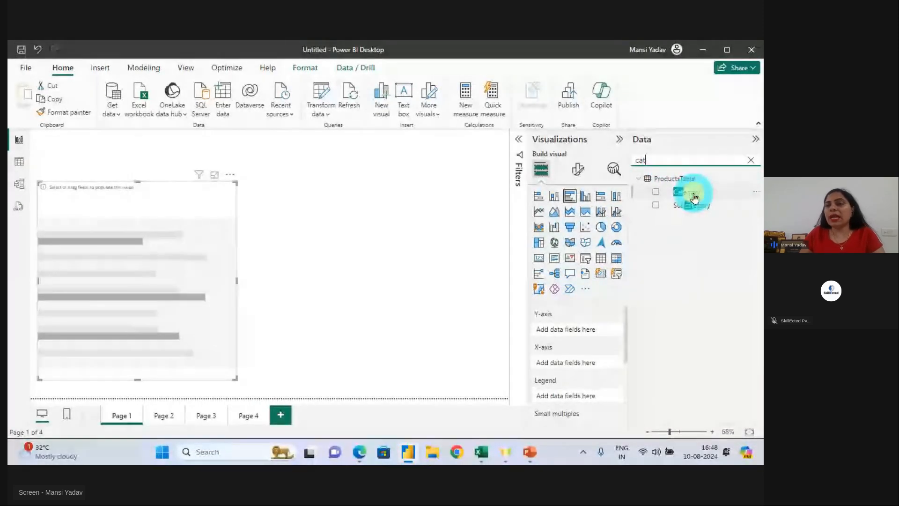
drag(694, 196, 141, 275)
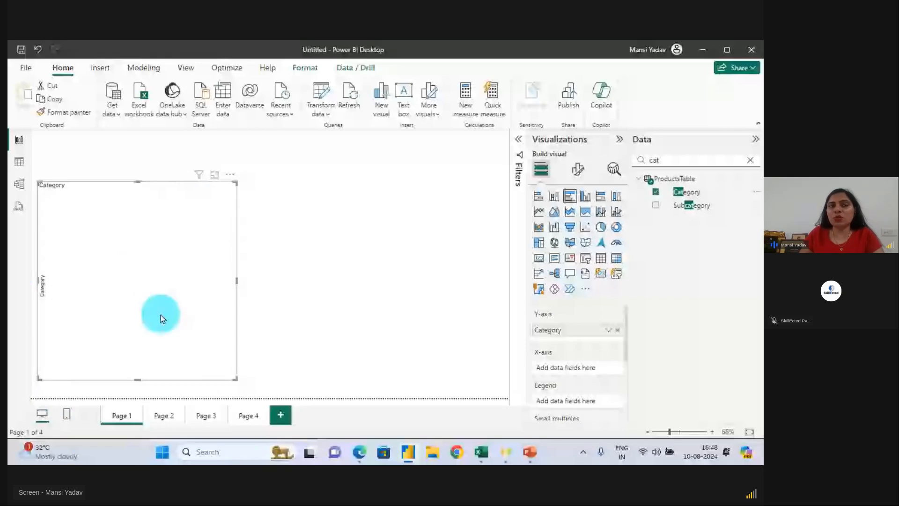
Circle the Category title on the bar chart, mark the magnified field search results, and clear the marks.
key(ctrl+2)
mouse_move(85, 172)
mouse_down()
mouse_move(47, 157)
mouse_move(91, 203)
mouse_move(74, 147)
mouse_up()
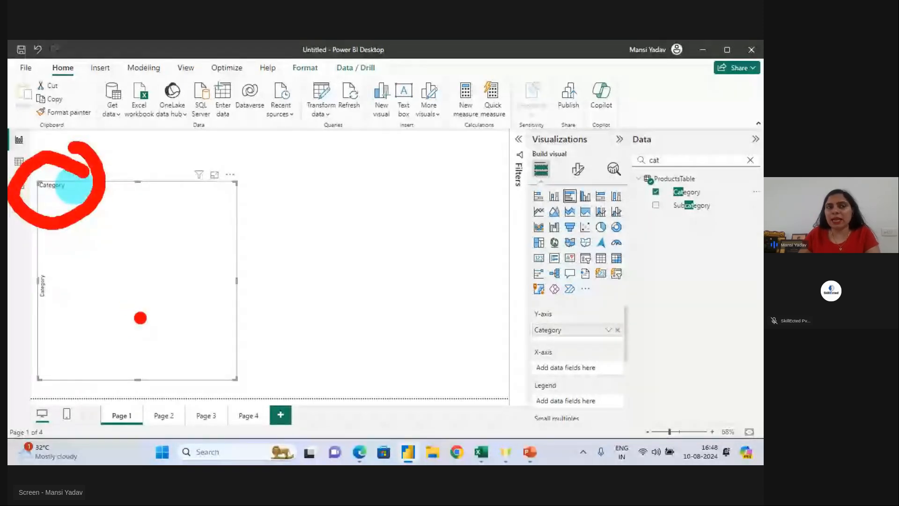
key(Escape)
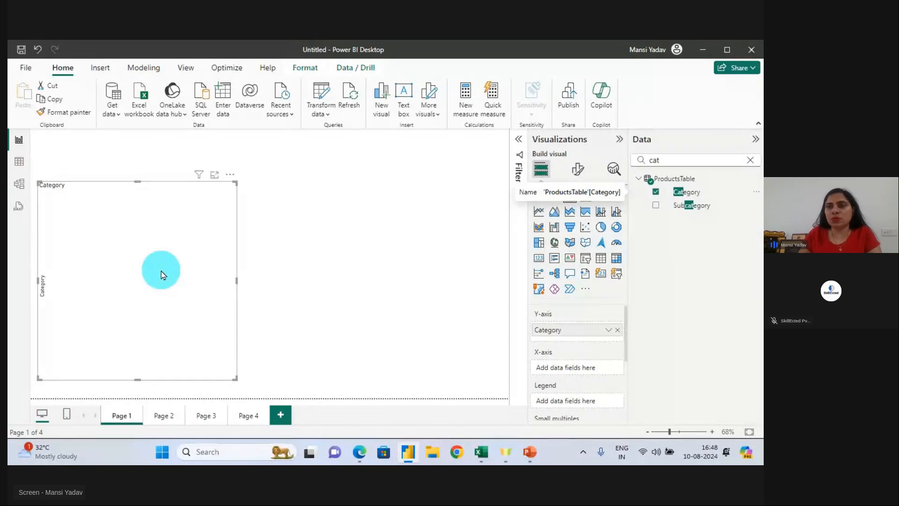
key(ctrl+1)
mouse_move(759, 99)
mouse_down()
mouse_move(679, 77)
mouse_move(756, 140)
mouse_move(707, 183)
mouse_up()
key(Escape)
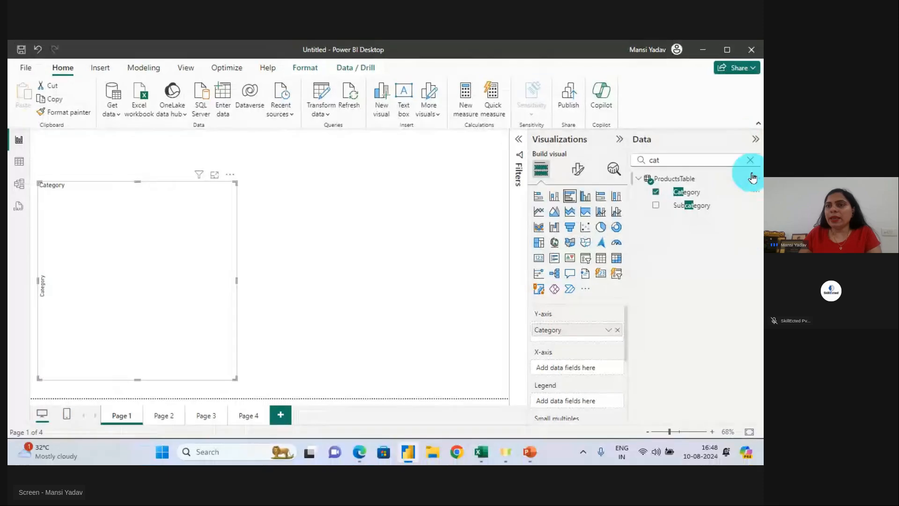
Search the fields for "sales", circle the magnified Sales field, and add Sales to the bar chart.
click(750, 160)
text(sales)
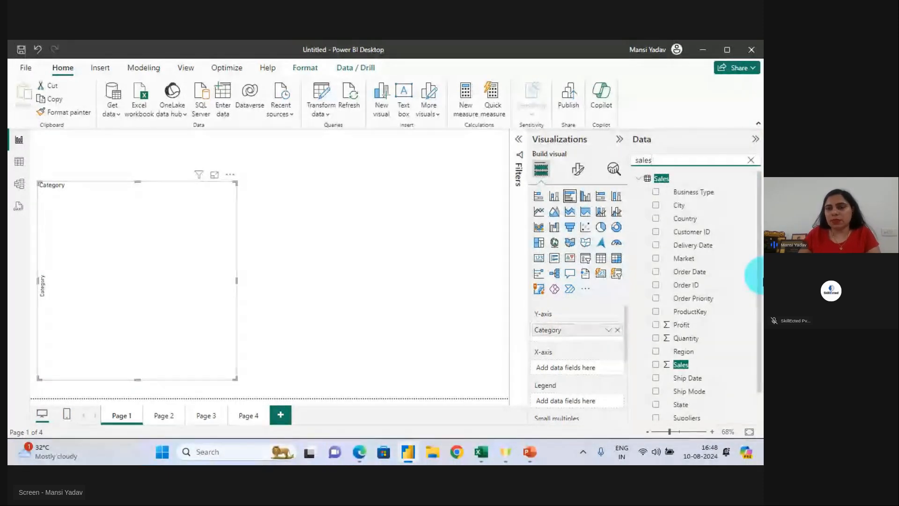
key(ctrl+1)
click(738, 446)
mouse_move(670, 239)
mouse_down()
mouse_move(507, 274)
mouse_move(636, 192)
mouse_up()
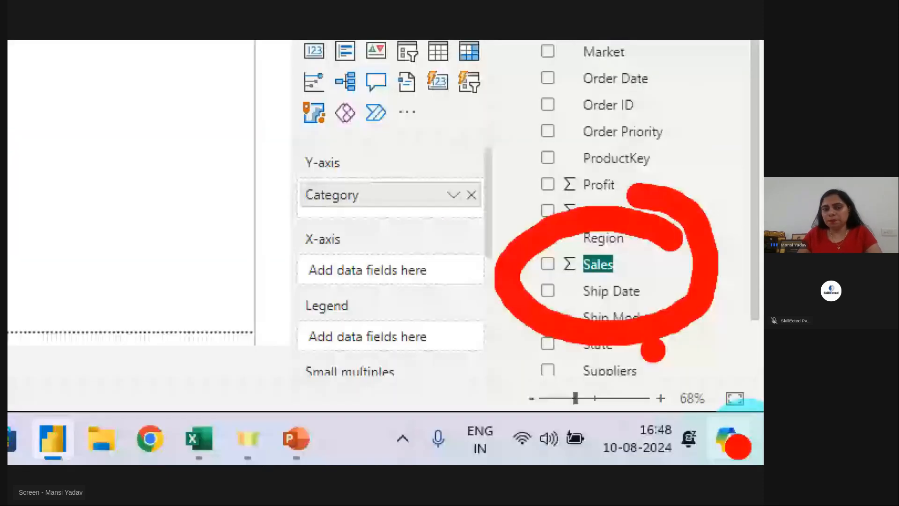
key(Escape)
mouse_move(680, 364)
mouse_down()
mouse_move(391, 281)
mouse_move(174, 286)
mouse_up()
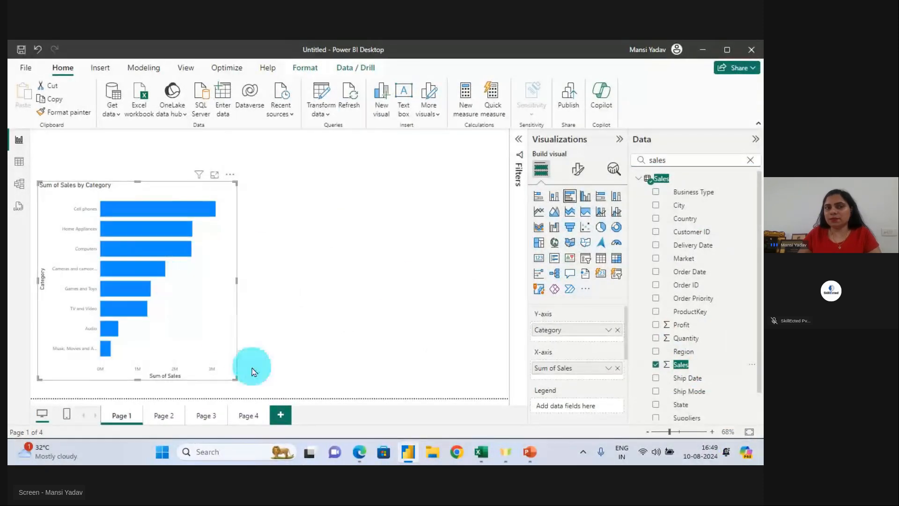
Shrink the Sum of Sales by Category chart into the page's lower-left area and insert a clustered column chart.
drag(233, 375, 198, 373)
click(301, 351)
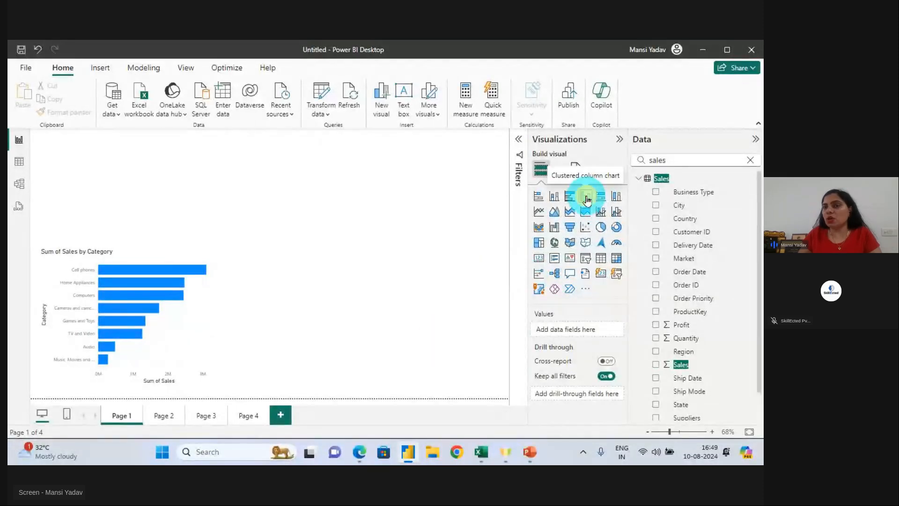
click(586, 196)
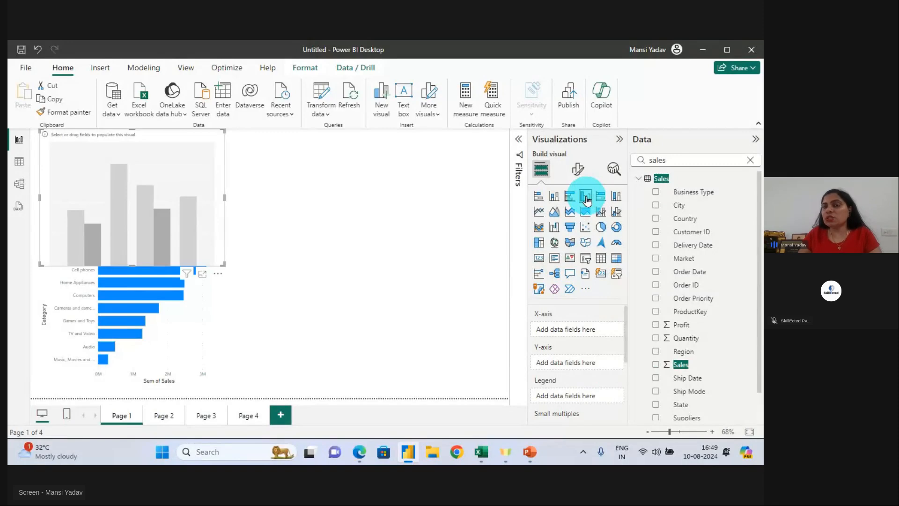
Move the empty clustered column chart beside the Sum of Sales by Category bar chart and add the Sales field to it.
click(324, 222)
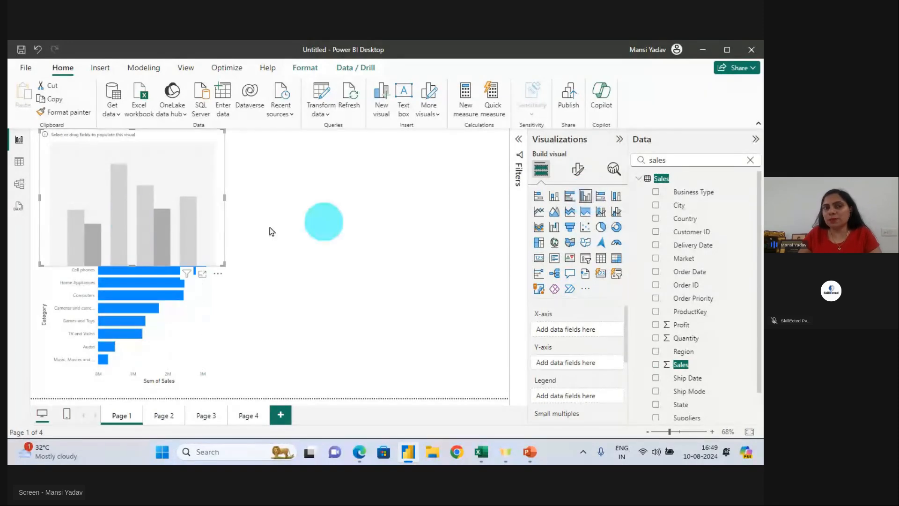
click(131, 218)
drag(132, 223, 362, 324)
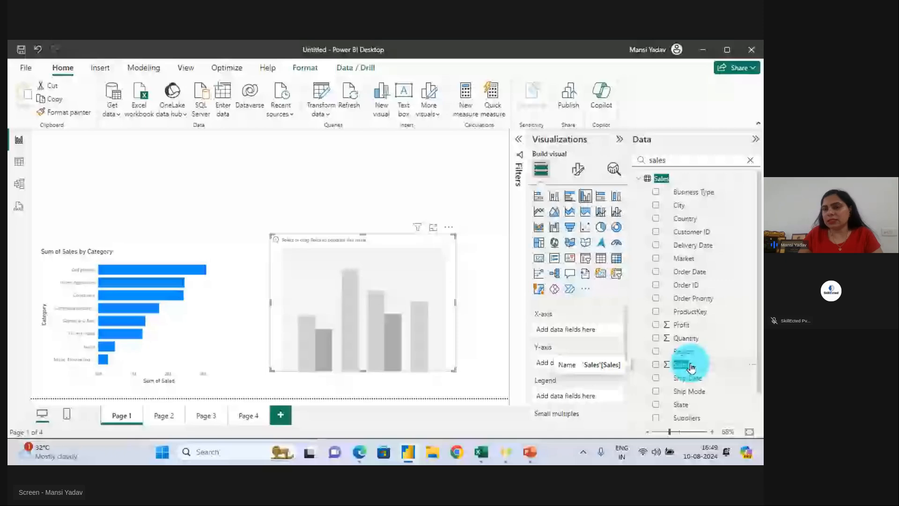
drag(684, 369, 370, 315)
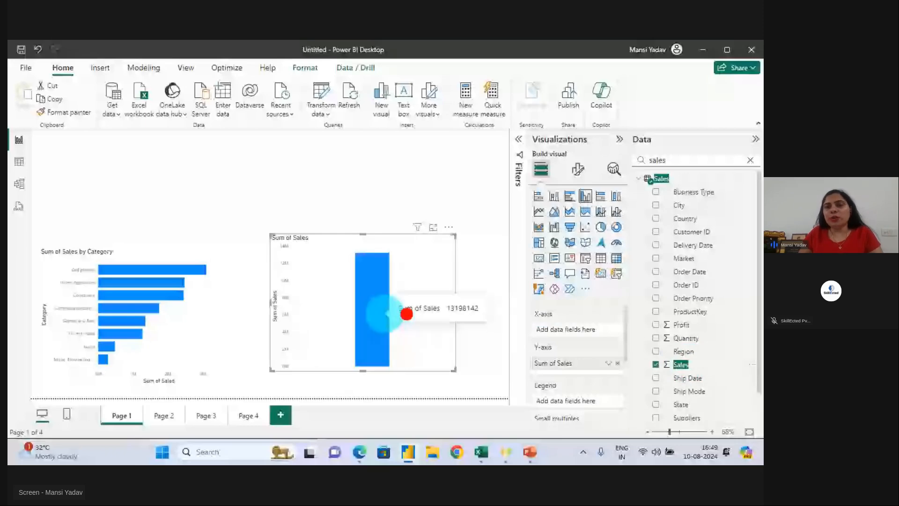
mouse_move(716, 315)
mouse_down()
mouse_move(593, 196)
mouse_move(363, 207)
mouse_move(426, 193)
mouse_up()
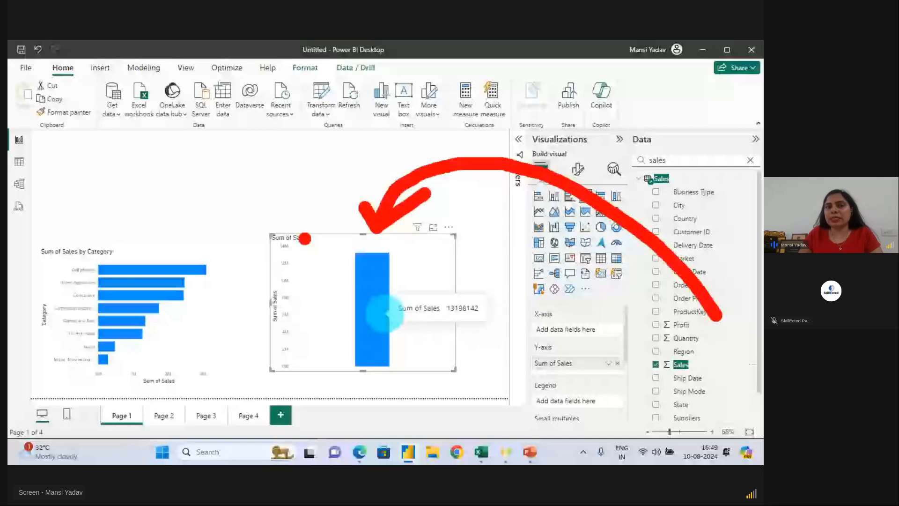
drag(269, 228, 477, 370)
drag(192, 140, 246, 183)
drag(180, 190, 250, 135)
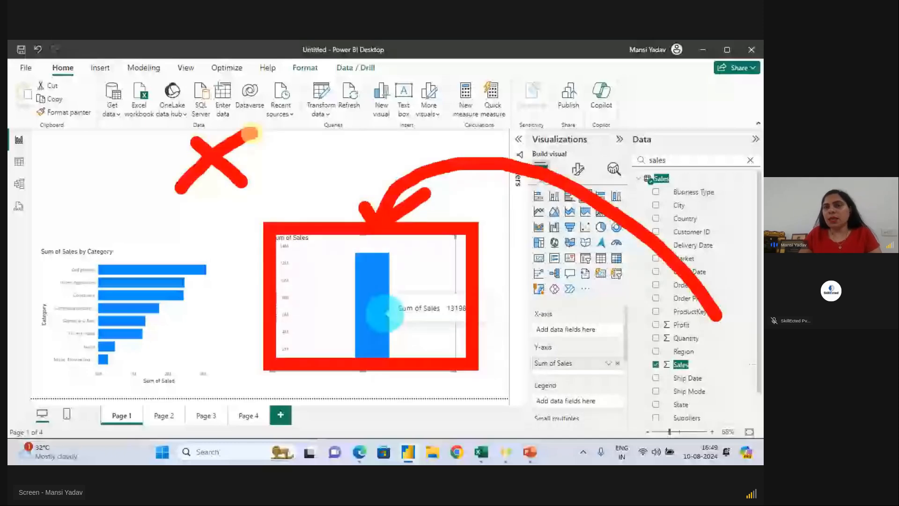
key(Escape)
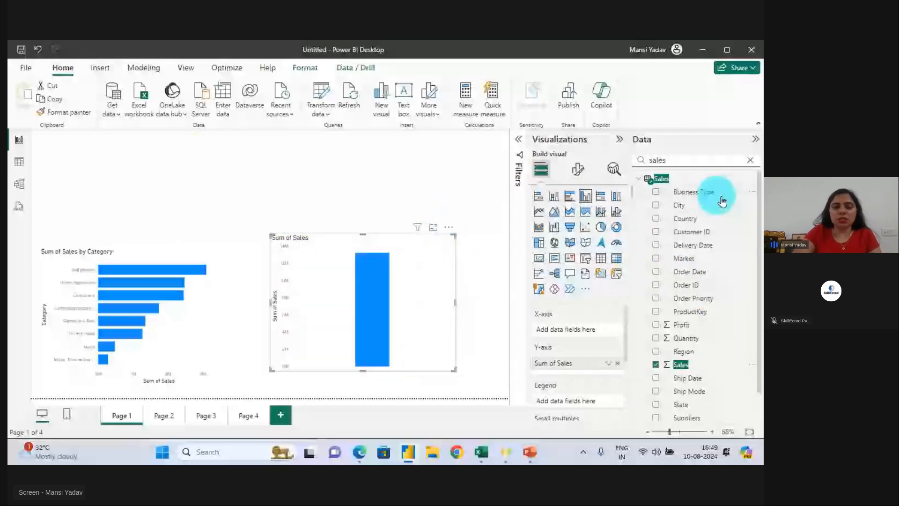
Search the data fields for "mark" and add the Market field to the column chart.
double_click(678, 160)
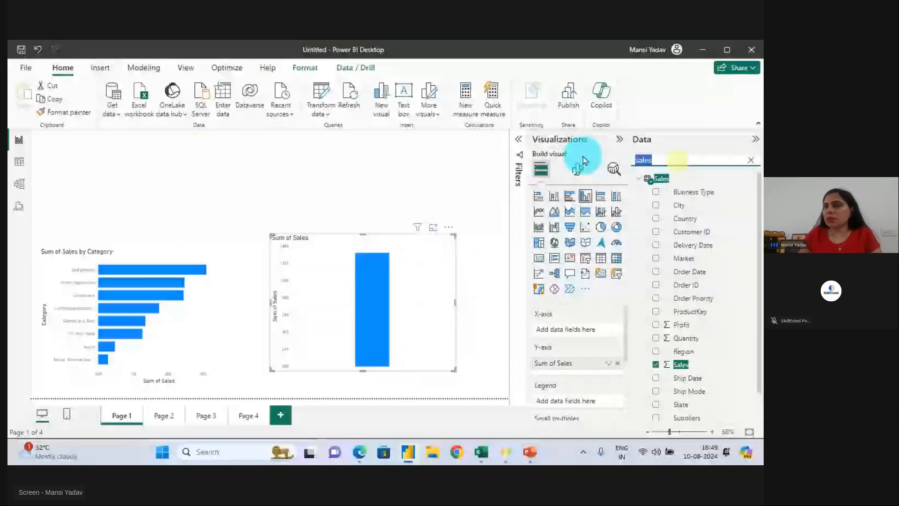
text(mark)
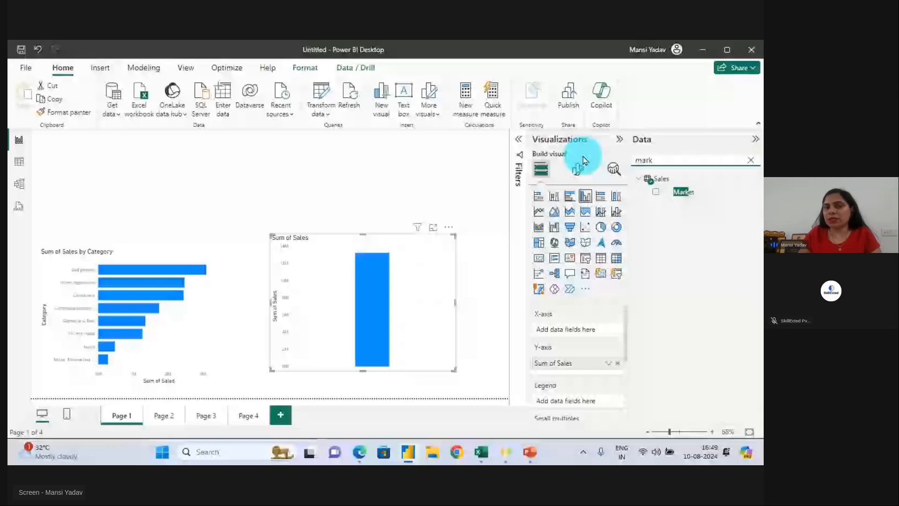
drag(681, 192, 408, 297)
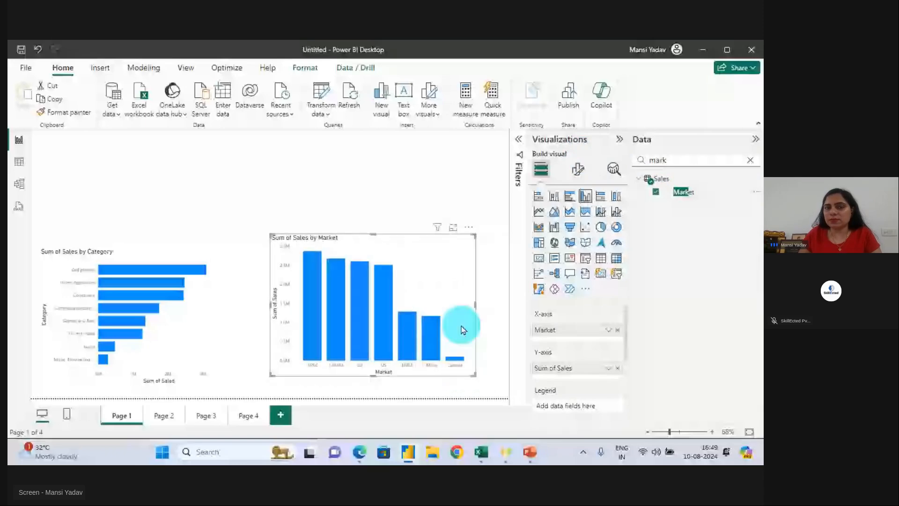
Switch to the live class page in the browser and read the participants' chat messages.
mouse_move(359, 452)
click(292, 395)
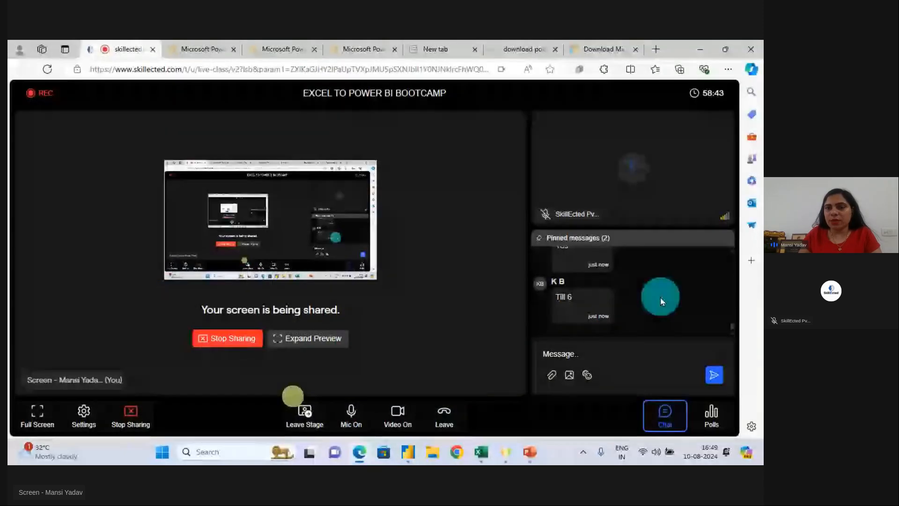
scroll(690, 289, up, 3)
scroll(698, 274, down, 2)
scroll(703, 277, down, 5)
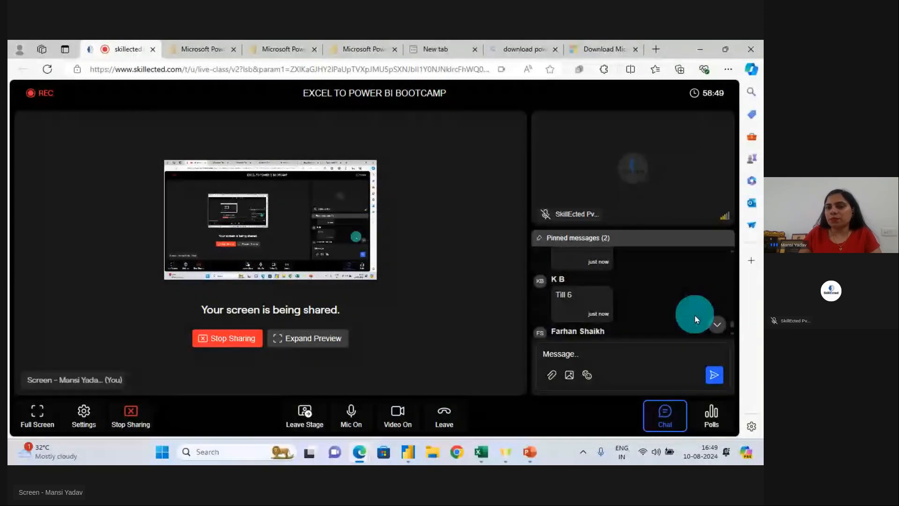
scroll(698, 316, down, 5)
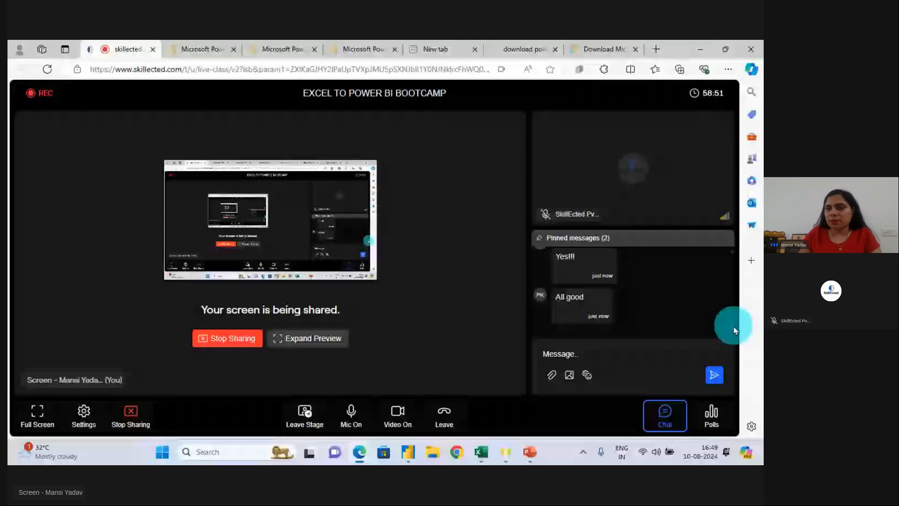
scroll(733, 330, up, 4)
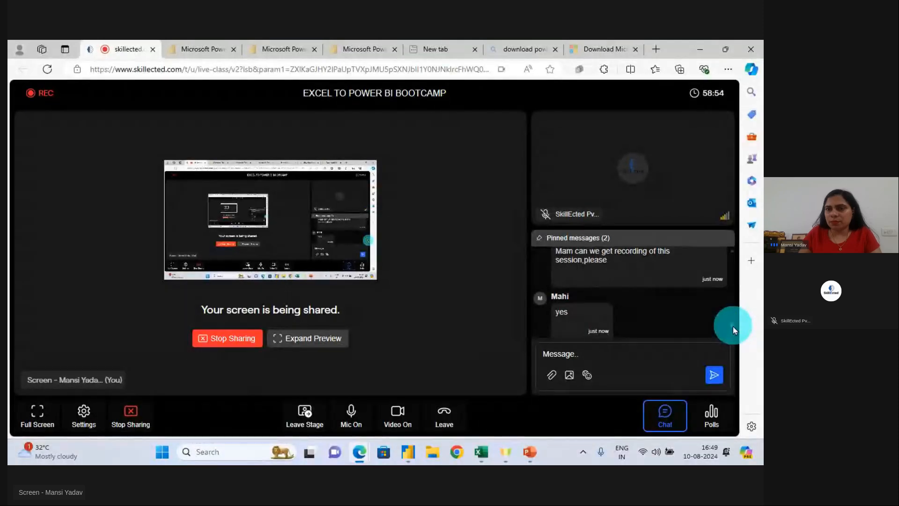
scroll(732, 328, down, 4)
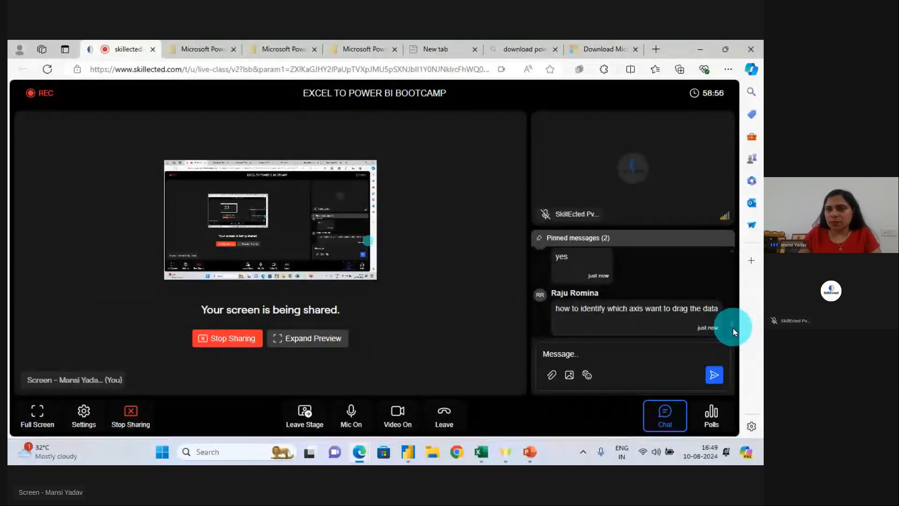
scroll(695, 318, up, 2)
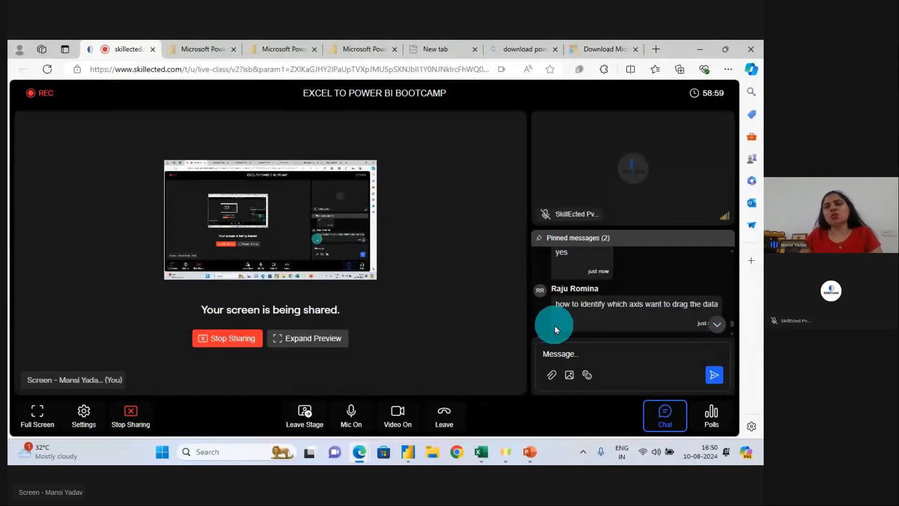
Switch back to Power BI Desktop, check the column chart's axis fields and clear the data field search.
key(alt+Tab)
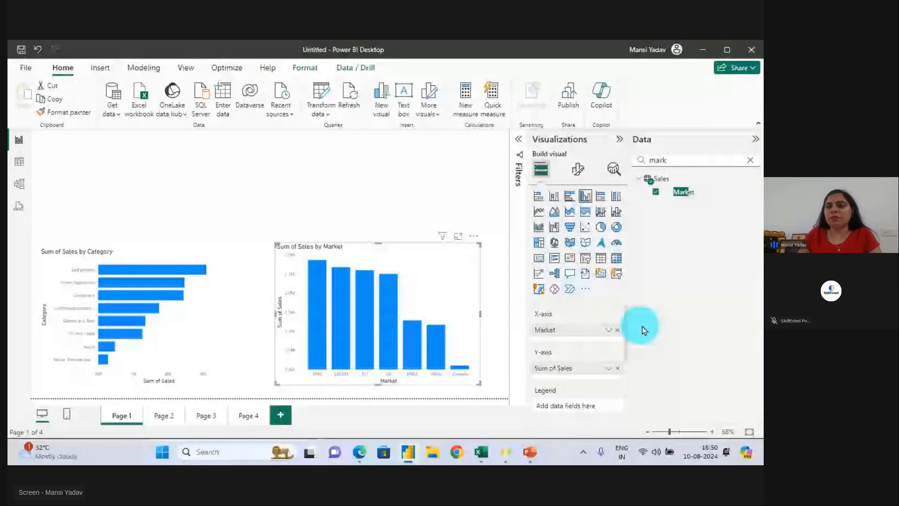
key(ctrl+2)
mouse_move(557, 294)
mouse_down()
mouse_move(505, 406)
mouse_move(612, 381)
mouse_up()
mouse_move(585, 238)
mouse_down()
mouse_move(591, 261)
mouse_move(655, 197)
mouse_up()
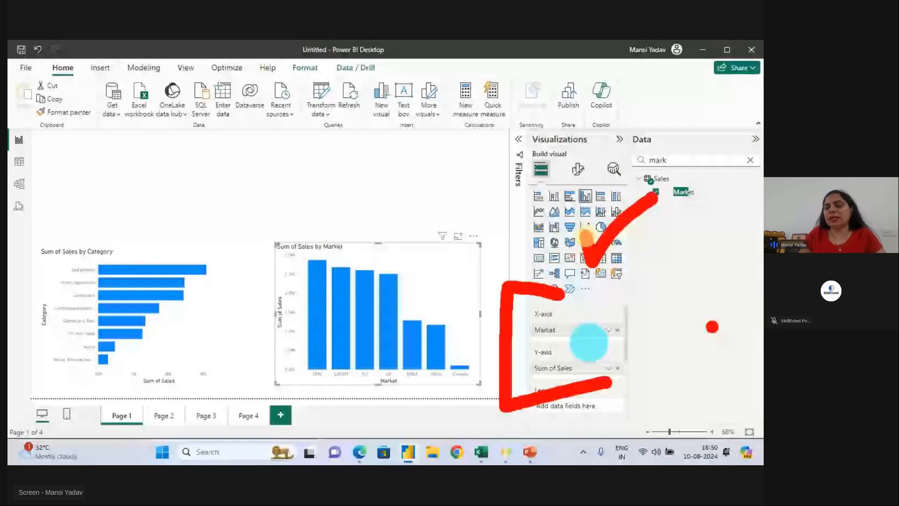
key(Escape)
click(750, 159)
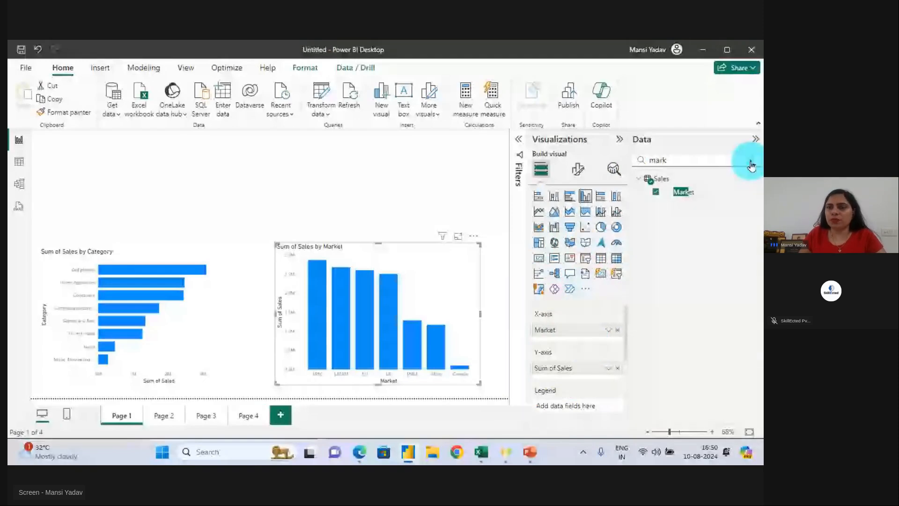
Check the class chat in the browser and examine the X-axis and Y-axis fields of the column chart in Power BI.
key(alt+Tab)
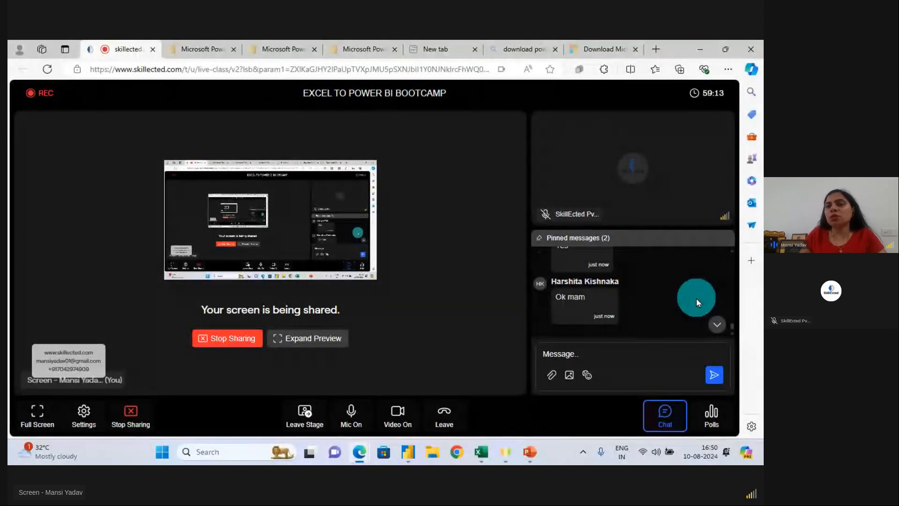
key(alt+Tab)
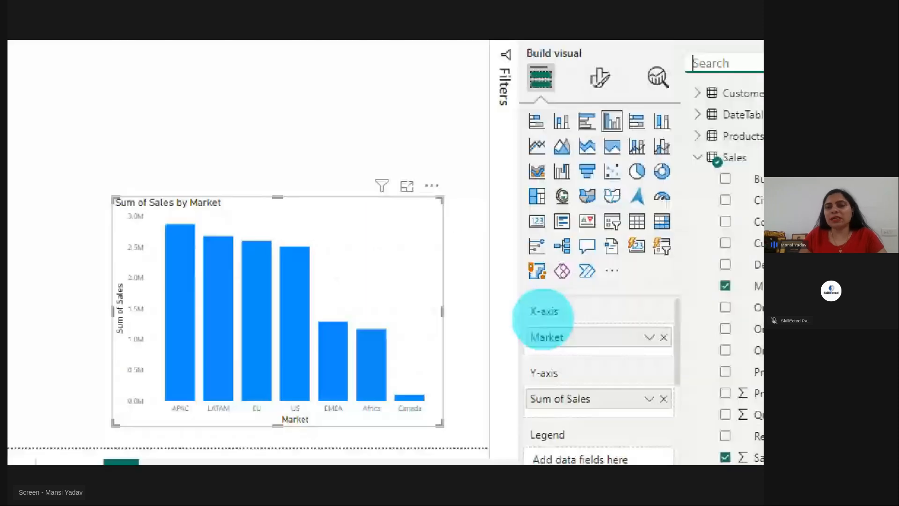
mouse_move(557, 229)
mouse_down()
mouse_move(466, 381)
mouse_move(625, 415)
mouse_up()
key(Escape)
key(ctrl+2)
mouse_move(715, 290)
mouse_down()
mouse_move(442, 287)
mouse_move(412, 316)
mouse_up()
key(Escape)
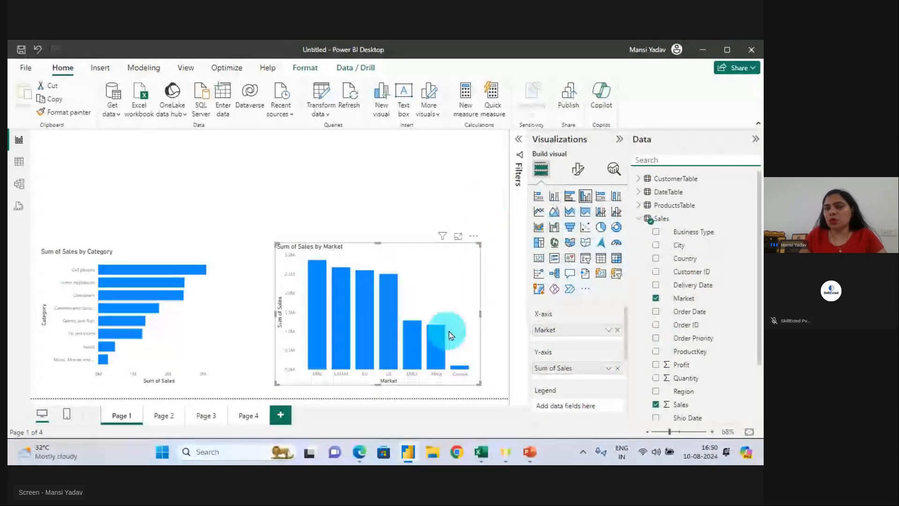
key(alt+Tab)
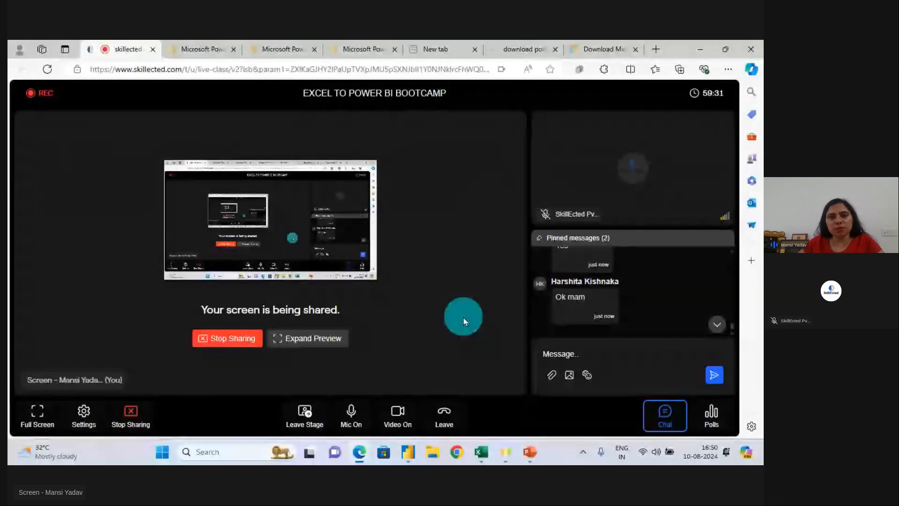
key(alt+Tab)
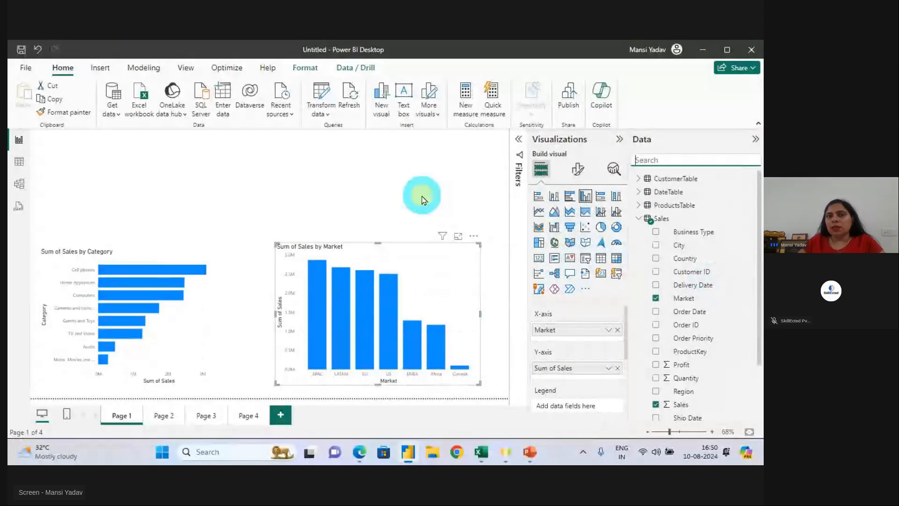
Deselect the column chart and review the titles of the category and market sales charts.
click(418, 197)
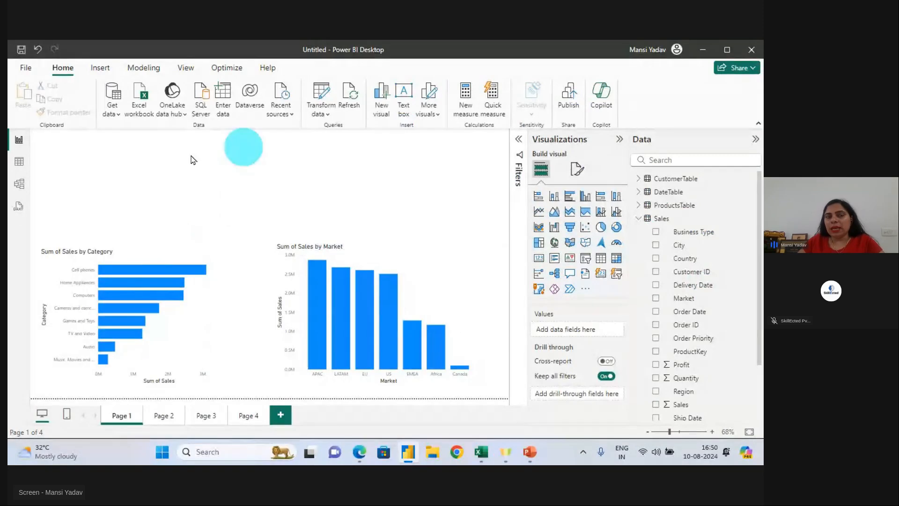
click(112, 252)
drag(133, 254, 182, 213)
mouse_move(311, 270)
mouse_down()
mouse_move(330, 283)
mouse_move(396, 225)
mouse_up()
key(Escape)
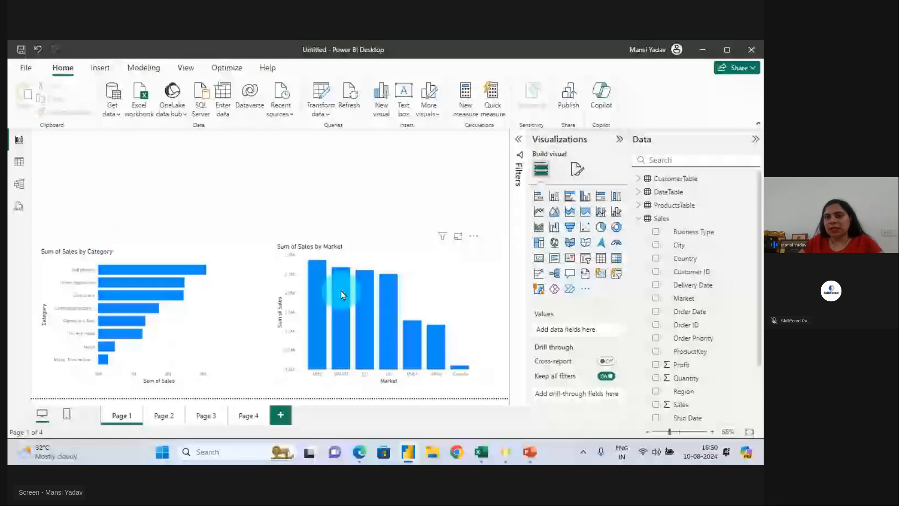
key(alt+Tab)
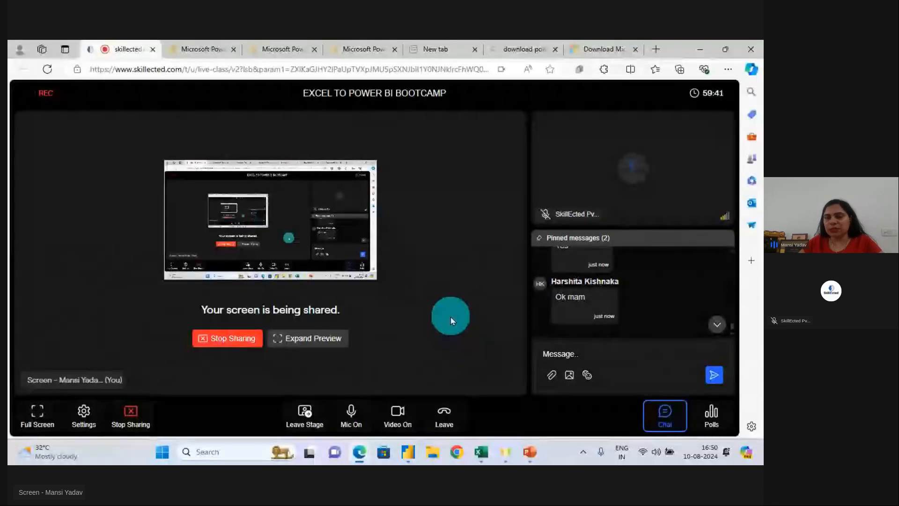
key(alt+Tab)
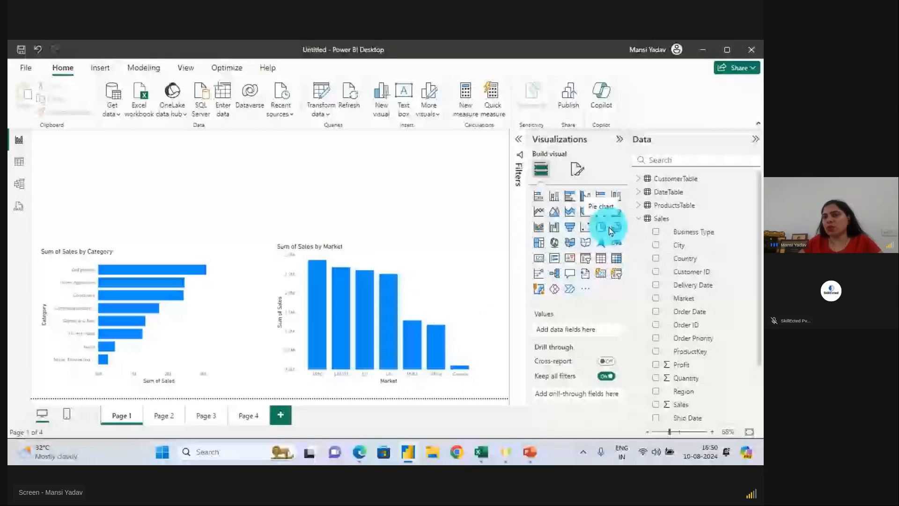
Switch to the Global Super Store Data workbook in Excel and view the chart types available for insertion.
key(alt+Tab)
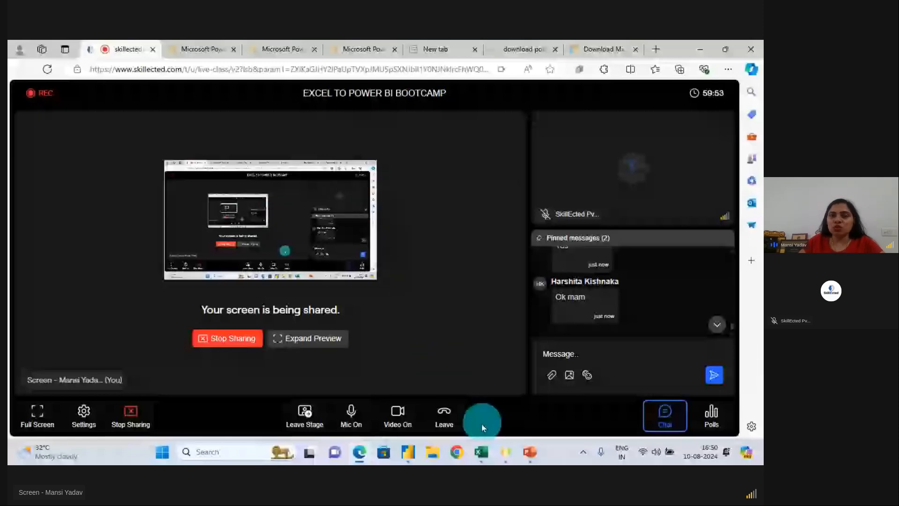
mouse_move(481, 452)
click(421, 398)
click(367, 211)
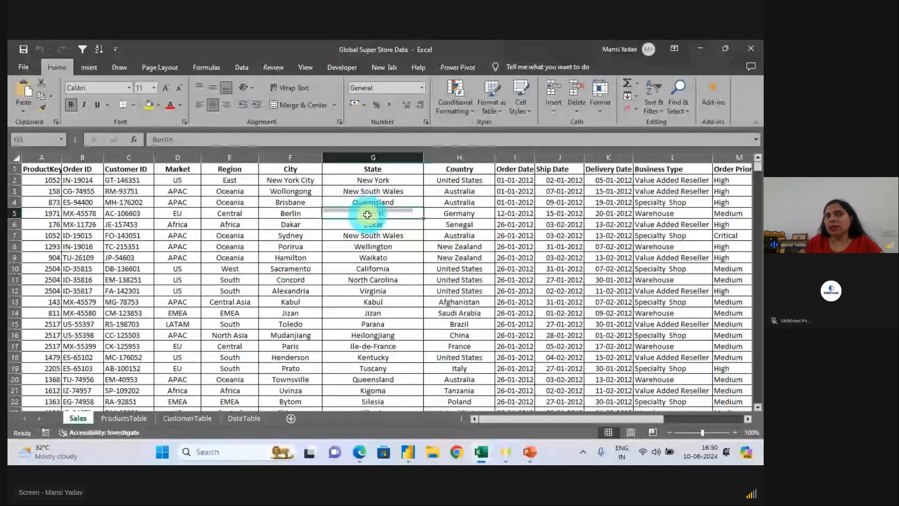
click(89, 67)
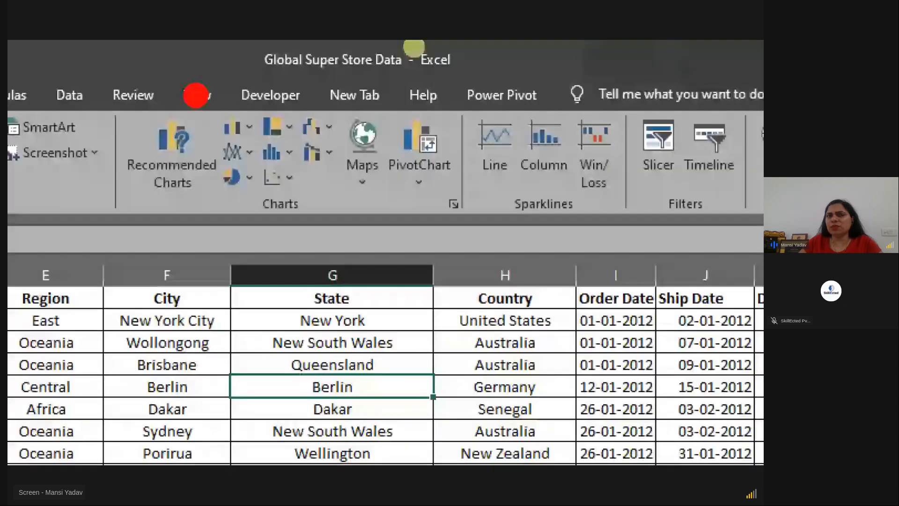
drag(196, 95, 399, 231)
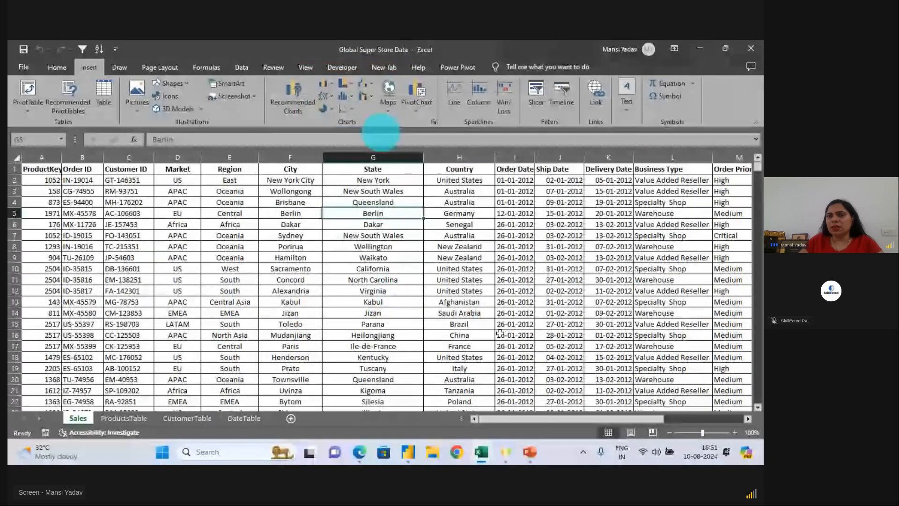
Return to Power BI Desktop, examine the gallery of visual types and show the options for getting more visuals.
key(alt+Tab)
key(alt+Tab)
key(alt+Tab)
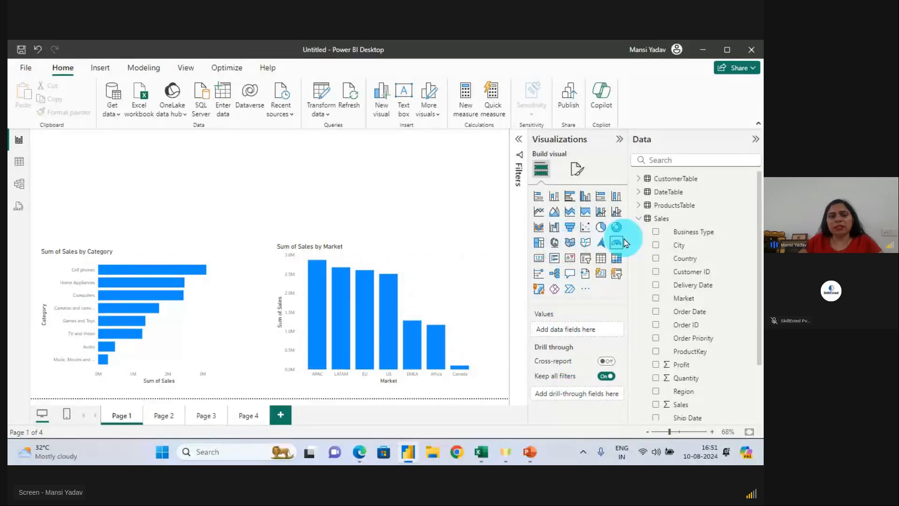
mouse_move(519, 174)
mouse_down()
mouse_move(658, 299)
mouse_move(649, 303)
mouse_up()
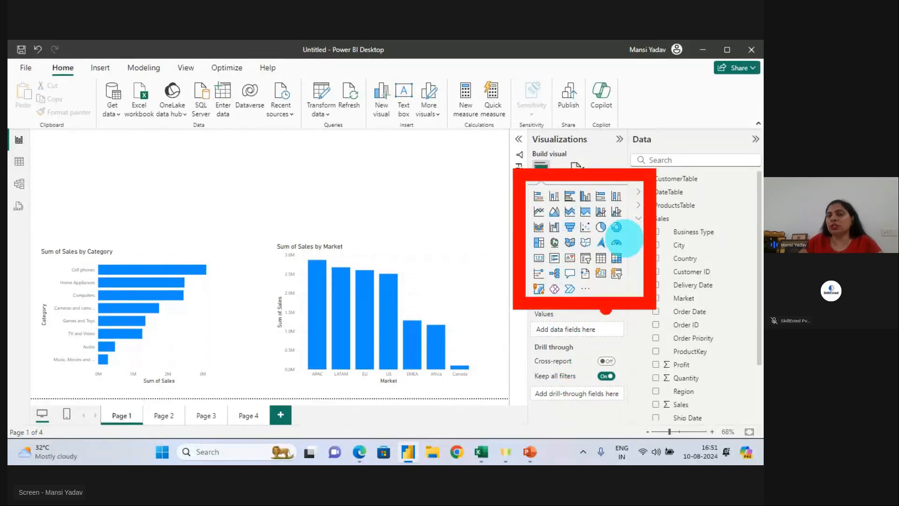
click(585, 288)
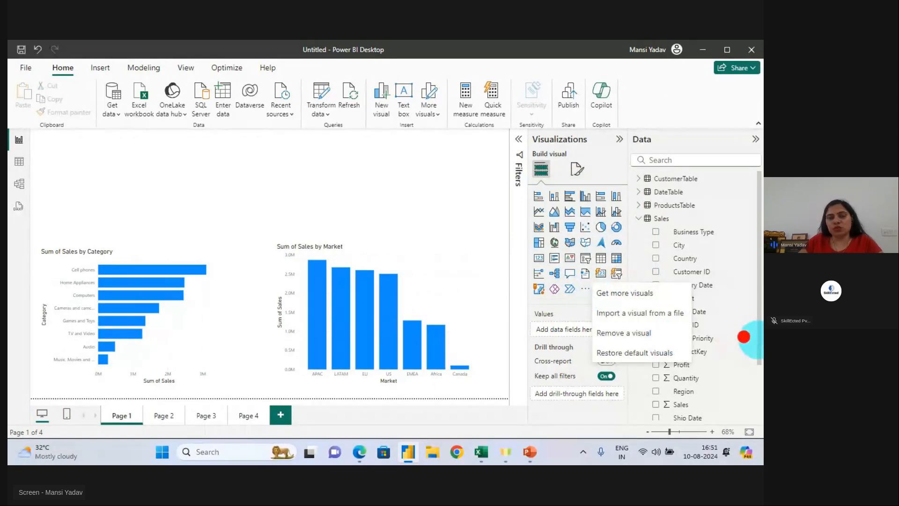
drag(585, 273, 681, 315)
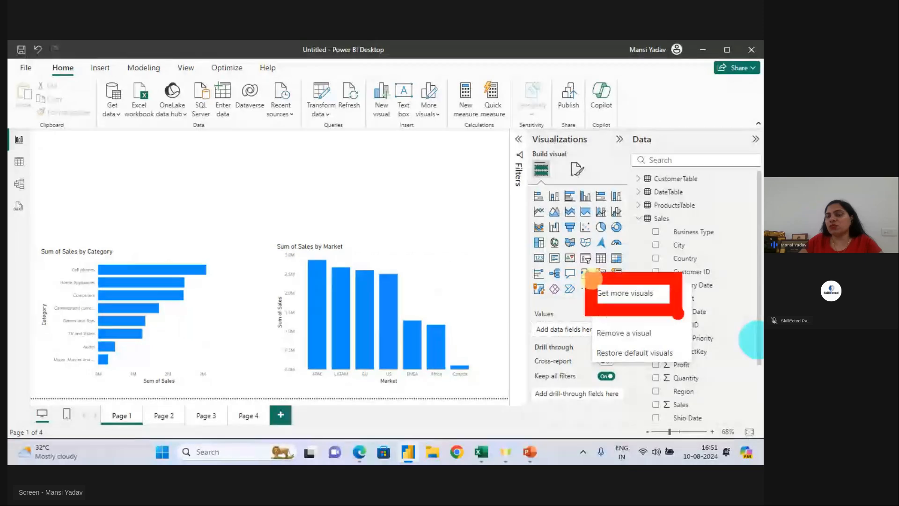
Mark up the visuals gallery with a tick, handwrite "Report" across the report page, and clear the annotations.
drag(476, 258, 546, 170)
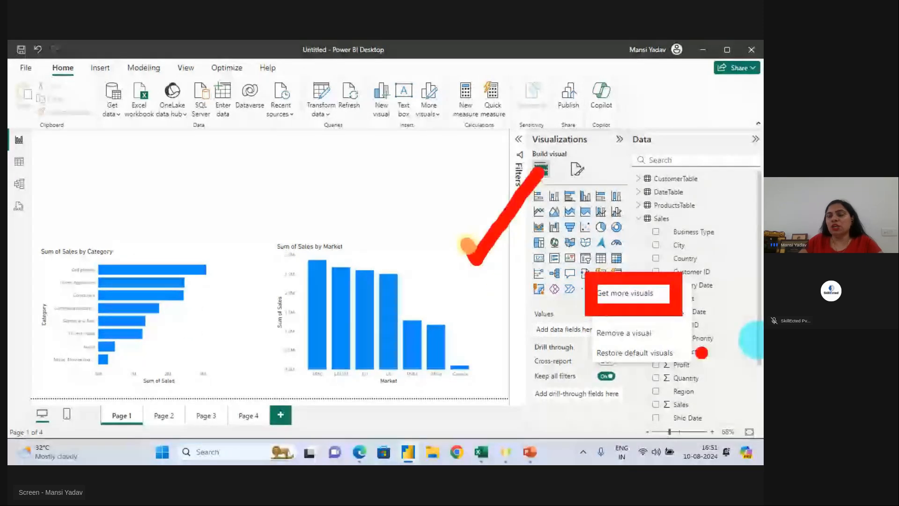
key(Escape)
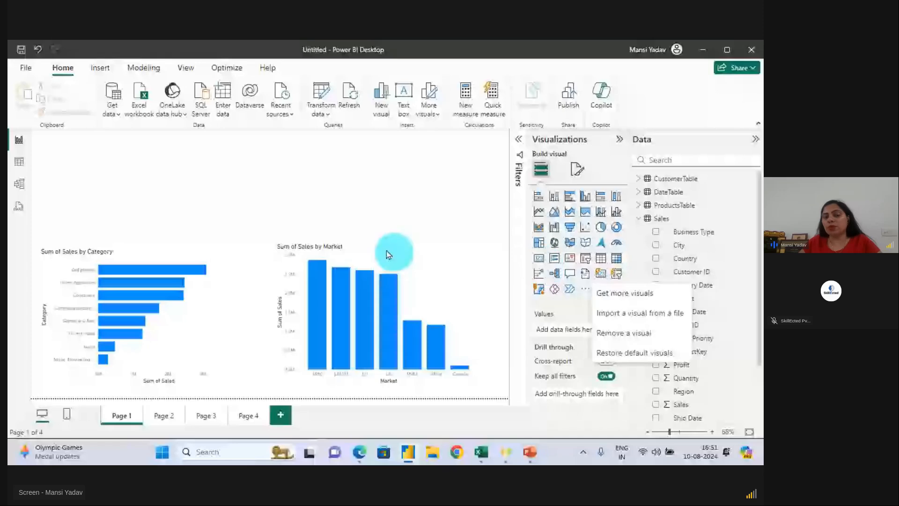
mouse_move(141, 185)
mouse_down()
mouse_move(180, 162)
mouse_move(210, 206)
mouse_move(271, 236)
mouse_up()
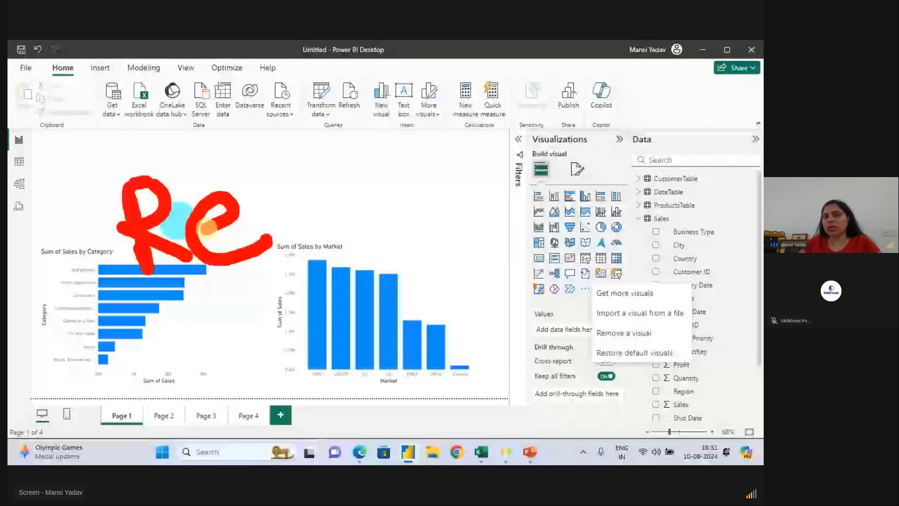
mouse_move(206, 228)
mouse_down()
mouse_move(393, 220)
mouse_move(421, 144)
mouse_move(414, 179)
mouse_up()
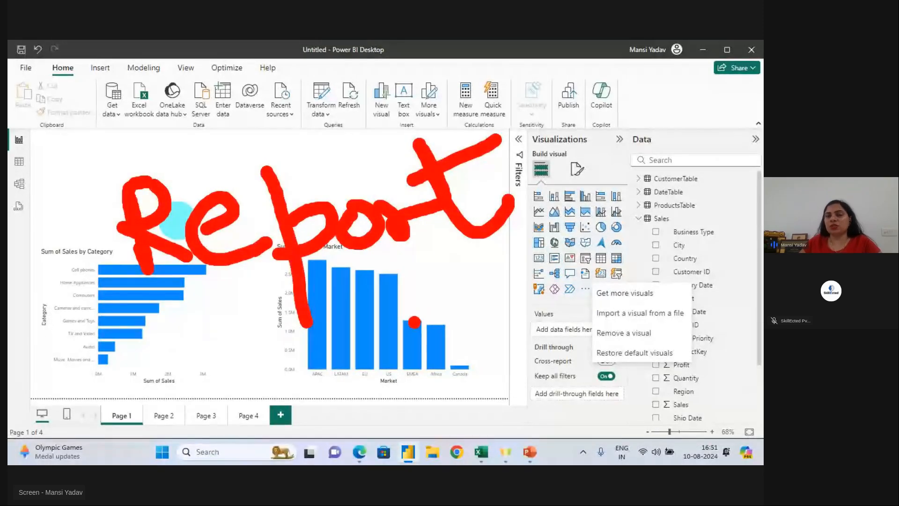
mouse_move(418, 48)
mouse_down()
mouse_move(333, 64)
mouse_move(346, 151)
mouse_move(329, 138)
mouse_move(398, 115)
mouse_up()
drag(417, 326, 453, 288)
drag(119, 338, 200, 314)
key(Escape)
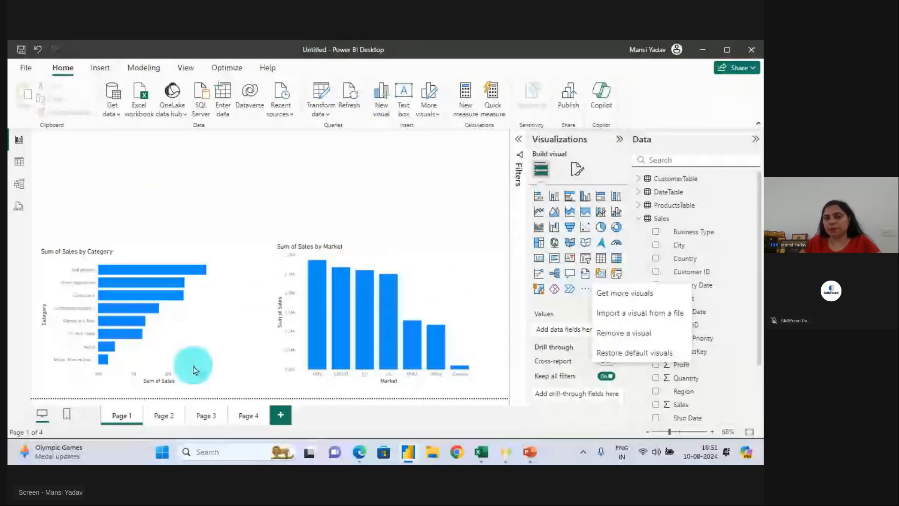
Switch to the class page in the browser and read the latest chat messages.
mouse_move(359, 451)
click(291, 403)
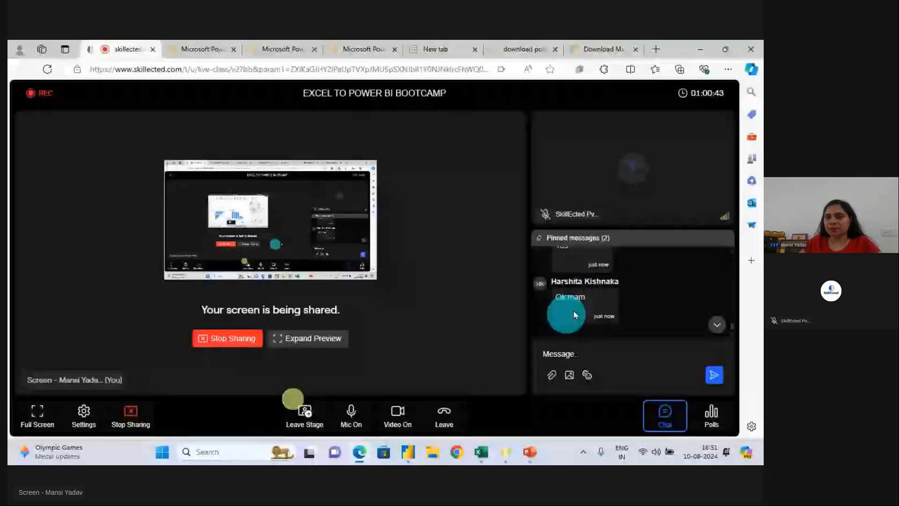
click(718, 325)
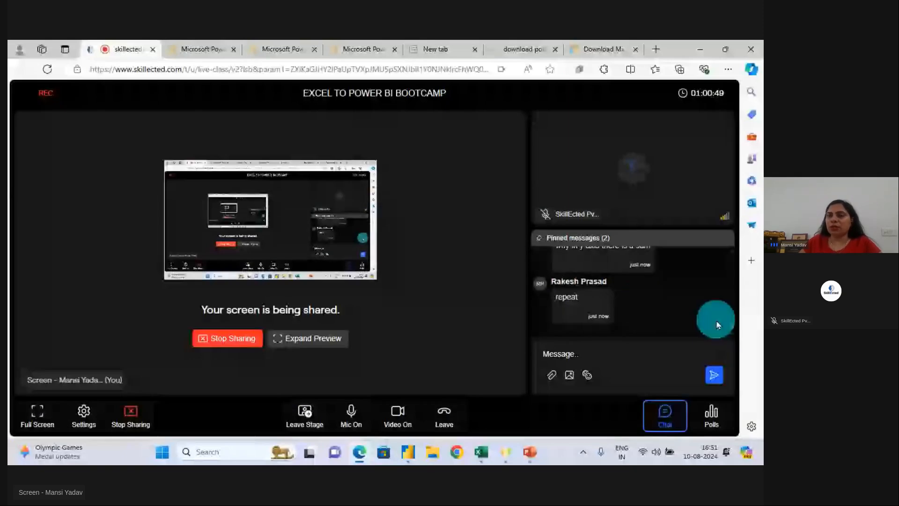
click(731, 327)
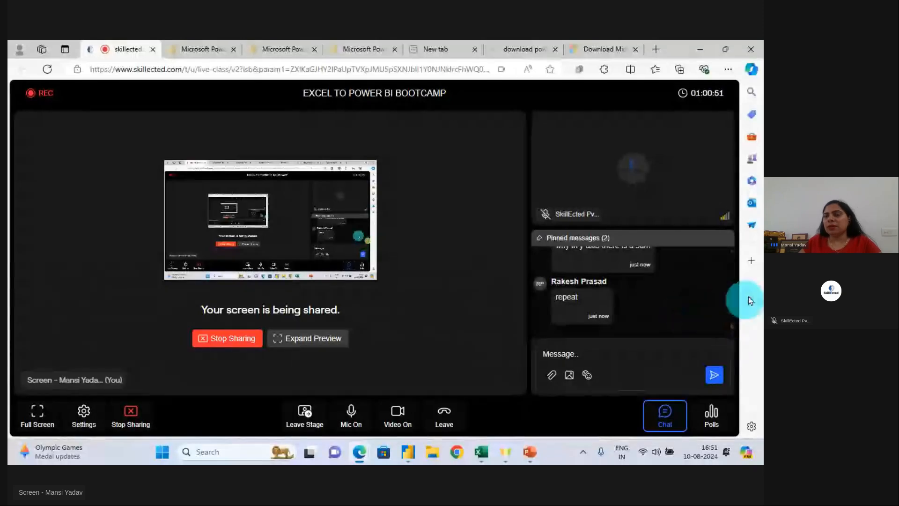
scroll(732, 255, up, 3)
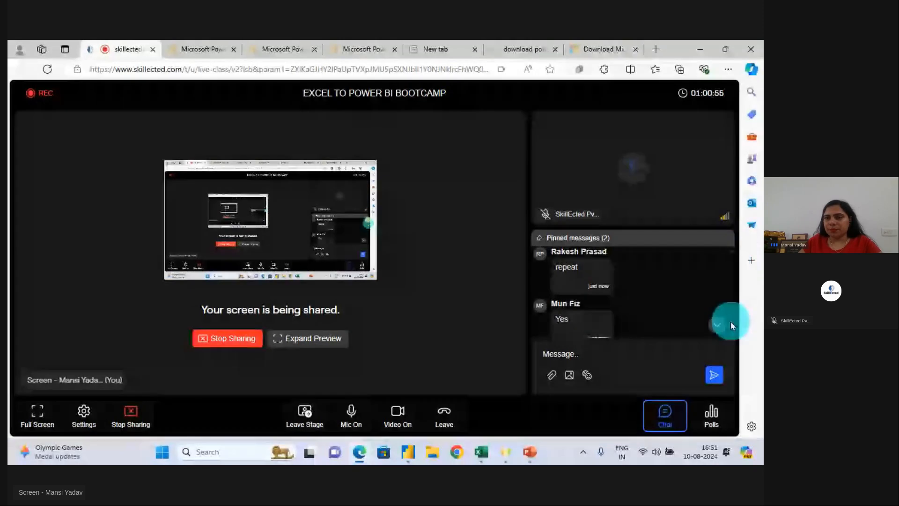
drag(732, 326, 731, 337)
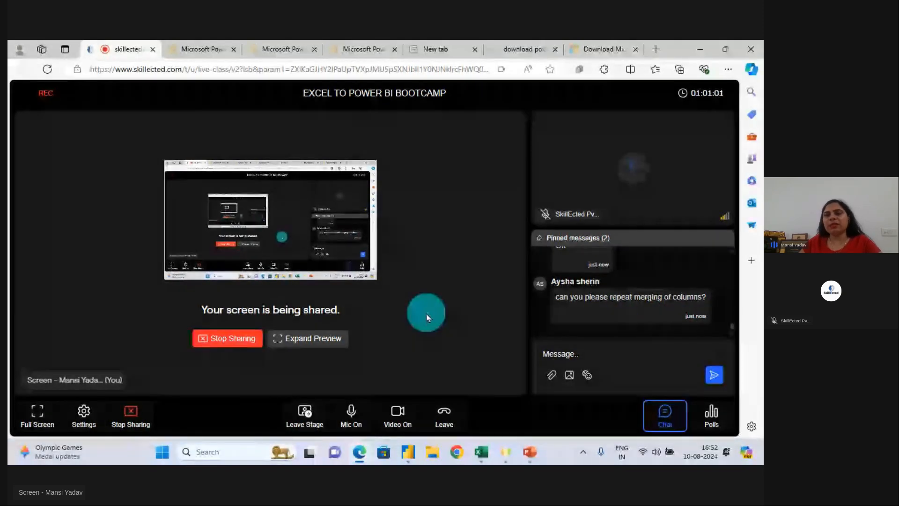
Return to Power BI, mark the table list in the Data pane, and check the class chat once more.
key(alt+Tab)
key(ctrl+2)
mouse_move(669, 163)
mouse_down()
mouse_move(697, 182)
mouse_move(664, 211)
mouse_up()
drag(638, 180, 736, 180)
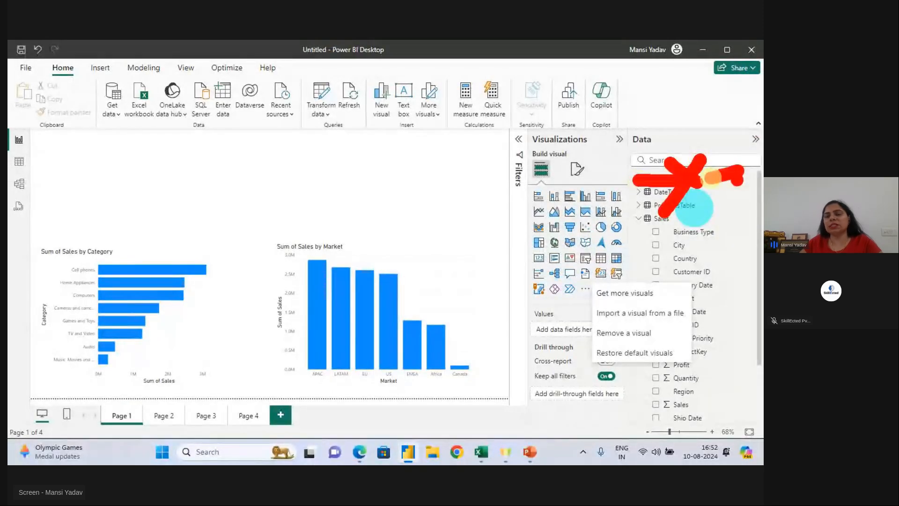
key(Escape)
key(alt+Tab)
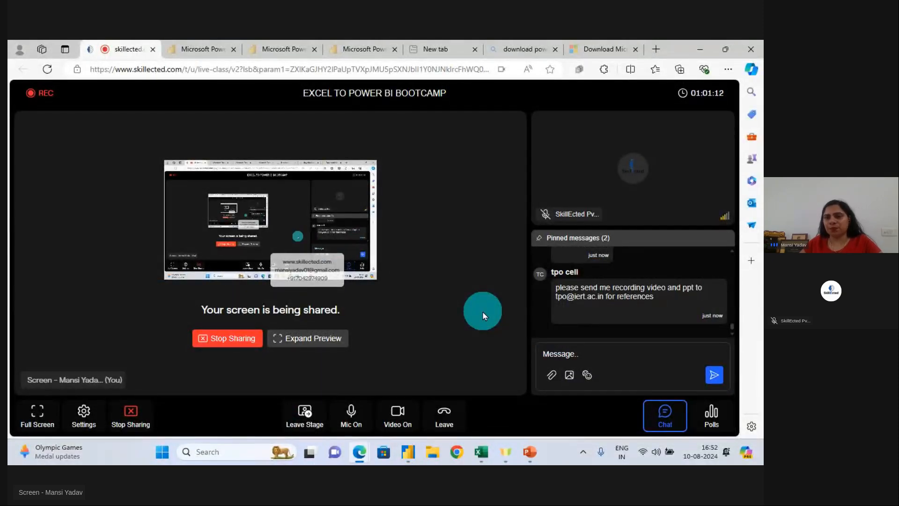
key(alt+Tab)
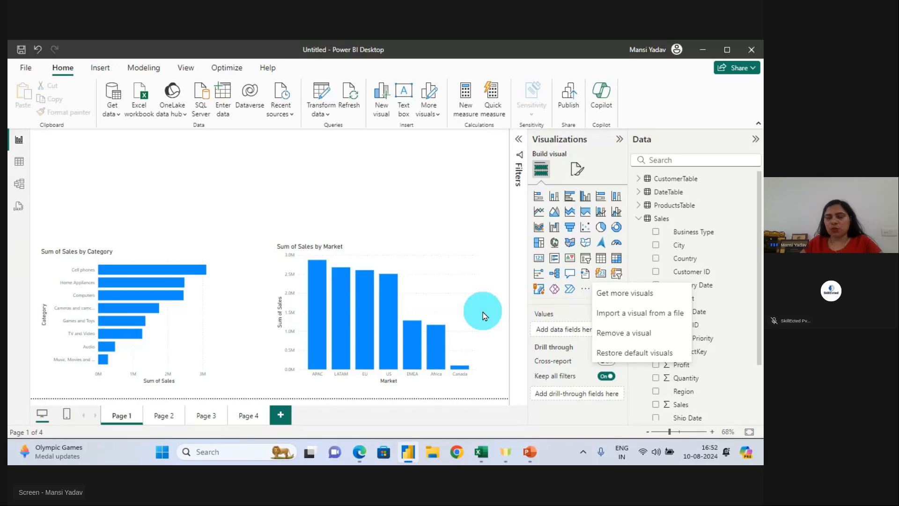
Collapse the Sales table's field list, circle the pie and donut visual types, and clear the markings.
click(639, 218)
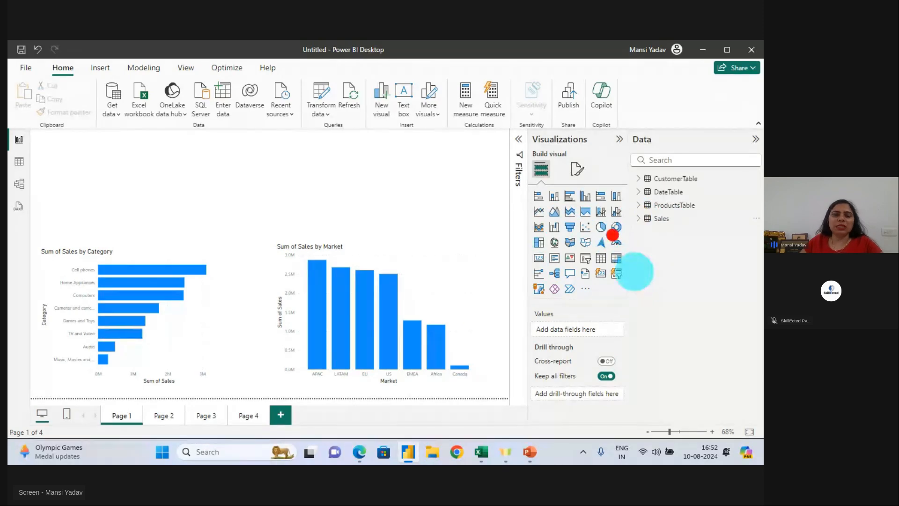
mouse_move(629, 213)
mouse_down()
mouse_move(598, 211)
mouse_move(614, 248)
mouse_move(604, 207)
mouse_up()
click(614, 376)
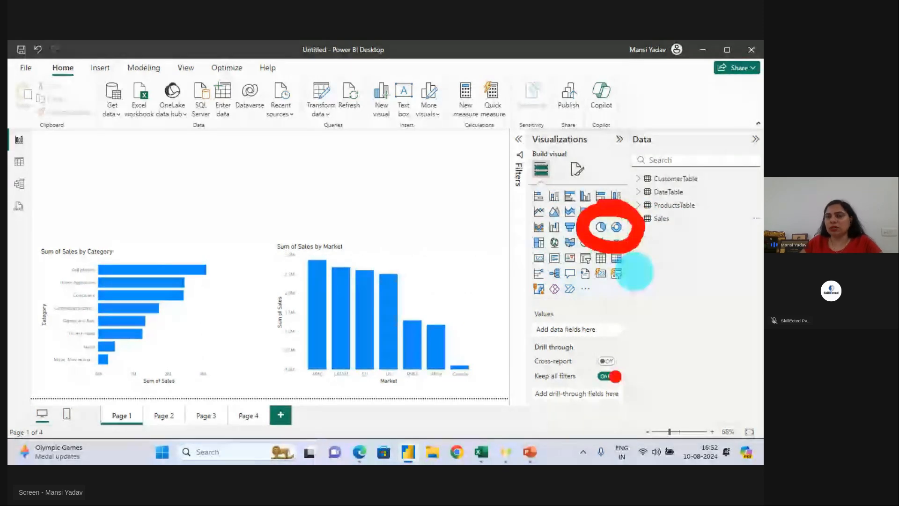
key(Escape)
Switch to the class page in the browser and stop sharing the screen.
key(alt+Tab)
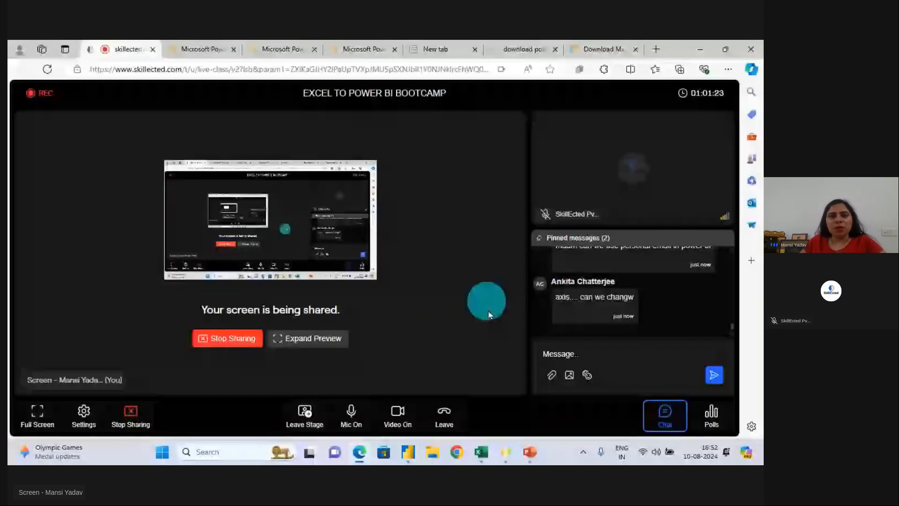
click(229, 337)
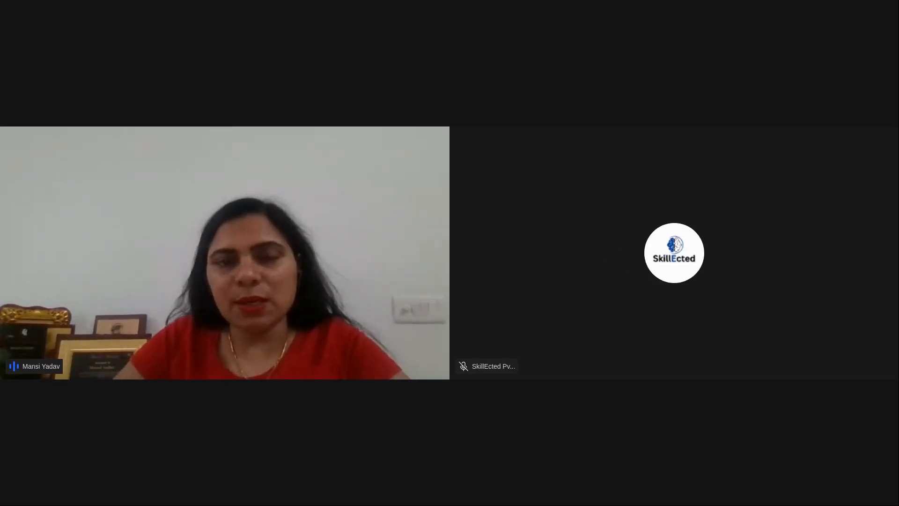
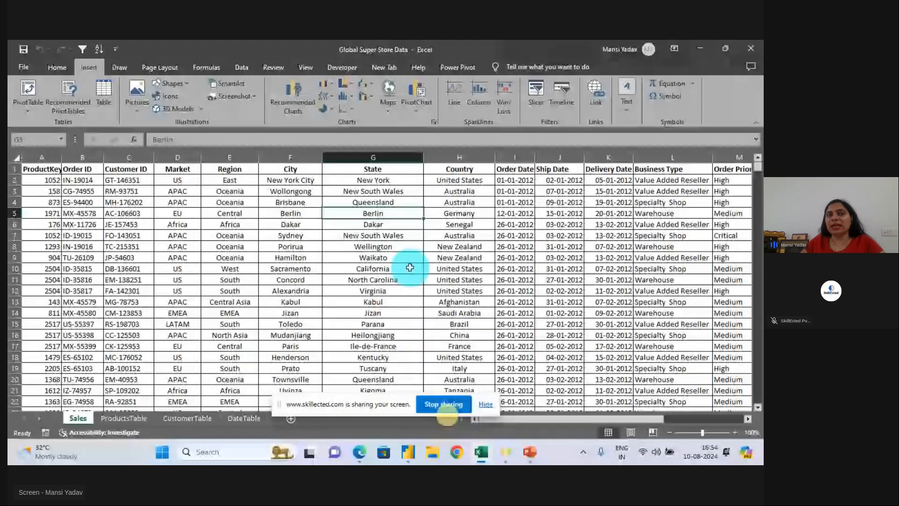
View Excel's column and bar chart types, return to Power BI, and temporarily mark the base of the market sales columns.
click(326, 90)
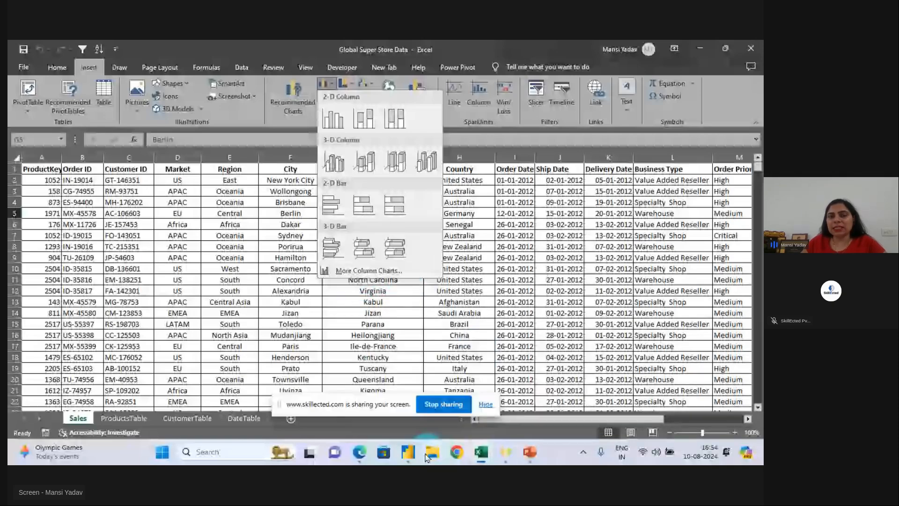
click(407, 452)
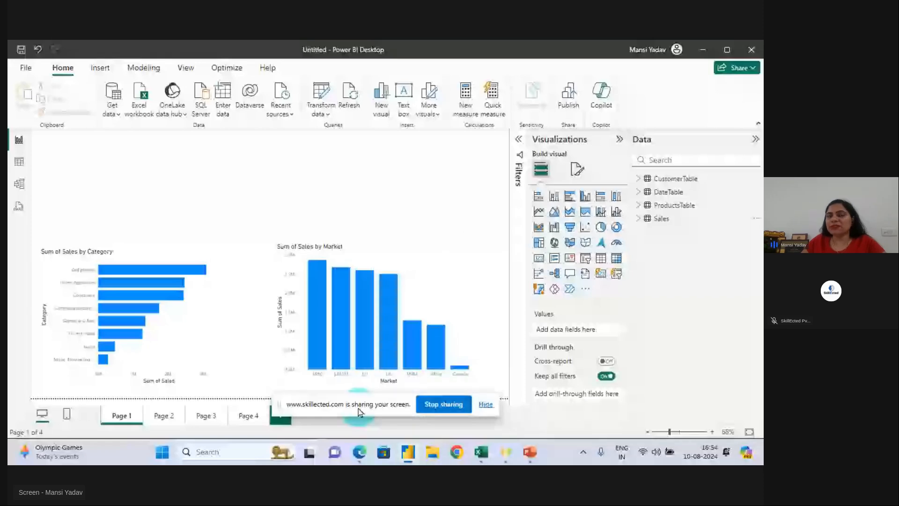
key(ctrl+1)
drag(282, 370, 307, 369)
drag(334, 369, 367, 369)
drag(387, 370, 418, 370)
mouse_move(446, 211)
mouse_down()
mouse_move(454, 223)
mouse_move(558, 145)
mouse_up()
key(Escape)
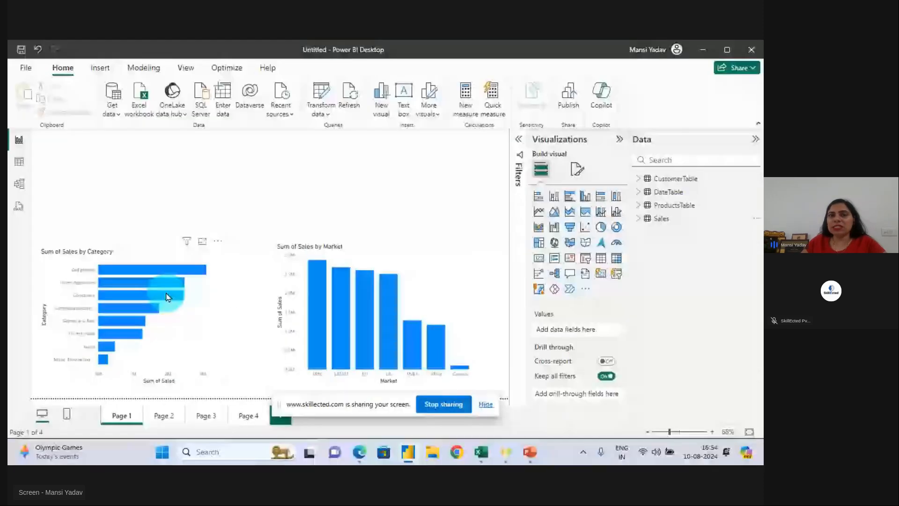
Try the category sales chart as a clustered column chart and switch it back to a clustered bar chart.
click(219, 262)
click(585, 196)
key(ctrl+1)
mouse_move(463, 293)
mouse_down()
mouse_move(529, 292)
mouse_move(220, 246)
mouse_up()
drag(327, 323, 438, 257)
key(Escape)
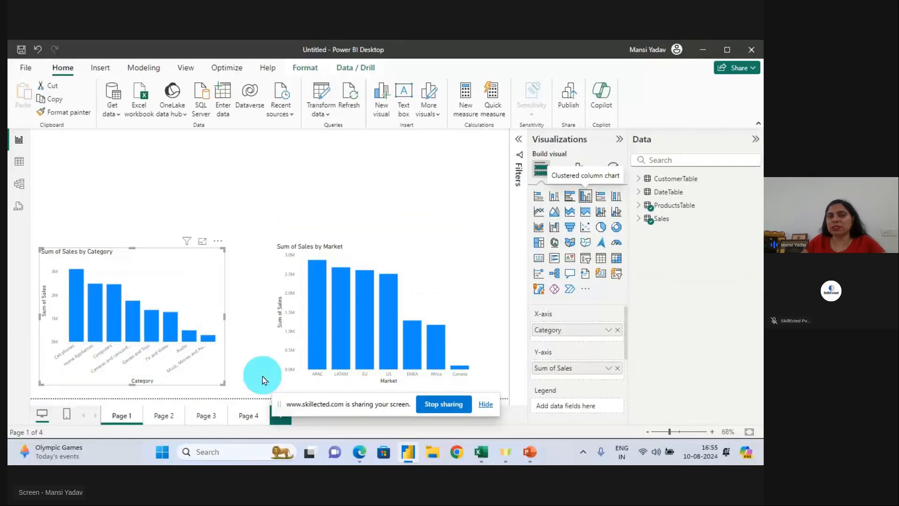
click(570, 196)
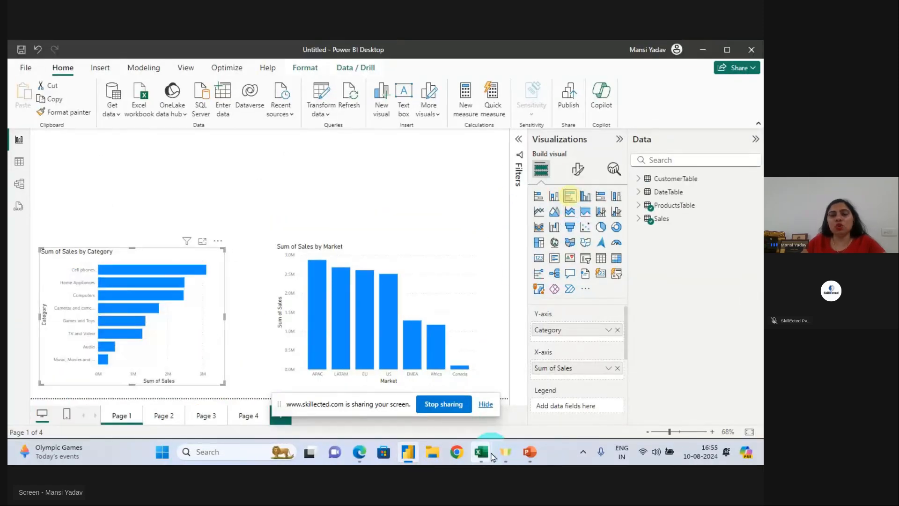
Switch to the Global Super Store Data workbook in Excel and show the pie chart types available for insertion.
mouse_move(483, 451)
click(412, 414)
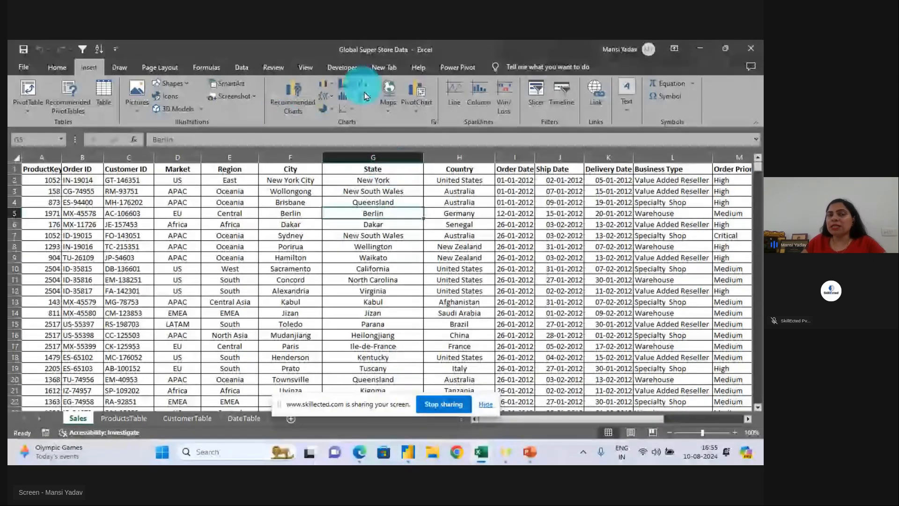
click(322, 110)
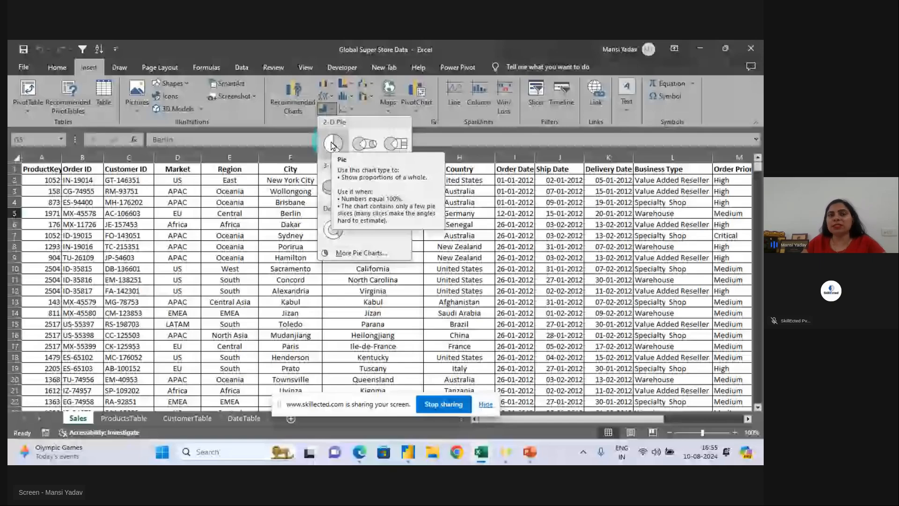
Sketch an annotated pie with slices over the worksheet, write "5-6" beside it, and clear the drawing.
mouse_move(225, 186)
mouse_down()
mouse_move(201, 183)
mouse_move(177, 332)
mouse_move(301, 189)
mouse_move(215, 186)
mouse_move(233, 266)
mouse_move(320, 214)
mouse_up()
key(b)
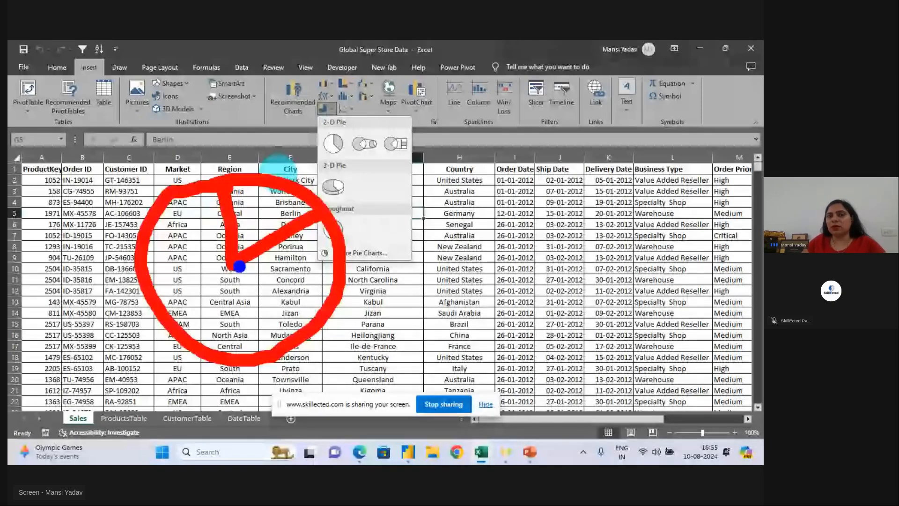
drag(239, 266, 264, 367)
mouse_move(241, 267)
mouse_down()
mouse_move(327, 205)
mouse_move(336, 271)
mouse_move(268, 350)
mouse_up()
mouse_move(320, 205)
mouse_down()
mouse_move(138, 222)
mouse_move(288, 369)
mouse_move(324, 255)
mouse_up()
mouse_move(293, 124)
mouse_down()
mouse_move(318, 121)
mouse_move(358, 85)
mouse_up()
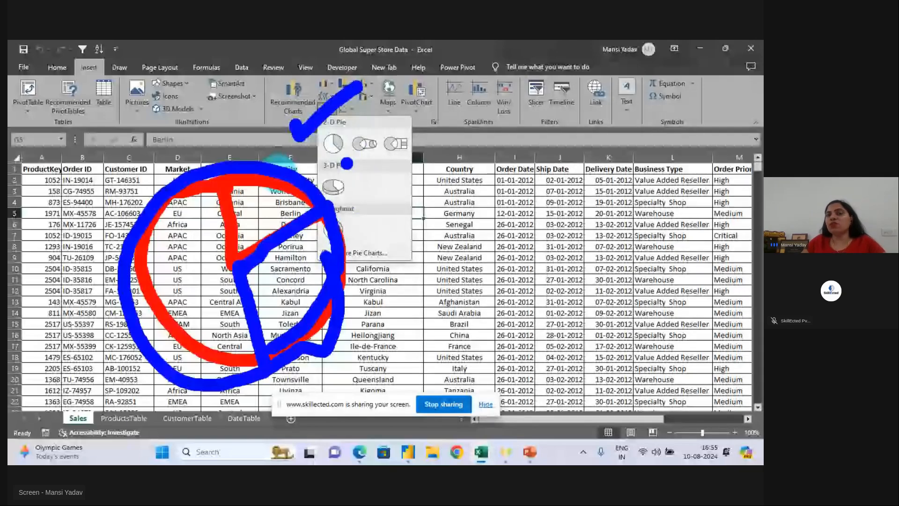
mouse_move(393, 254)
mouse_down()
mouse_move(356, 255)
mouse_move(419, 248)
mouse_up()
mouse_move(478, 197)
mouse_down()
mouse_move(490, 241)
mouse_move(457, 241)
mouse_move(527, 190)
mouse_up()
drag(513, 213, 559, 209)
drag(596, 168, 560, 220)
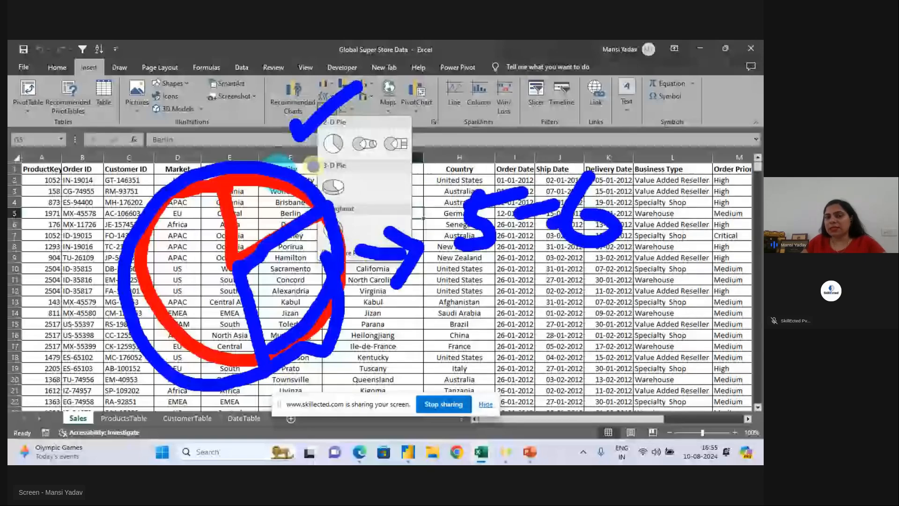
key(Escape)
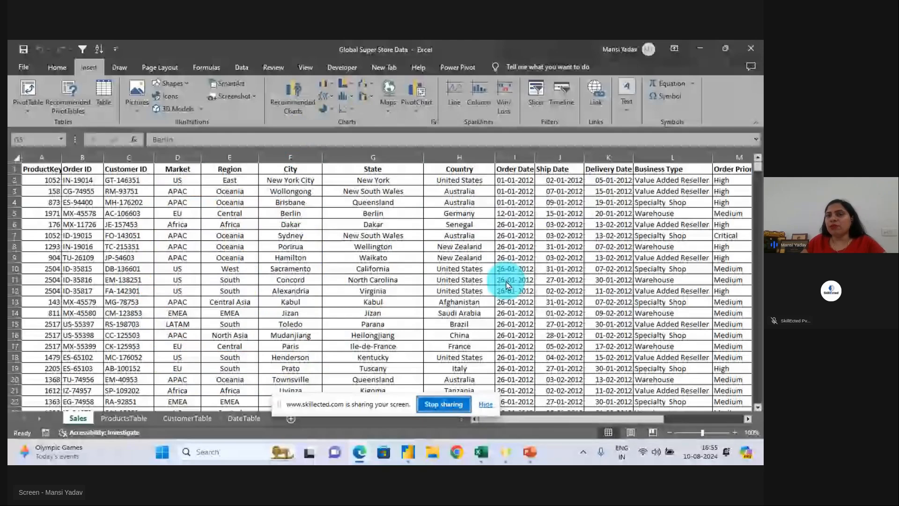
Return to Power BI, add an empty pie chart to Page 1, and resize it to fit above the category sales chart.
click(413, 455)
click(413, 156)
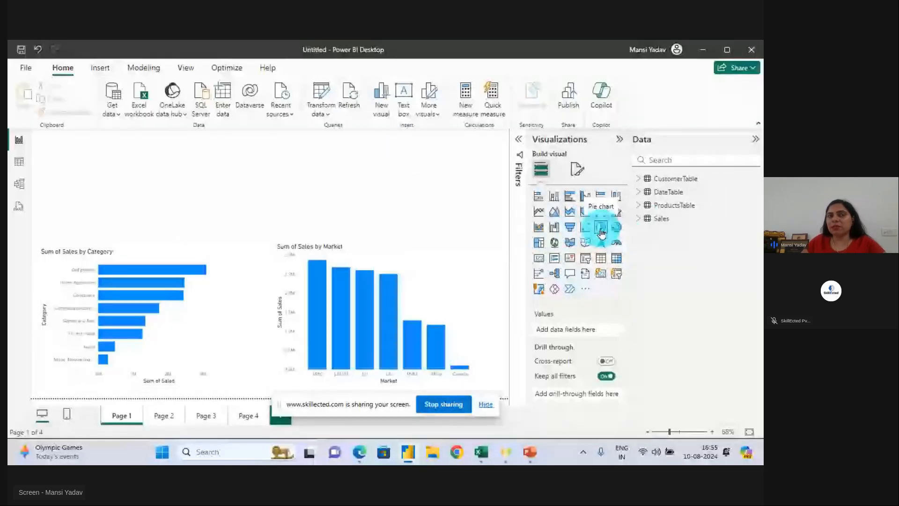
click(601, 229)
drag(224, 264, 139, 195)
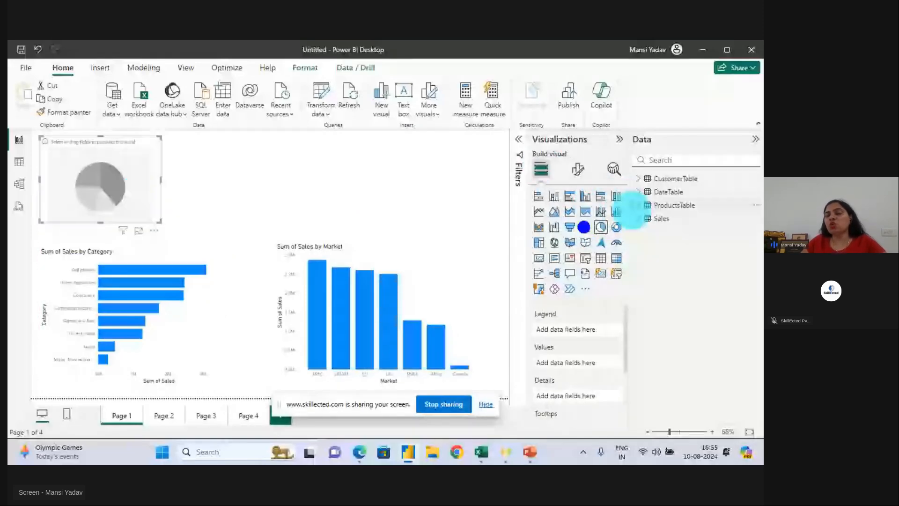
Annotate the Visualizations and Data panes with tick marks and draw a box around the empty pie chart.
drag(546, 210, 625, 166)
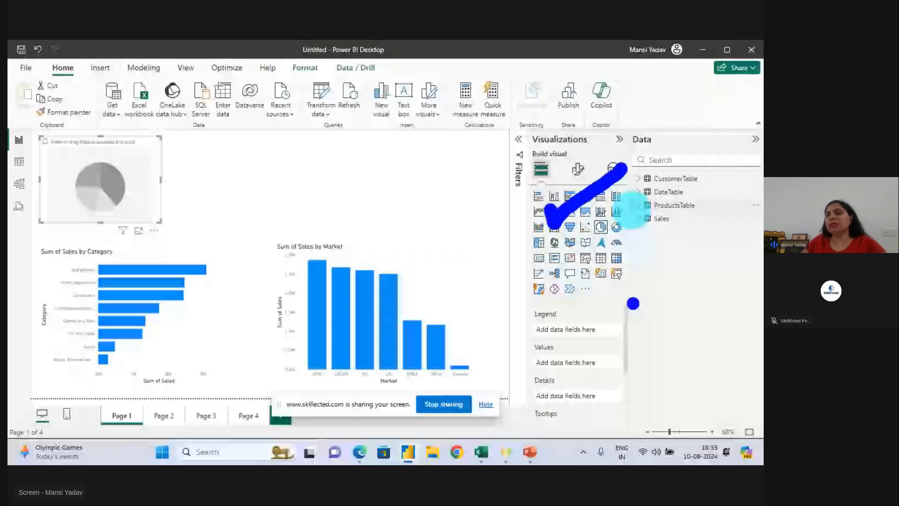
drag(664, 192, 739, 148)
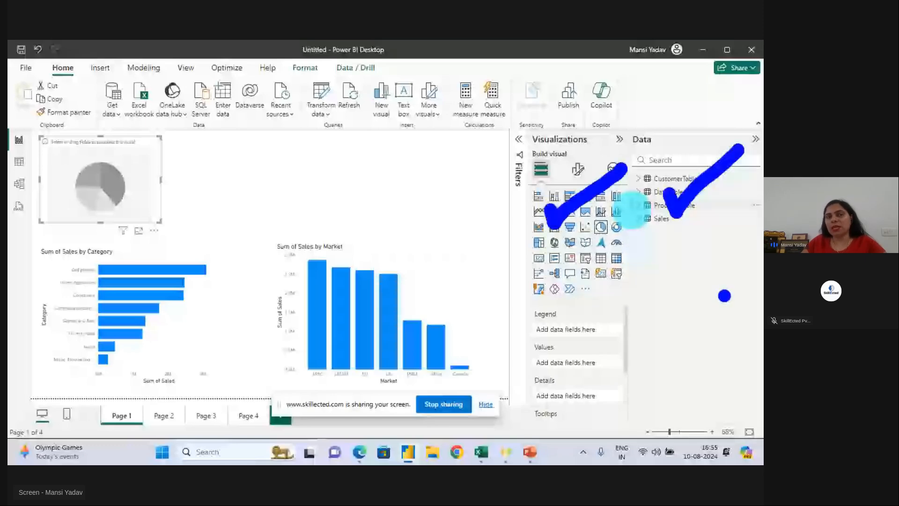
drag(632, 153, 663, 160)
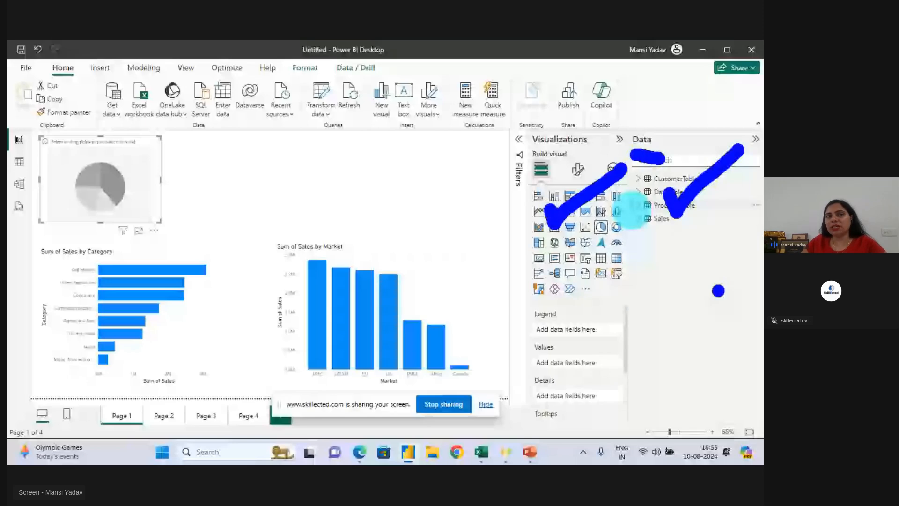
mouse_move(37, 128)
mouse_down()
mouse_move(136, 113)
mouse_move(39, 117)
mouse_up()
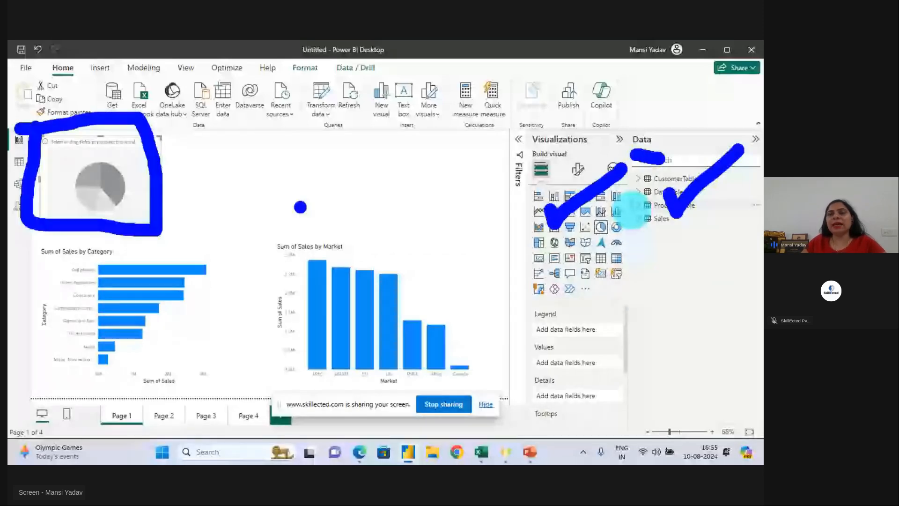
Fill the empty pie chart with Gender from CustomerTable as the legend and Sales as the values.
click(684, 160)
text(gen)
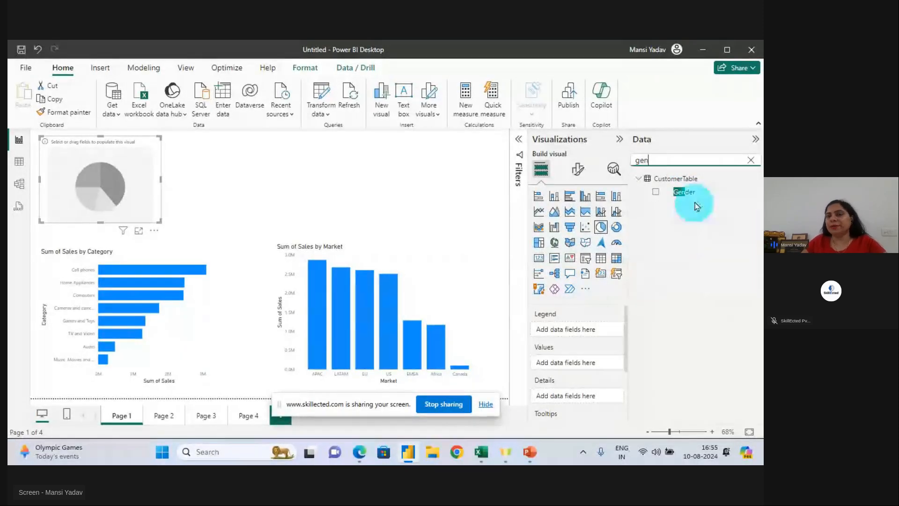
drag(684, 192, 117, 178)
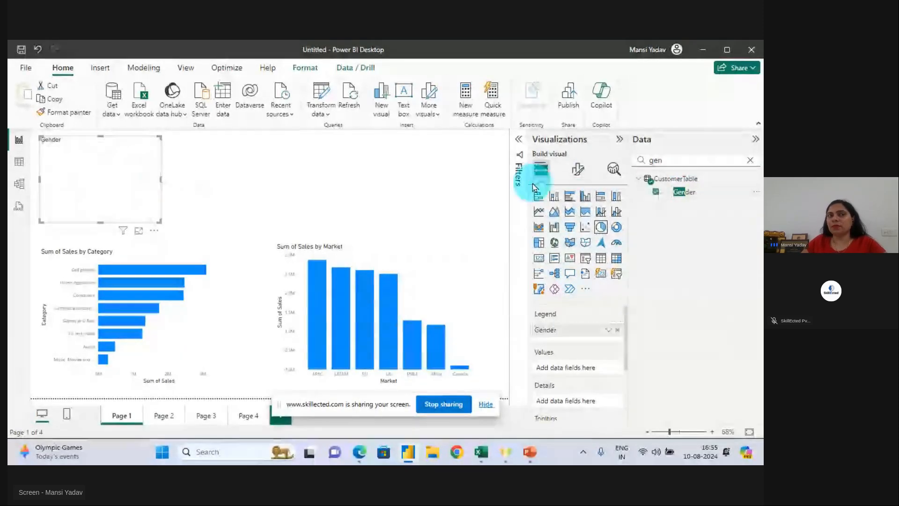
double_click(668, 159)
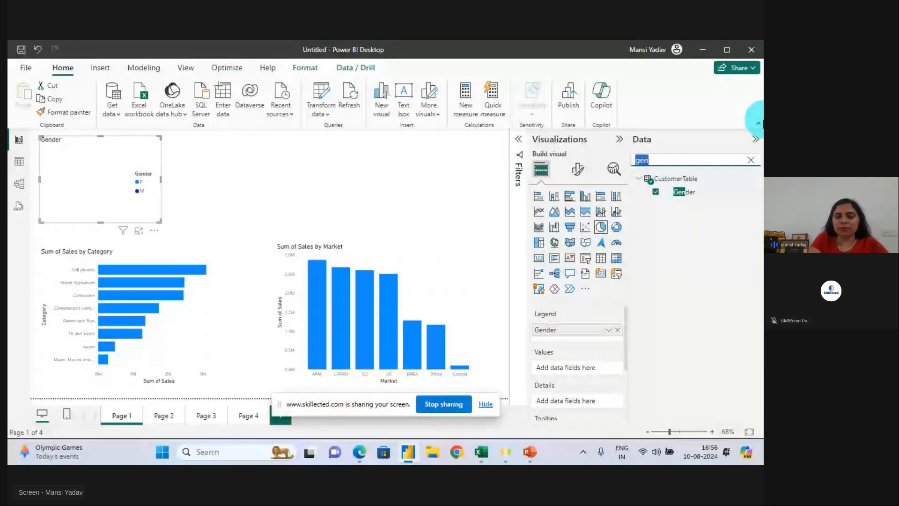
text(sales)
drag(678, 366, 156, 187)
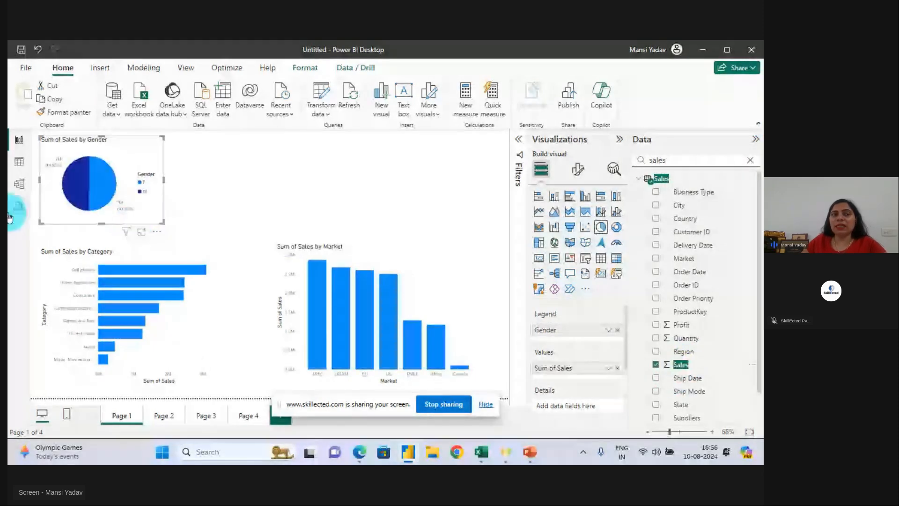
Zoom in on the gender pie chart, circle the F slice's label in red, add a tick mark, and clear the annotations.
key(ctrl+1)
click(71, 220)
drag(71, 220, 108, 223)
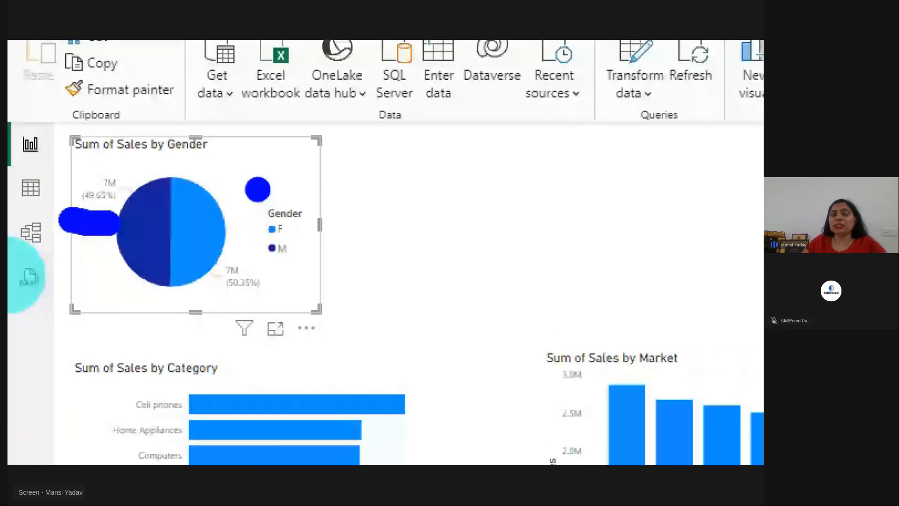
key(r)
mouse_move(189, 233)
mouse_down()
mouse_move(267, 239)
mouse_move(224, 339)
mouse_move(253, 234)
mouse_move(230, 244)
mouse_up()
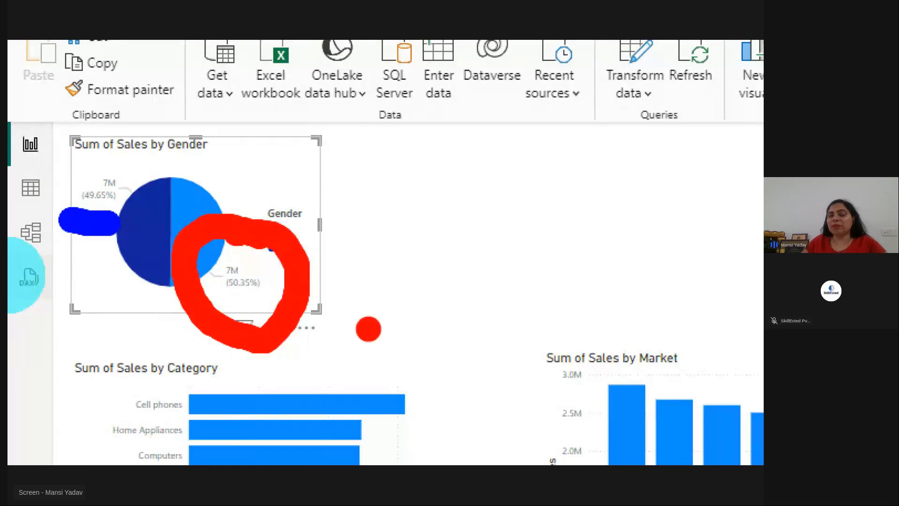
mouse_move(220, 305)
mouse_down()
mouse_move(276, 307)
mouse_move(295, 328)
mouse_up()
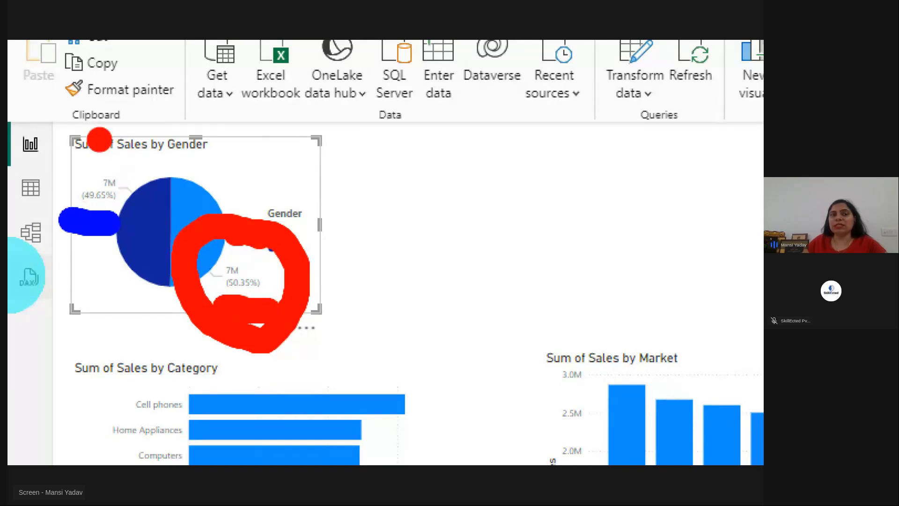
drag(99, 140, 175, 78)
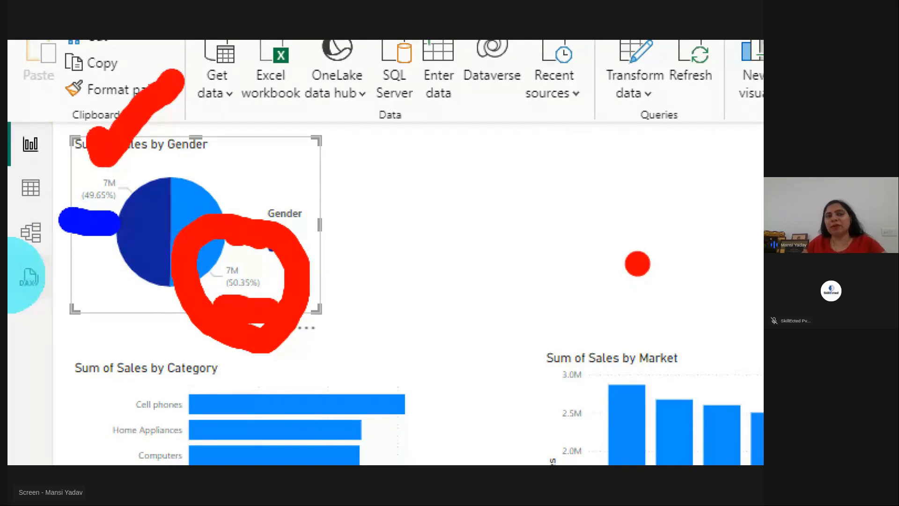
key(Escape)
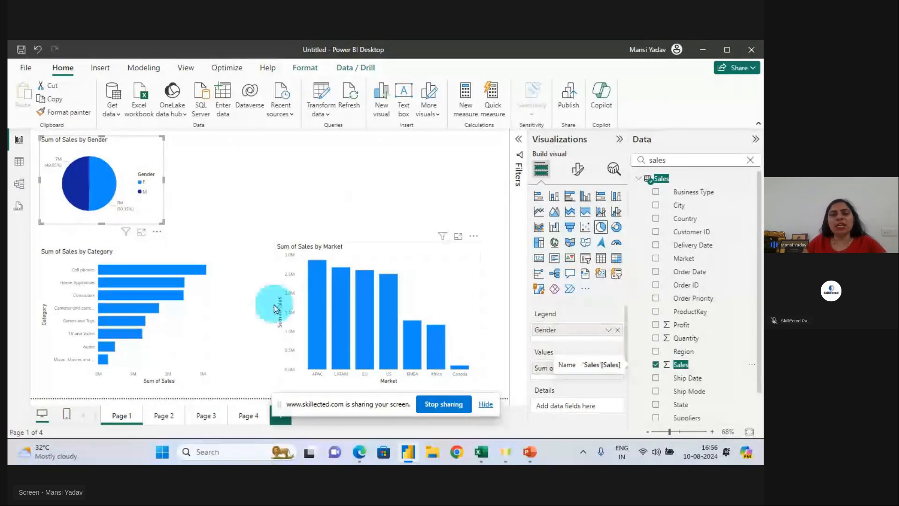
Hide the screen-sharing notice and underline the category and market sales chart titles in red on the zoomed page.
click(485, 404)
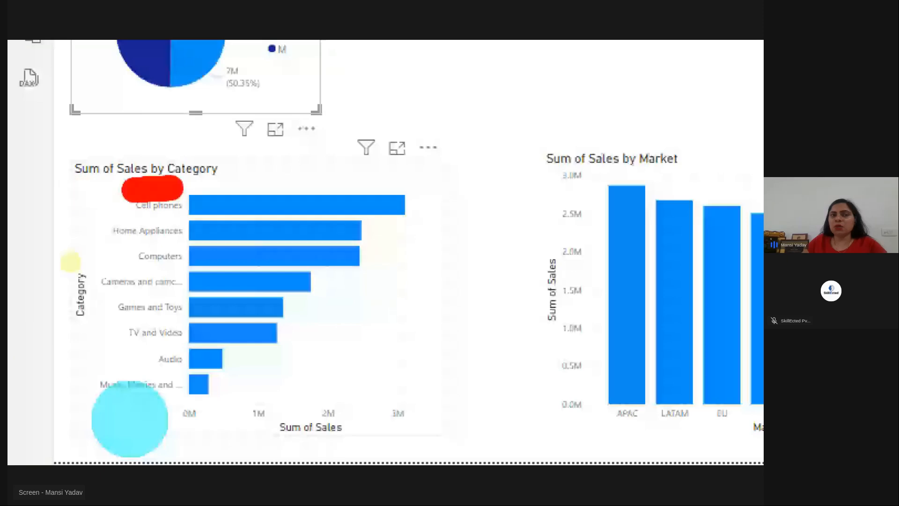
drag(170, 187, 204, 181)
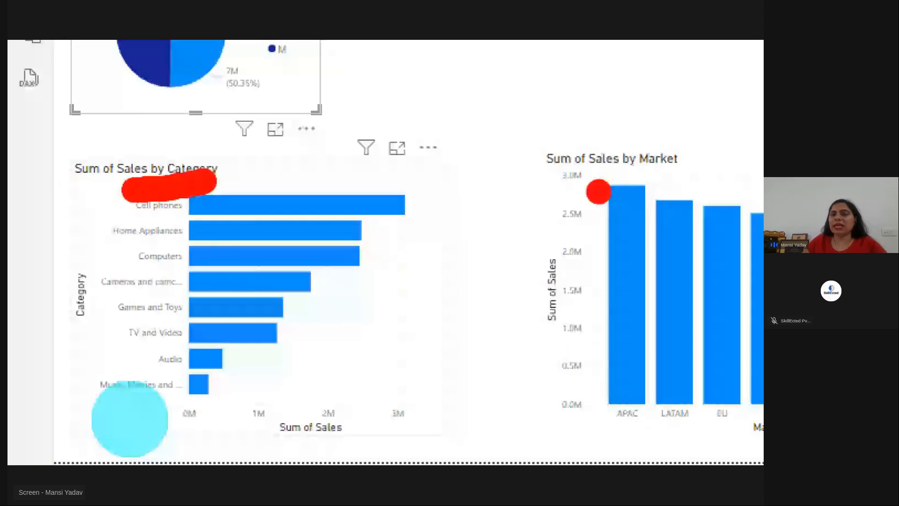
drag(589, 184, 638, 182)
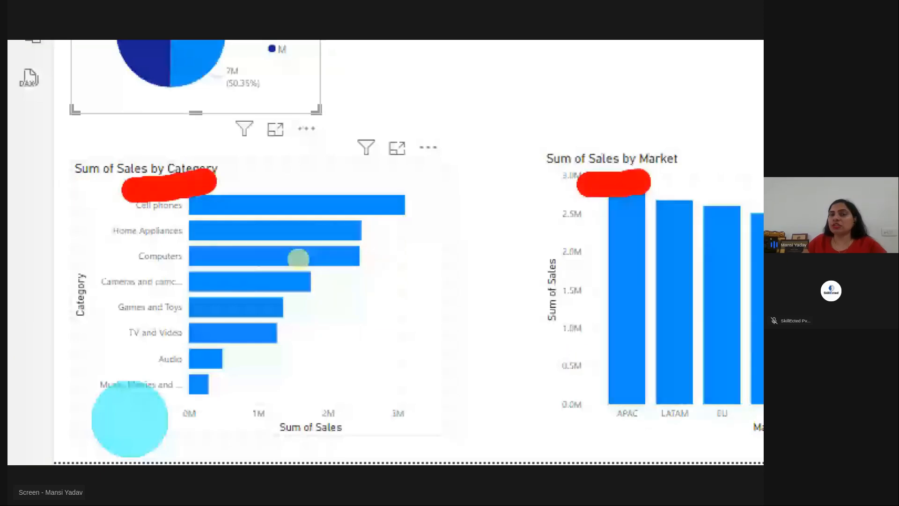
drag(602, 113, 731, 41)
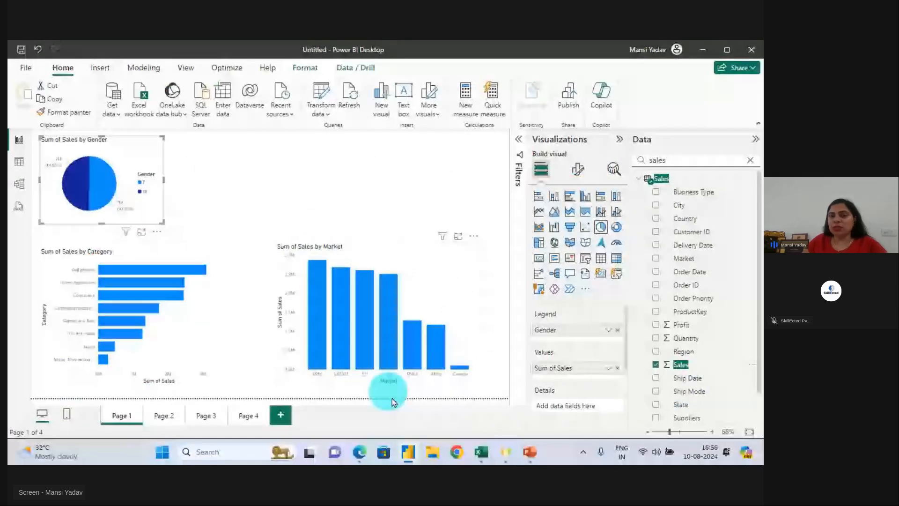
Switch to the Excel workbook, mark several Sales column values in red with a tick beside them, and clear the marks.
click(485, 455)
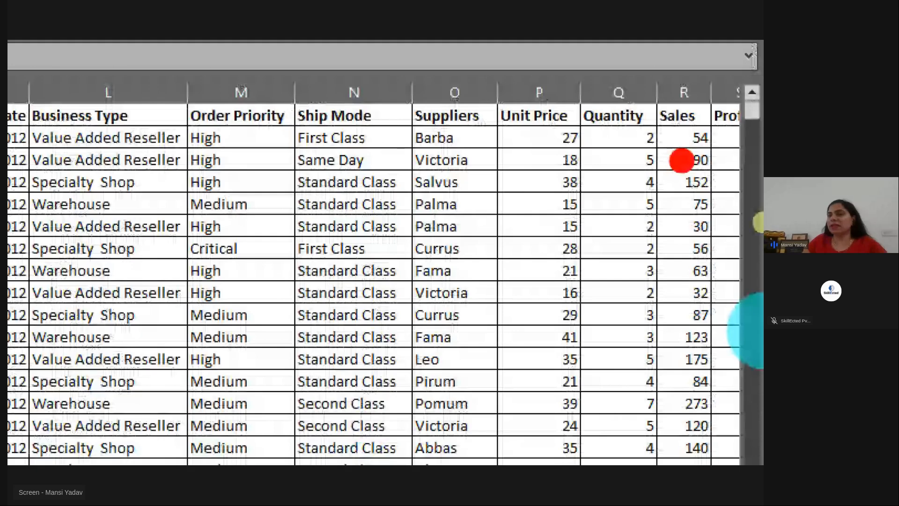
drag(677, 160, 741, 145)
drag(680, 186, 721, 187)
drag(679, 236, 725, 228)
drag(673, 286, 749, 282)
mouse_move(587, 163)
mouse_down()
mouse_move(589, 173)
mouse_move(682, 80)
mouse_up()
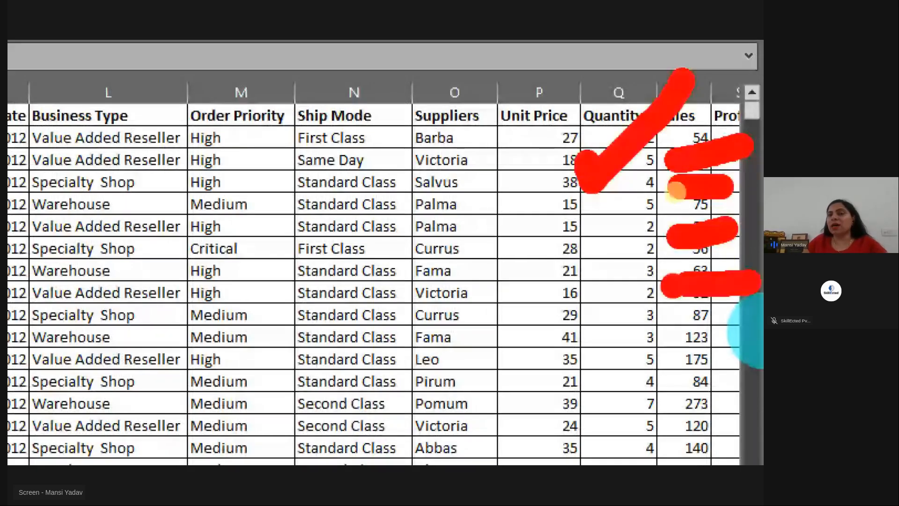
key(Escape)
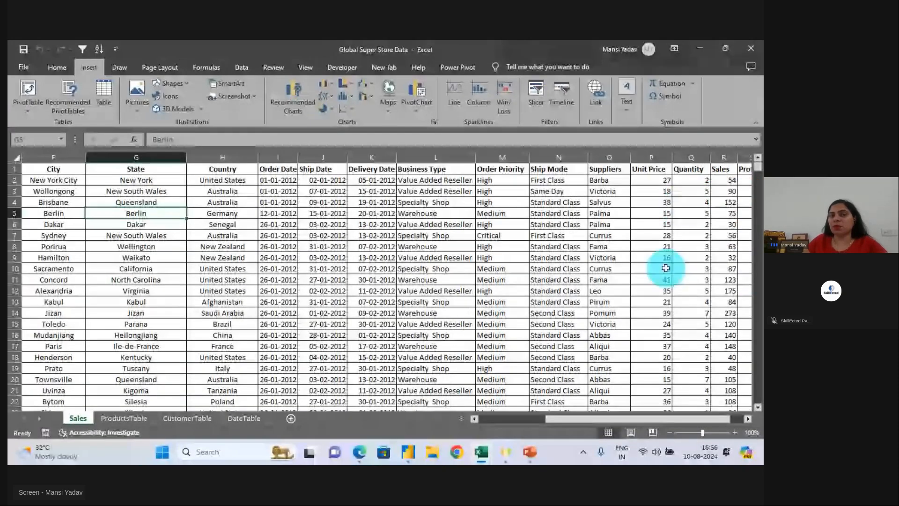
Return to Power BI, bracket and tick the category sales chart, underline the market chart's title, and clear the annotations.
mouse_move(413, 460)
click(411, 457)
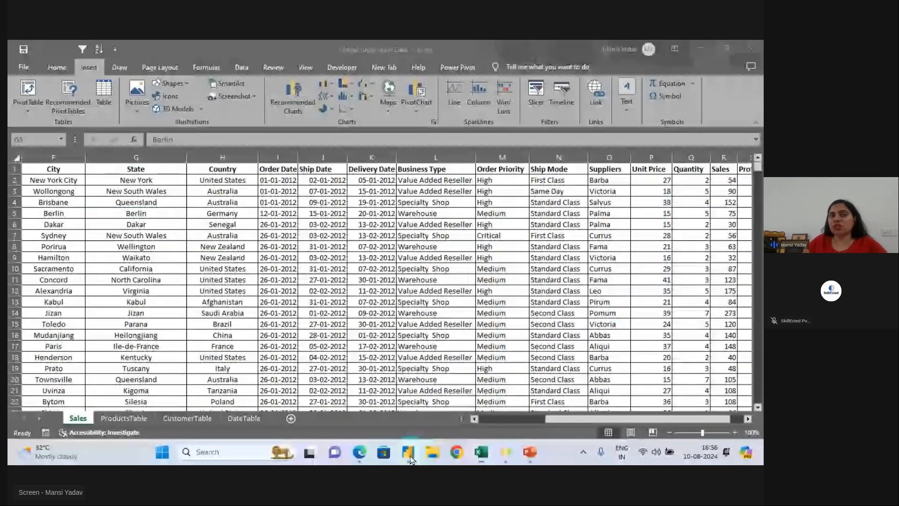
key(ctrl+1)
click(175, 131)
mouse_move(144, 111)
mouse_down()
mouse_move(102, 112)
mouse_move(267, 405)
mouse_up()
drag(164, 174, 239, 175)
drag(346, 267, 526, 157)
drag(637, 154, 751, 141)
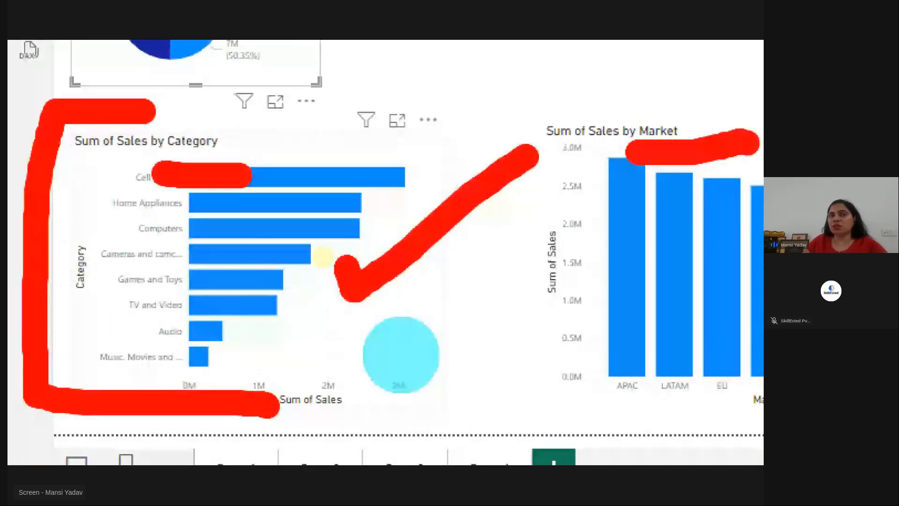
key(Escape)
key(Escape)
Select the category sales chart, mark up the chart and its formatting options, and turn on its data labels.
click(185, 257)
key(ctrl+2)
mouse_move(216, 244)
mouse_down()
mouse_move(29, 244)
mouse_move(170, 386)
mouse_move(217, 246)
mouse_up()
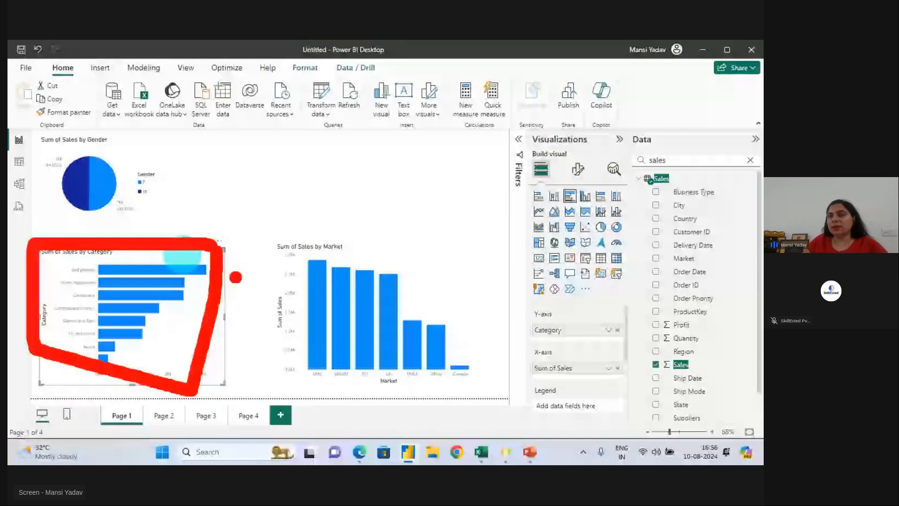
mouse_move(402, 232)
mouse_down()
mouse_move(222, 294)
mouse_move(542, 181)
mouse_up()
drag(545, 137, 601, 197)
key(Escape)
click(580, 175)
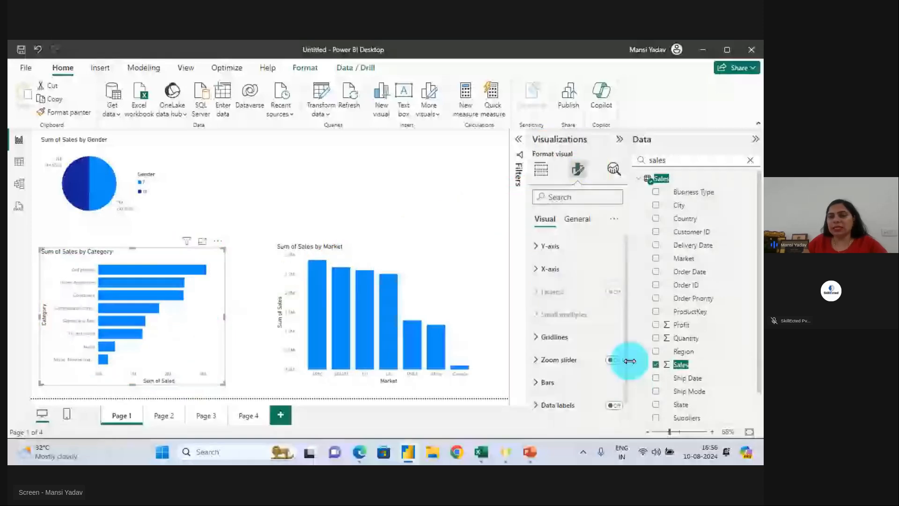
click(616, 405)
Box the Data labels setting, link it with an arrow to the circled Cell phones label, and clear the drawing.
key(ctrl+2)
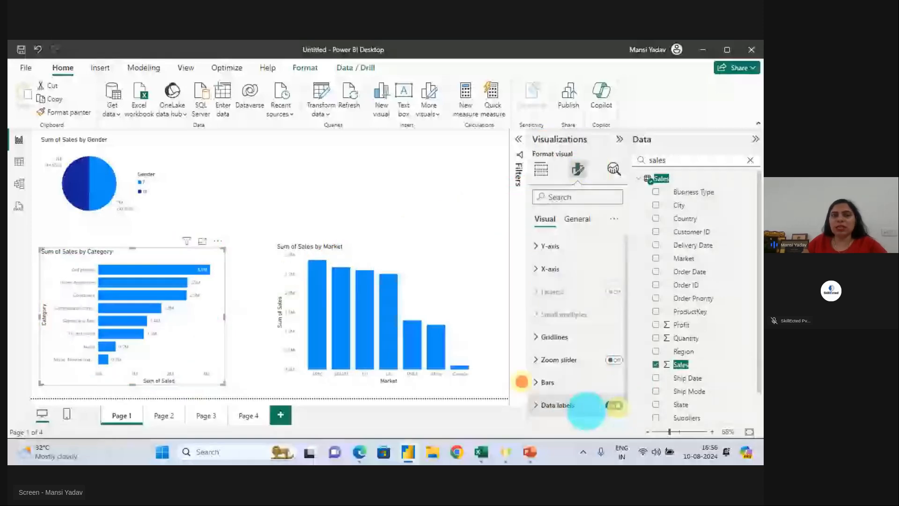
drag(521, 381, 656, 420)
mouse_move(525, 410)
mouse_down()
mouse_move(230, 277)
mouse_move(214, 283)
mouse_move(212, 241)
mouse_up()
click(231, 306)
drag(76, 282, 96, 282)
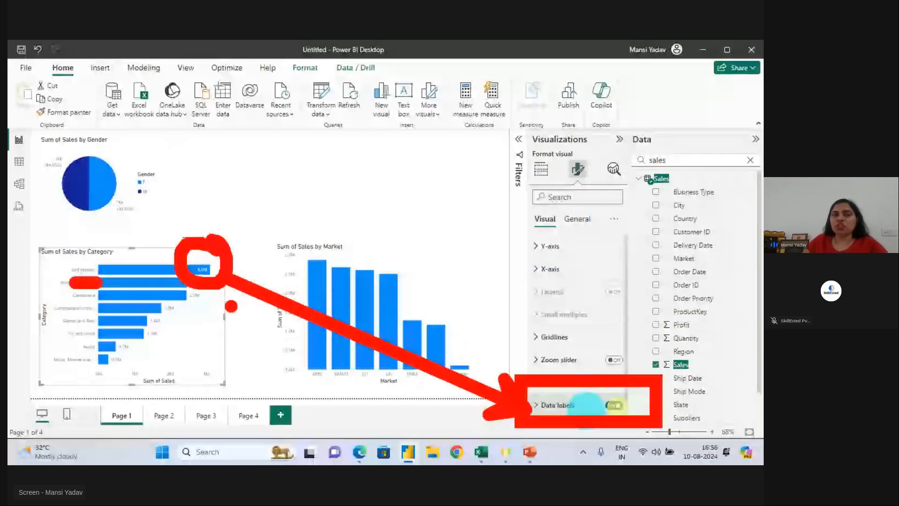
key(Escape)
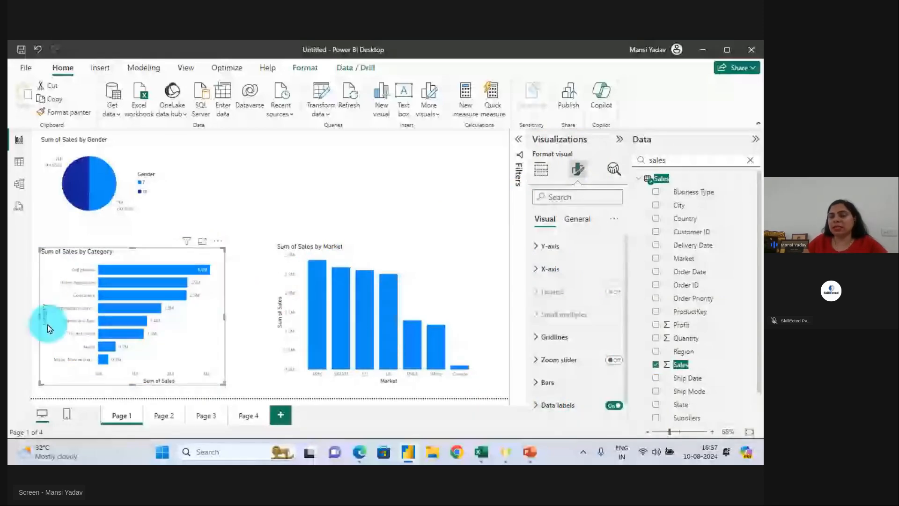
Zoom in on the category sales chart, draw a red curve above the Cell phones bar, and exit the annotation.
key(ctrl+1)
click(35, 306)
drag(456, 193, 352, 207)
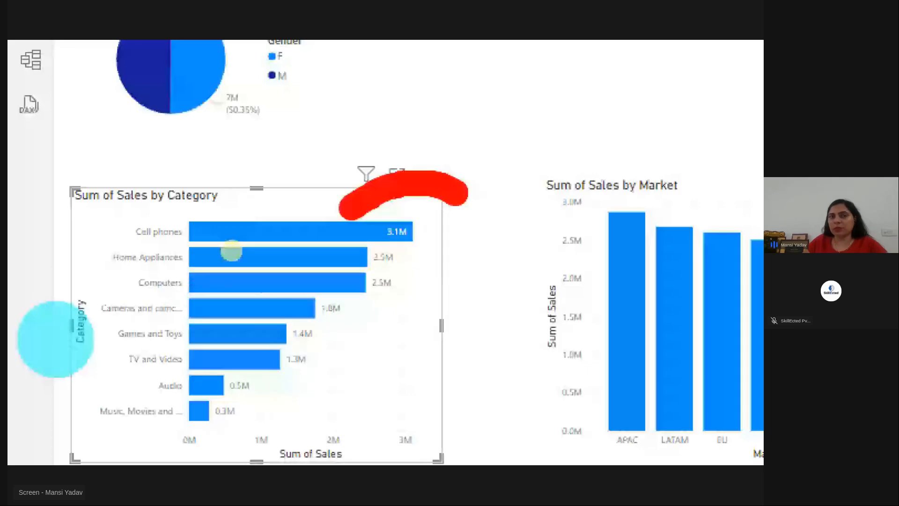
key(Escape)
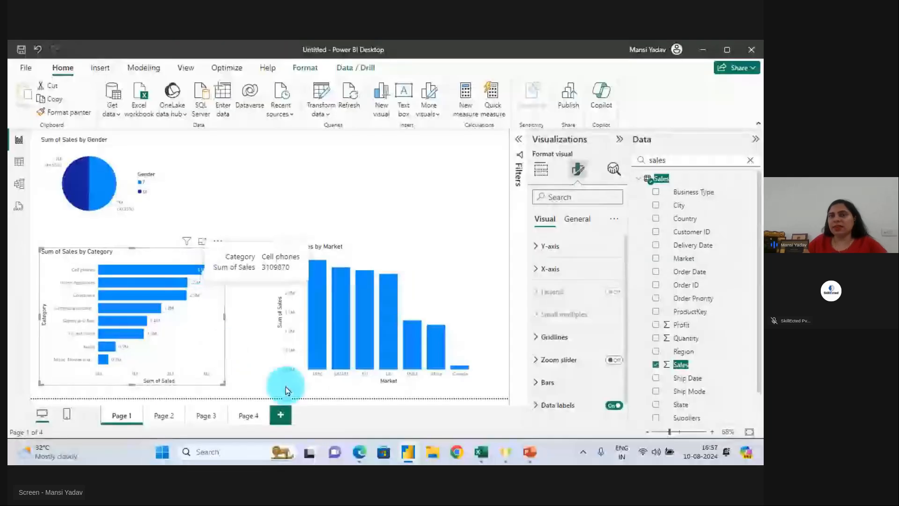
Add a wide card visual above the market sales chart and fill it with Sales, Profit, and Quantity.
click(282, 185)
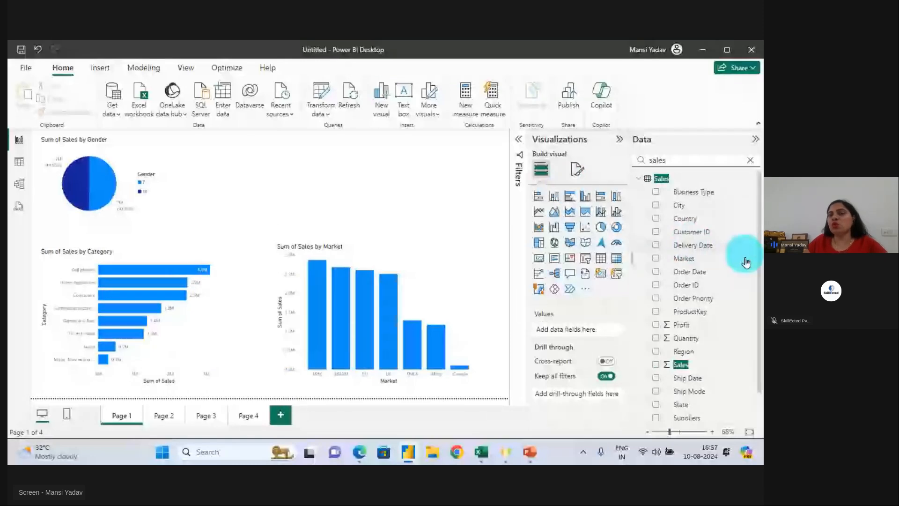
click(601, 279)
drag(225, 179, 475, 178)
drag(322, 224, 328, 187)
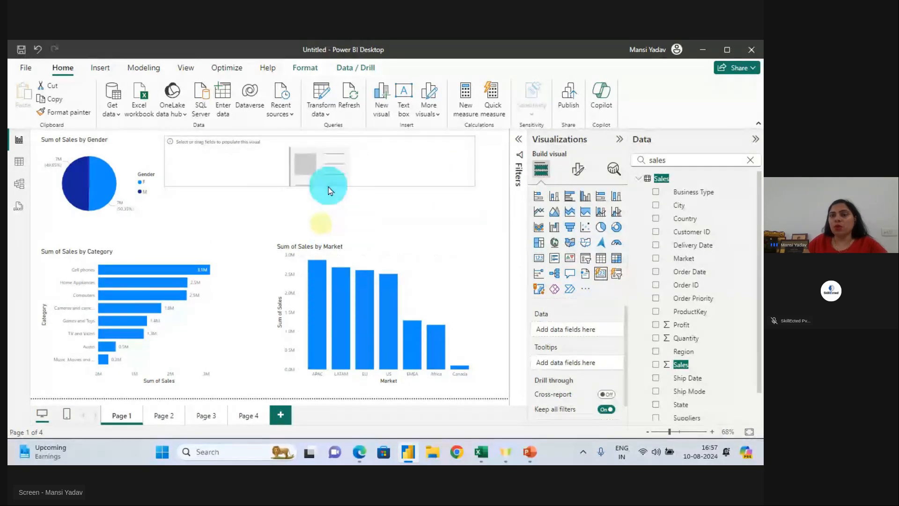
drag(373, 155, 446, 215)
drag(681, 364, 335, 187)
drag(679, 324, 443, 187)
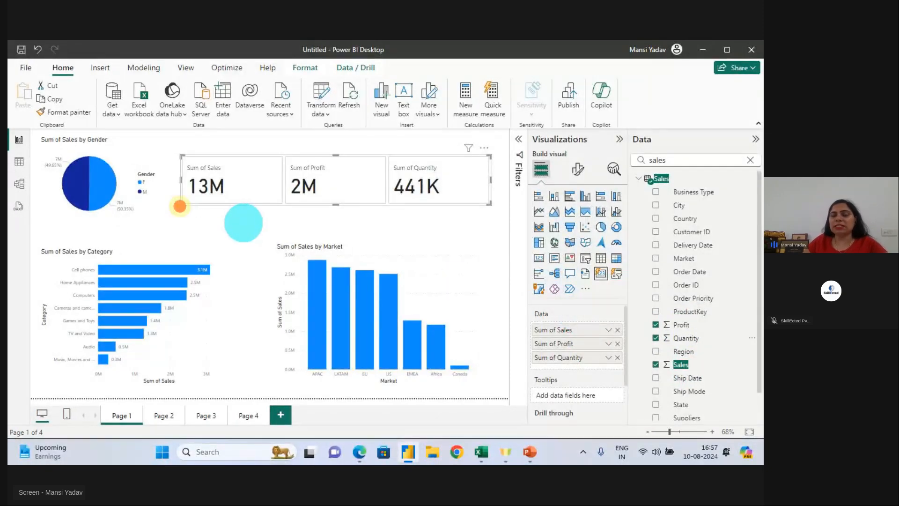
Underline the three card values with a tick mark, and move the card visual down to just above the market chart.
drag(180, 206, 244, 206)
drag(299, 207, 462, 202)
drag(411, 144, 482, 98)
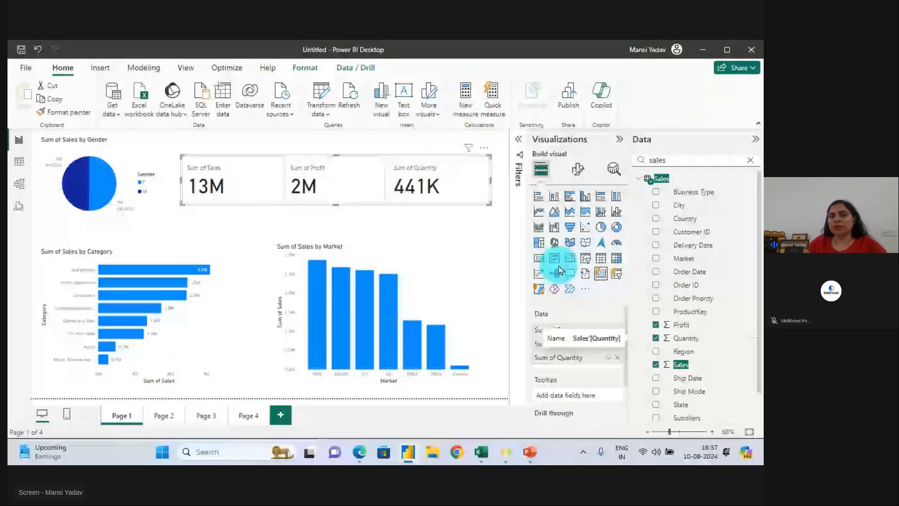
mouse_move(351, 205)
mouse_down()
mouse_move(338, 206)
mouse_move(346, 220)
mouse_up()
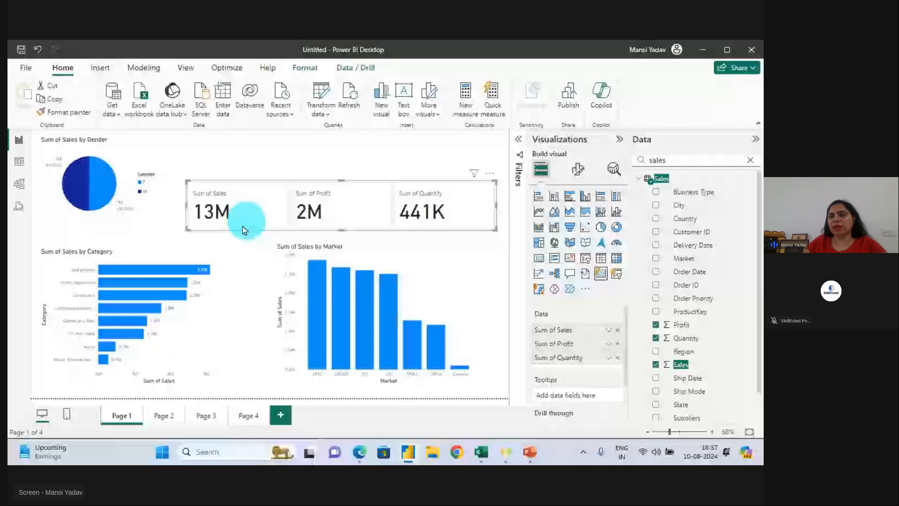
Clear the field search, expand ProductsTable, and add an empty slicer widened to fit above the card visual.
click(343, 144)
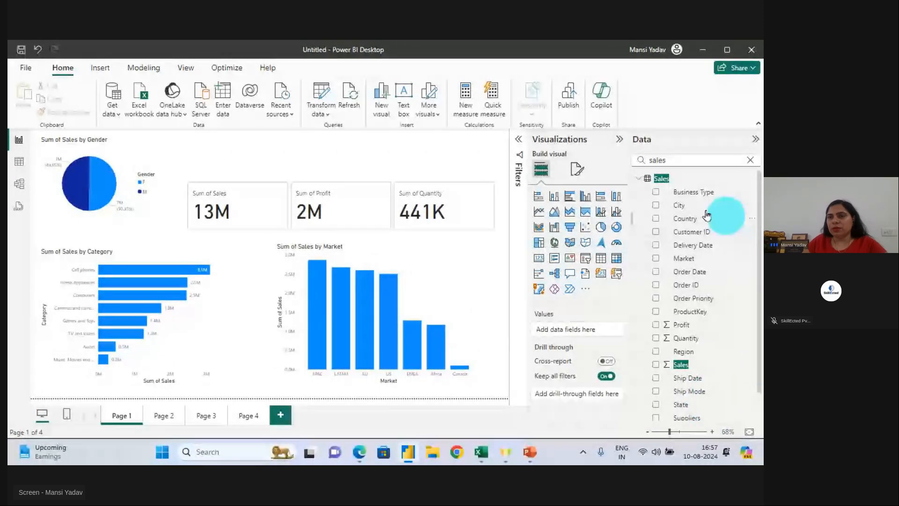
click(755, 159)
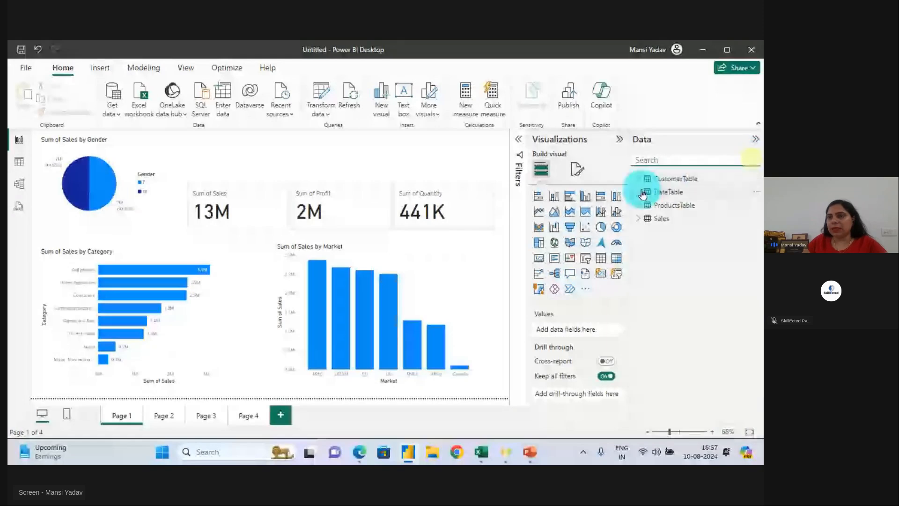
click(641, 207)
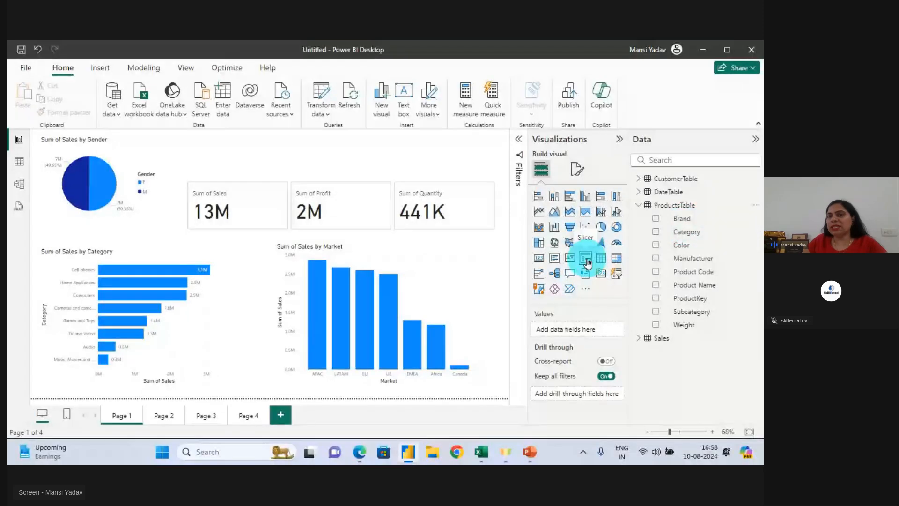
click(586, 258)
drag(137, 244, 321, 172)
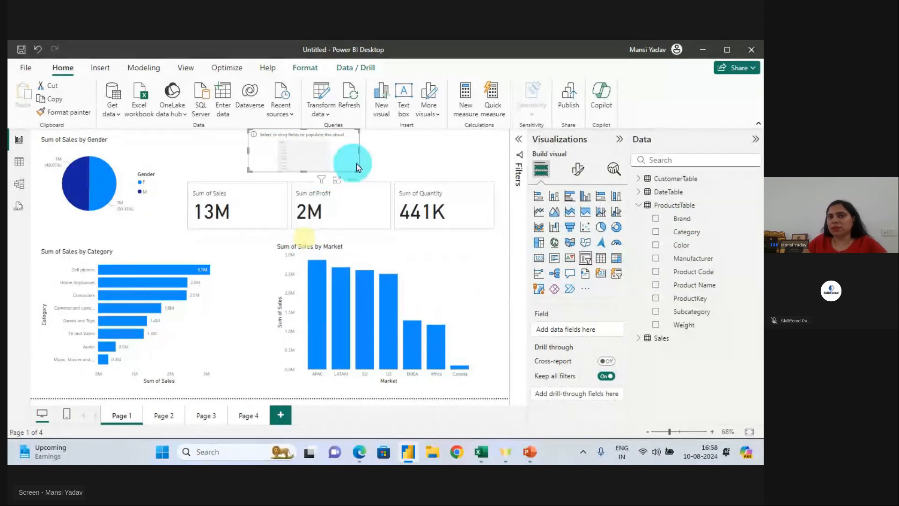
drag(359, 148, 465, 149)
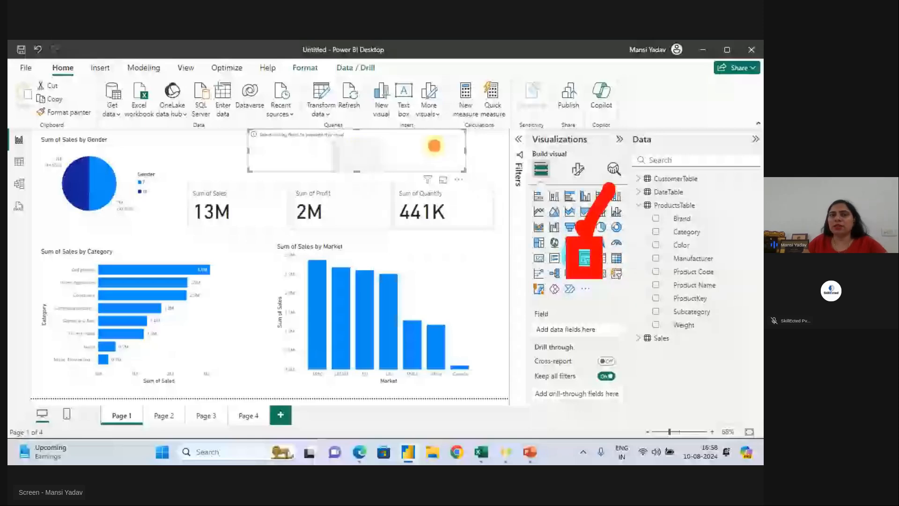
Fill the empty slicer with ProductsTable Brand, widen it over the cards, and set its style to Tile.
click(681, 218)
drag(259, 158, 224, 164)
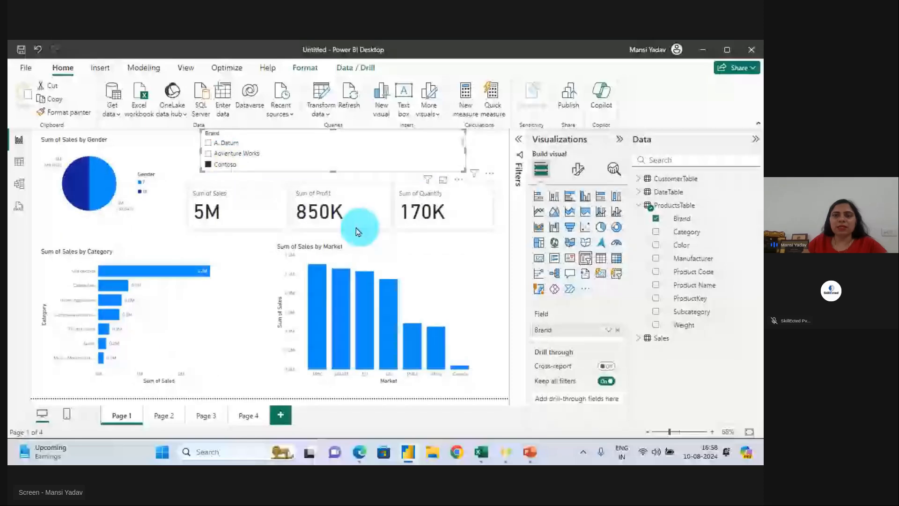
click(577, 169)
click(533, 245)
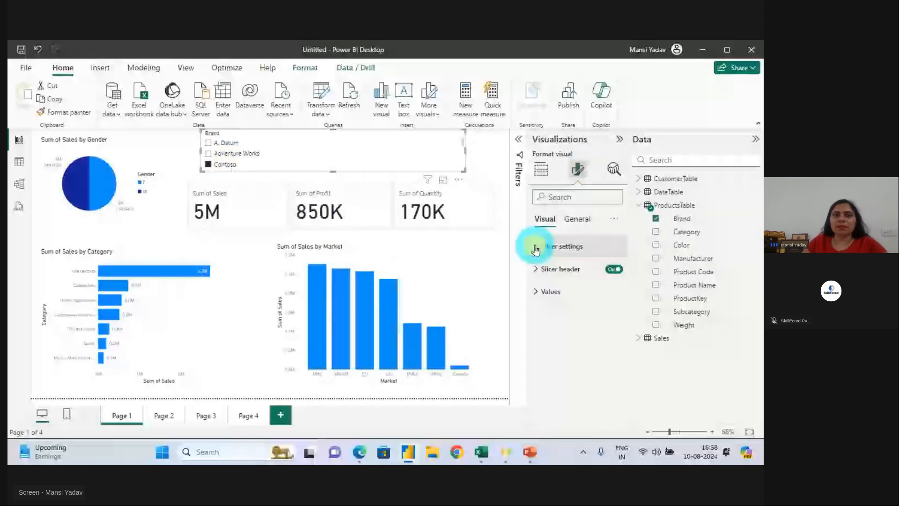
click(578, 301)
click(556, 333)
Filter the page by single brands in turn, from Adventure Works through Proseware, ending on A. Datum.
click(274, 151)
click(302, 151)
click(334, 152)
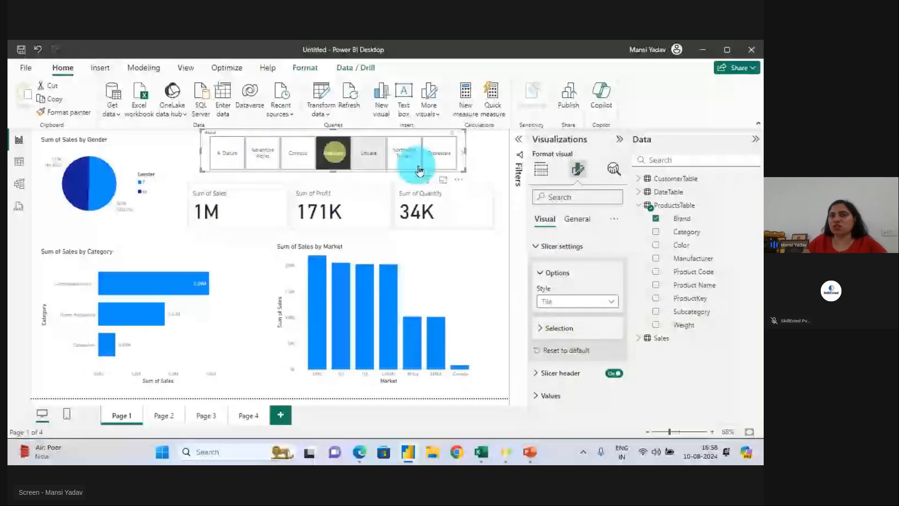
click(370, 150)
click(406, 152)
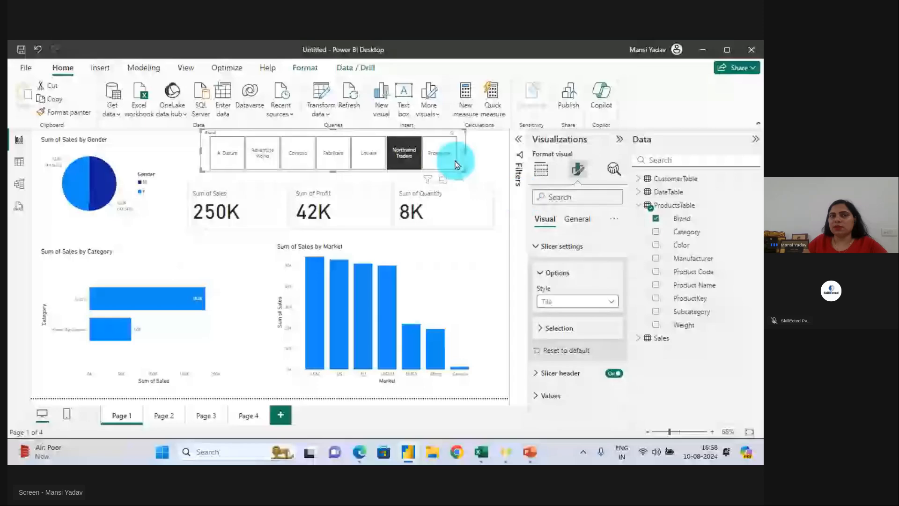
click(433, 151)
click(228, 153)
Circle the Sales and Profit cards and the category chart in red, and draw a tick mark on the market chart.
mouse_move(257, 195)
mouse_down()
mouse_move(256, 182)
mouse_move(187, 245)
mouse_move(269, 217)
mouse_move(344, 162)
mouse_up()
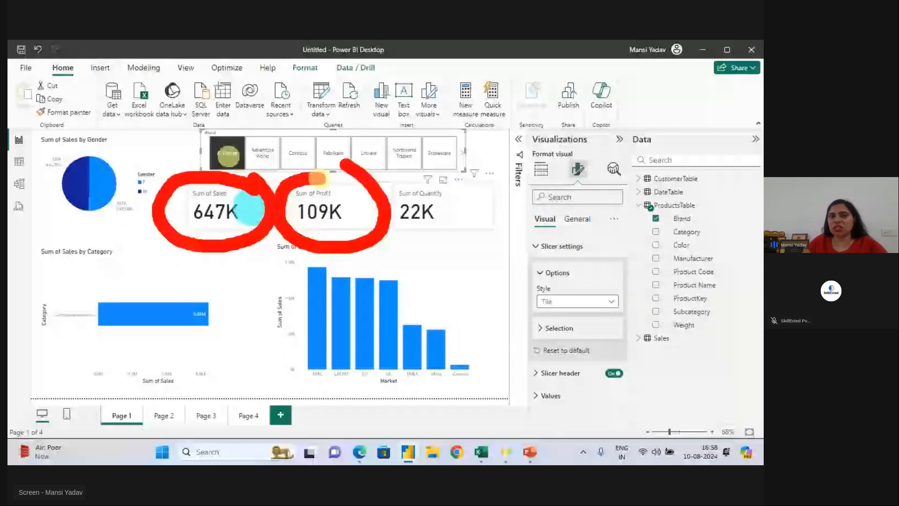
mouse_move(257, 271)
mouse_down()
mouse_move(216, 253)
mouse_move(140, 363)
mouse_move(243, 278)
mouse_up()
mouse_move(433, 332)
mouse_down()
mouse_move(438, 344)
mouse_move(515, 283)
mouse_up()
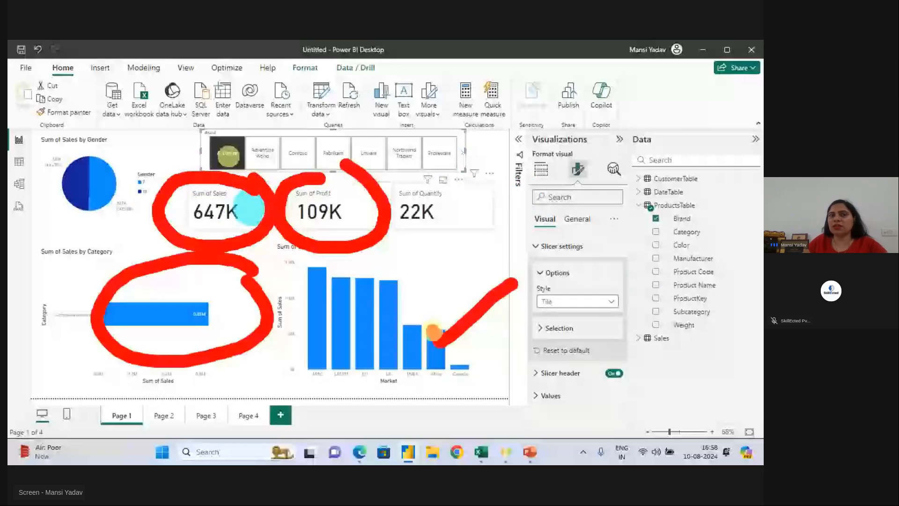
Filter the page by Contoso, Fabrikam, Litware, Northwind Traders, and Proseware in turn, and clear the brand selection.
click(288, 153)
click(334, 155)
click(368, 153)
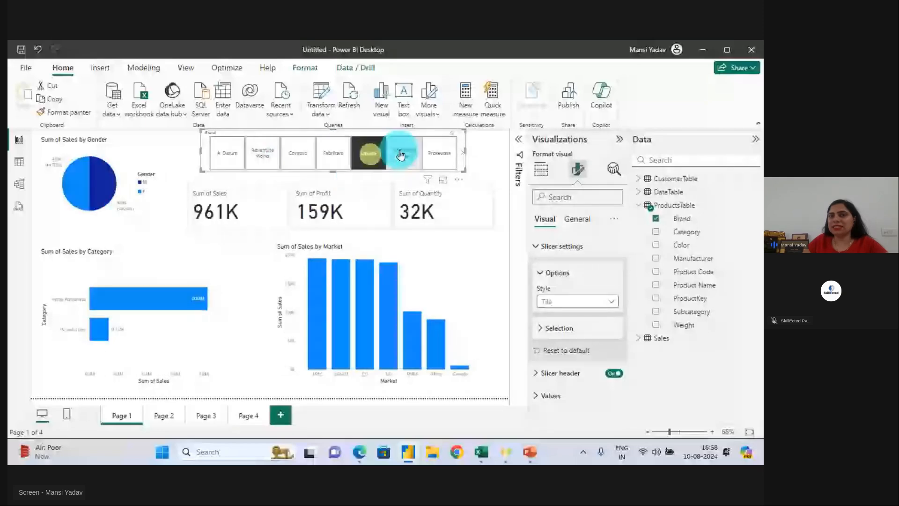
click(403, 154)
click(442, 156)
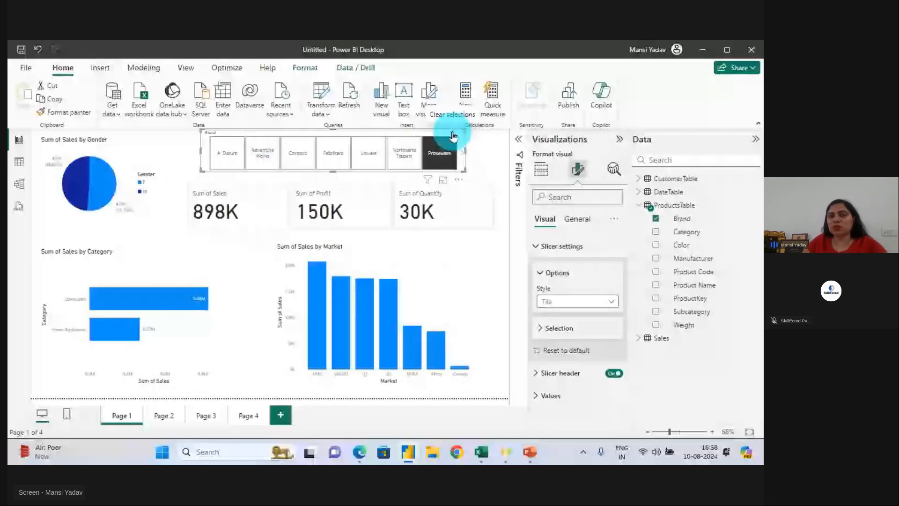
click(447, 154)
Circle the unfiltered Sales and Profit cards in red, and filter the page by Adventure Works and Fabrikam in turn.
mouse_move(256, 186)
mouse_down()
mouse_move(262, 152)
mouse_move(357, 164)
mouse_up()
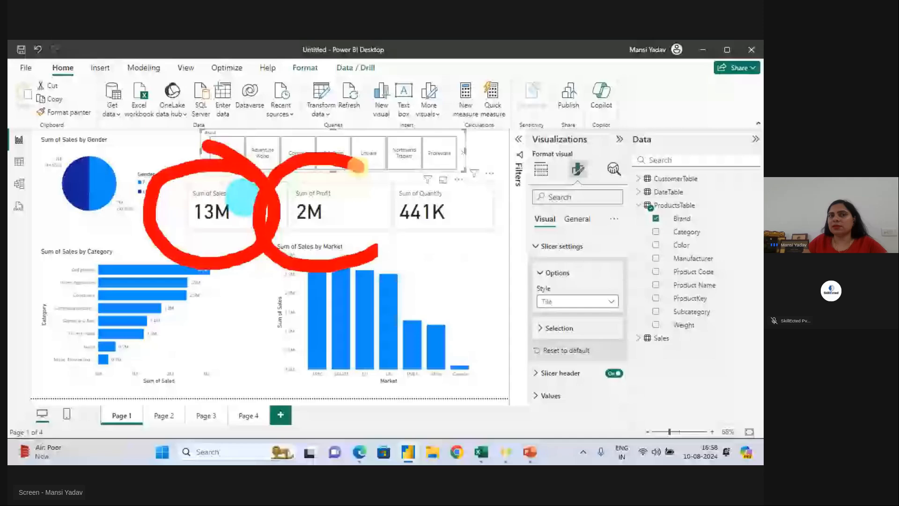
click(263, 153)
click(335, 157)
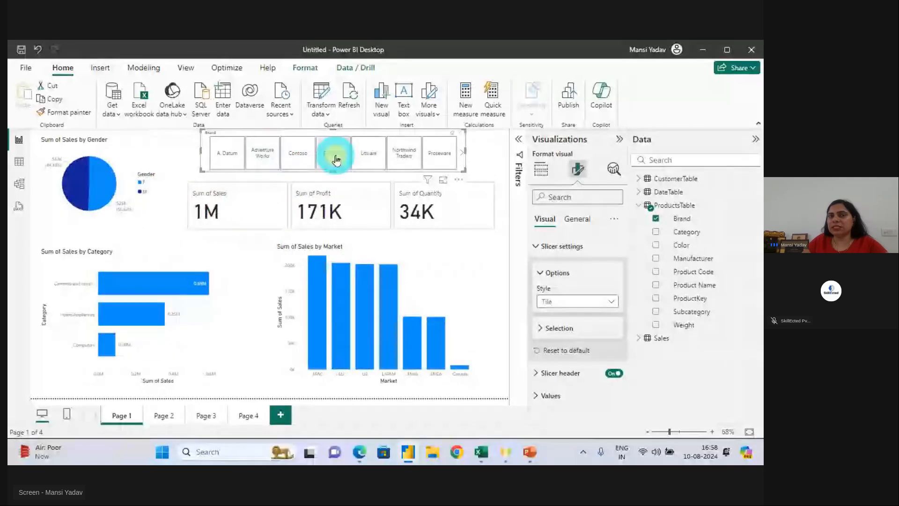
Circle the Fabrikam tile, mark it and the cards with red ticks, exit the annotation, and clear the brand selection.
mouse_move(356, 133)
mouse_down()
mouse_move(302, 155)
mouse_move(360, 155)
mouse_up()
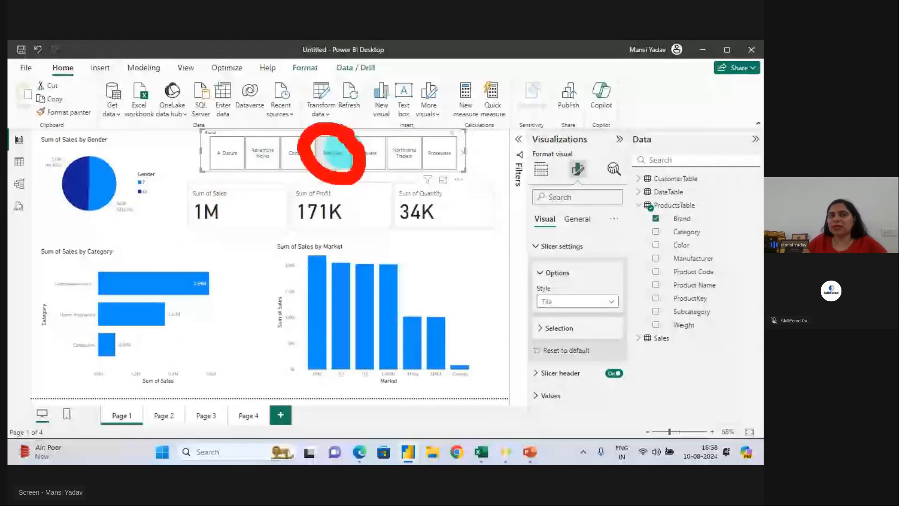
mouse_move(319, 94)
mouse_down()
mouse_move(339, 118)
mouse_move(414, 45)
mouse_up()
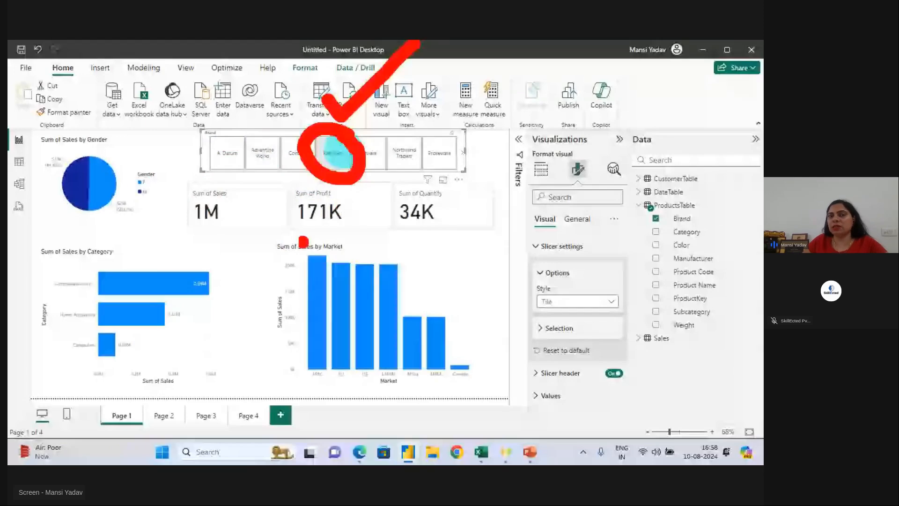
drag(186, 246, 249, 240)
drag(139, 206, 203, 158)
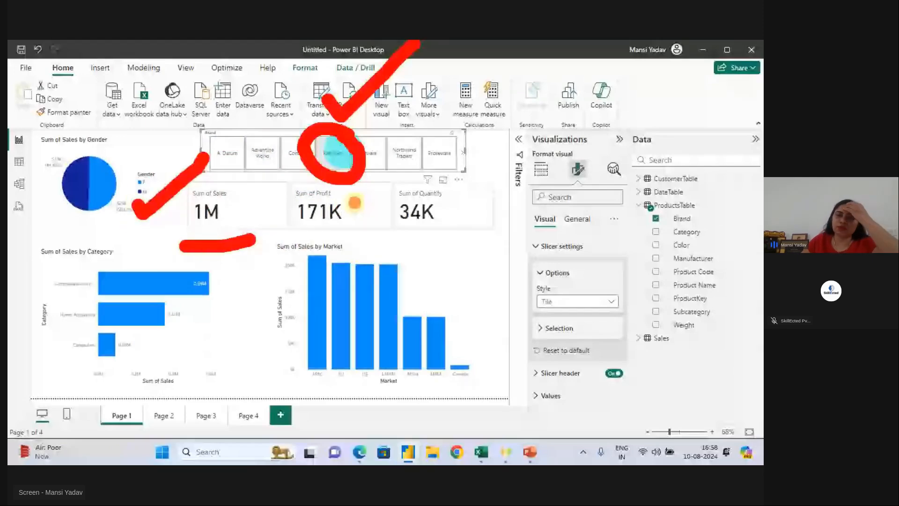
drag(354, 205, 418, 172)
drag(470, 214, 524, 180)
key(Escape)
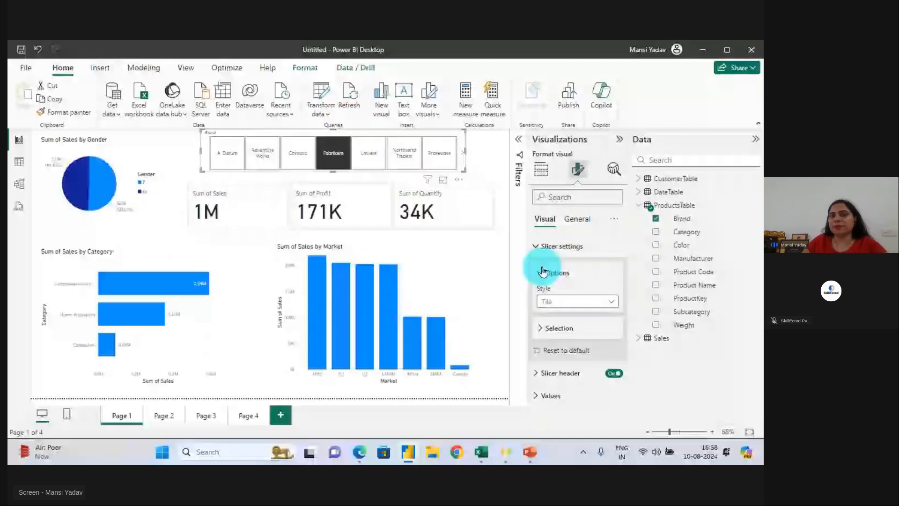
click(452, 132)
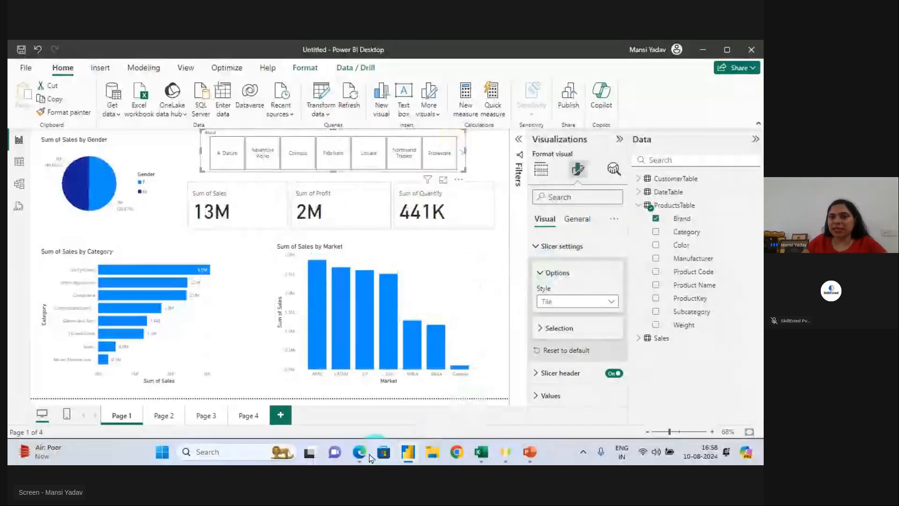
Check the class chat on the browser's live-class page and return to the Power BI report.
click(401, 396)
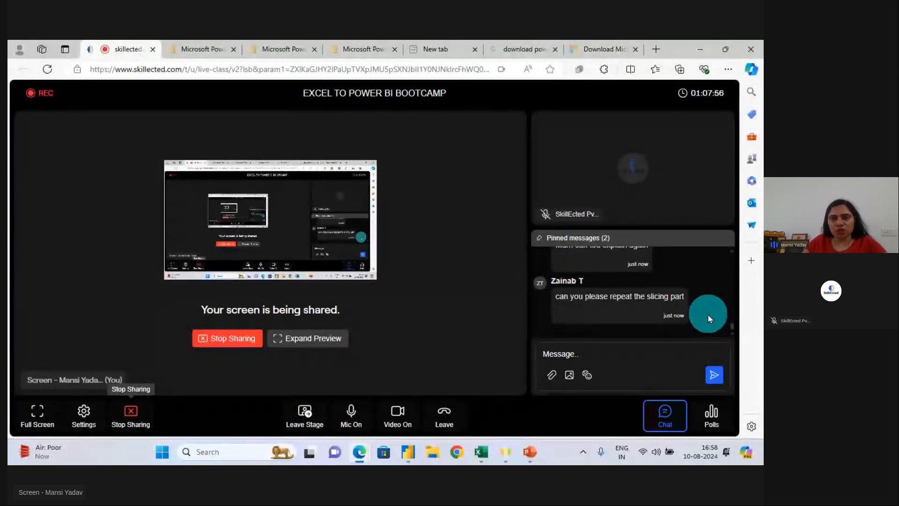
key(alt+Tab)
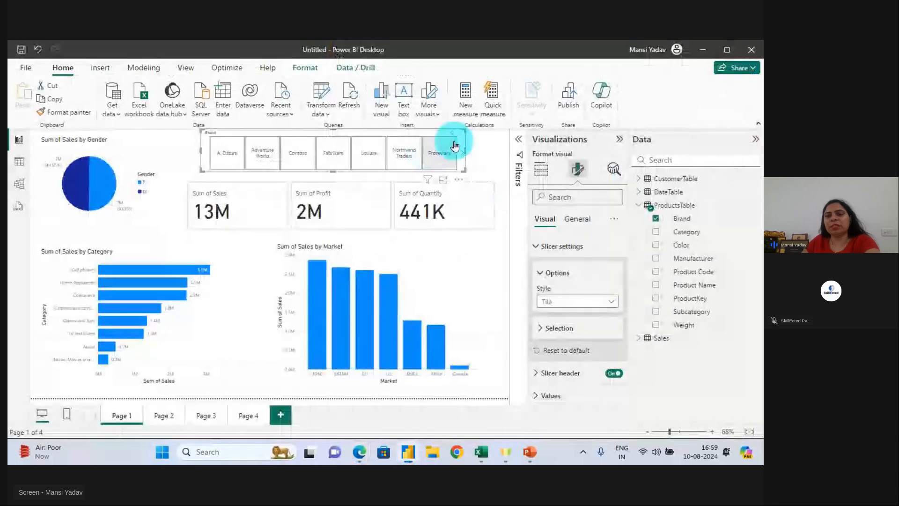
Delete the Brand tile slicer from the page and close the Mouse Highlight utility.
key(Delete)
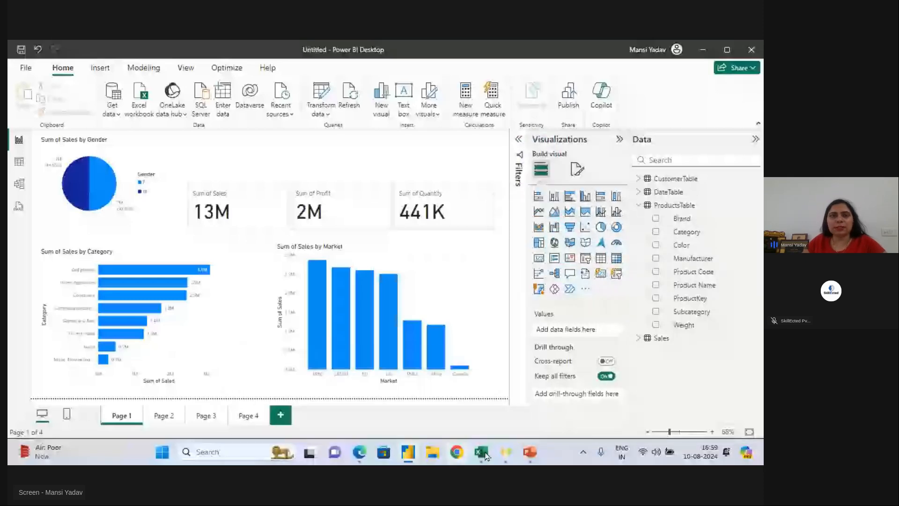
click(505, 453)
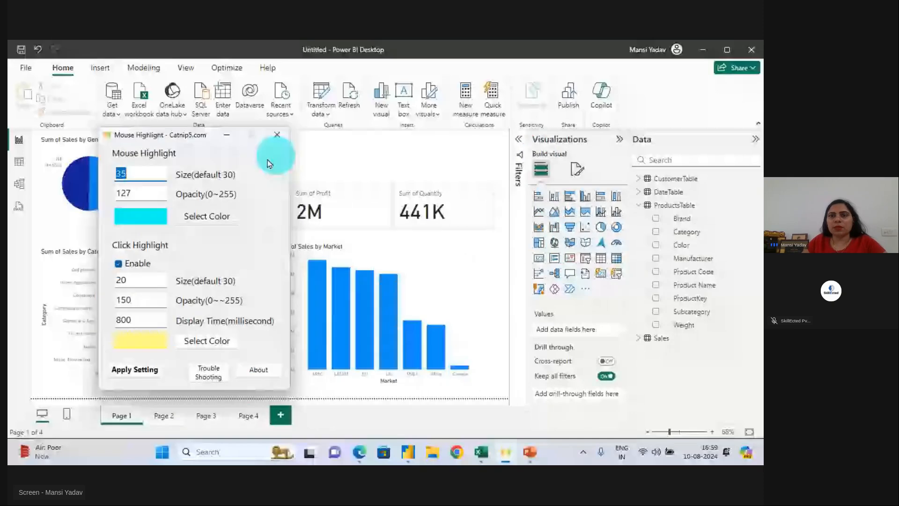
click(277, 136)
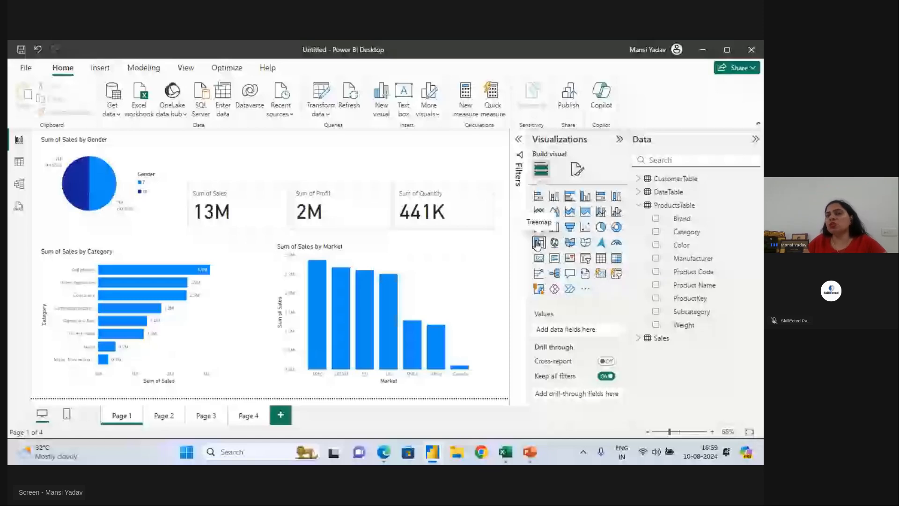
Add a new empty slicer, mark its visual type in red, and place it shortened above the cards.
click(584, 258)
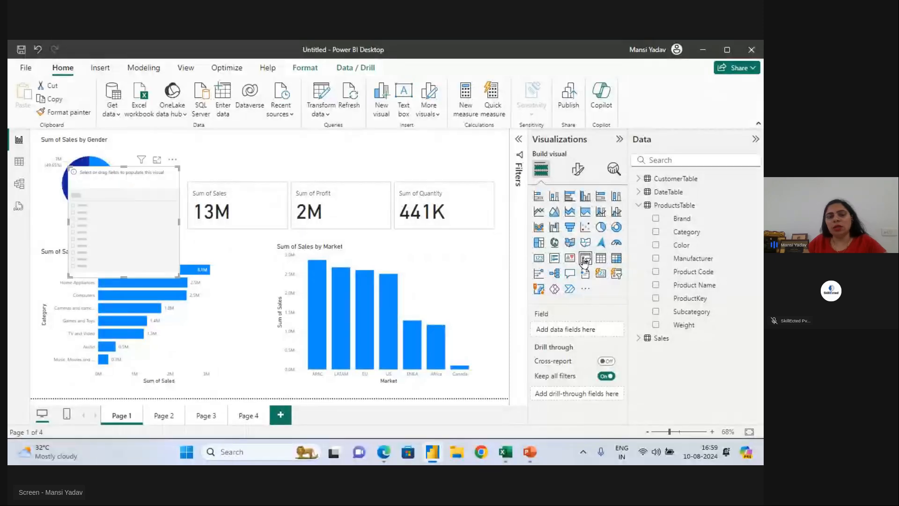
drag(577, 226, 620, 182)
mouse_move(608, 248)
mouse_down()
mouse_move(601, 277)
mouse_move(600, 244)
mouse_up()
key(Escape)
drag(107, 206, 329, 164)
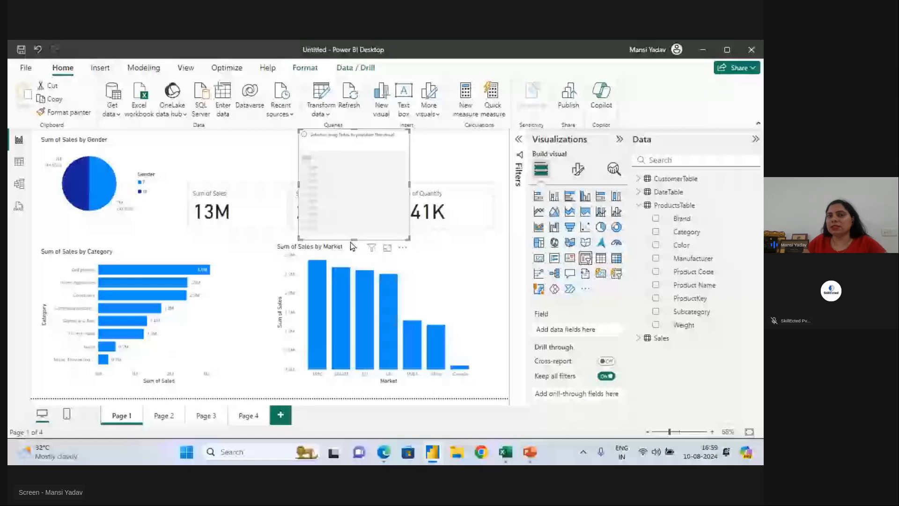
drag(355, 239, 354, 181)
Narrow the card visual, move the gender pie chart to its right, and place the slicer above the category chart.
click(462, 205)
drag(495, 205, 399, 203)
drag(331, 159, 415, 156)
drag(461, 179, 348, 254)
drag(37, 179, 407, 180)
drag(454, 158, 459, 171)
drag(330, 207, 84, 171)
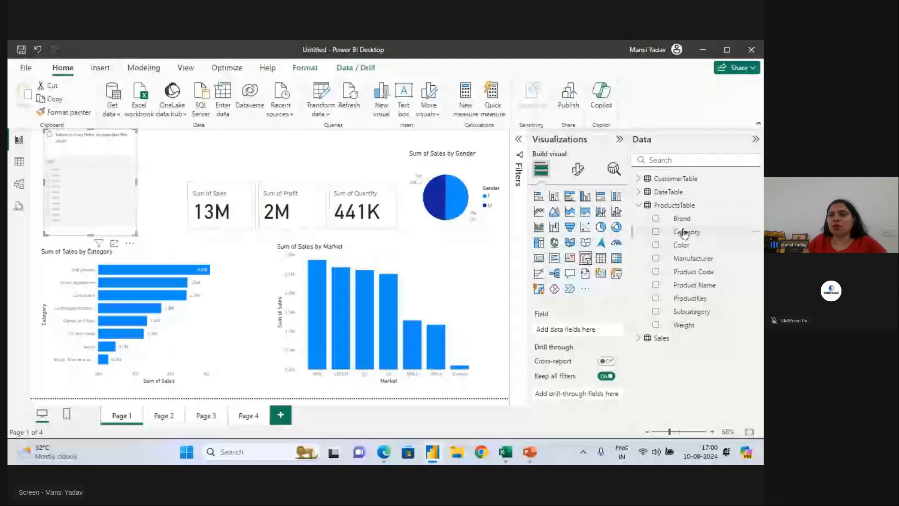
Draw an arrow from Brand to the slicer, add Brand to it, and filter by brands from Contoso to Southridge Video.
mouse_move(687, 220)
mouse_down()
mouse_move(213, 124)
mouse_move(105, 166)
mouse_move(143, 180)
mouse_up()
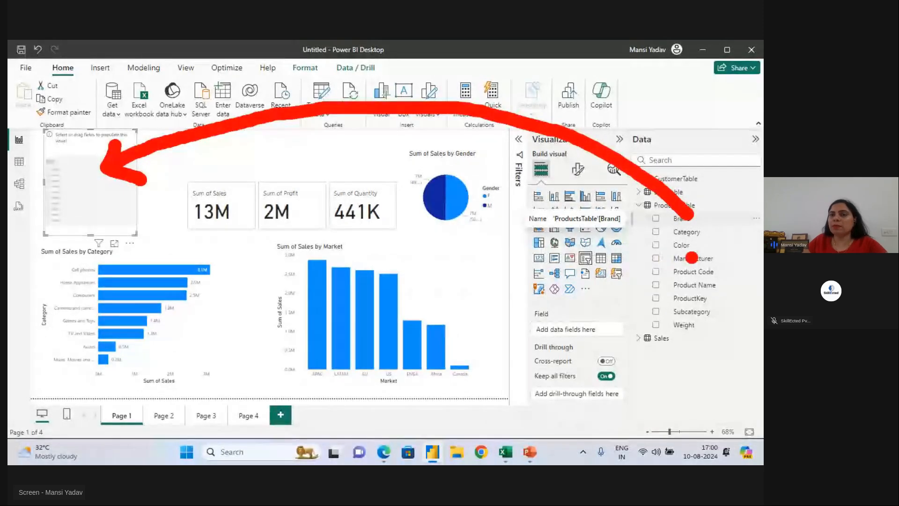
drag(670, 216, 88, 184)
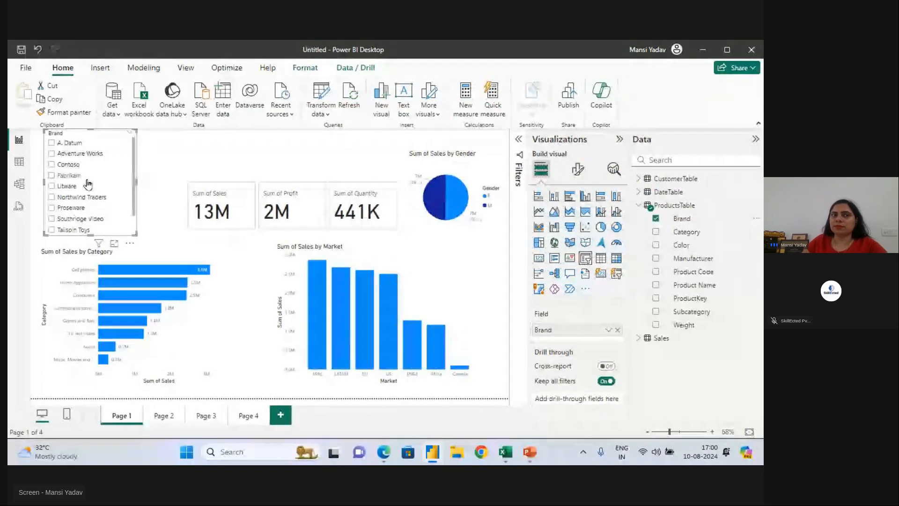
click(52, 165)
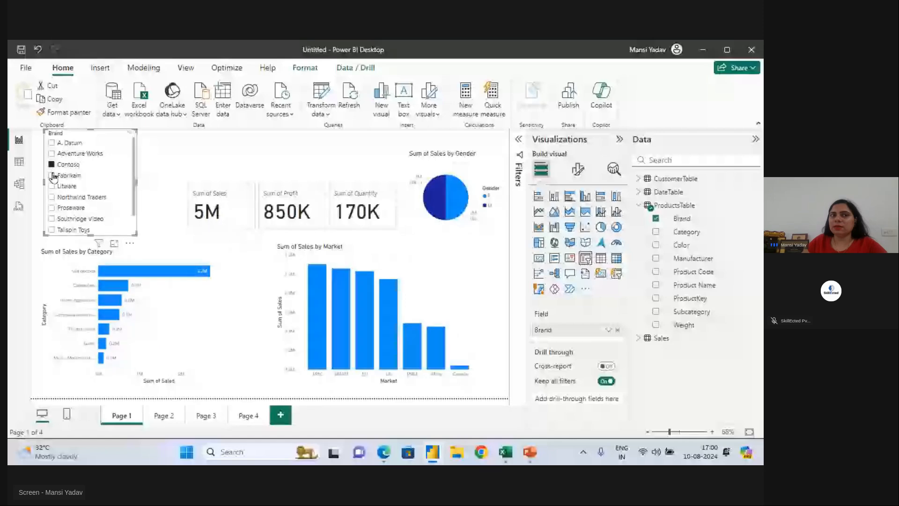
click(52, 176)
click(52, 187)
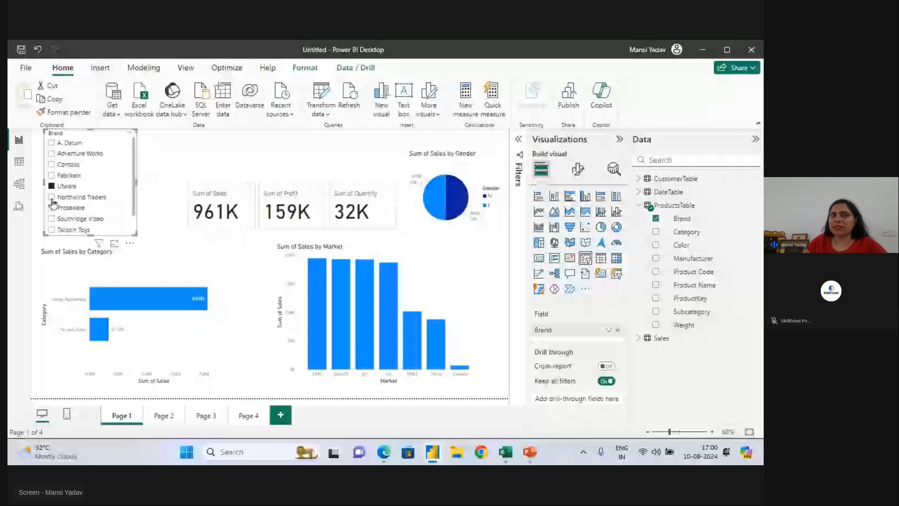
click(51, 207)
click(57, 219)
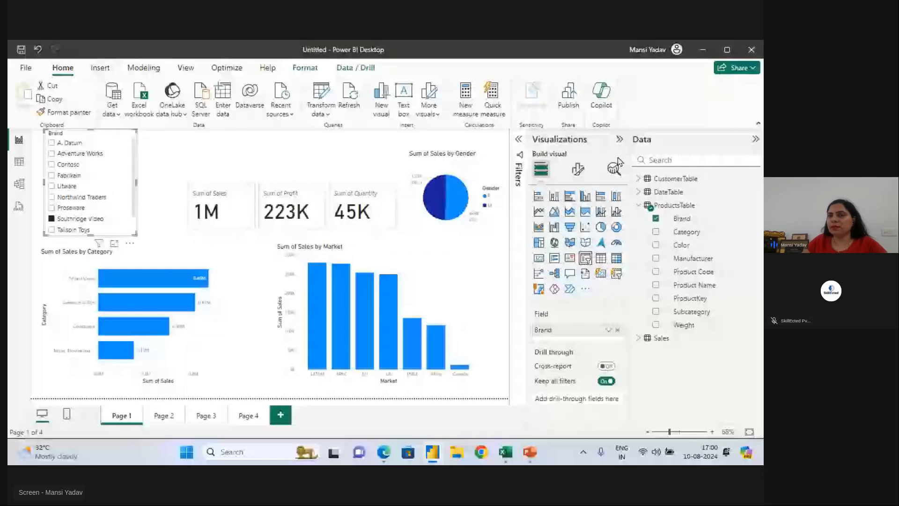
Draw a red stroke beside the data fields, exit the annotation, and remove Brand from the slicer.
key(ctrl+1)
mouse_move(672, 264)
mouse_down()
mouse_move(662, 260)
mouse_move(543, 438)
mouse_move(691, 246)
mouse_move(571, 283)
mouse_move(674, 262)
mouse_move(612, 222)
mouse_up()
key(Escape)
click(619, 330)
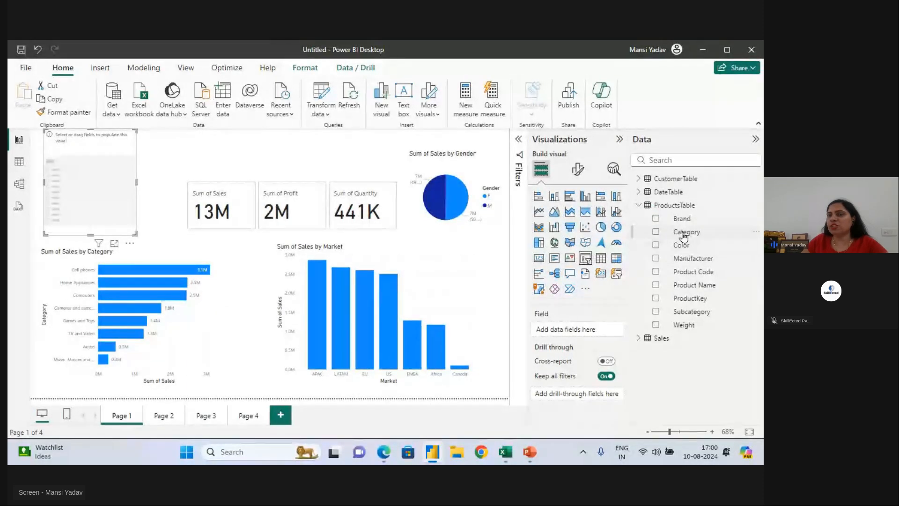
Add Category to the slicer, try the Audio and Cameras and camcorders filters, and remove the field again.
drag(683, 235, 125, 191)
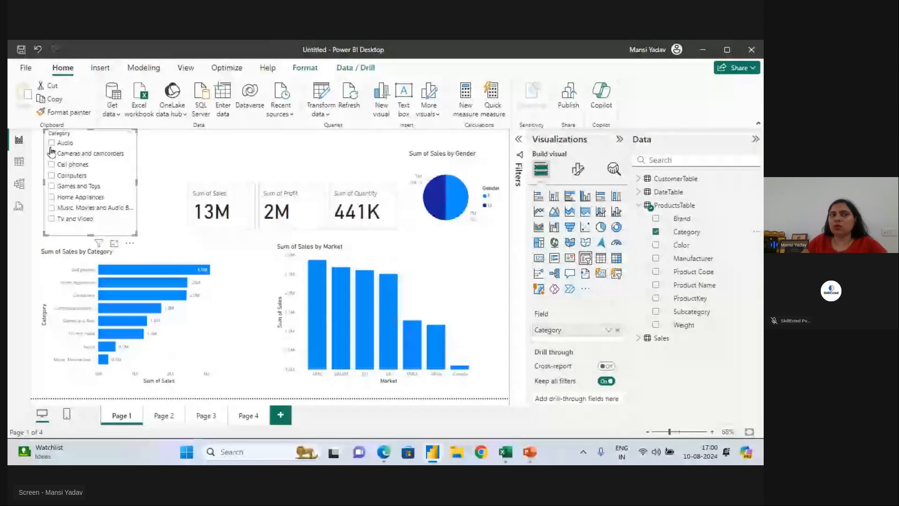
click(52, 144)
click(52, 154)
click(52, 154)
click(617, 330)
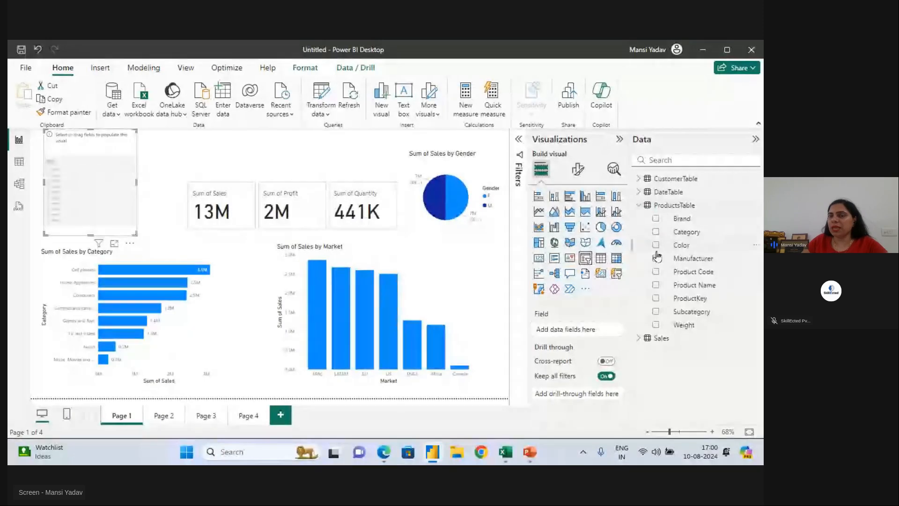
Expand the Sales table, add Country to the slicer, and filter the page by Australia.
click(639, 339)
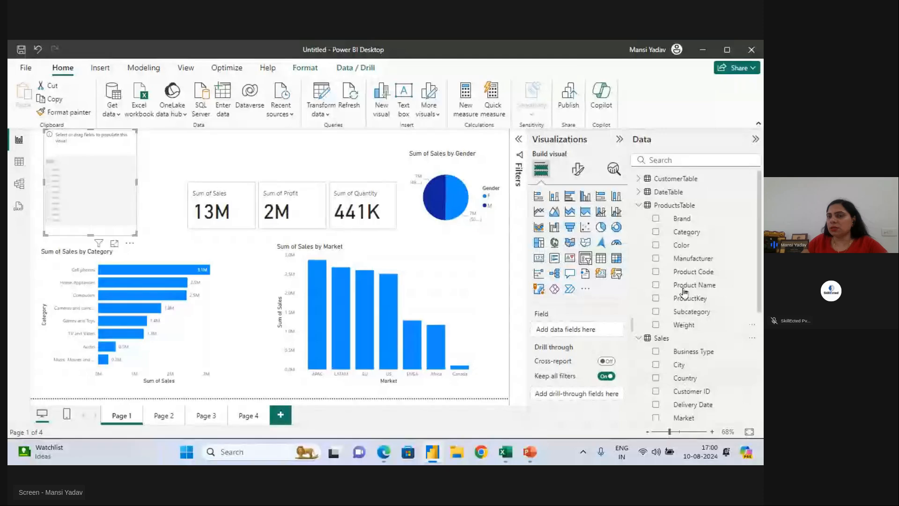
scroll(703, 383, down, 3)
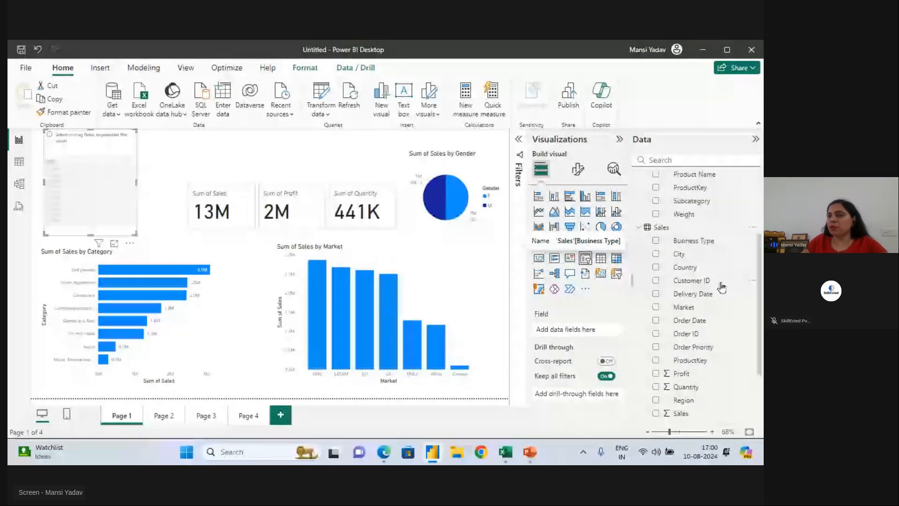
drag(690, 268, 82, 196)
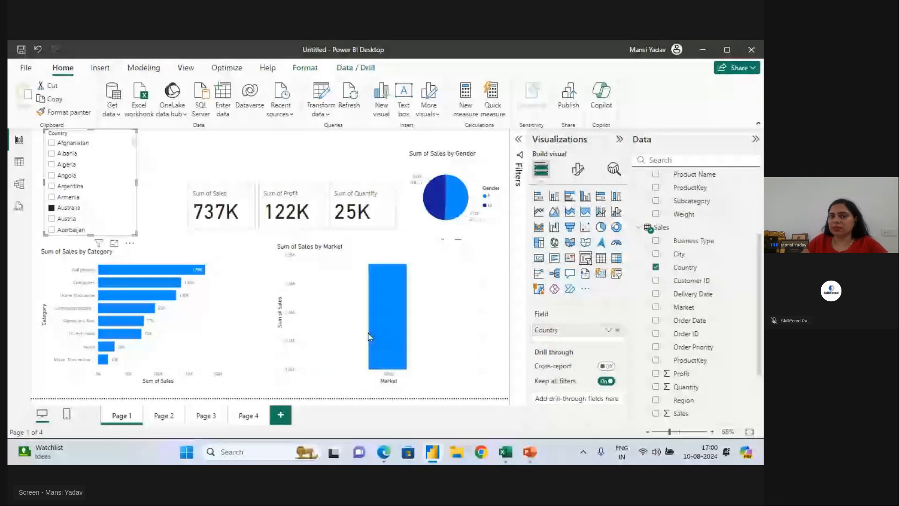
Switch to the live-class page in the browser and read the new chat messages.
mouse_move(384, 452)
click(340, 411)
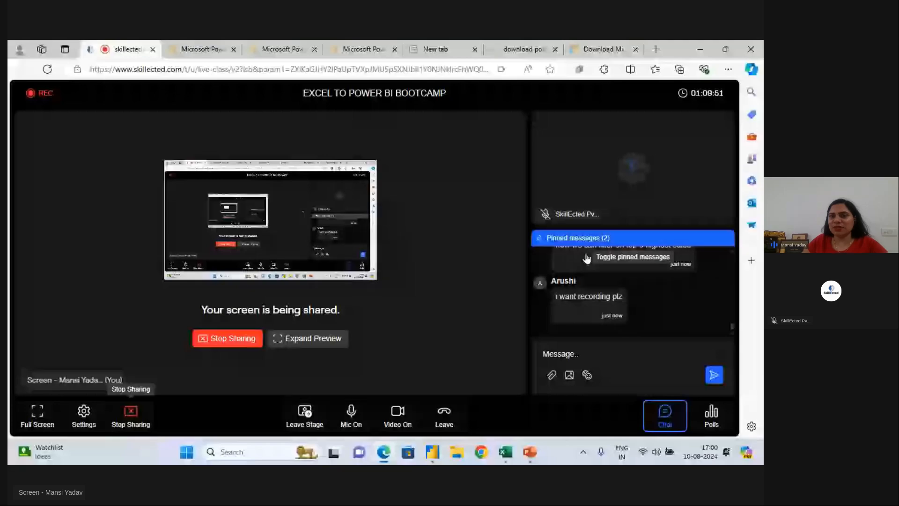
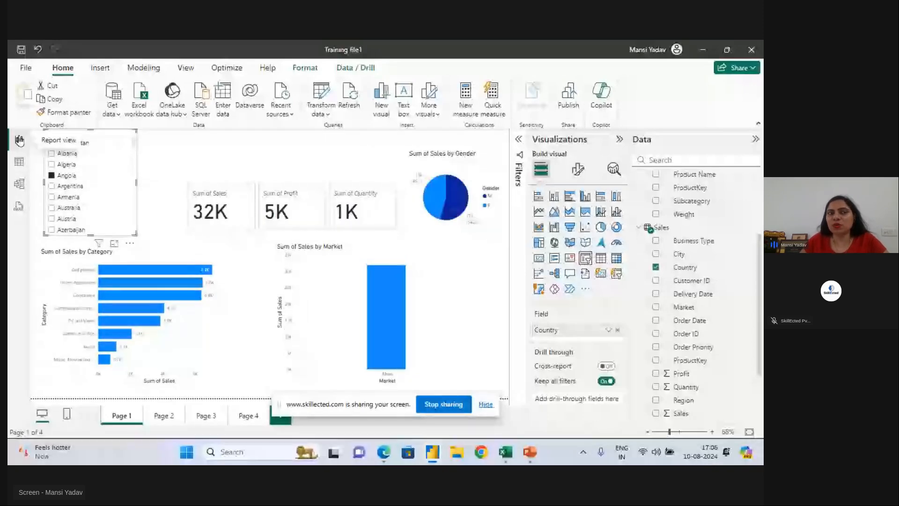
Open the table view, mark the list of tables and the table view control in red, and clear the annotation.
click(19, 162)
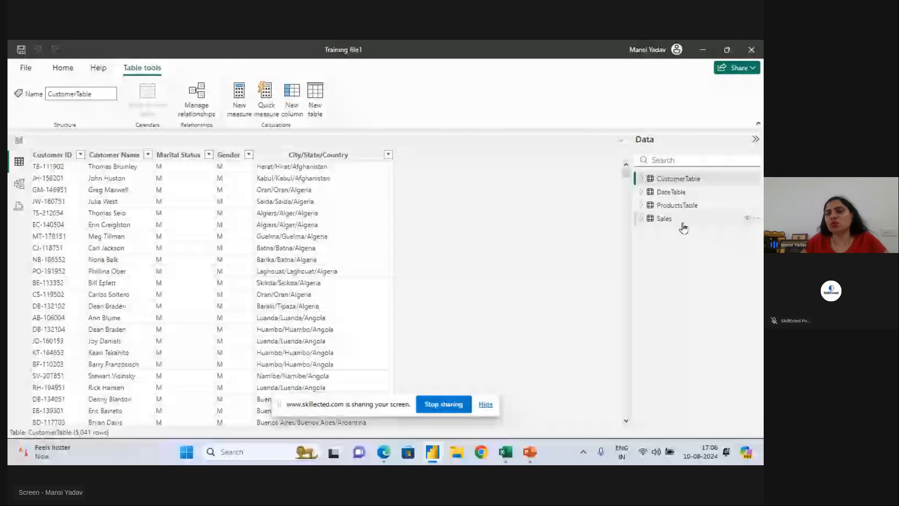
mouse_move(674, 160)
mouse_down()
mouse_move(681, 255)
mouse_move(701, 156)
mouse_up()
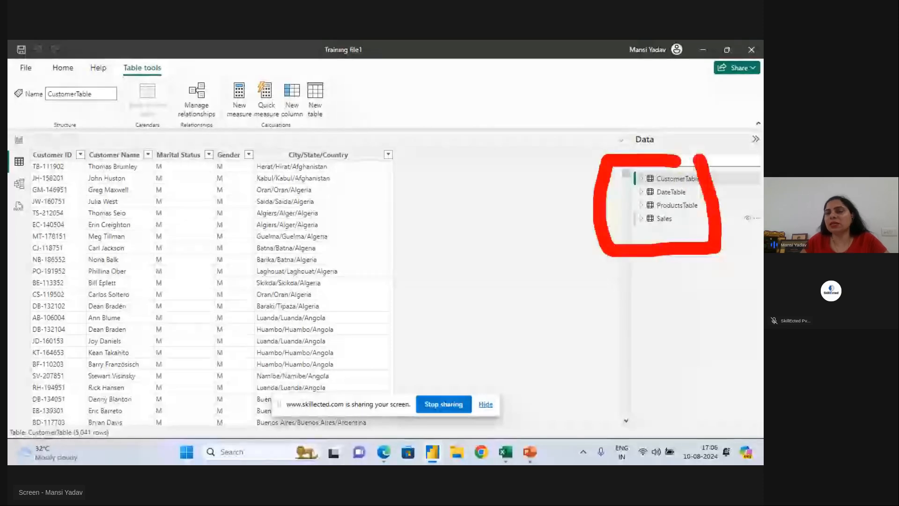
drag(557, 183, 612, 137)
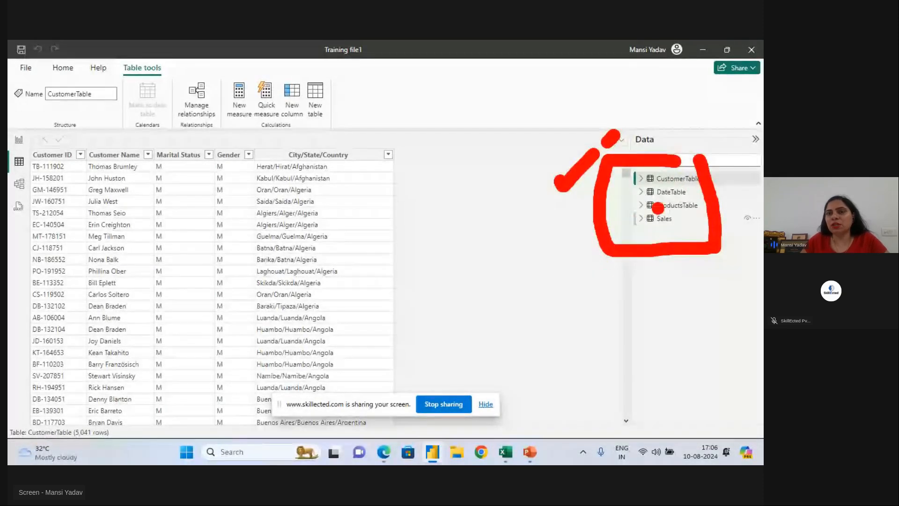
mouse_move(38, 143)
mouse_down()
mouse_move(8, 178)
mouse_move(32, 159)
mouse_up()
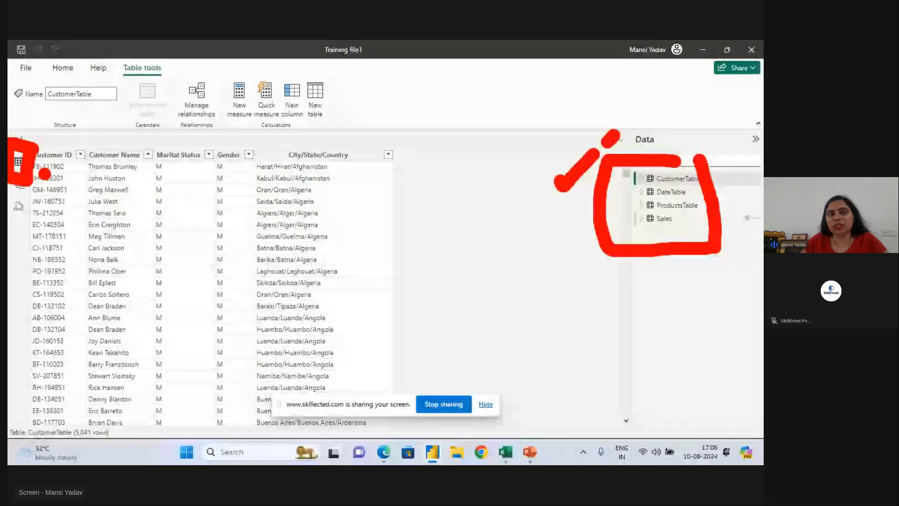
key(Escape)
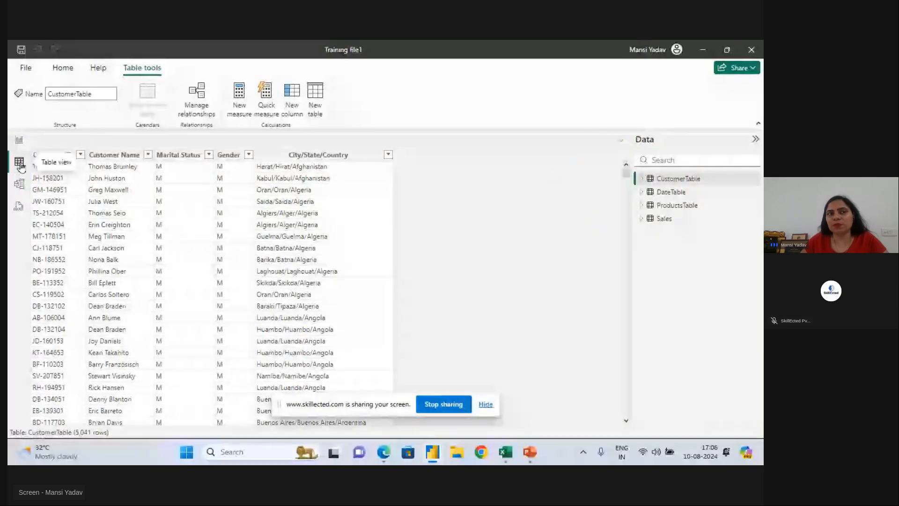
Toggle to the report view and back, box the table list and draw red check marks by the list and data, and clear them.
click(19, 139)
click(19, 163)
mouse_move(721, 154)
mouse_down()
mouse_move(608, 226)
mouse_move(722, 155)
mouse_up()
mouse_move(522, 171)
mouse_down()
mouse_move(528, 185)
mouse_move(613, 123)
mouse_up()
drag(181, 185, 290, 137)
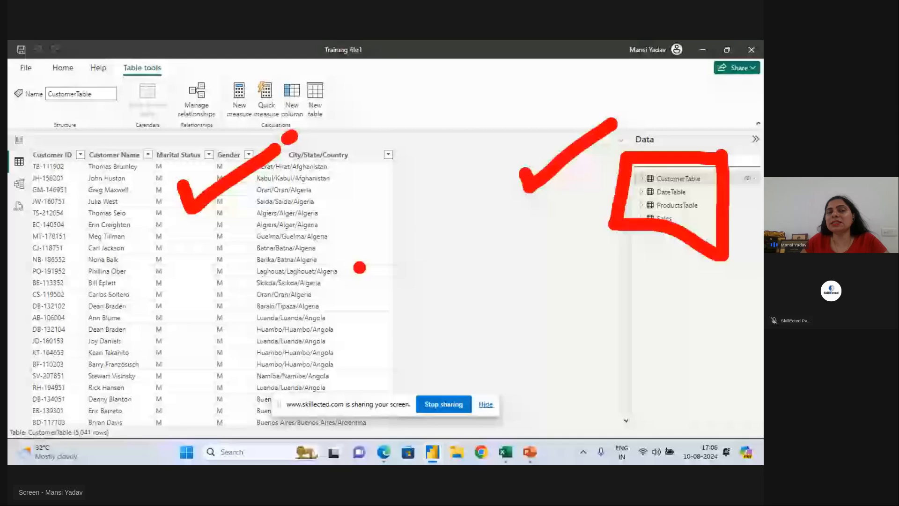
key(Escape)
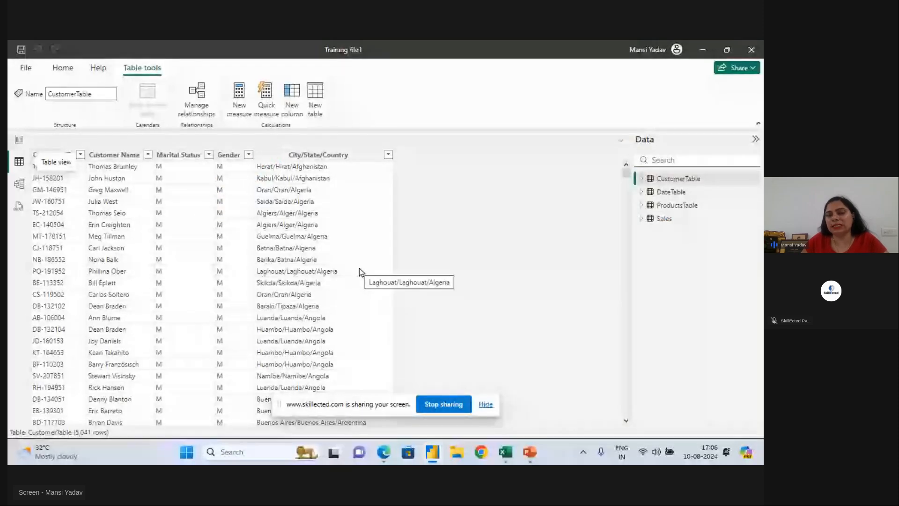
Switch to the Global Super Store Data workbook in Excel, view its Sales sheet maximized without the sharing bar, and return to Power BI.
mouse_move(506, 452)
click(456, 393)
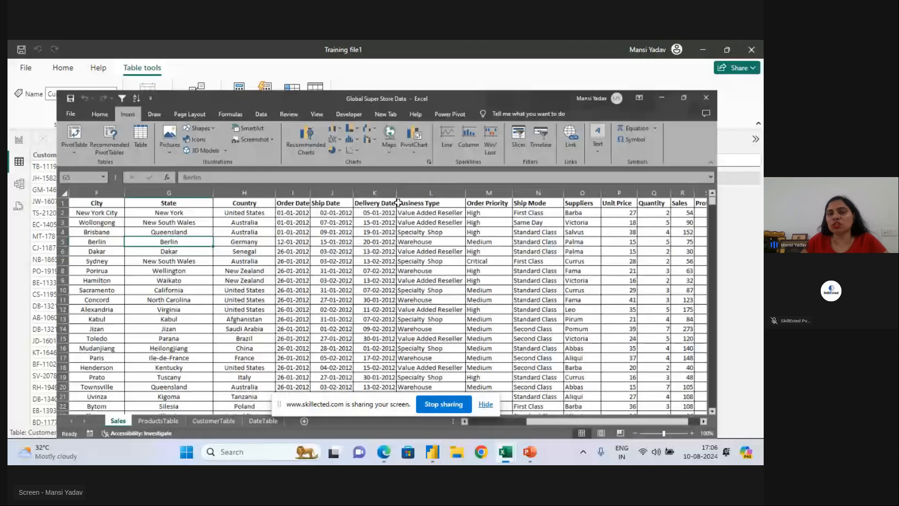
key(super+Up)
mouse_move(300, 192)
mouse_down()
mouse_move(303, 201)
mouse_move(411, 125)
mouse_up()
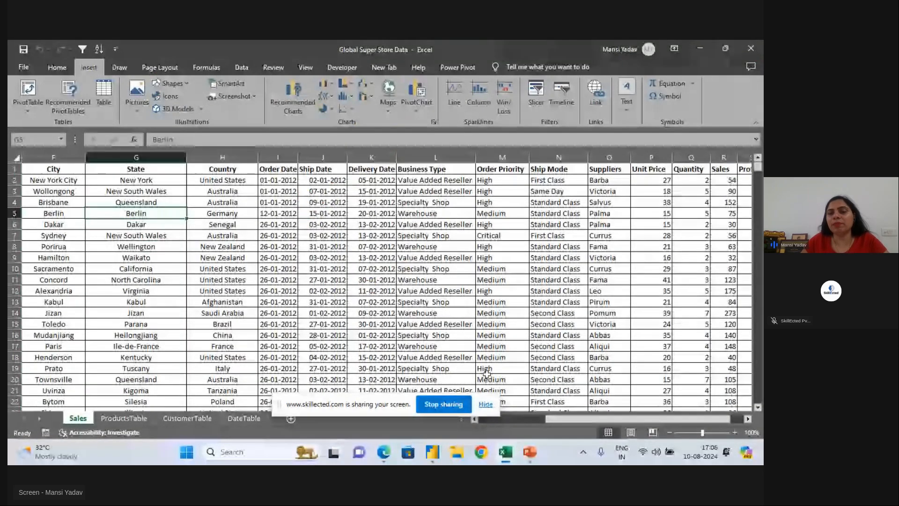
click(485, 404)
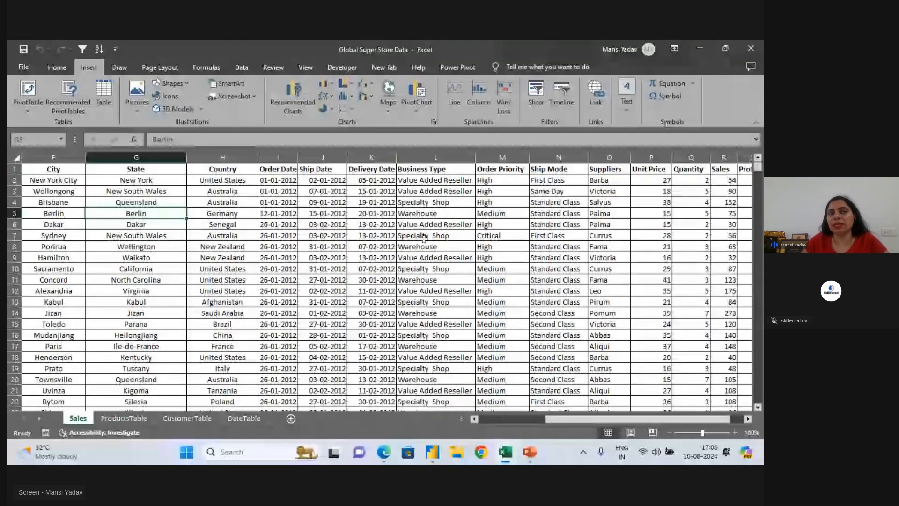
key(alt+Tab)
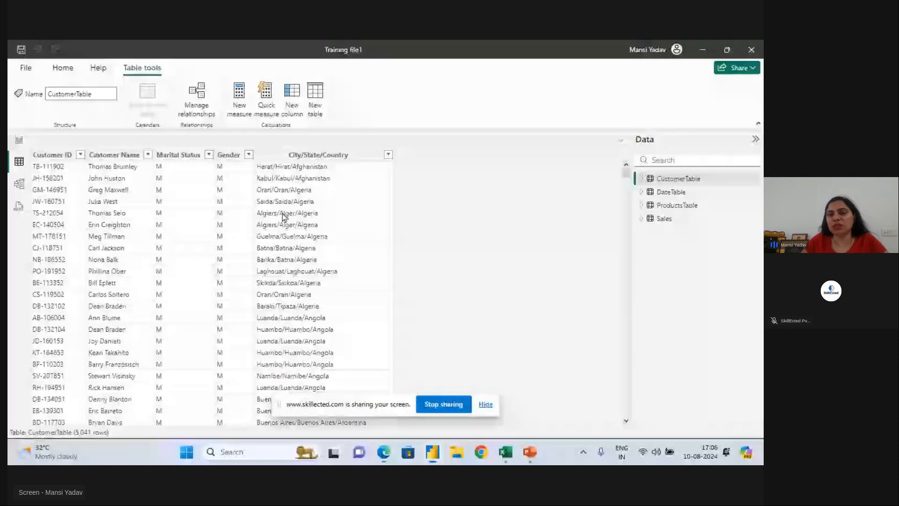
Insert a table visual on Page 2 of the report, convert it to a matrix, and enlarge it across most of the canvas.
click(19, 140)
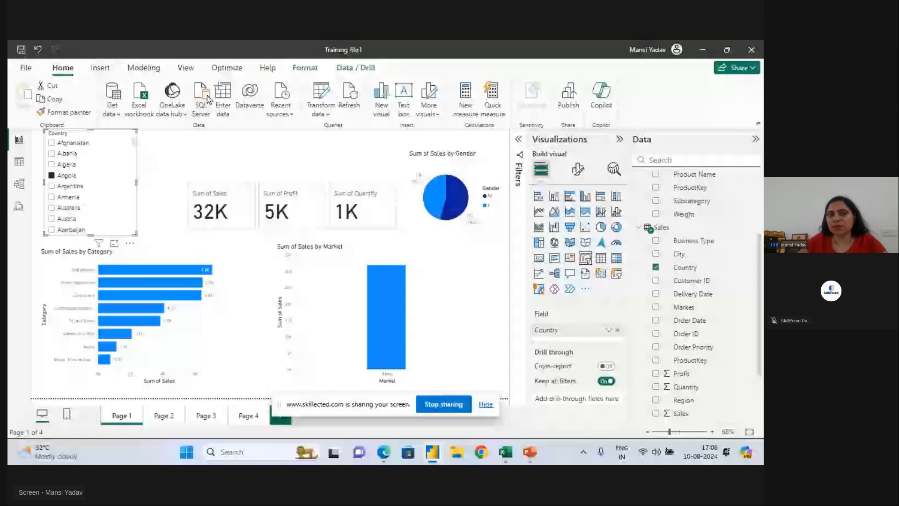
click(154, 417)
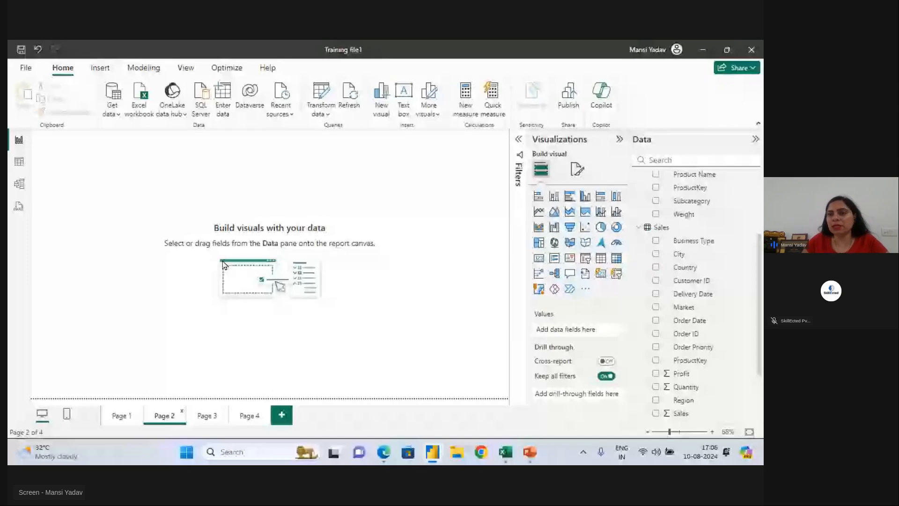
click(601, 260)
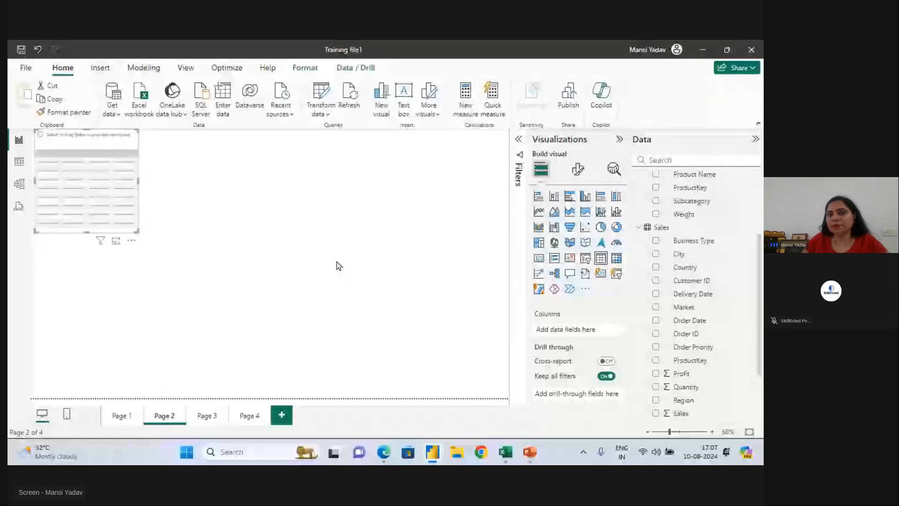
drag(137, 233, 409, 366)
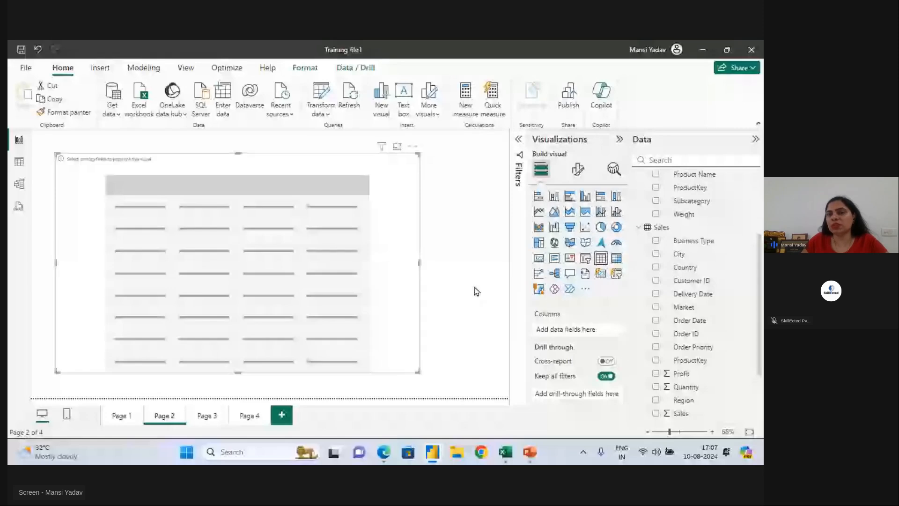
click(617, 260)
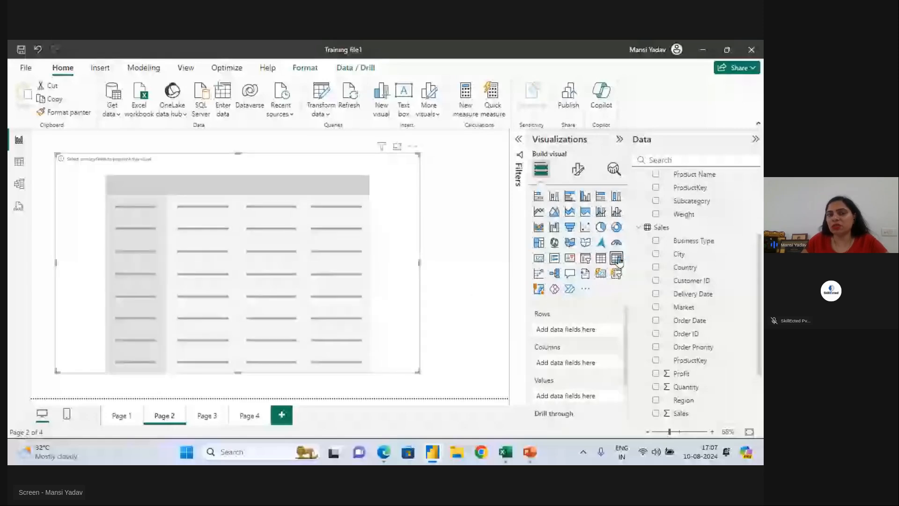
drag(420, 372, 468, 381)
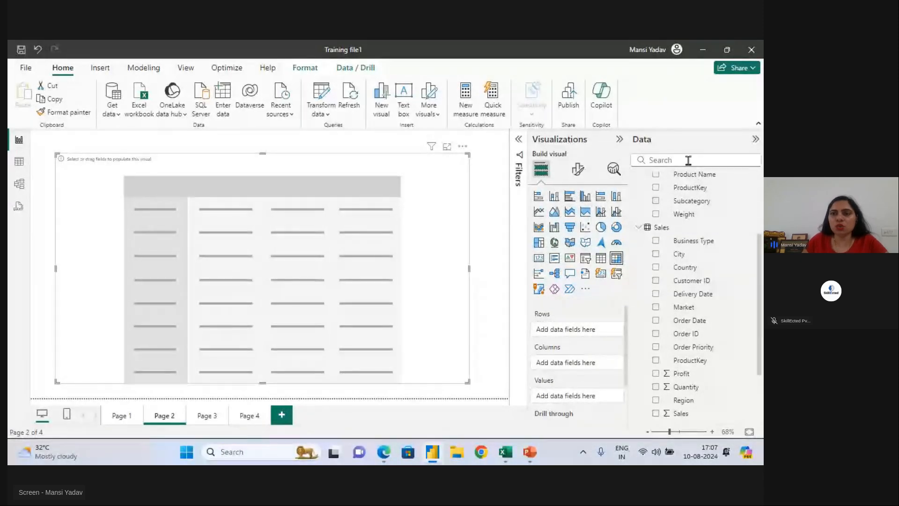
Draw a red arrow and cross over the matrix field areas, draw another arrow from the data fields to the matrix, and clear the marks.
mouse_move(684, 307)
mouse_down()
mouse_move(429, 267)
mouse_move(318, 212)
mouse_move(482, 301)
mouse_move(568, 424)
mouse_move(576, 298)
mouse_move(587, 389)
mouse_move(583, 290)
mouse_move(608, 359)
mouse_move(713, 281)
mouse_move(591, 327)
mouse_move(627, 348)
mouse_up()
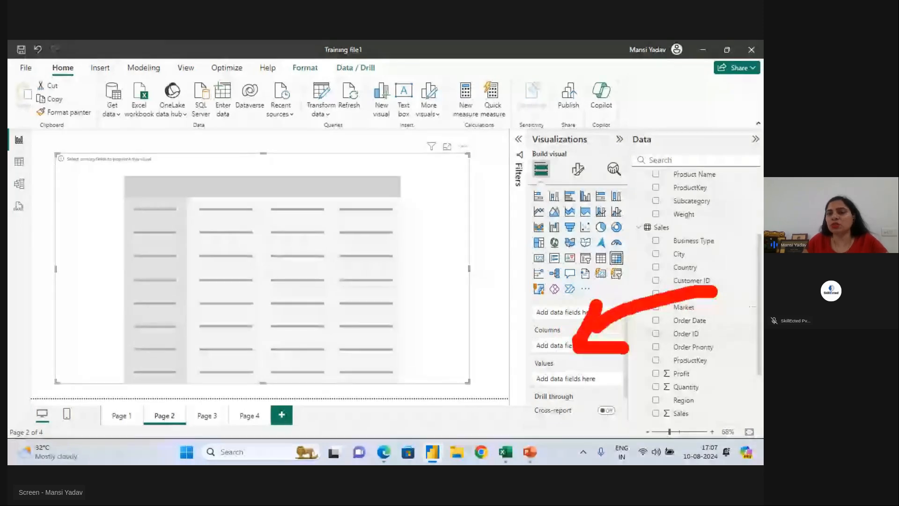
drag(531, 294, 593, 404)
drag(583, 290, 504, 417)
click(567, 402)
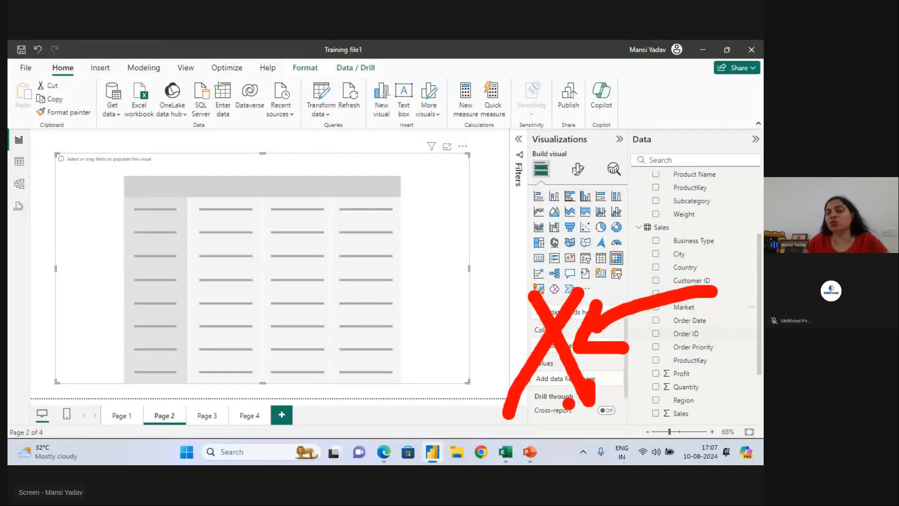
click(445, 245)
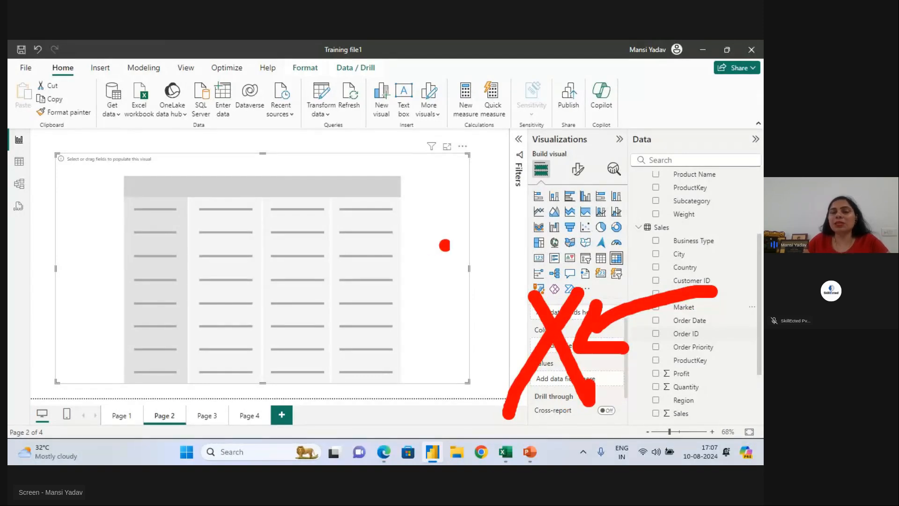
mouse_move(682, 210)
mouse_down()
mouse_move(538, 170)
mouse_move(332, 220)
mouse_up()
mouse_move(340, 185)
mouse_down()
mouse_move(344, 202)
mouse_move(442, 274)
mouse_up()
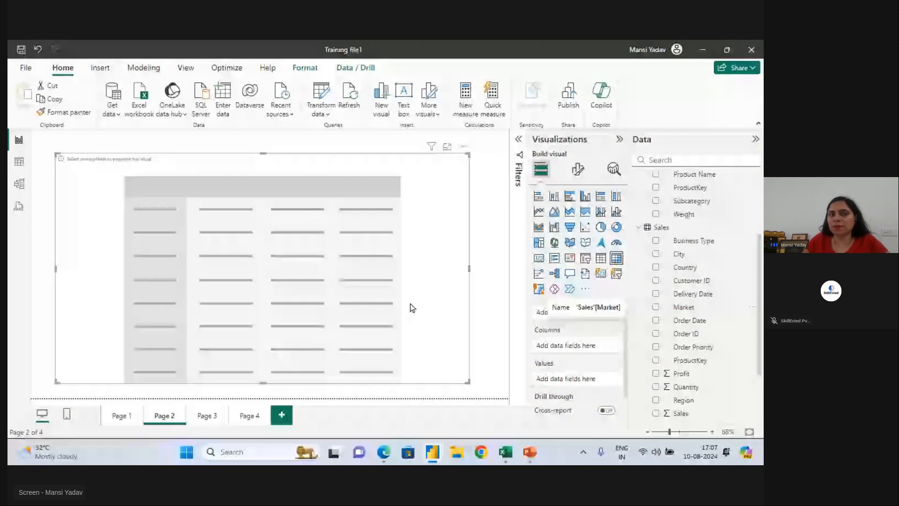
Add Market to the matrix rows and Country to its columns.
drag(683, 309, 298, 249)
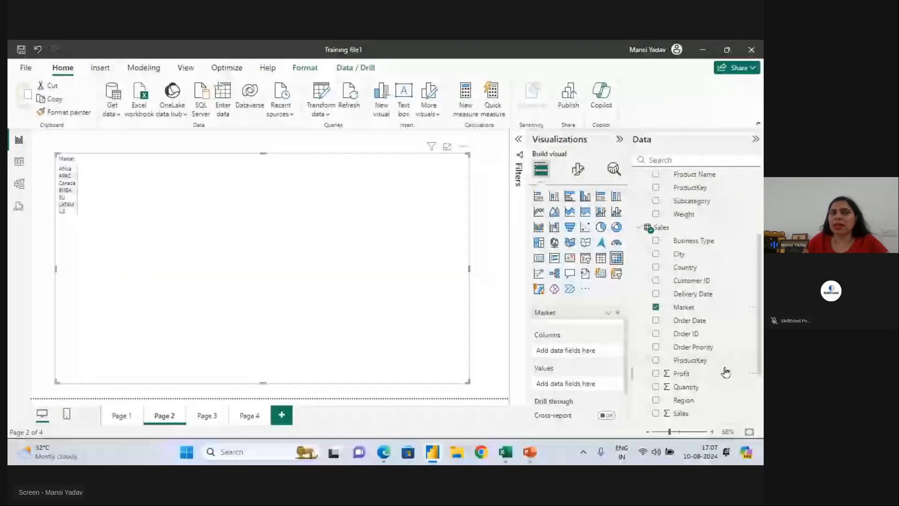
drag(688, 270, 189, 209)
click(333, 331)
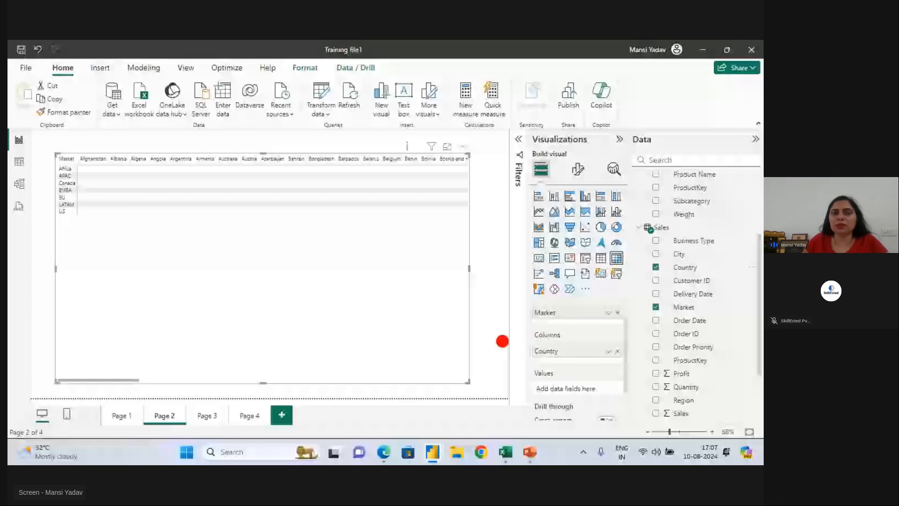
Magnify the matrix, draw red vertical strokes along its country columns, and exit the annotation.
drag(499, 338, 551, 336)
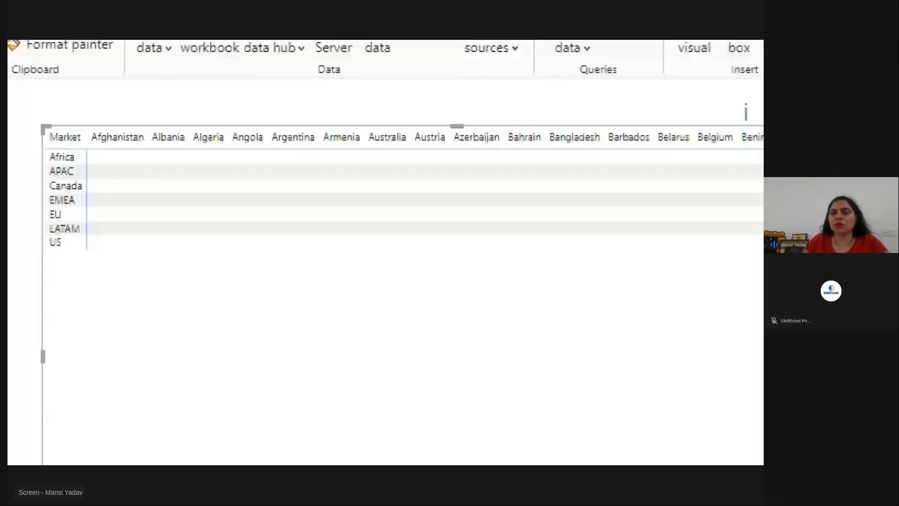
drag(110, 148, 118, 193)
drag(227, 248, 241, 357)
drag(289, 168, 317, 303)
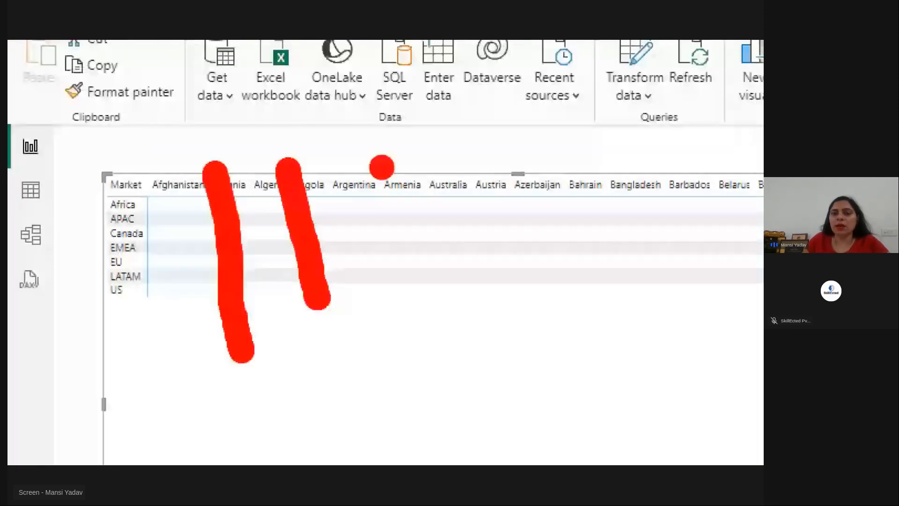
drag(381, 165, 421, 318)
drag(530, 164, 581, 367)
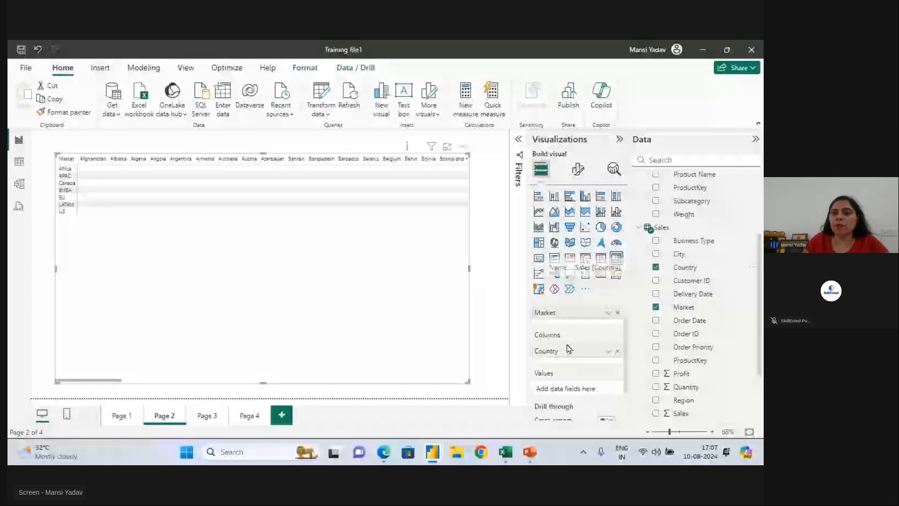
Move Country from the matrix columns to its rows beneath Market and mark the expandable market list in red.
drag(568, 355, 566, 326)
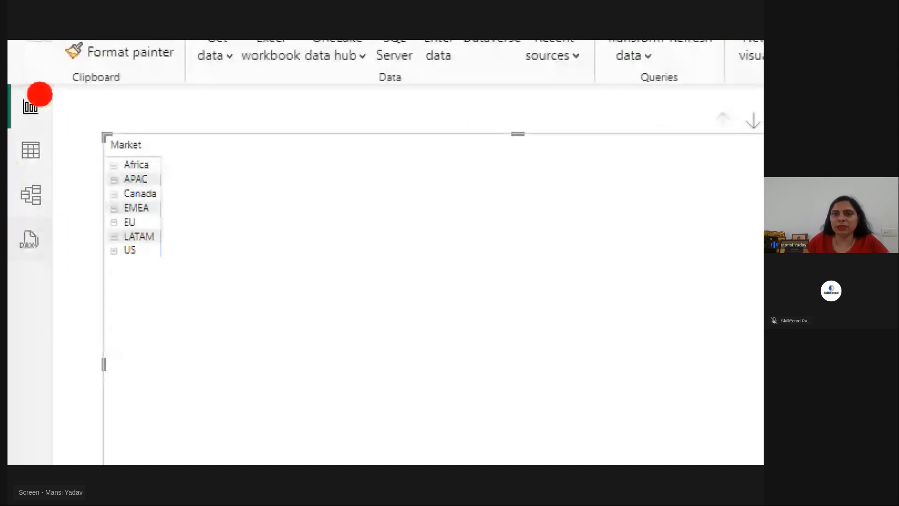
drag(30, 121, 44, 262)
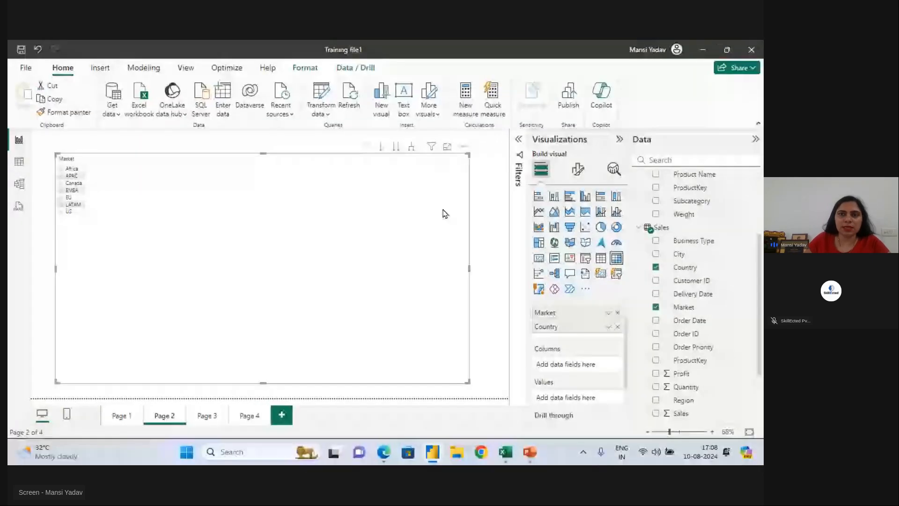
Find the size settings in the matrix formatting and increase the global font size.
click(591, 169)
click(583, 201)
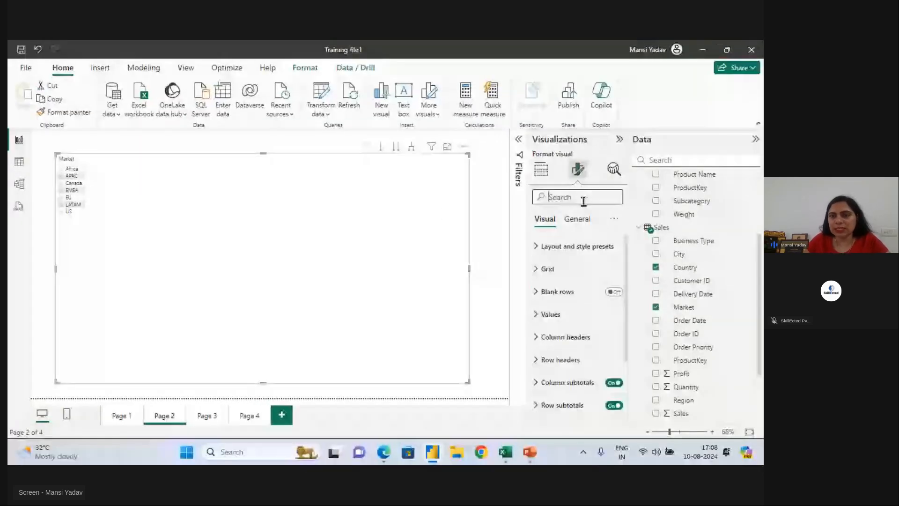
text(size)
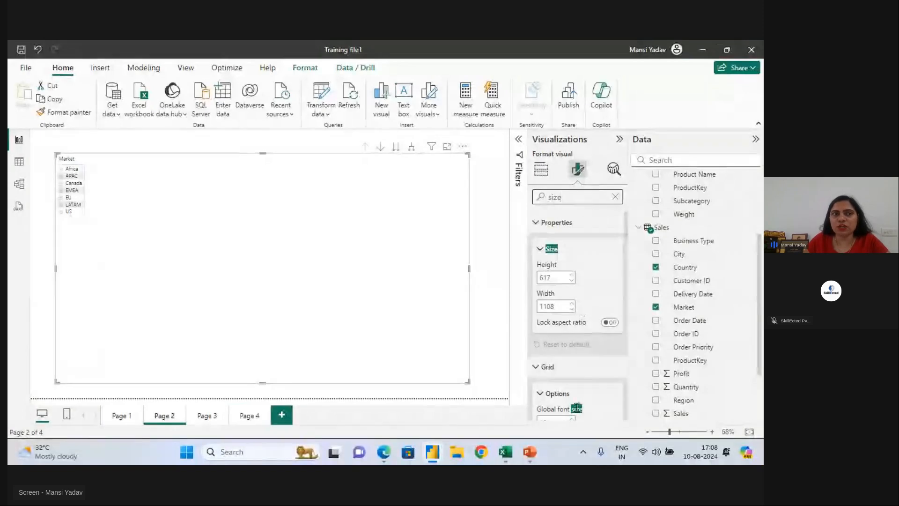
click(573, 422)
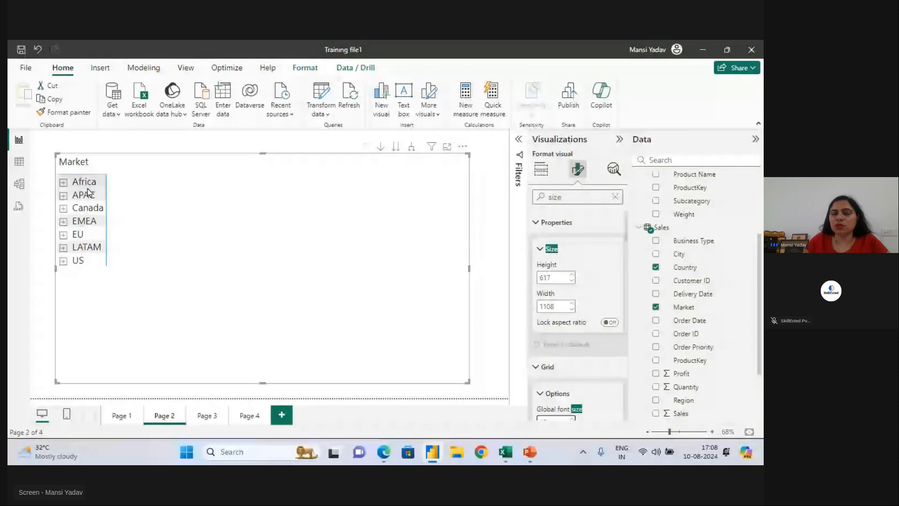
Expand Africa in the matrix, mark its countries with a red stroke, and collapse it again.
click(63, 183)
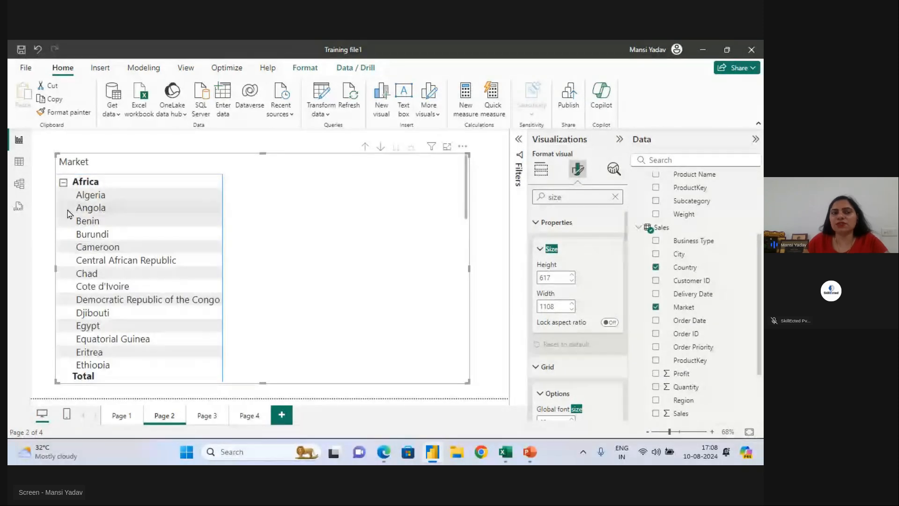
drag(64, 194, 64, 368)
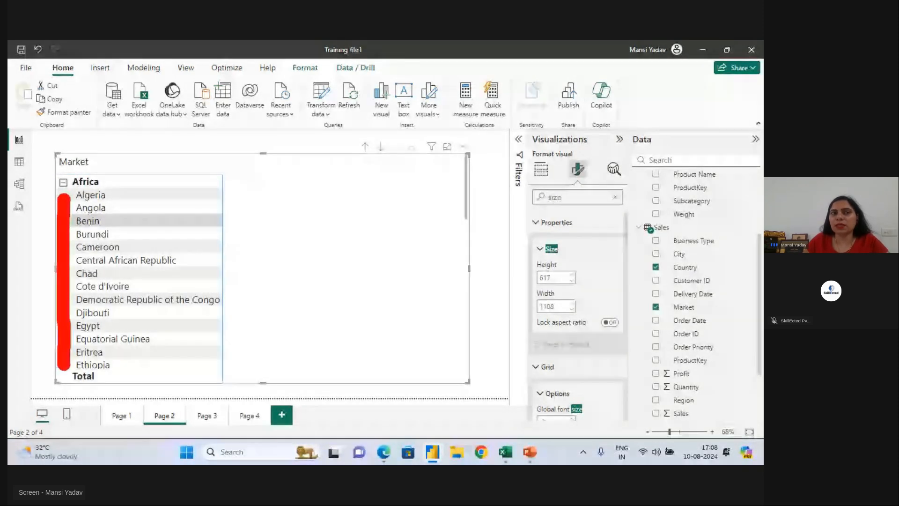
click(63, 182)
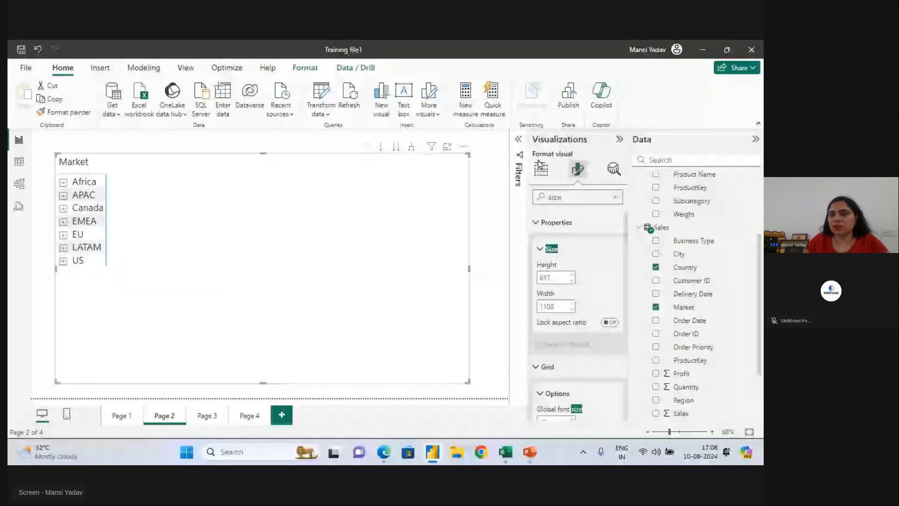
Add State and City to the matrix rows beneath Market and Country.
click(542, 169)
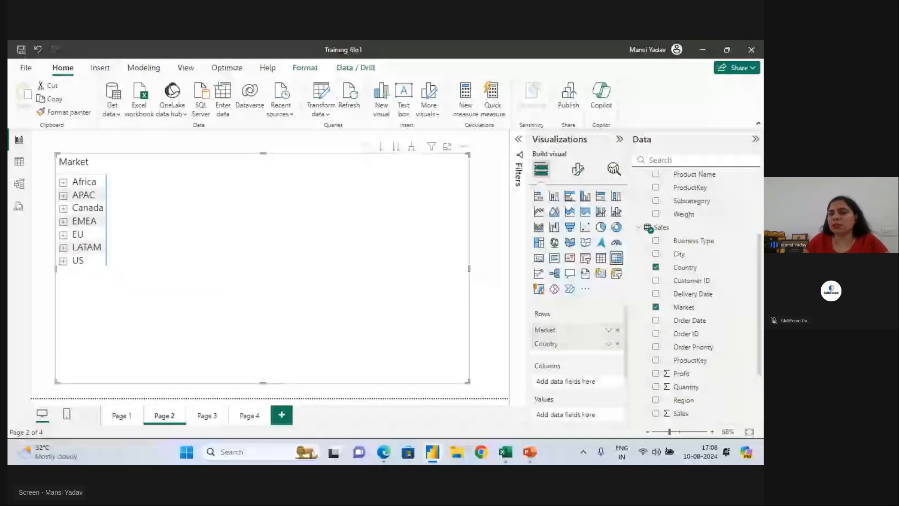
drag(520, 321, 568, 283)
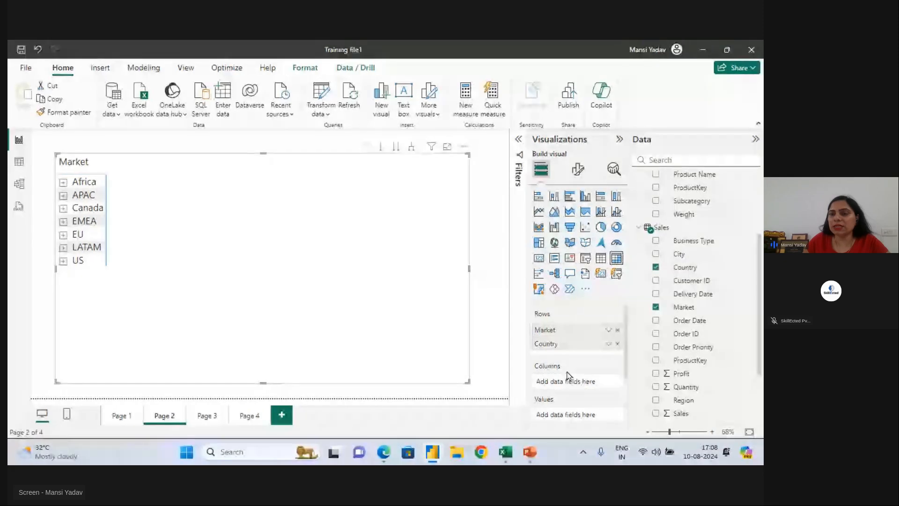
scroll(761, 365, down, 2)
scroll(761, 365, down, 2)
drag(683, 399, 568, 356)
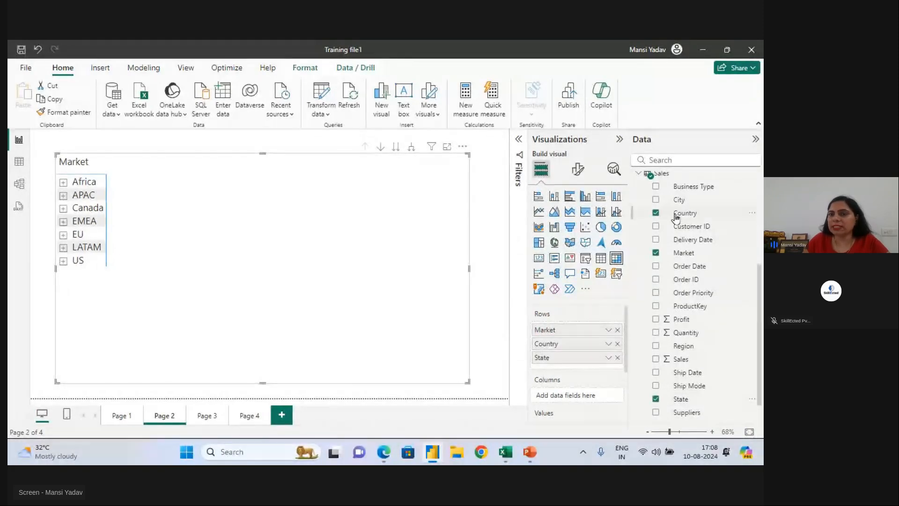
drag(681, 202, 572, 369)
Add Sales, Profit and Quantity as values in the matrix.
drag(682, 359, 443, 301)
drag(681, 319, 398, 252)
drag(678, 333, 440, 266)
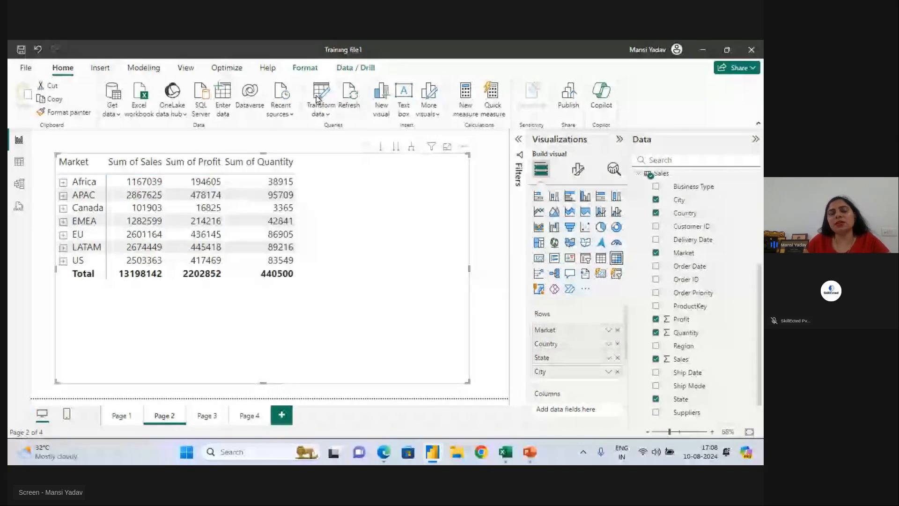
Expand APAC in the matrix, mark the India row in red, and expand India to its states.
mouse_move(140, 112)
mouse_down()
mouse_move(69, 104)
mouse_move(147, 351)
mouse_up()
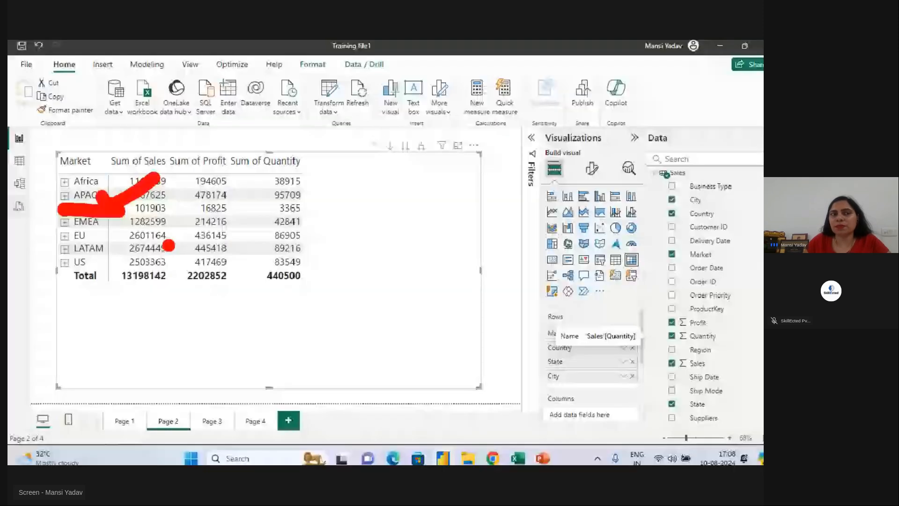
click(63, 196)
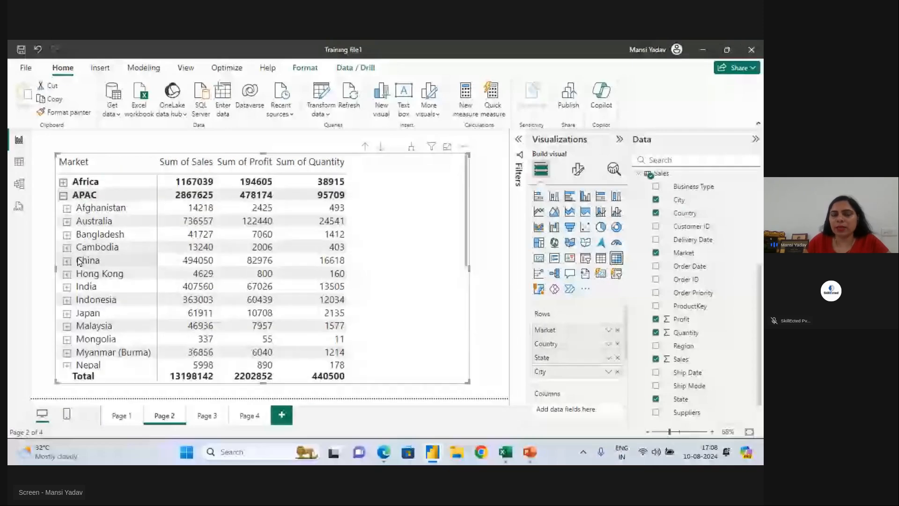
mouse_move(52, 266)
mouse_down()
mouse_move(67, 297)
mouse_move(126, 308)
mouse_move(229, 238)
mouse_up()
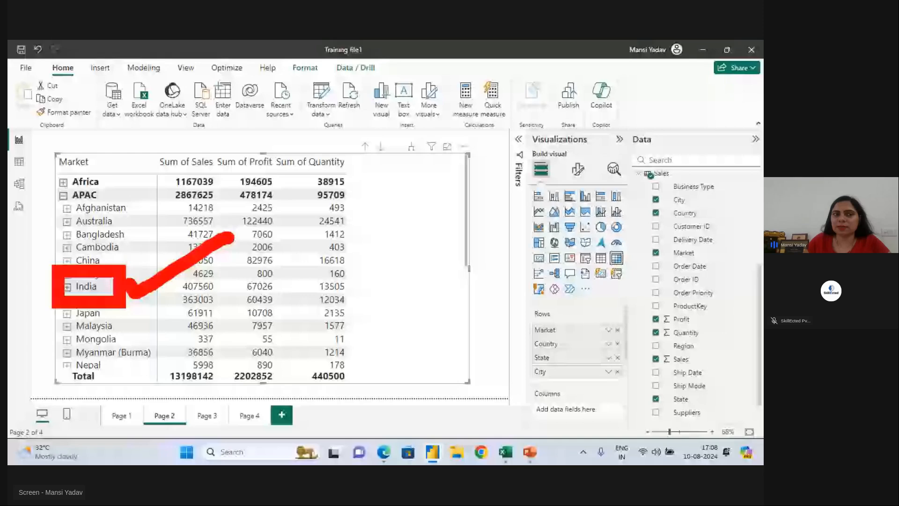
click(67, 287)
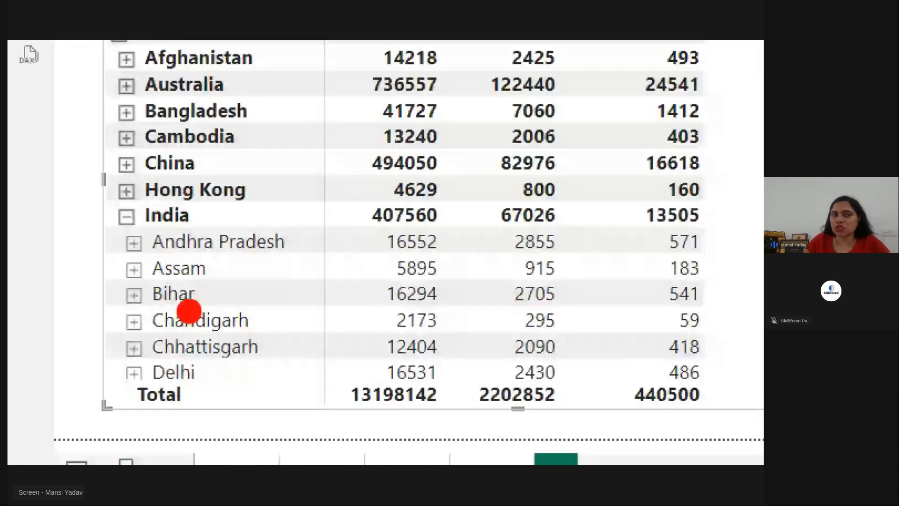
Mark India and its list of states with red annotation strokes.
drag(315, 229, 330, 464)
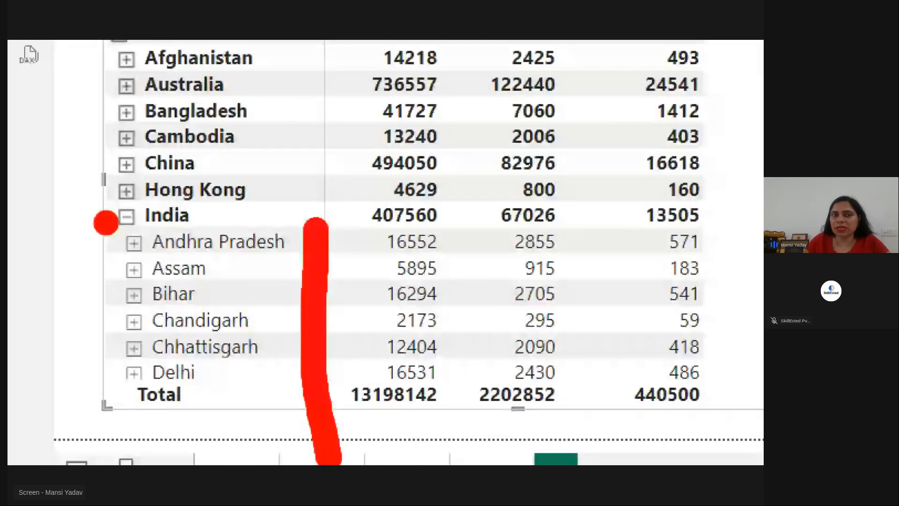
drag(106, 222, 232, 114)
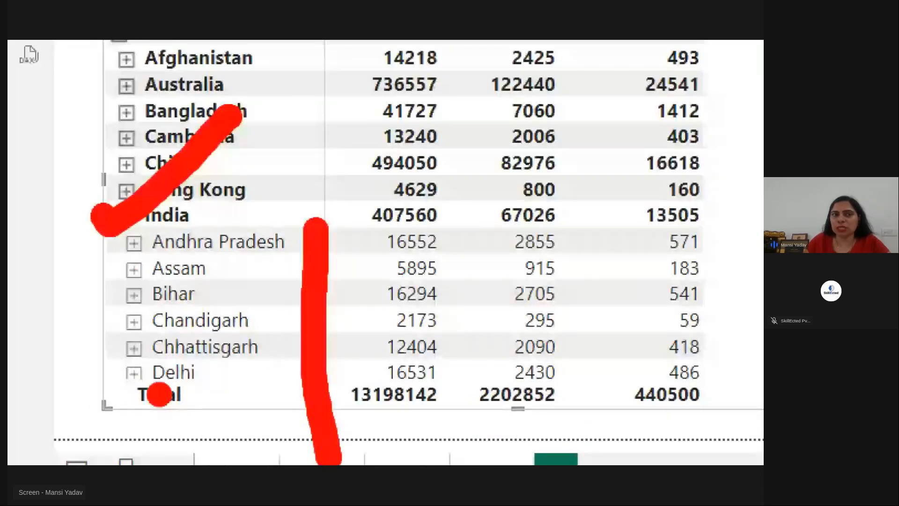
drag(204, 295, 281, 237)
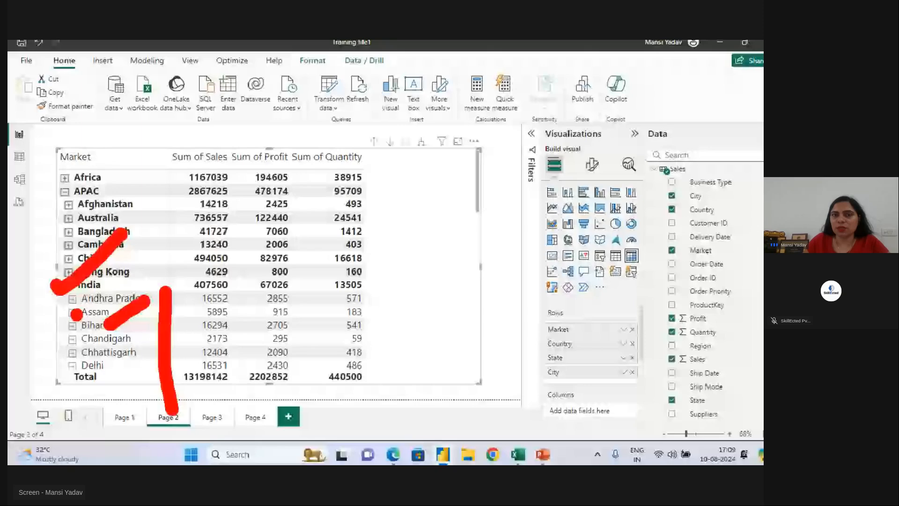
Expand Andhra Pradesh to view its cities, and collapse both Andhra Pradesh and India again.
click(72, 298)
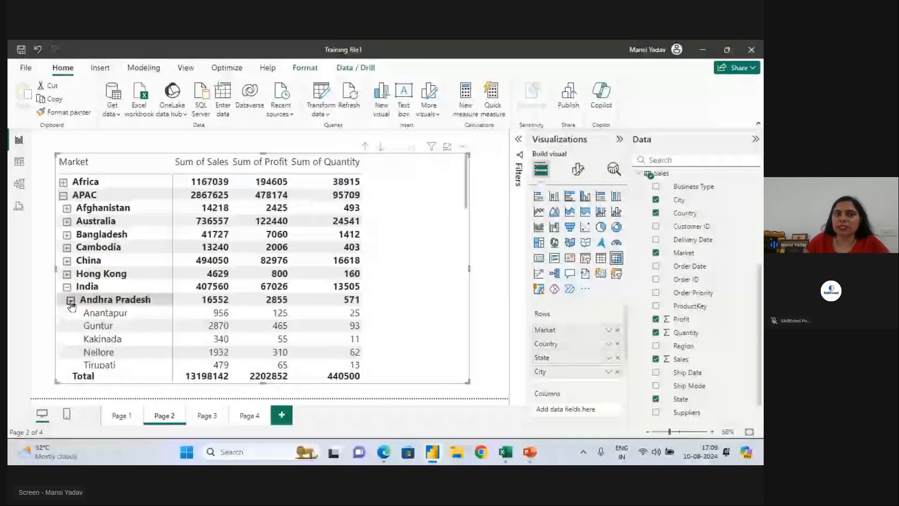
drag(465, 200, 465, 223)
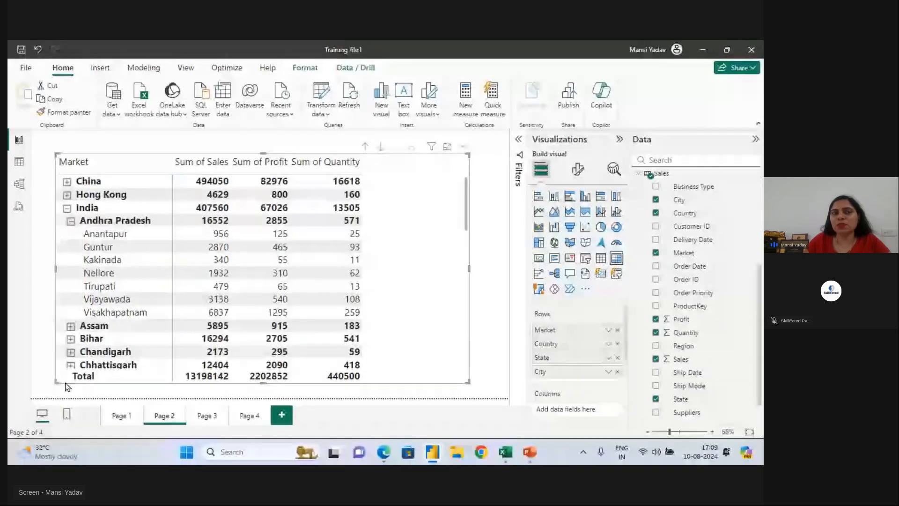
click(70, 220)
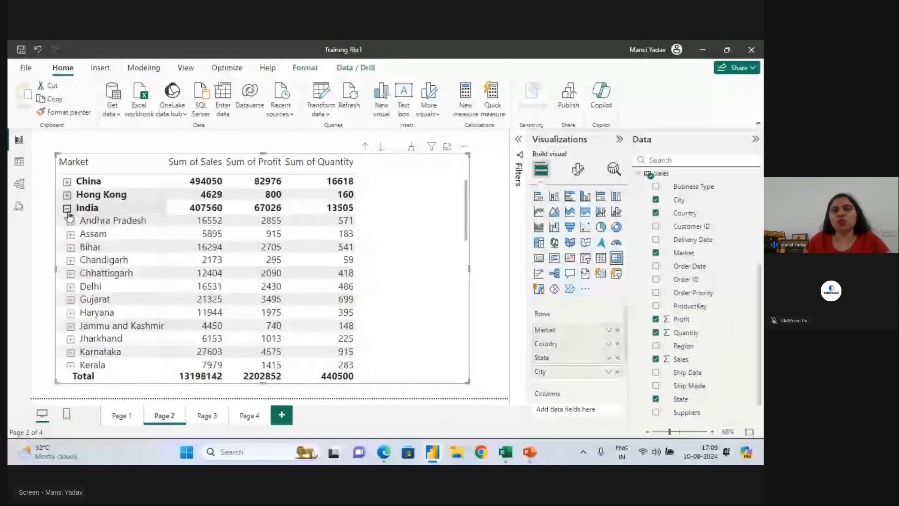
click(67, 208)
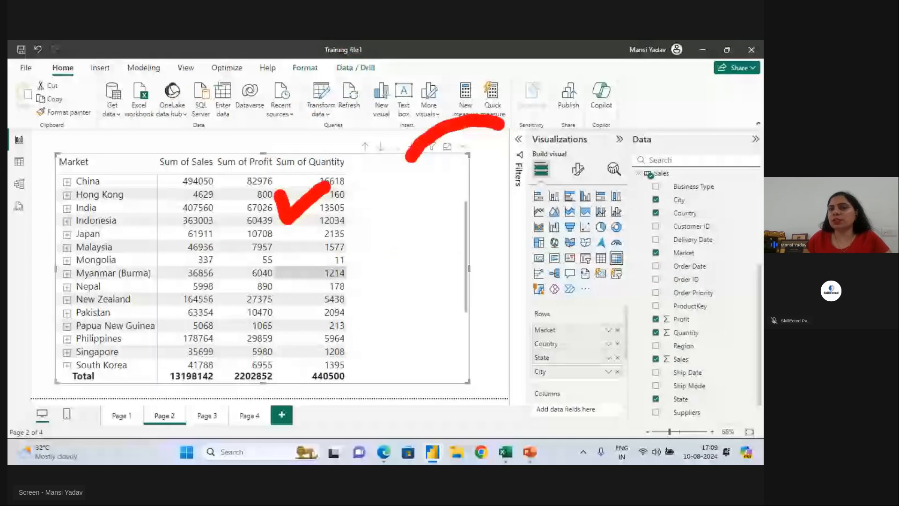
Export the matrix data to the Desktop as a CSV file named data.
click(464, 146)
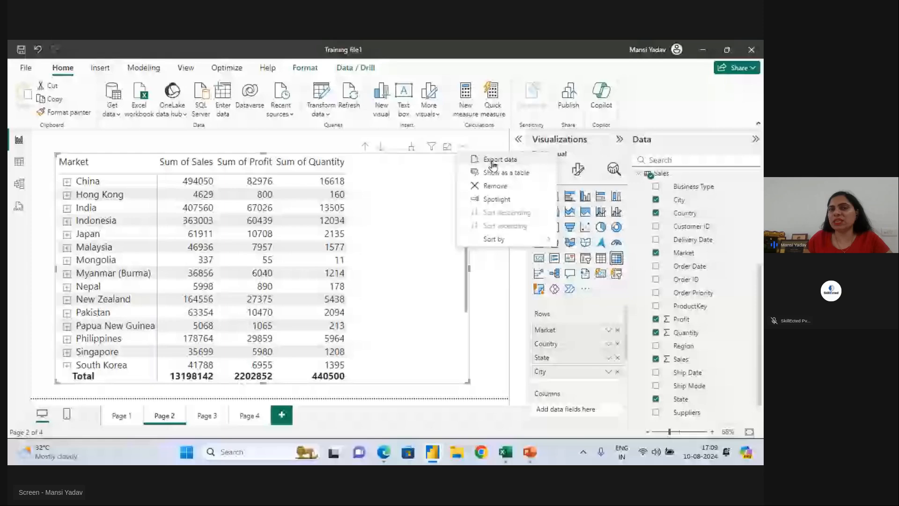
click(509, 162)
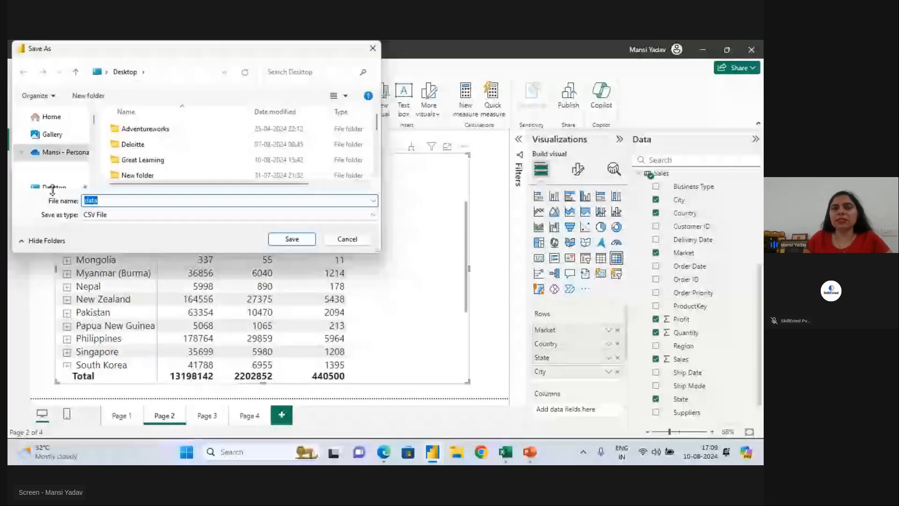
click(58, 188)
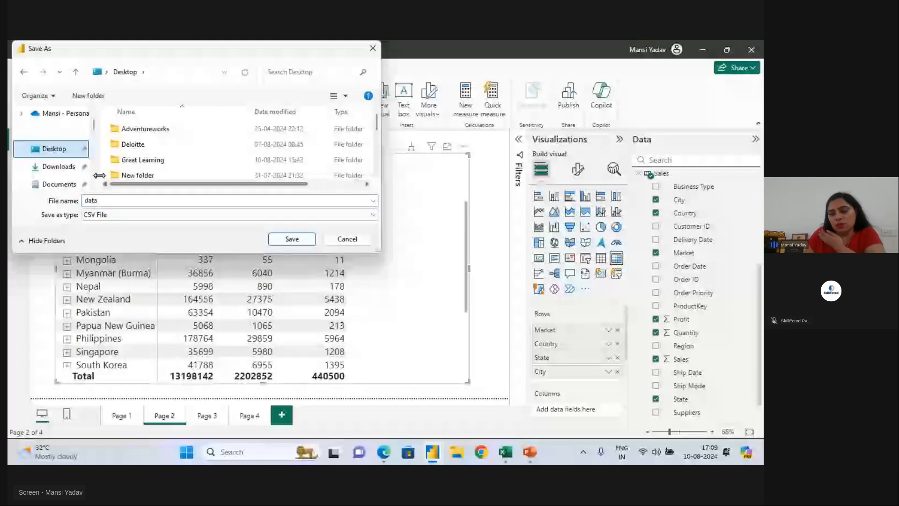
click(291, 238)
click(412, 245)
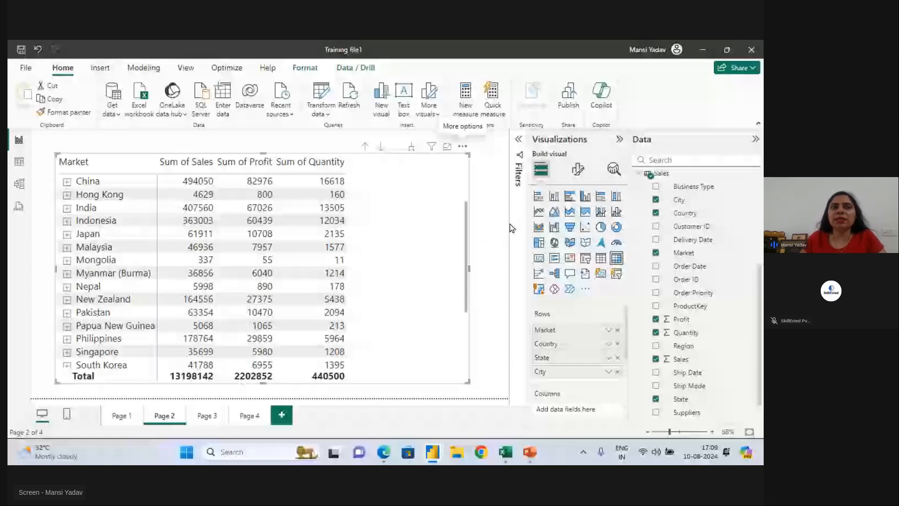
Open the exported data file from the desktop in Excel and fit all column widths to their contents.
key(super+d)
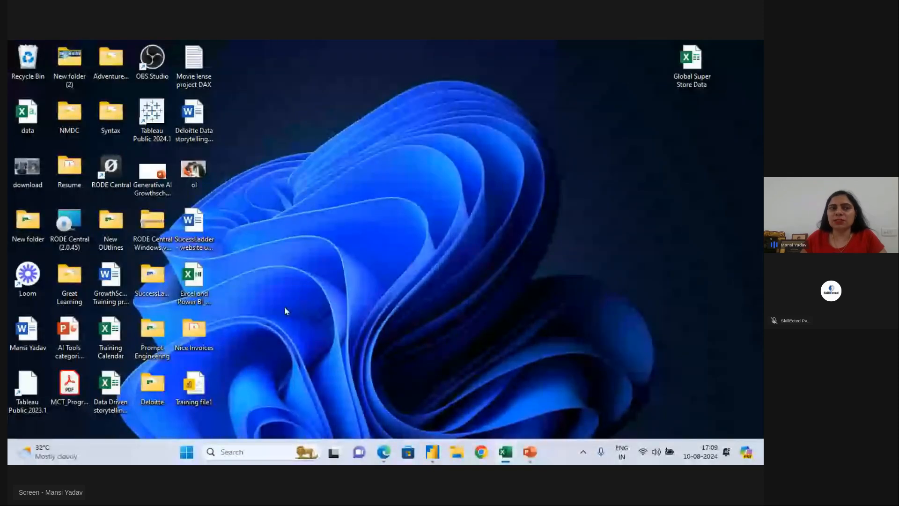
double_click(44, 128)
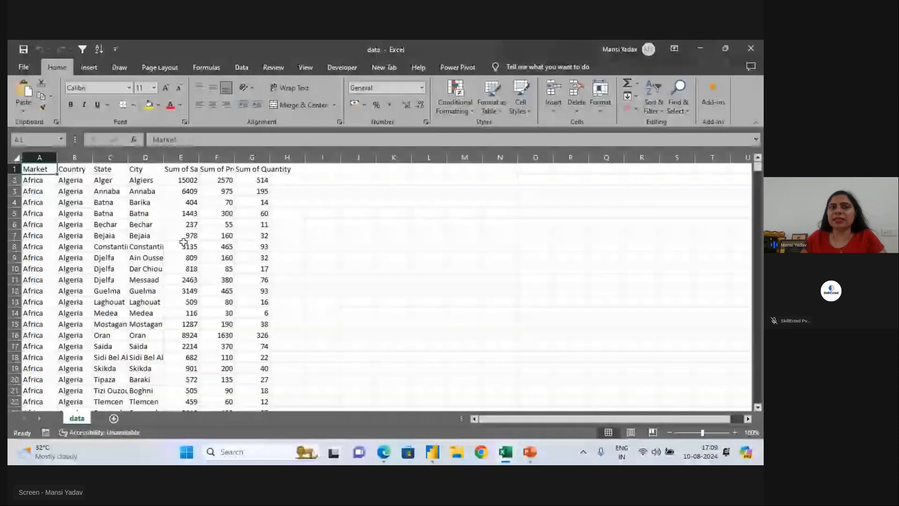
click(17, 158)
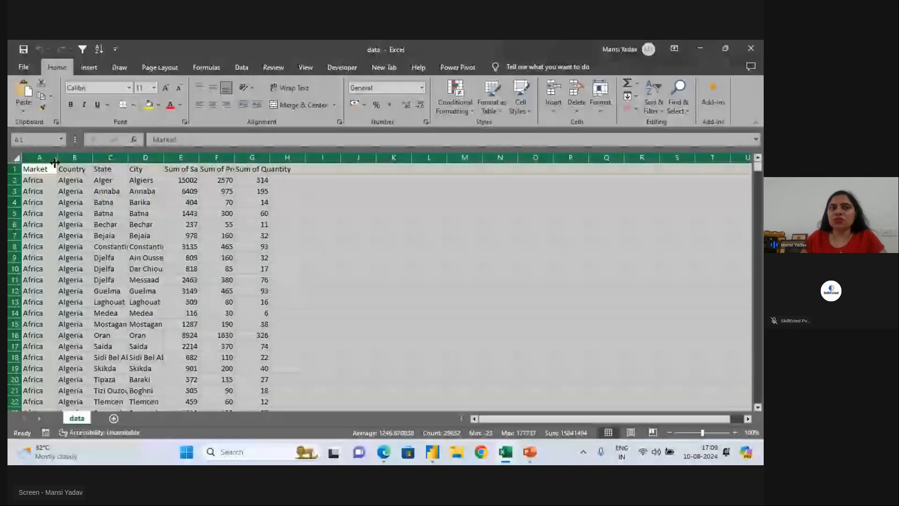
double_click(55, 158)
Review the exported columns from Market and State through to Sum of Quantity.
click(65, 169)
click(113, 158)
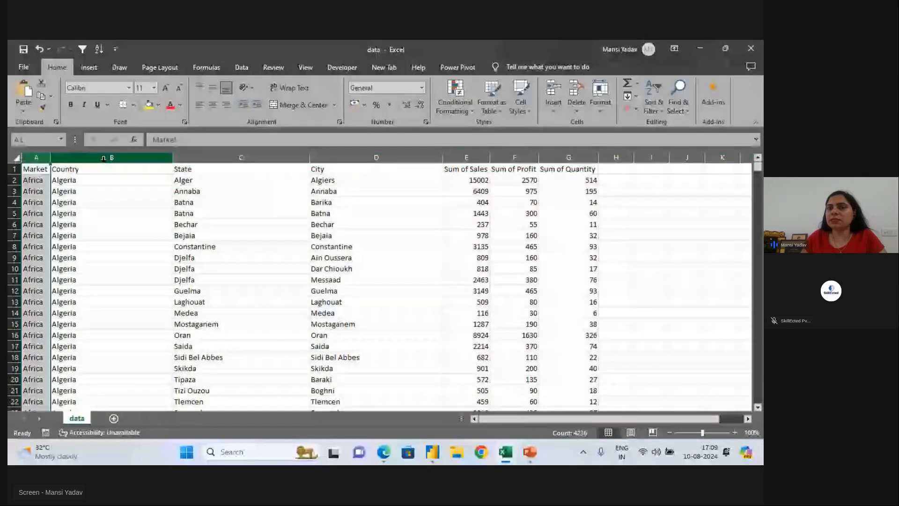
click(241, 157)
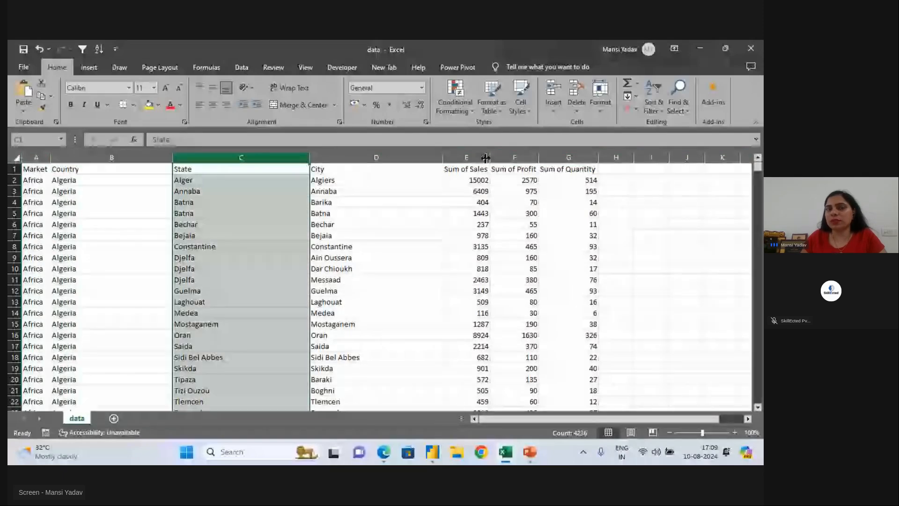
drag(514, 158, 570, 159)
click(583, 169)
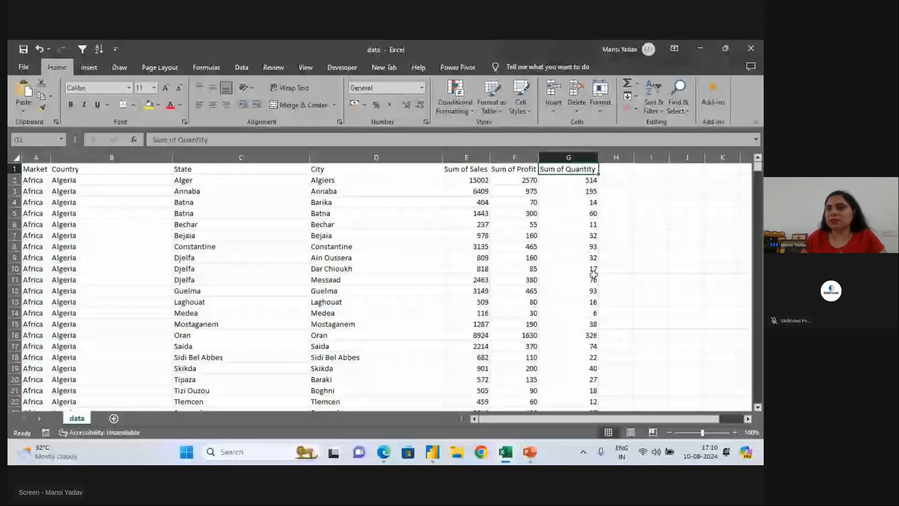
click(577, 157)
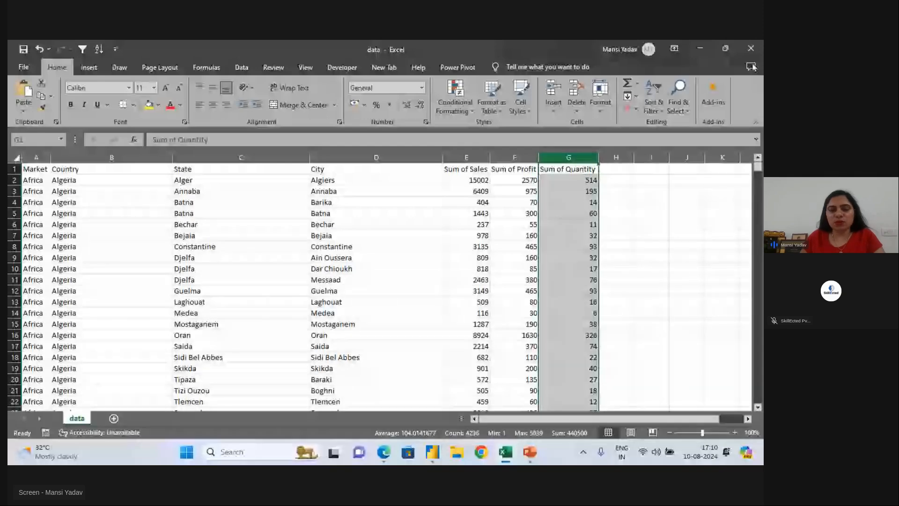
Close the exported data.csv file without saving the changes.
click(751, 48)
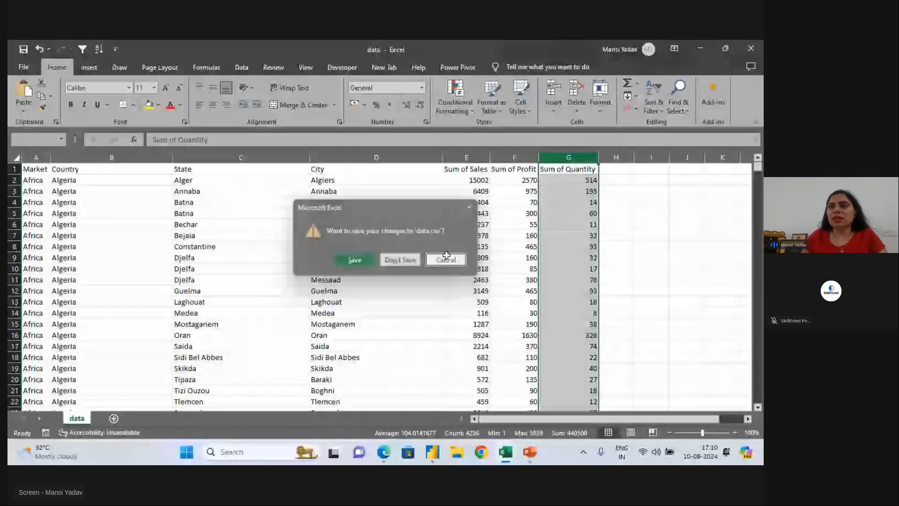
click(446, 259)
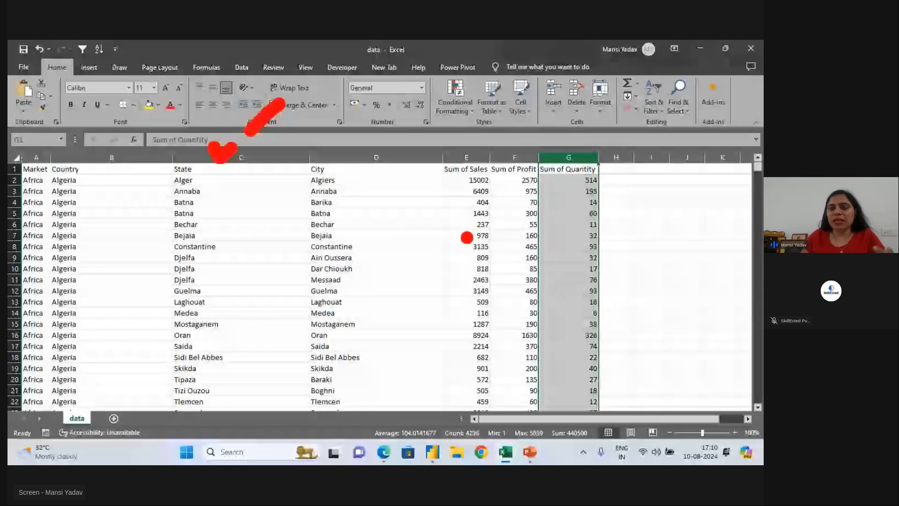
click(751, 48)
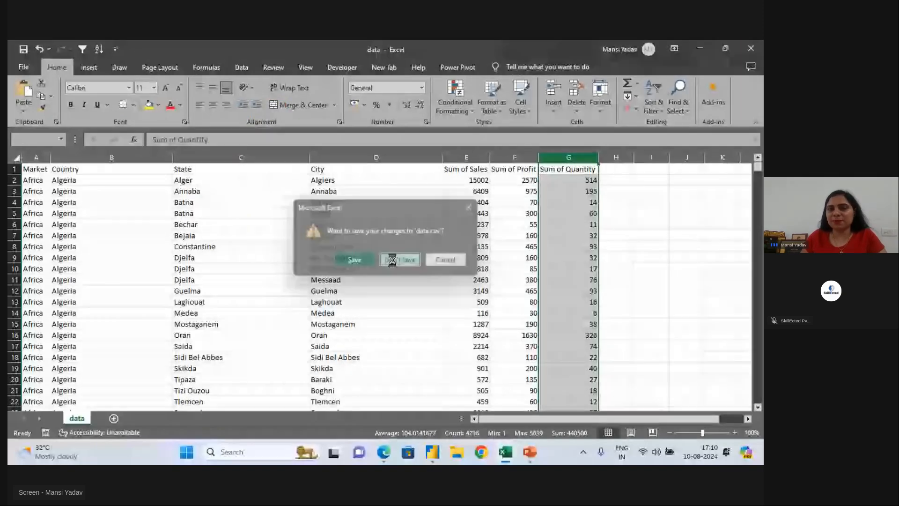
click(401, 259)
Switch to the live-class page in the browser and read the latest chat messages.
mouse_move(380, 458)
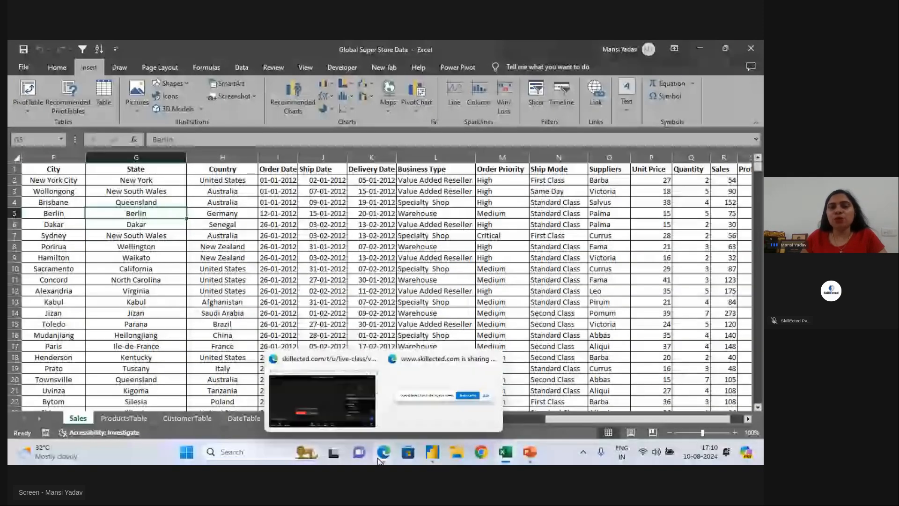
click(311, 386)
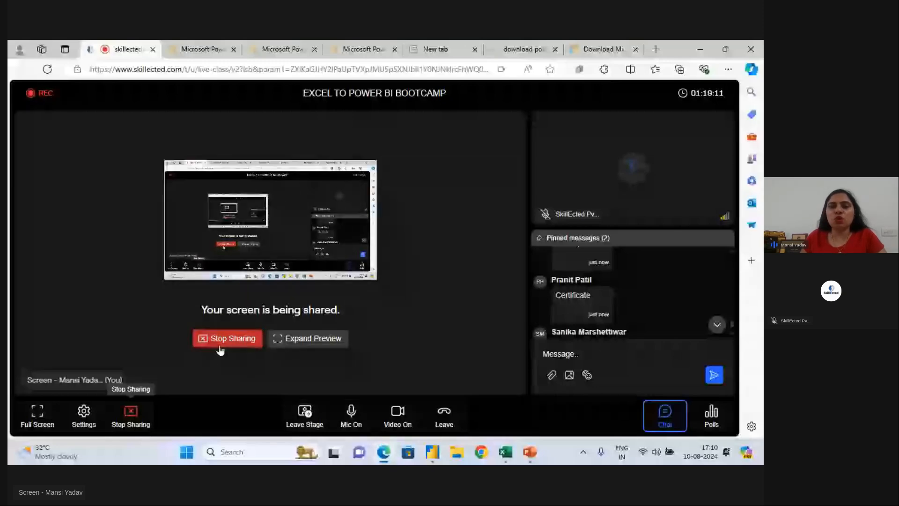
click(716, 326)
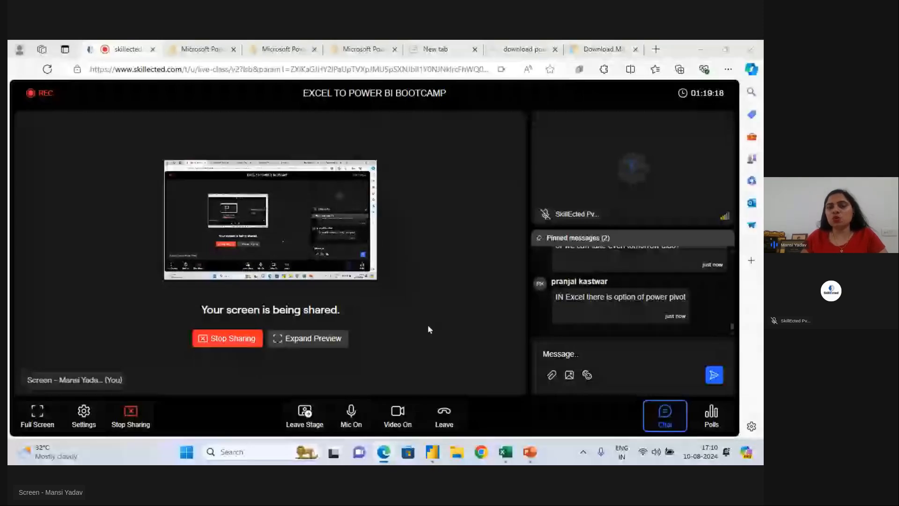
Switch back to the Power BI report and open Page 1.
key(alt+Tab)
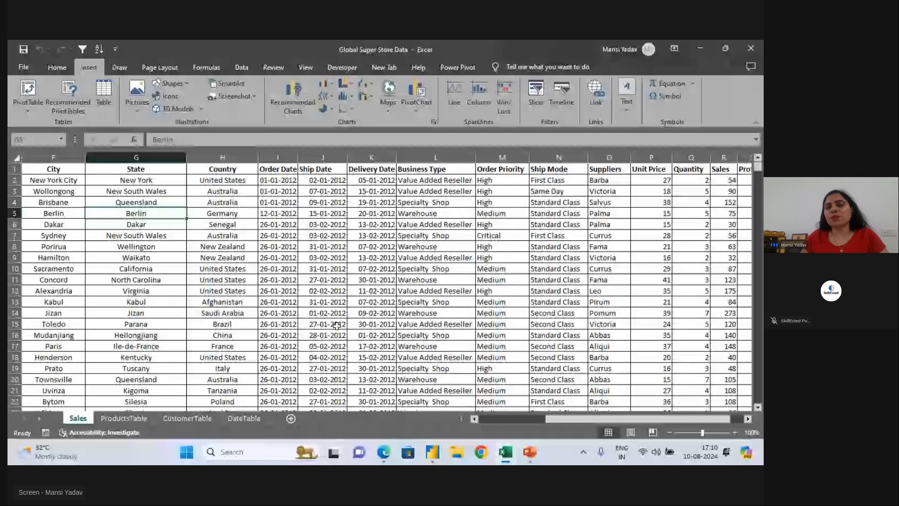
click(431, 457)
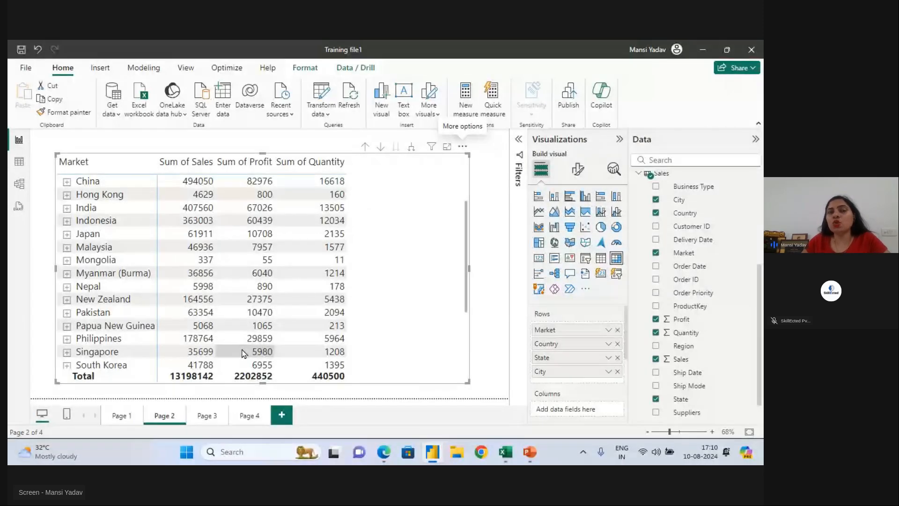
click(120, 416)
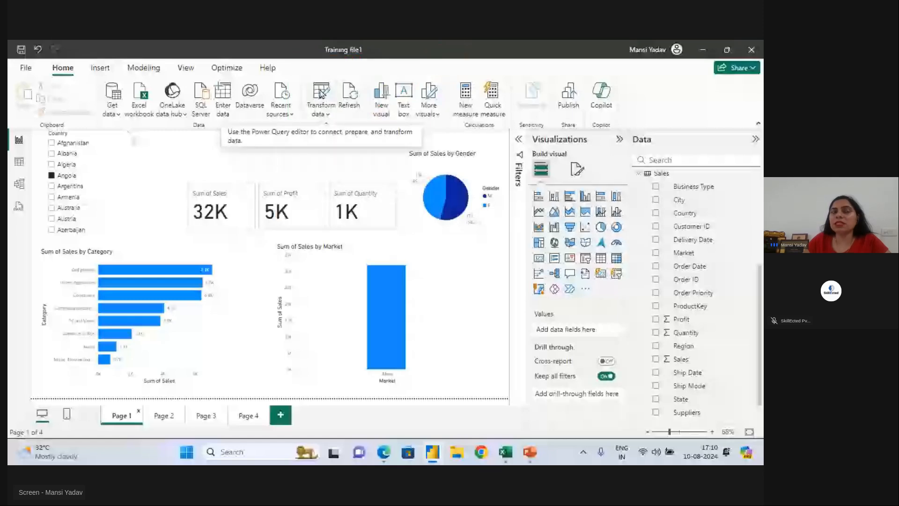
Open the Power Query Editor and return to the report by closing and applying.
click(321, 93)
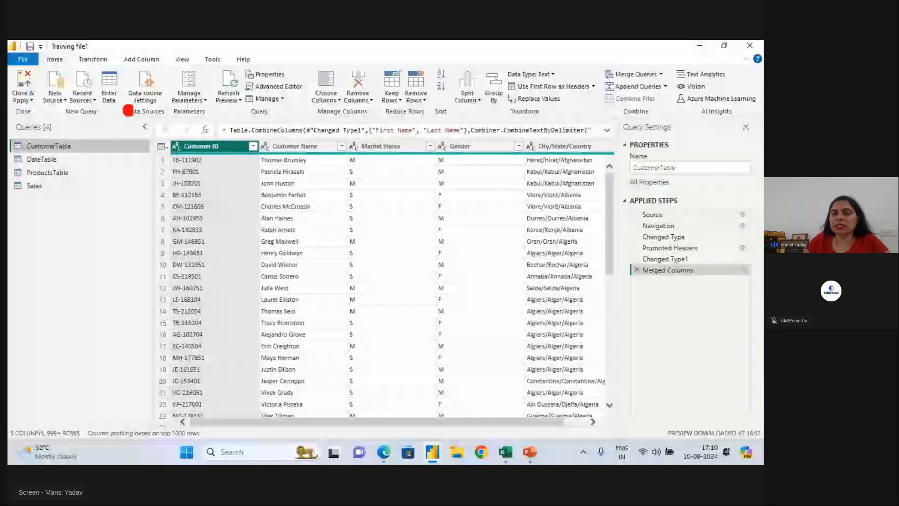
click(25, 84)
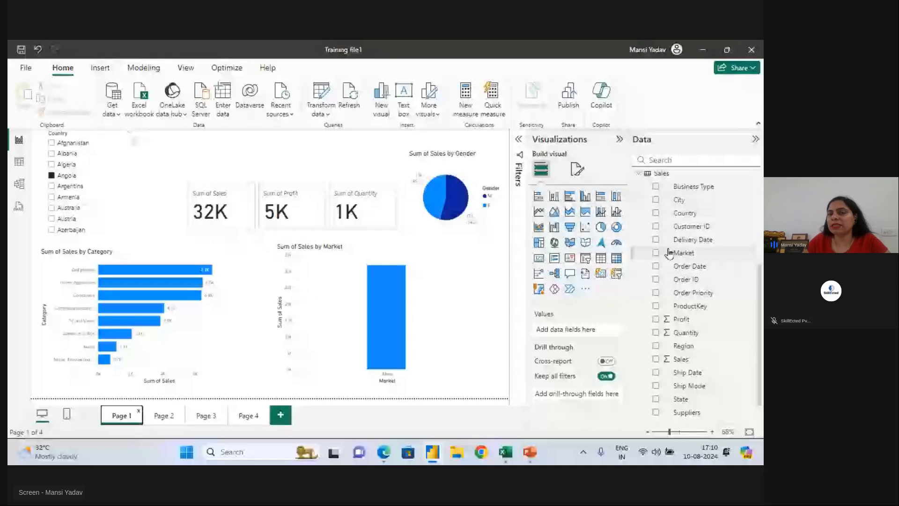
Box the gallery of visual types, draw a tick over the data fields and a cross over the Visualizations heading, and clear the marks.
drag(515, 173, 638, 315)
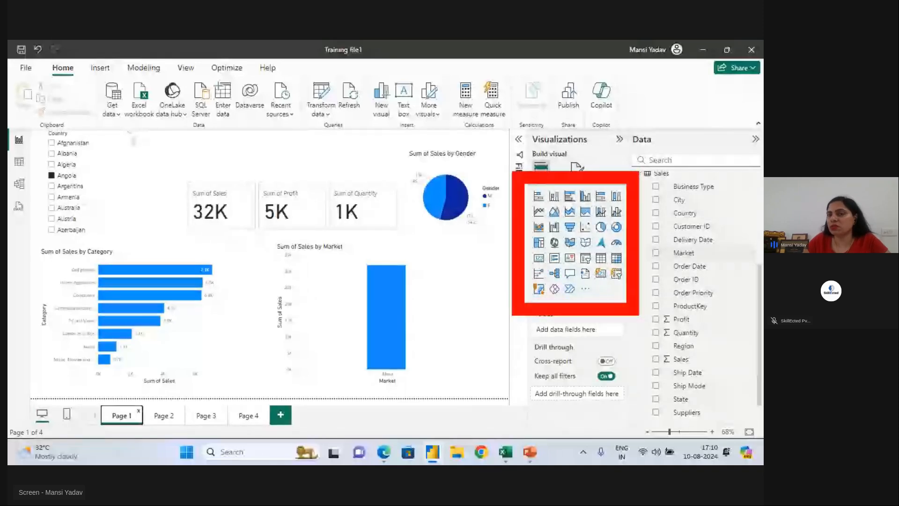
mouse_move(641, 242)
mouse_down()
mouse_move(653, 260)
mouse_move(712, 190)
mouse_up()
drag(601, 124, 569, 172)
drag(559, 130, 607, 161)
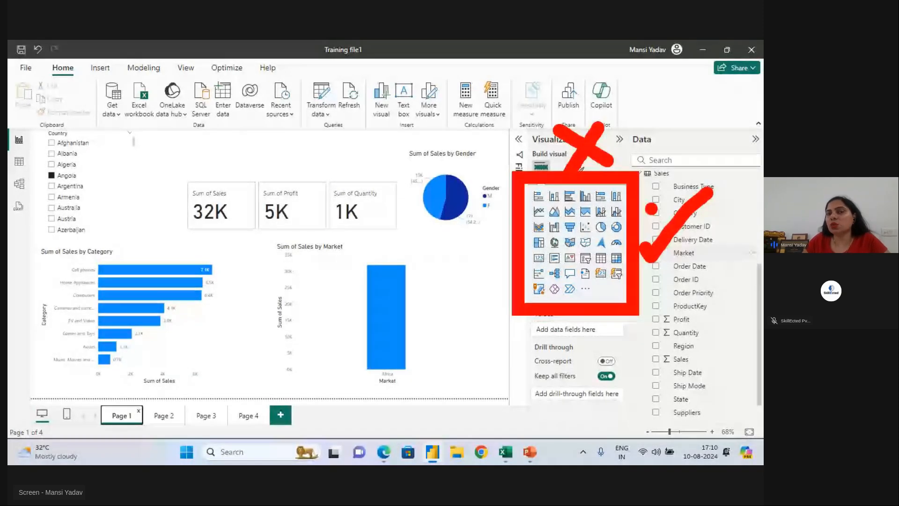
key(Escape)
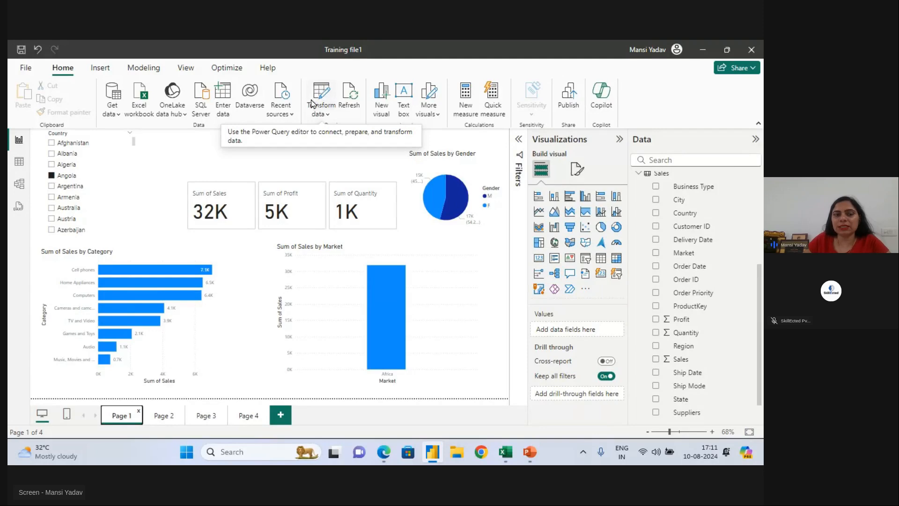
Launch the MouseHighlight app and minimize its settings window.
click(186, 453)
text(mou)
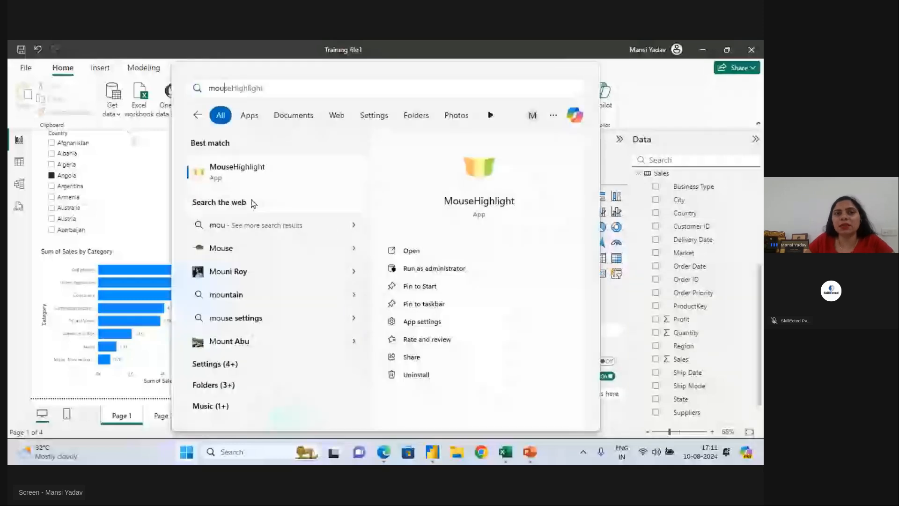
key(Return)
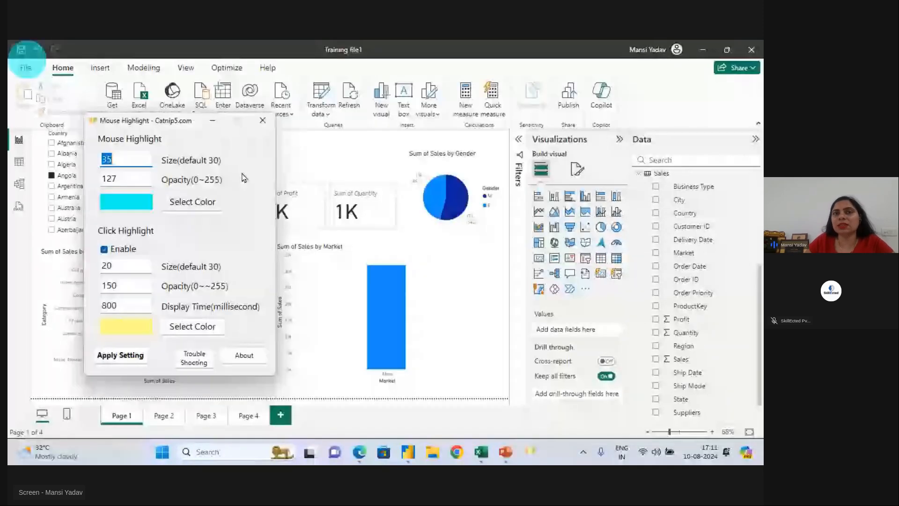
click(212, 123)
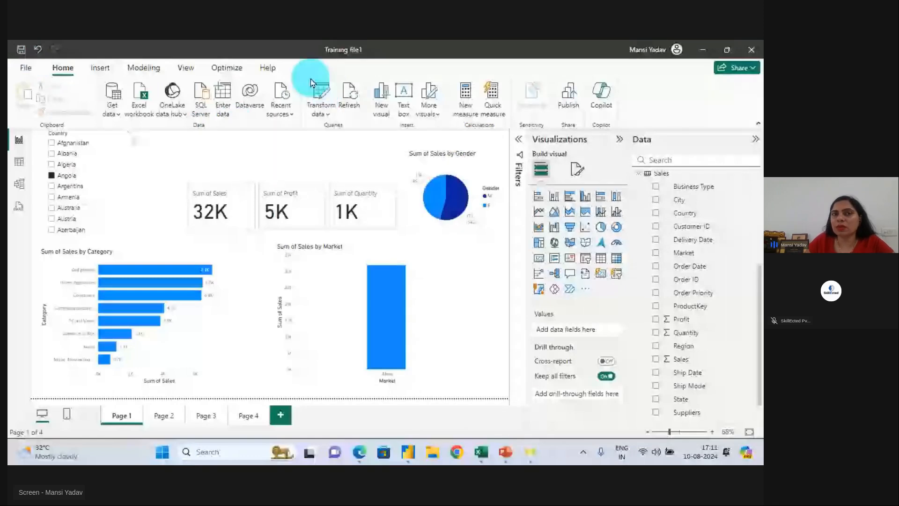
Open the Power Query Editor and delete the Merged Columns step from the CustomerTable query.
click(321, 97)
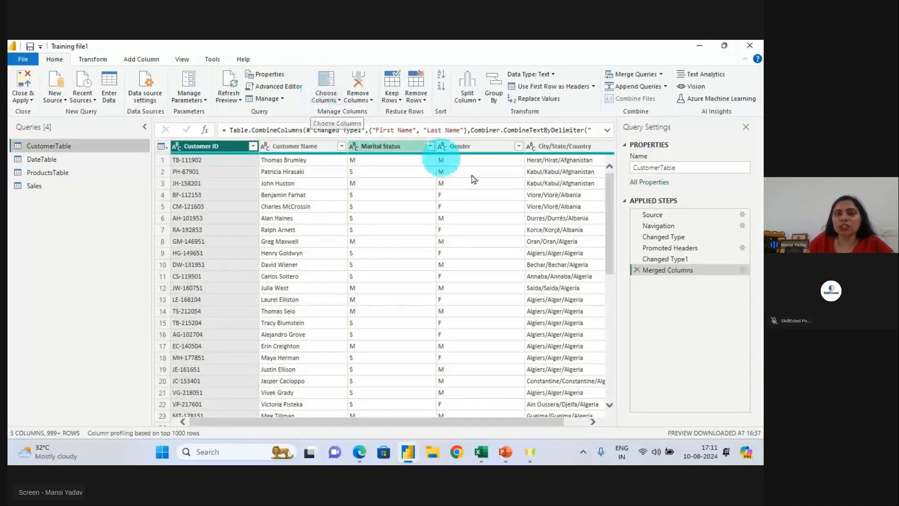
click(638, 269)
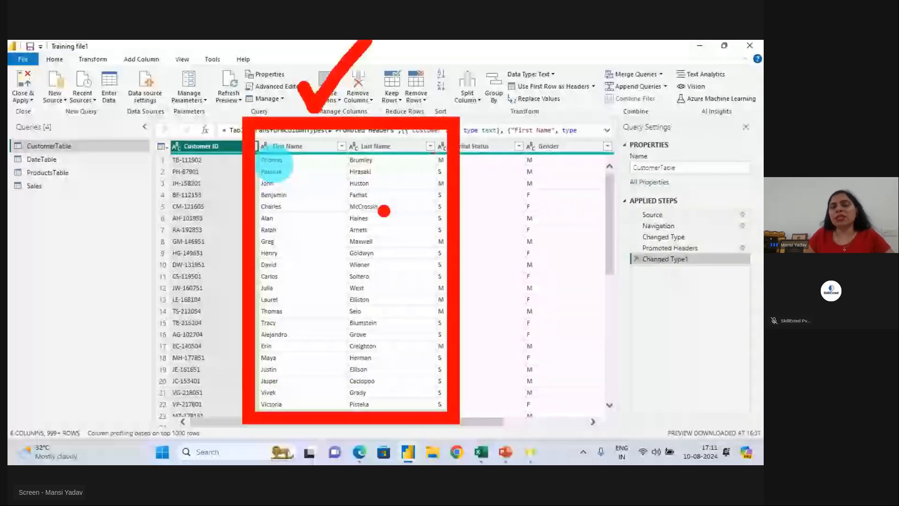
click(383, 212)
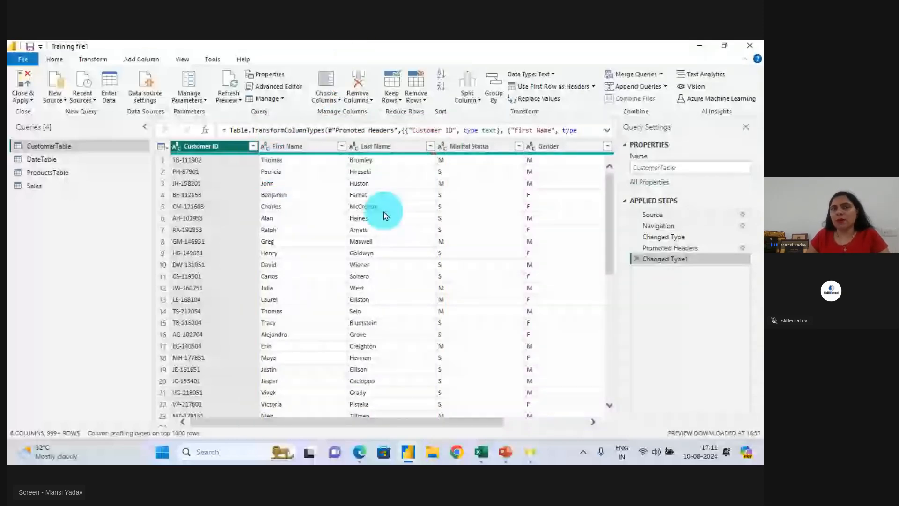
Select CustomerTable's First Name column, point out the query and the column with temporary red annotations, and clear them.
click(317, 164)
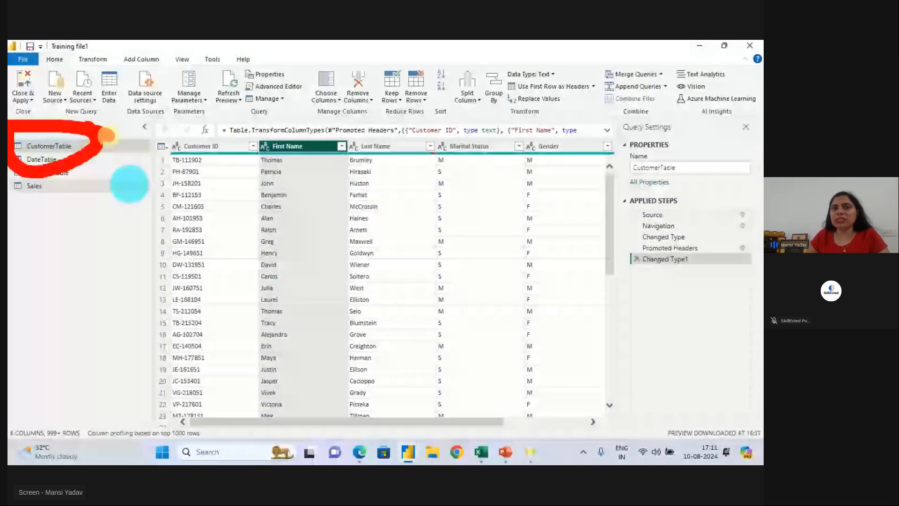
mouse_move(76, 154)
mouse_down()
mouse_move(281, 171)
mouse_move(266, 193)
mouse_up()
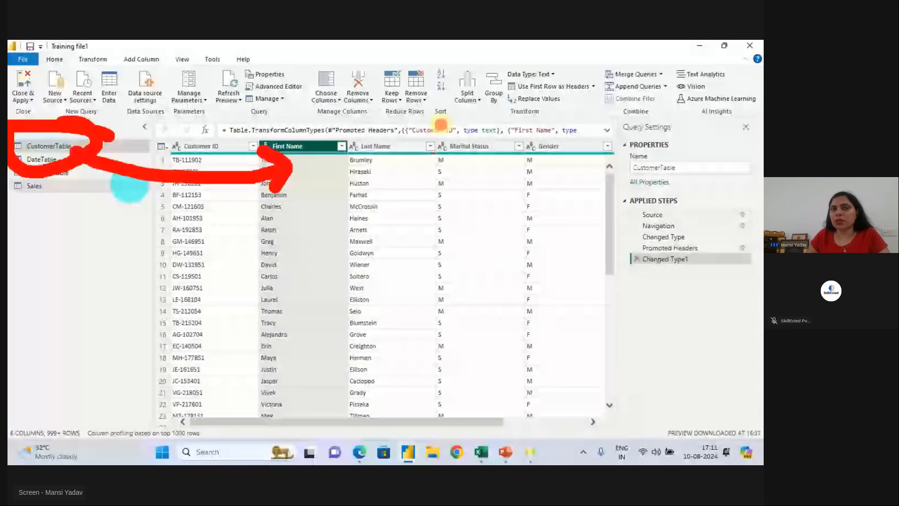
drag(442, 125, 423, 101)
key(Escape)
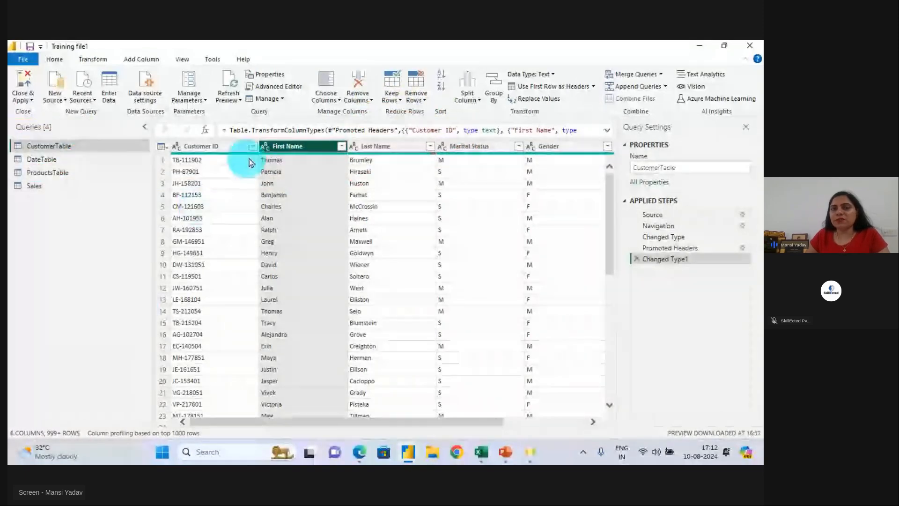
key(ctrl+2)
mouse_move(250, 117)
mouse_down()
mouse_move(305, 190)
mouse_move(364, 441)
mouse_up()
key(Escape)
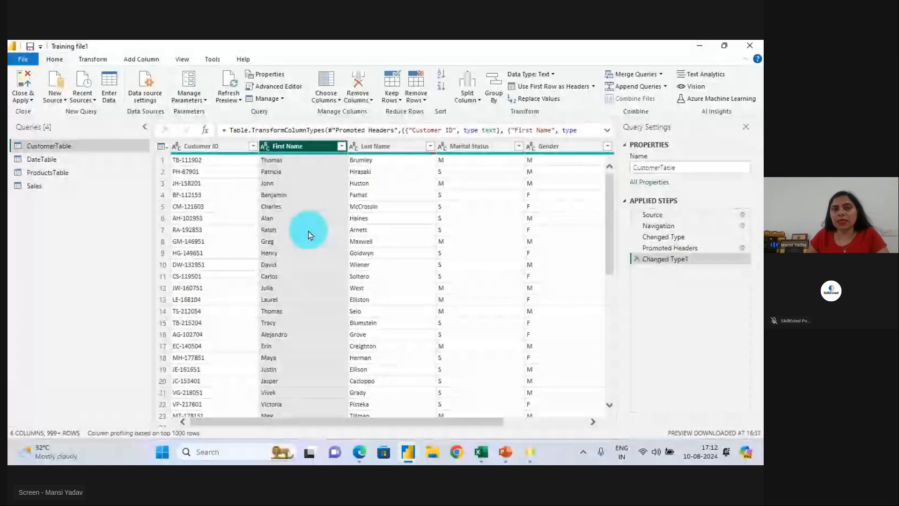
key(ctrl+2)
mouse_move(284, 114)
mouse_down()
mouse_move(294, 127)
mouse_move(340, 61)
mouse_up()
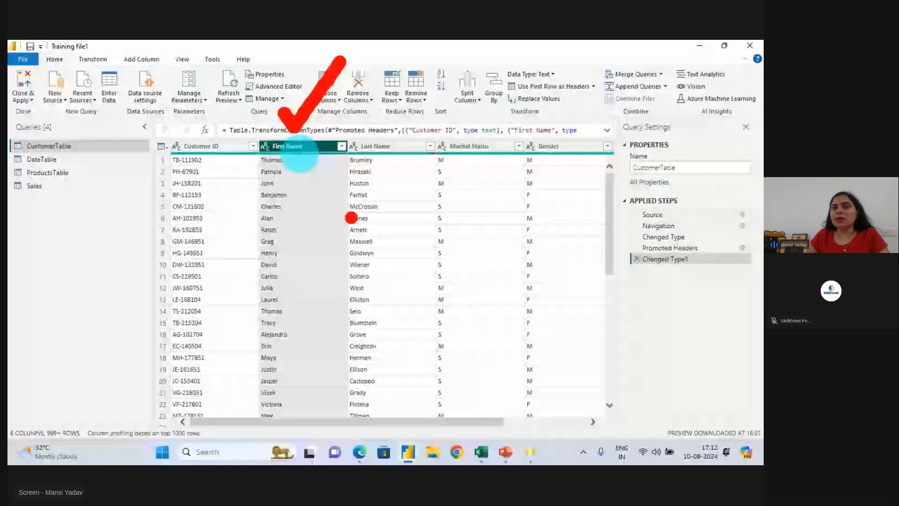
key(Escape)
Add the Last Name column to the selection and open the Merge Columns settings for both name columns.
ctrl+click(379, 147)
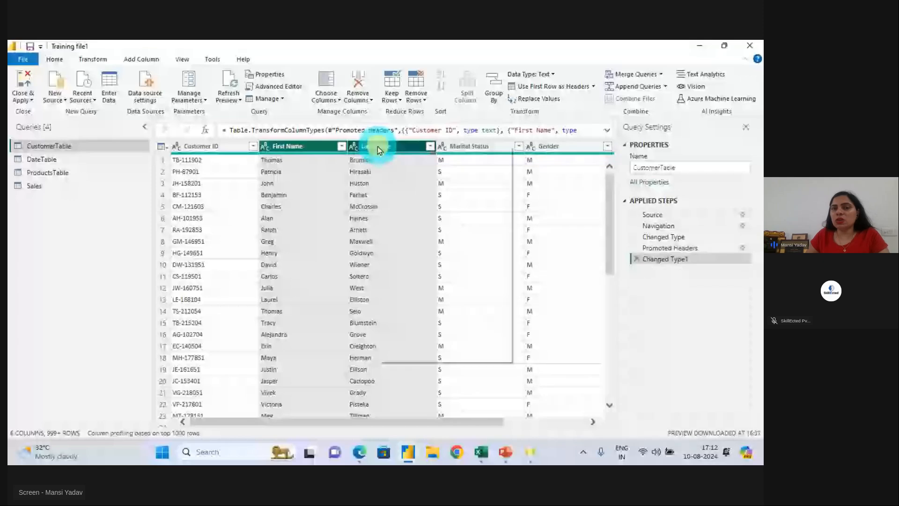
right_click(377, 146)
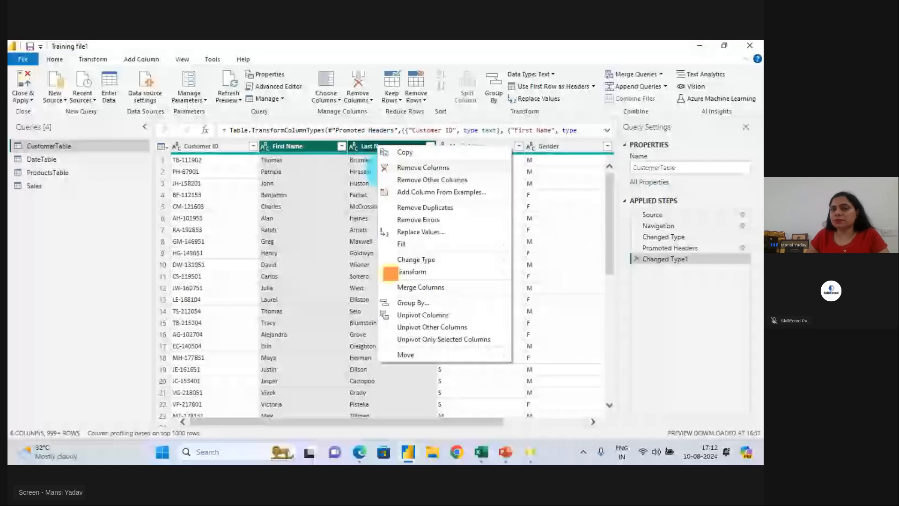
mouse_move(390, 273)
mouse_down()
mouse_move(468, 303)
mouse_move(565, 240)
mouse_move(563, 253)
mouse_up()
key(Escape)
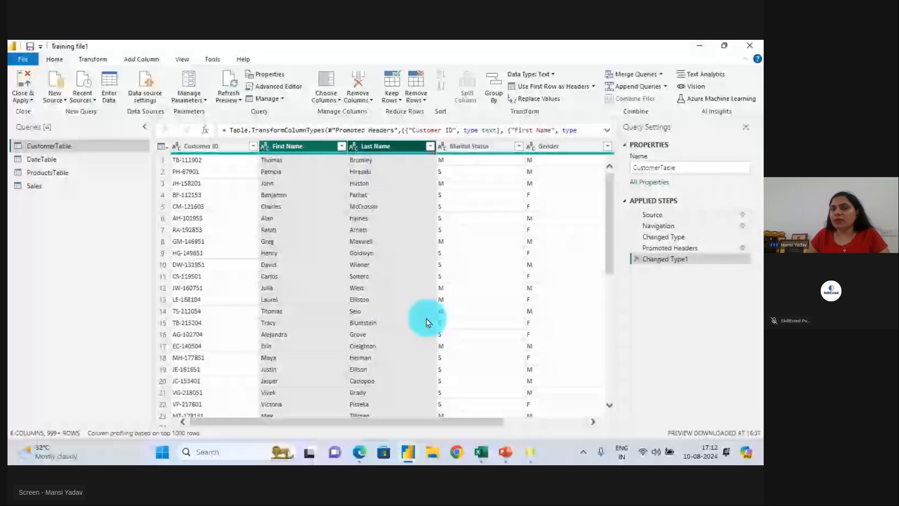
right_click(396, 148)
click(437, 288)
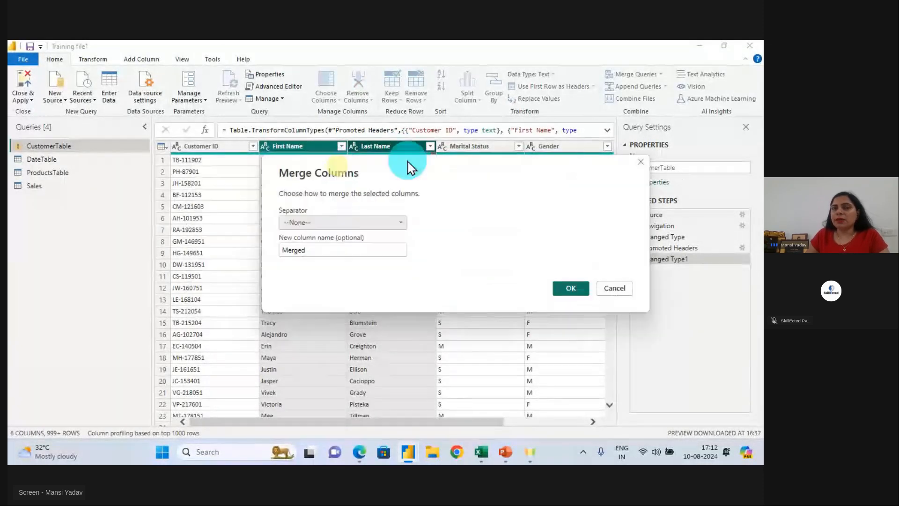
key(ctrl+1)
click(348, 272)
mouse_move(358, 101)
mouse_down()
mouse_move(340, 205)
mouse_move(298, 95)
mouse_up()
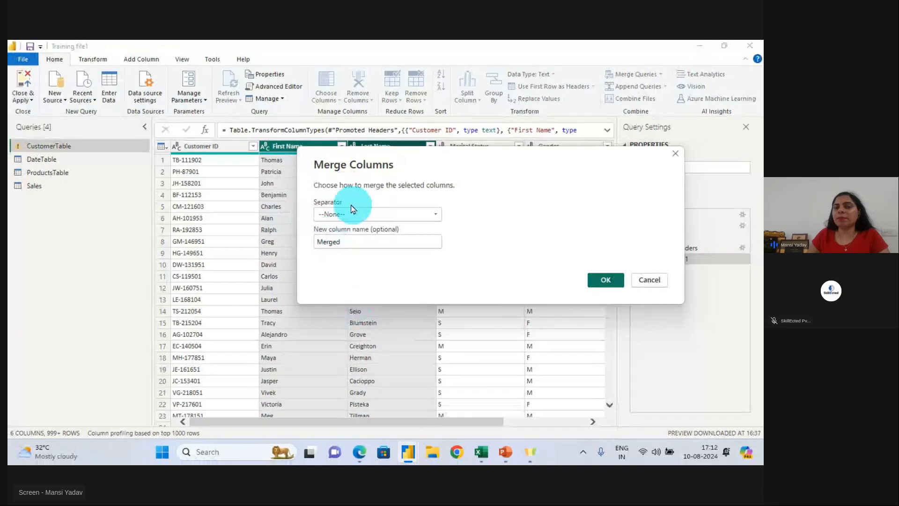
Set the separator for the merged name columns to Space.
click(435, 215)
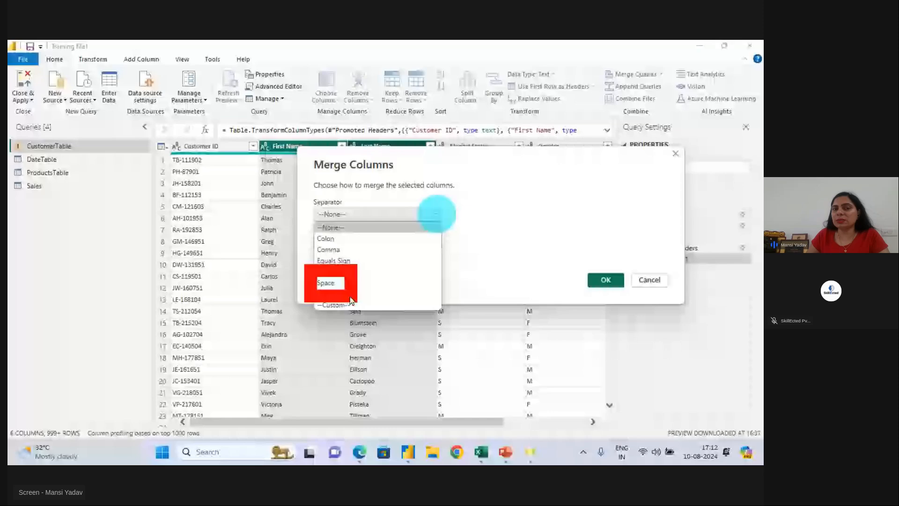
click(433, 225)
click(430, 215)
click(333, 285)
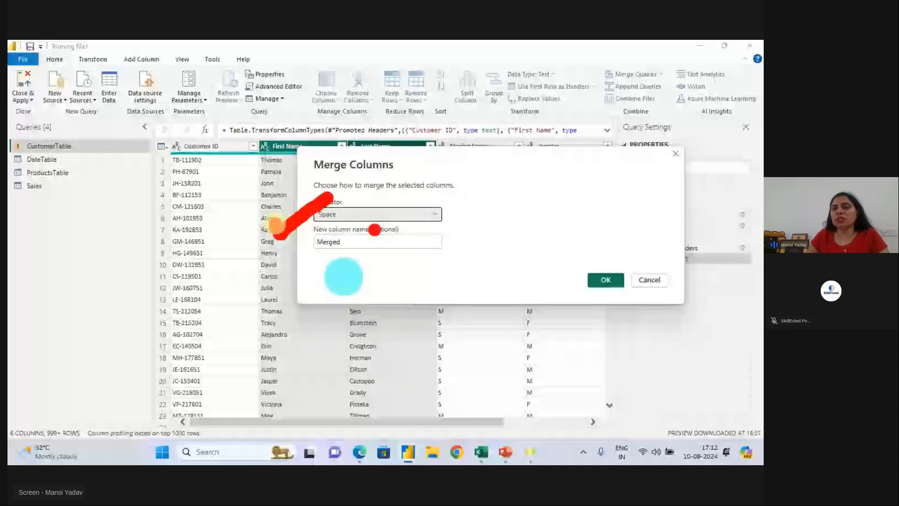
Name the new column Customer Name, confirm the merge, and briefly mark the resulting column with a tick.
drag(385, 263, 391, 216)
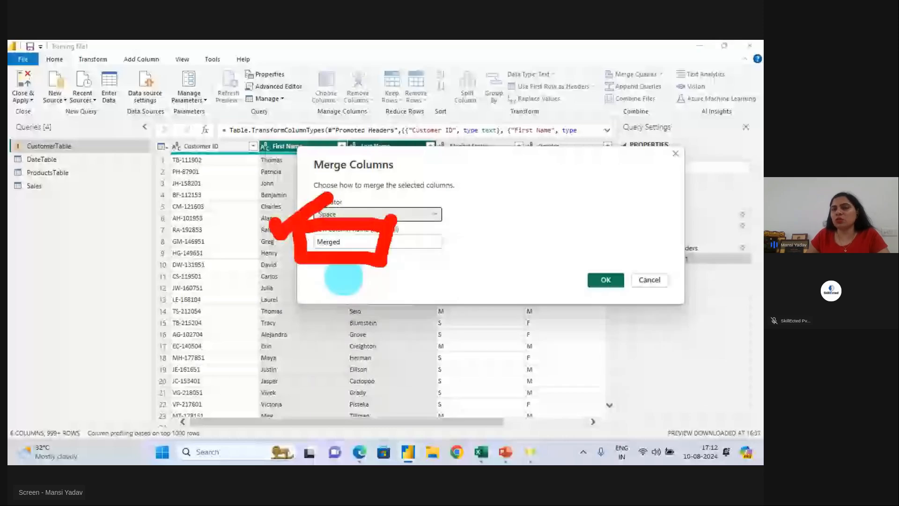
key(Escape)
drag(352, 241, 248, 242)
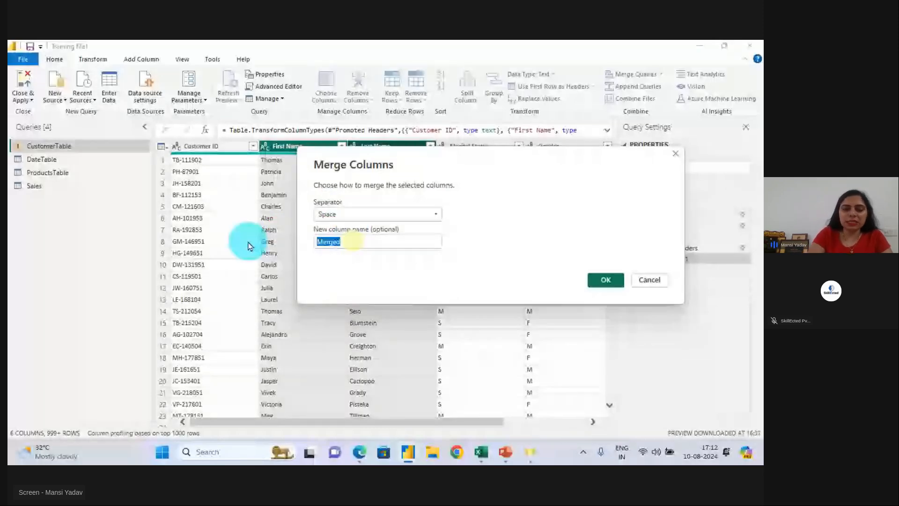
text(Custo)
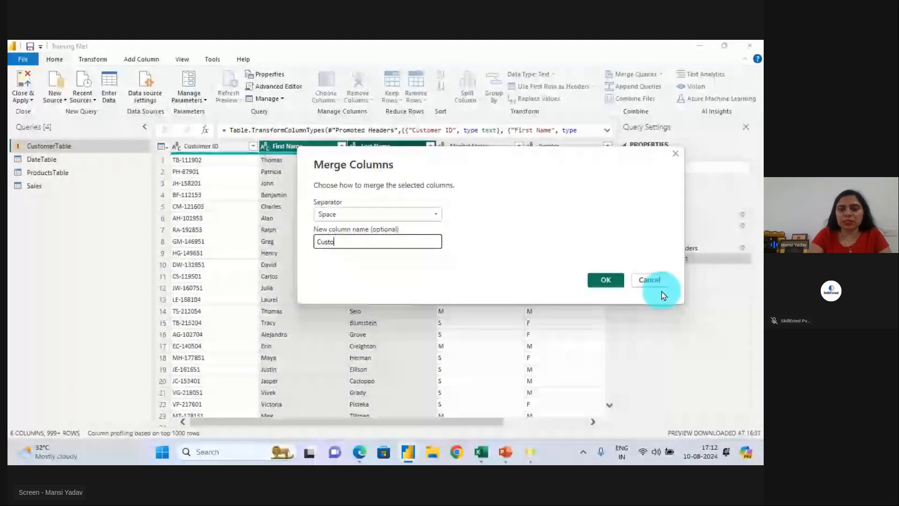
text(mer Name)
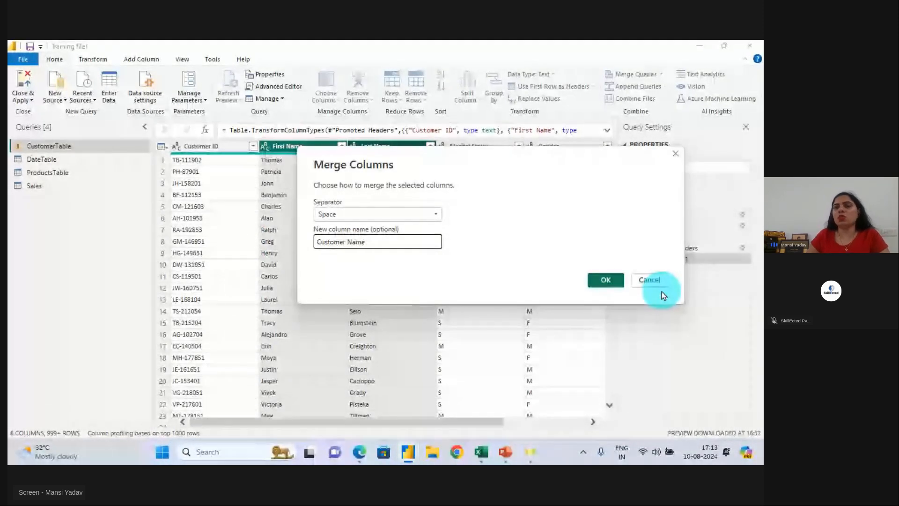
click(604, 281)
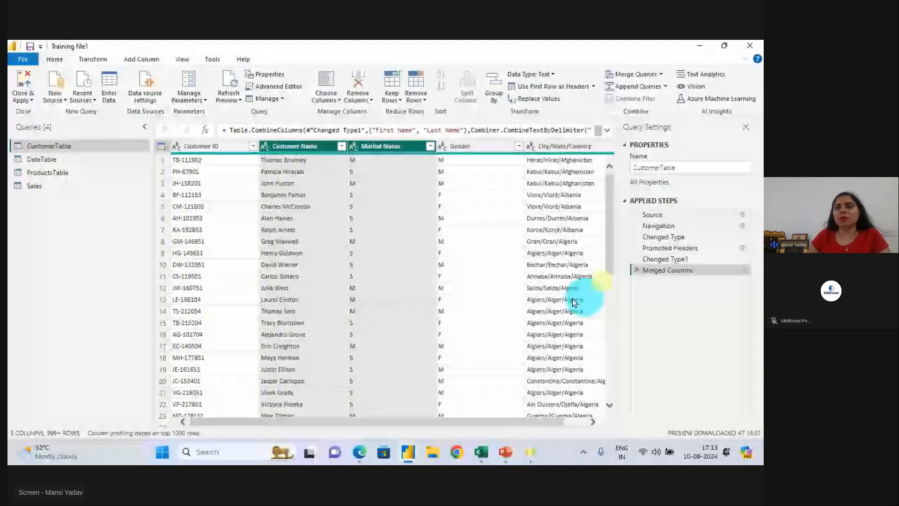
drag(285, 125, 349, 61)
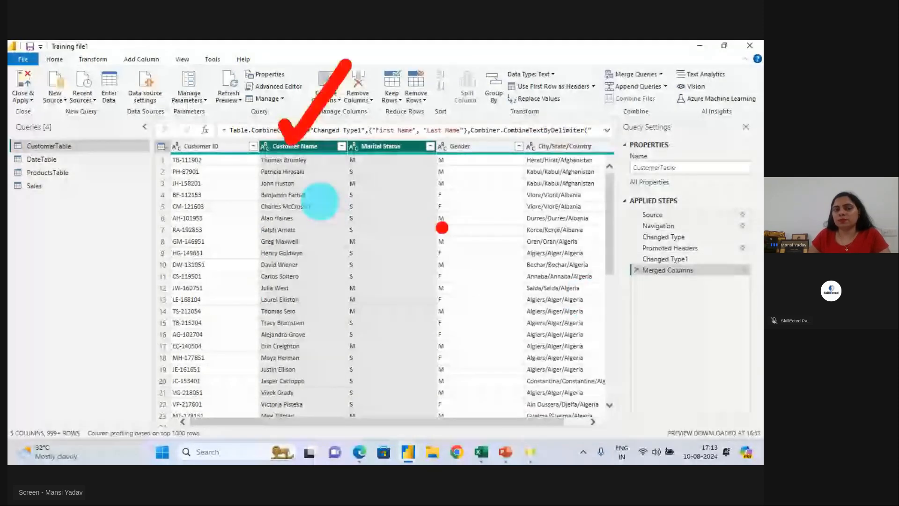
key(Escape)
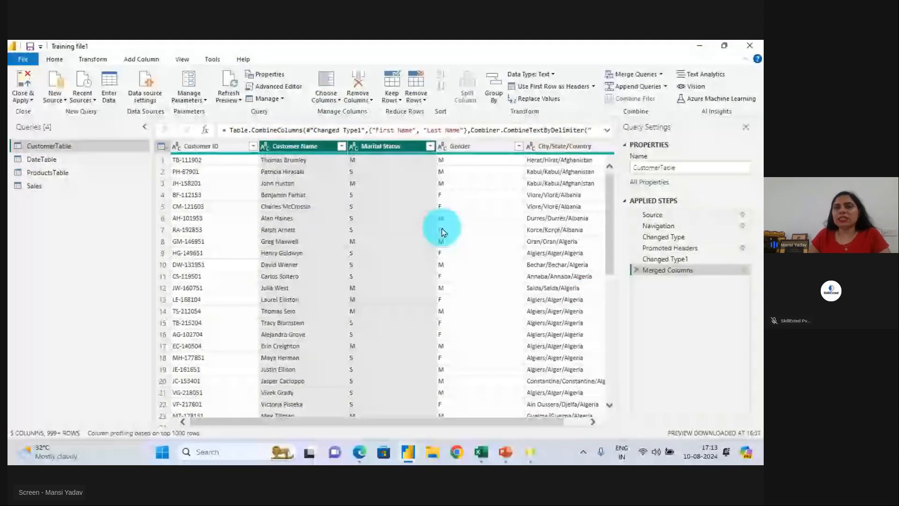
Magnify the City/State/Country column, mark its header with an underline and a tick, and clear the annotations.
key(ctrl+1)
click(714, 169)
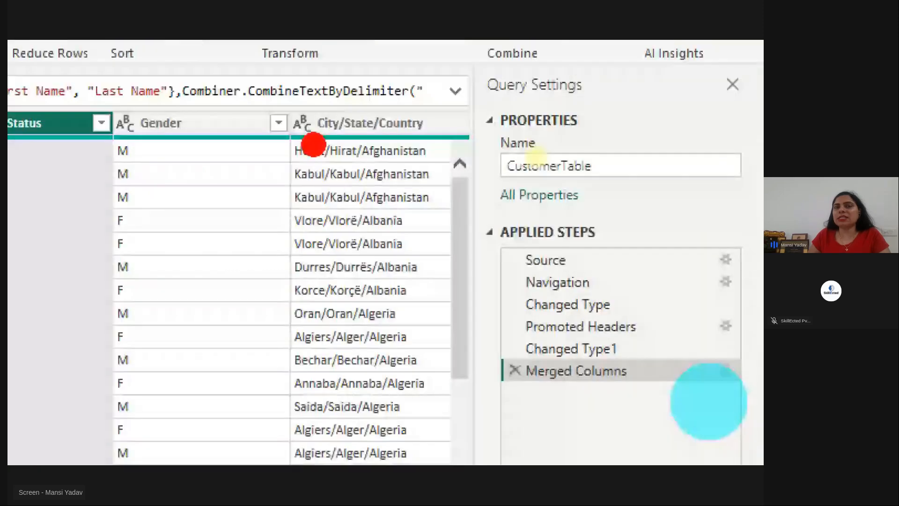
drag(303, 141, 452, 140)
drag(379, 72, 480, 45)
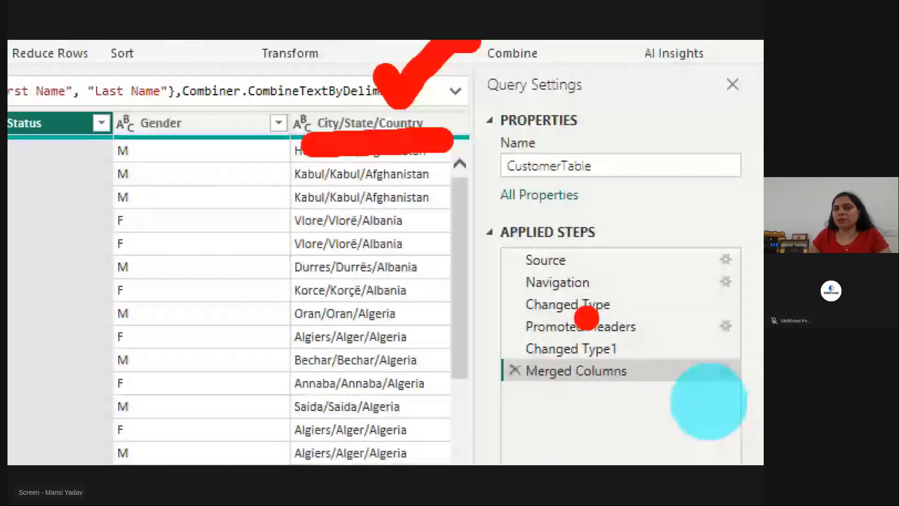
key(Escape)
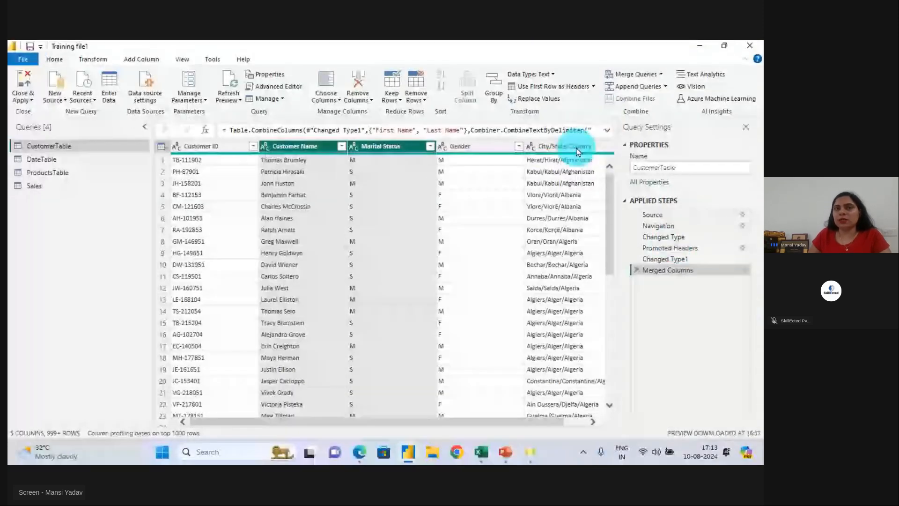
Magnify the City/State/Country column, mark the city, state and country parts of the second row, and clear the annotations.
key(ctrl+1)
click(545, 182)
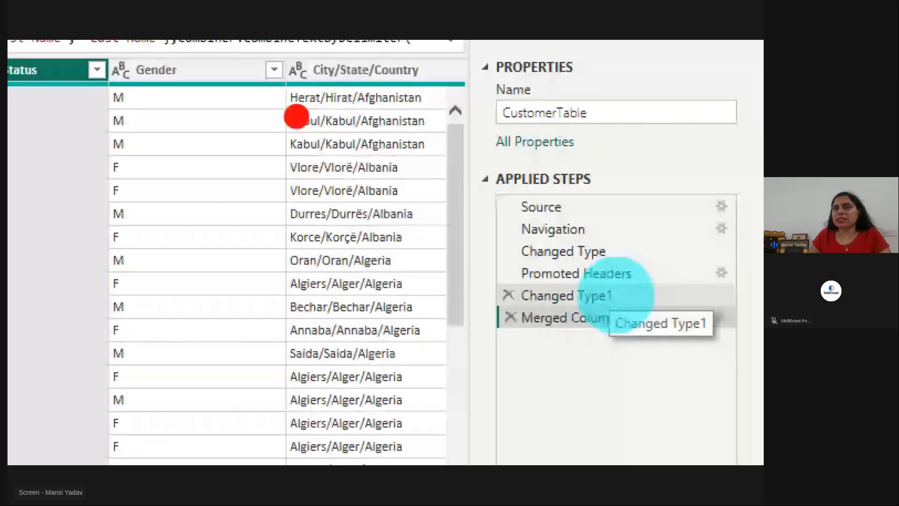
drag(338, 115, 411, 117)
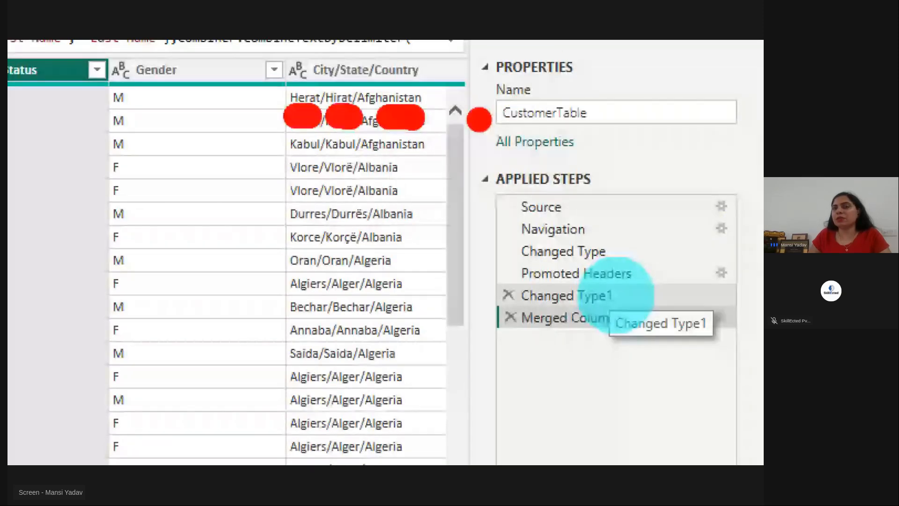
drag(484, 64, 547, 364)
key(Escape)
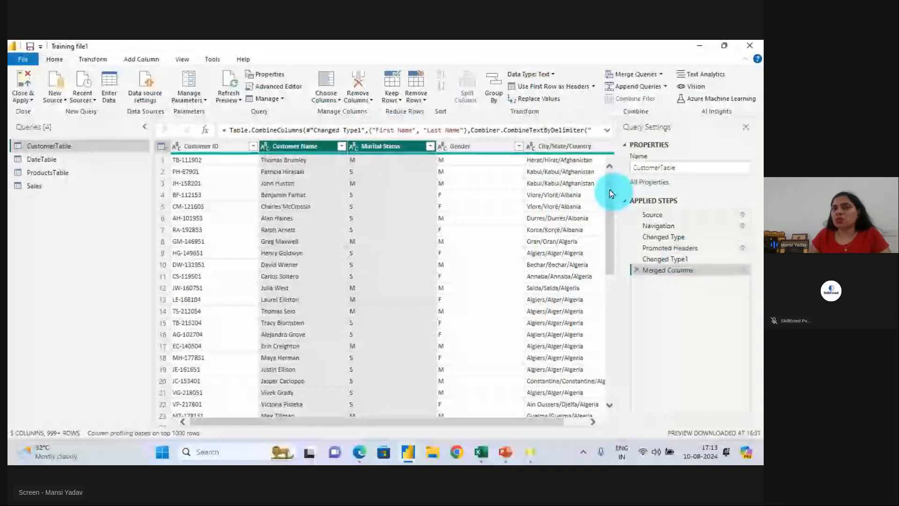
Select the City/State/Country column, frame it and the Split Column command, and add a tick beside the command.
click(569, 146)
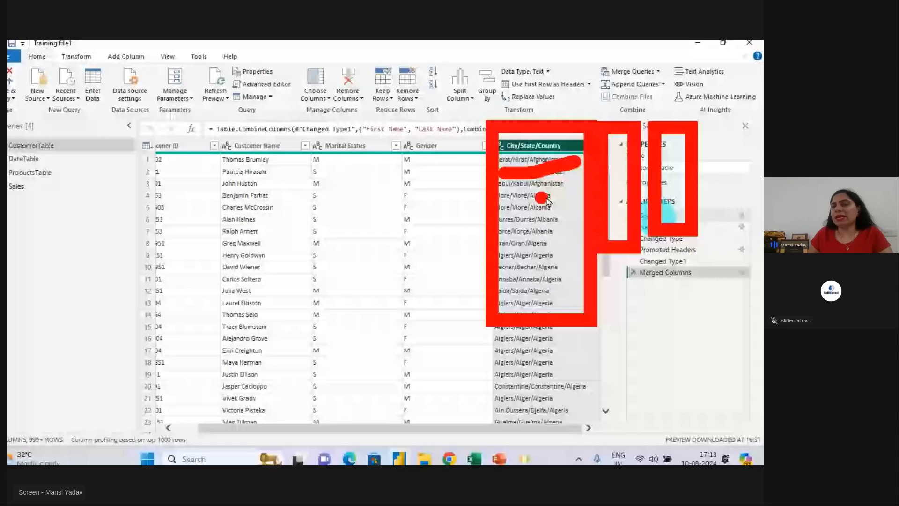
key(Escape)
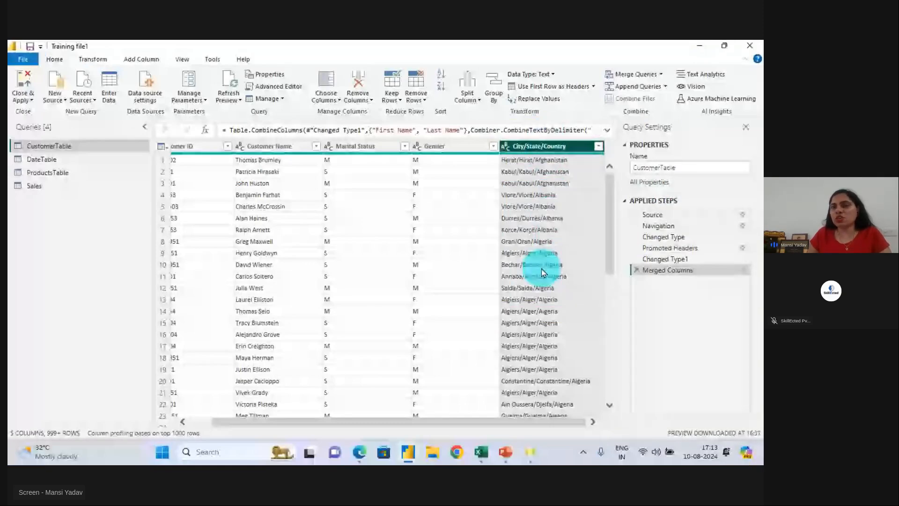
drag(494, 139, 629, 415)
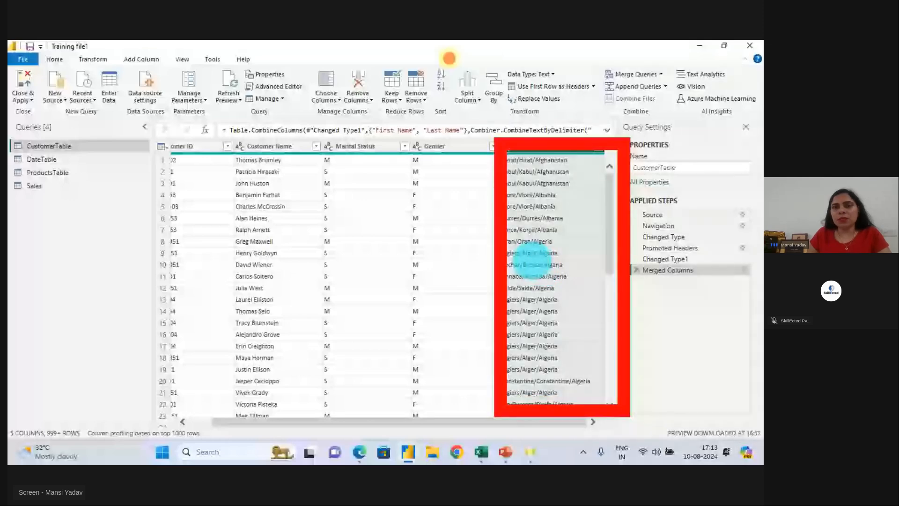
drag(442, 51, 500, 132)
drag(503, 85, 572, 42)
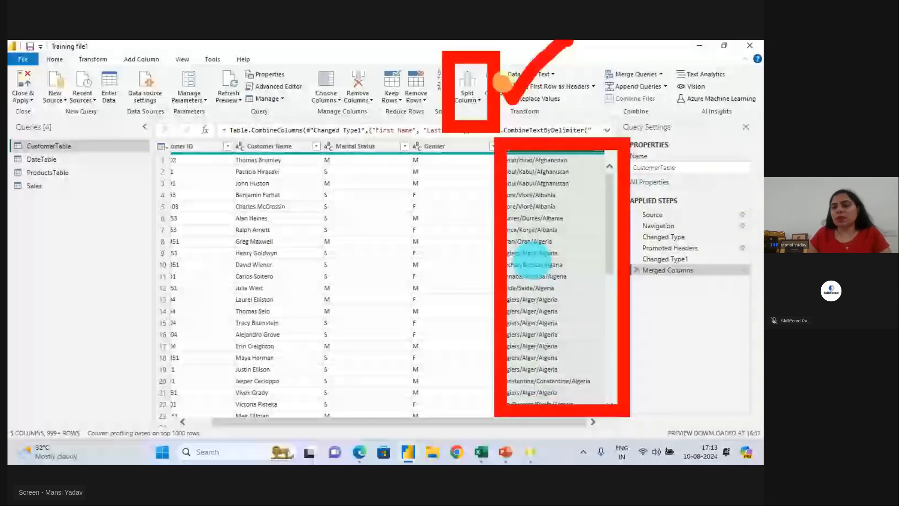
Try to split the City/State/Country column by the custom delimiter "/" at each occurrence.
click(469, 96)
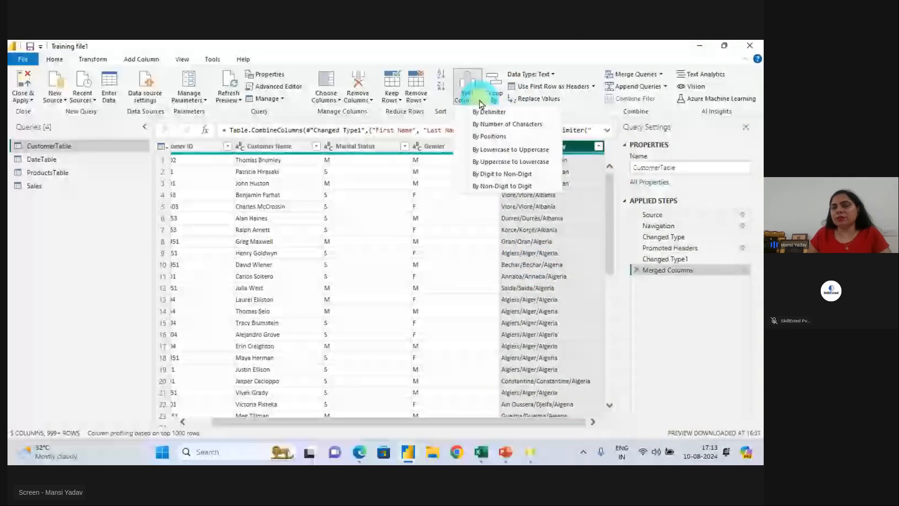
click(483, 112)
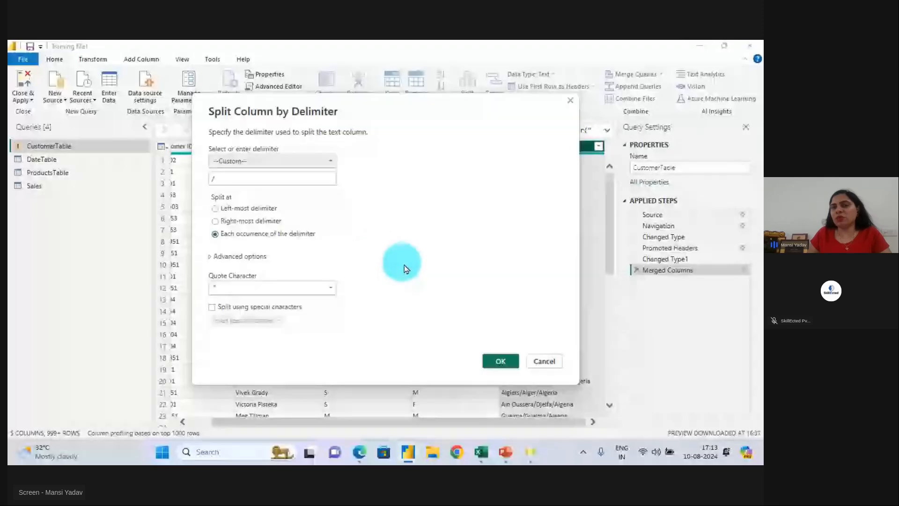
click(509, 364)
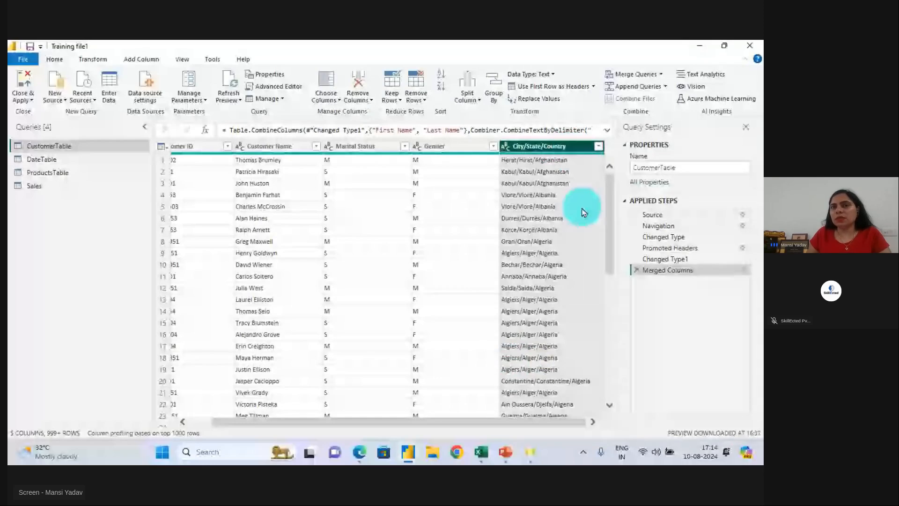
Draw a frame around the still combined City/State/Country column and clear it again.
key(ctrl+2)
drag(496, 133, 637, 396)
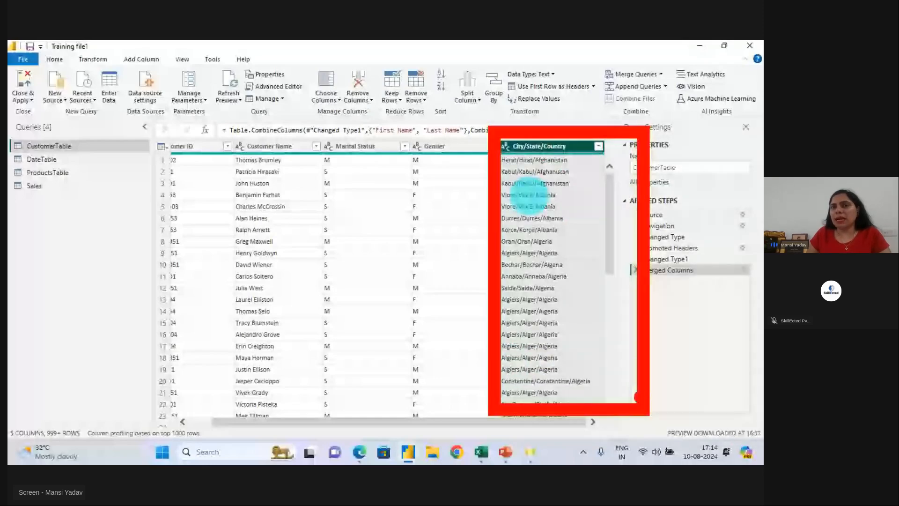
key(Escape)
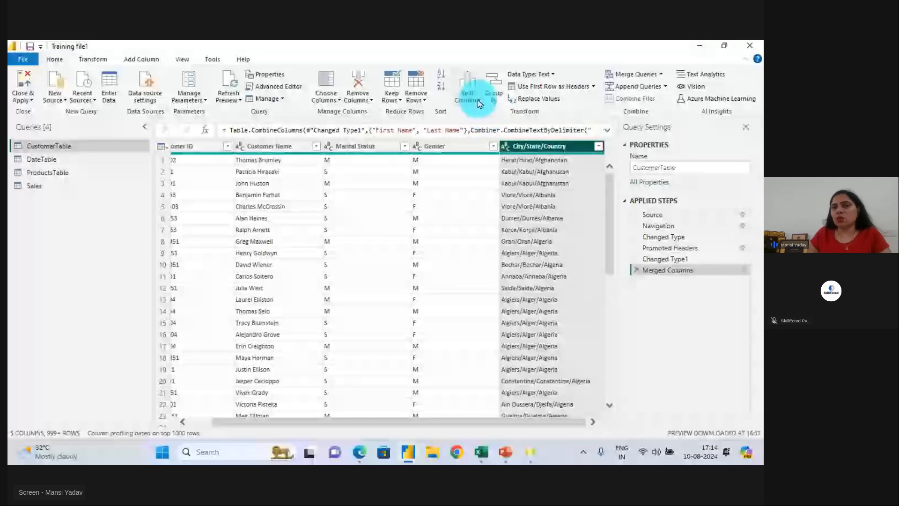
Split the City/State/Country column by delimiter, using custom "/" at each occurrence of the delimiter.
click(480, 104)
click(496, 112)
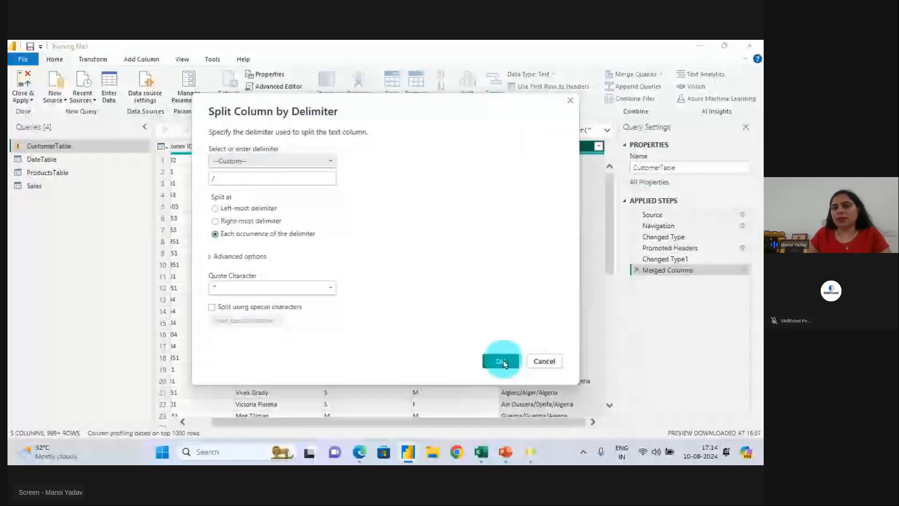
click(501, 362)
drag(430, 427, 601, 420)
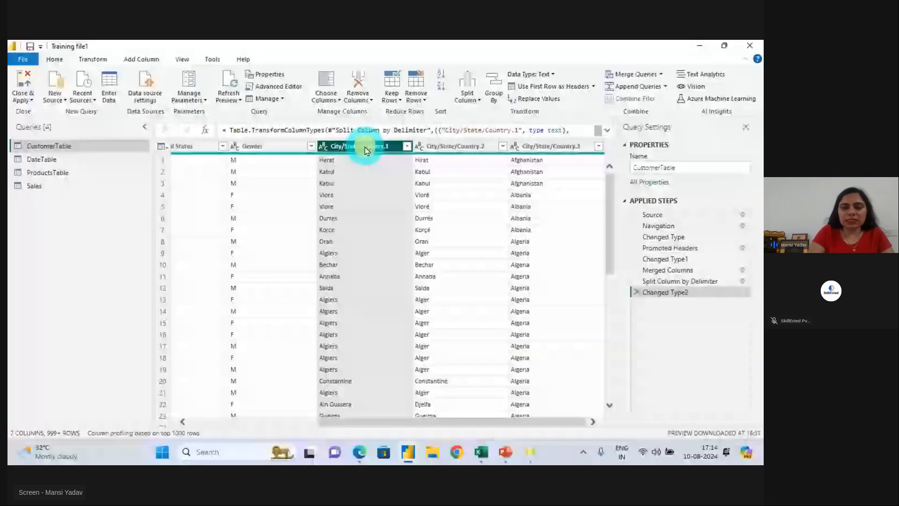
Rename the first split column as City and the second split column as State.
double_click(364, 147)
text(City)
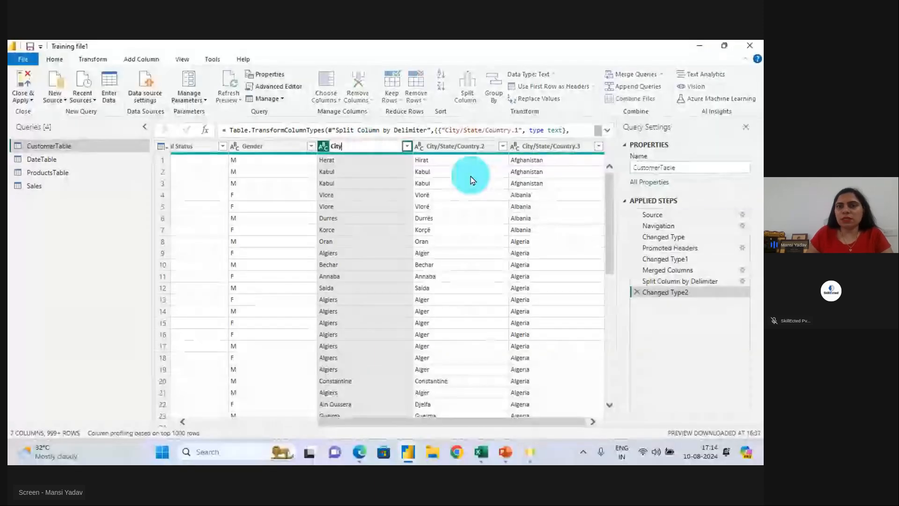
click(487, 185)
double_click(481, 147)
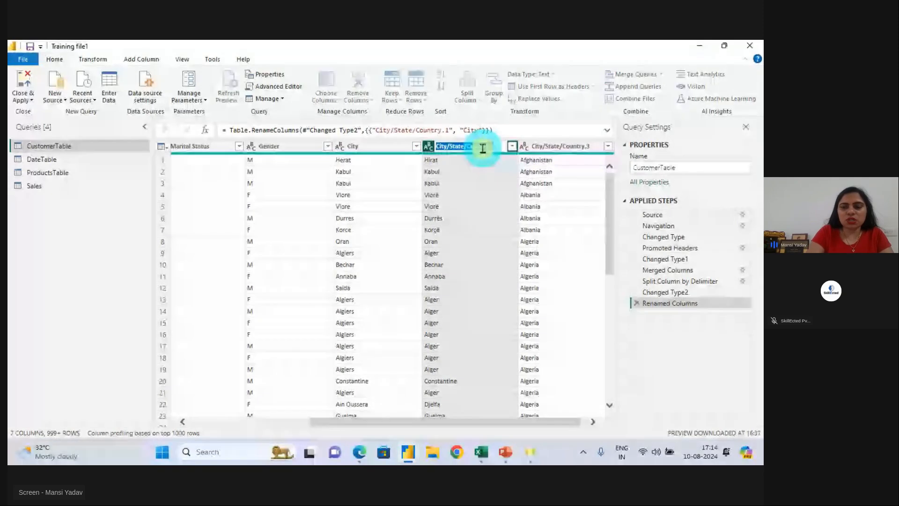
text(State)
key(Return)
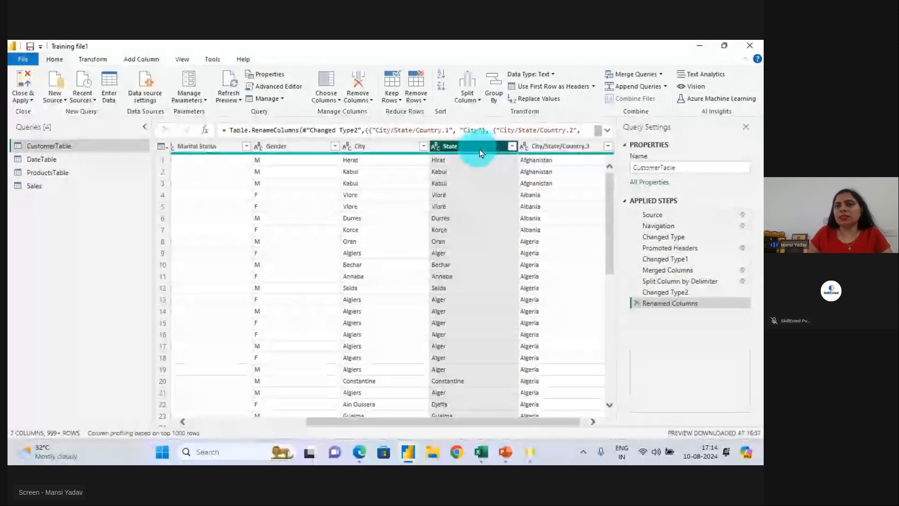
Rename the third split column as Country.
double_click(559, 146)
text(Coutr)
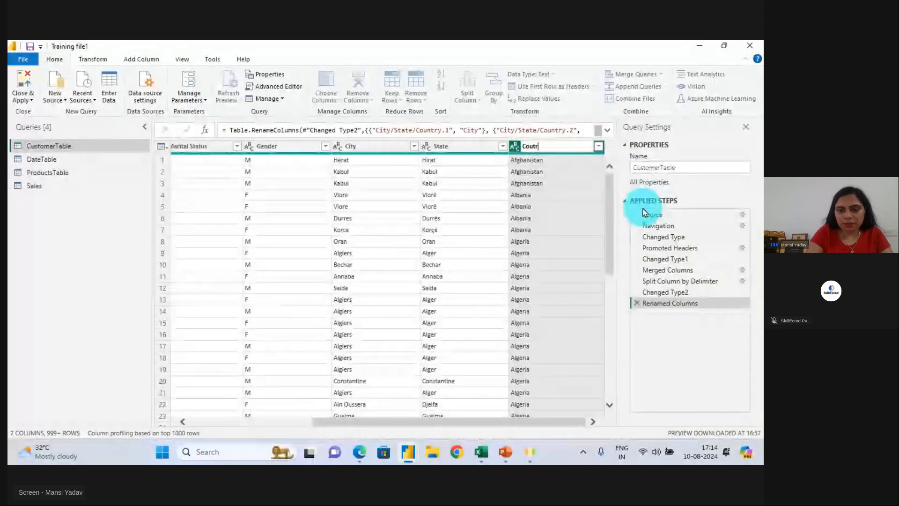
key(BackSpace)
key(BackSpace)
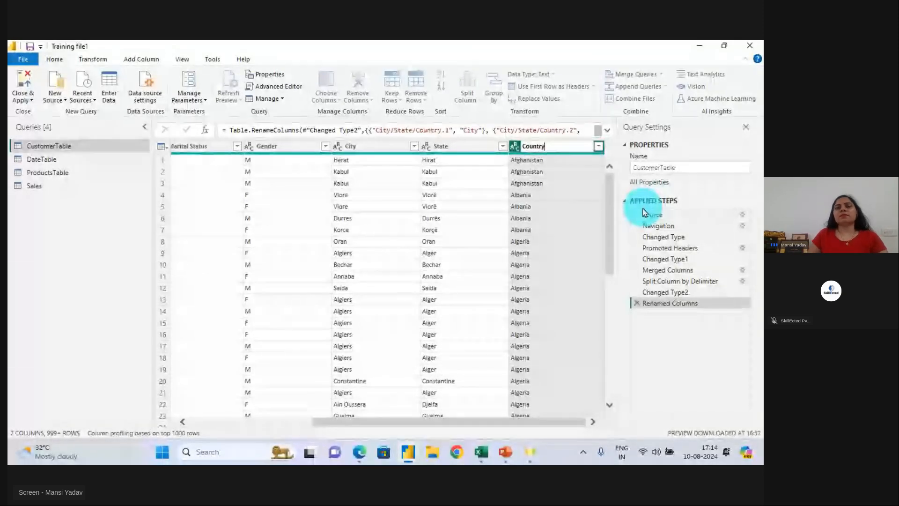
key(Return)
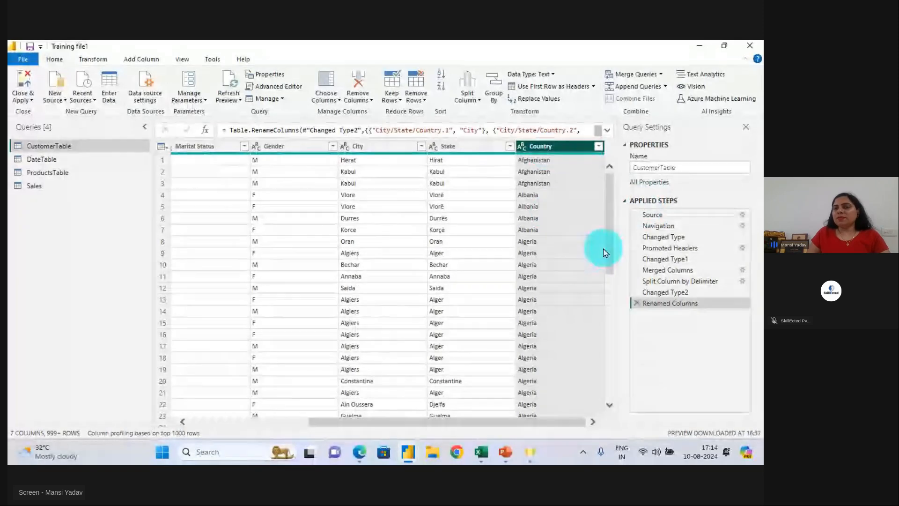
drag(608, 261, 650, 193)
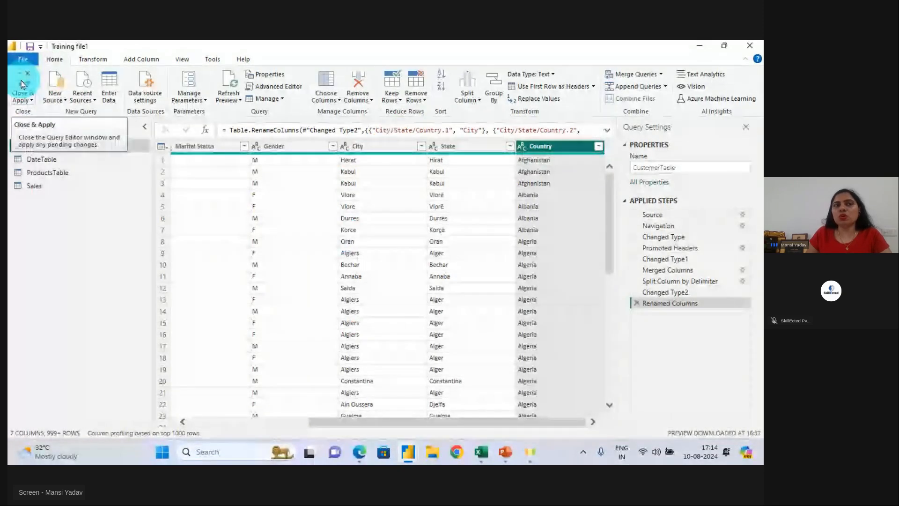
Close and apply the query changes, and expand the CustomerTable fields in the report's data list.
key(alt+Tab)
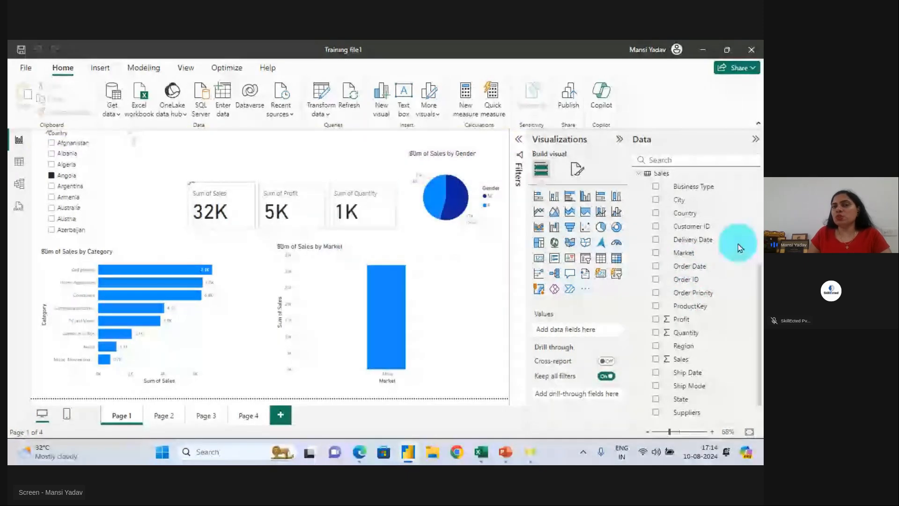
scroll(741, 257, up, 4)
click(637, 179)
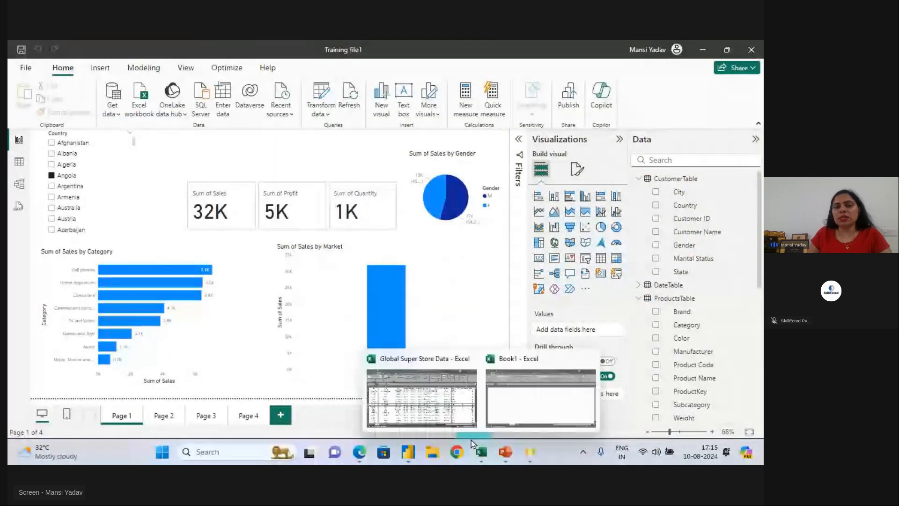
Switch to the Global Super Store Data workbook in Excel, frame the CustomerTable sheet's City/State/Country column, and clear the frame.
click(480, 451)
click(208, 419)
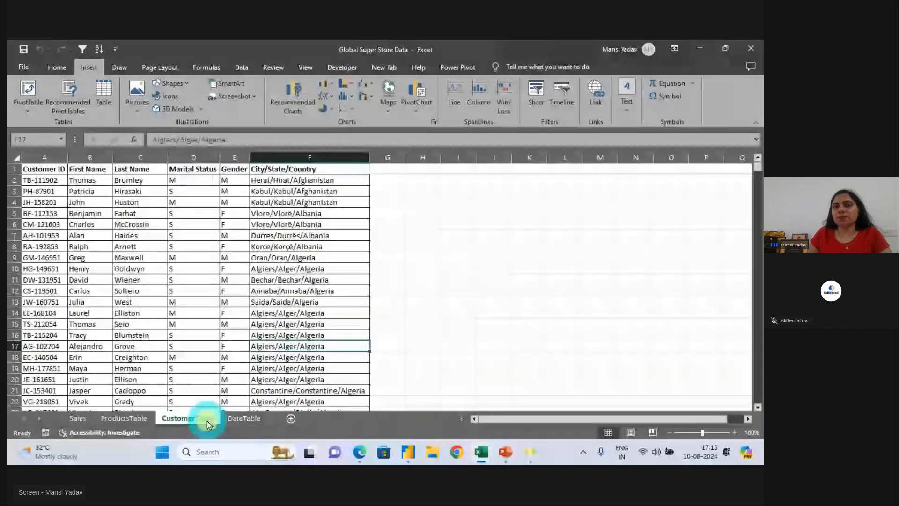
key(ctrl+2)
drag(252, 119, 407, 421)
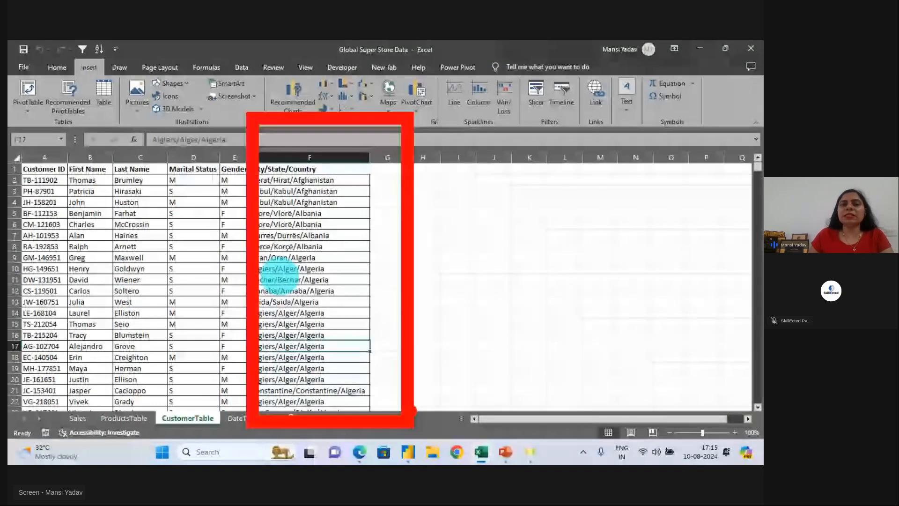
drag(345, 155, 345, 134)
key(Escape)
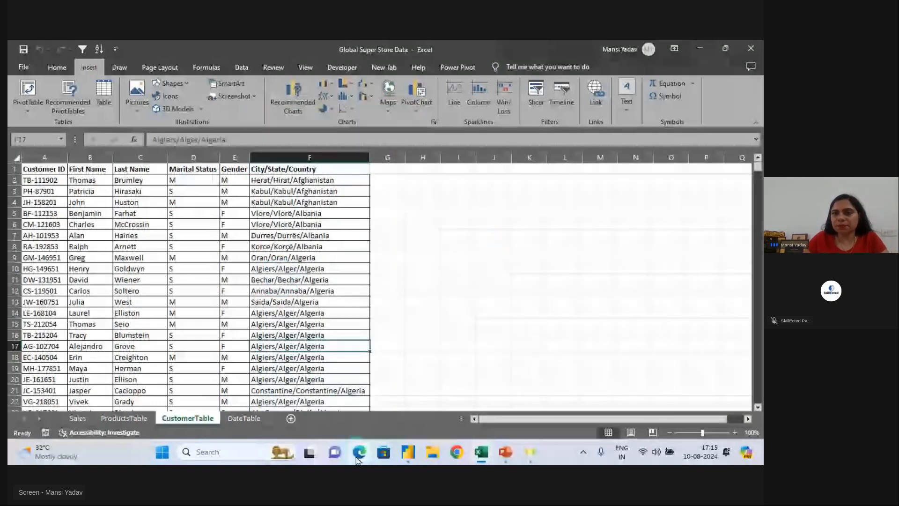
Switch to the live class page in Edge and read the participants' recent chat questions.
mouse_move(358, 447)
click(303, 394)
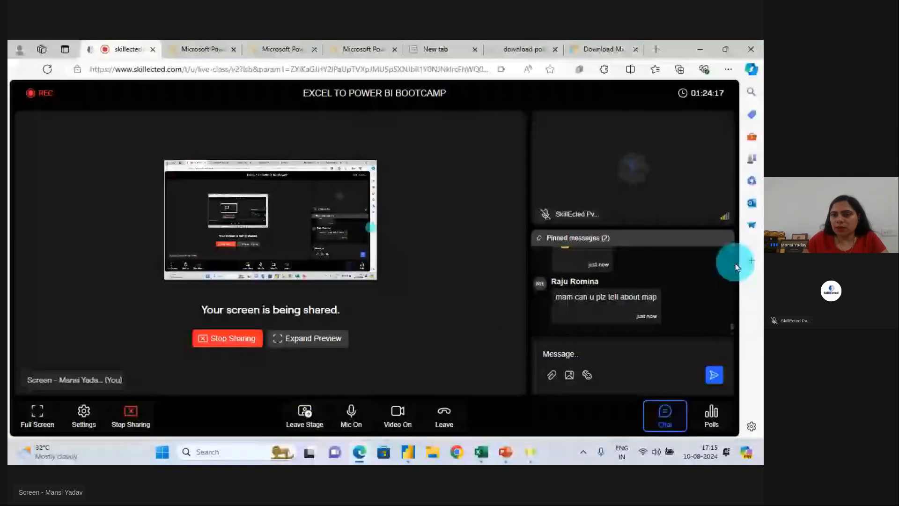
scroll(732, 254, up, 2)
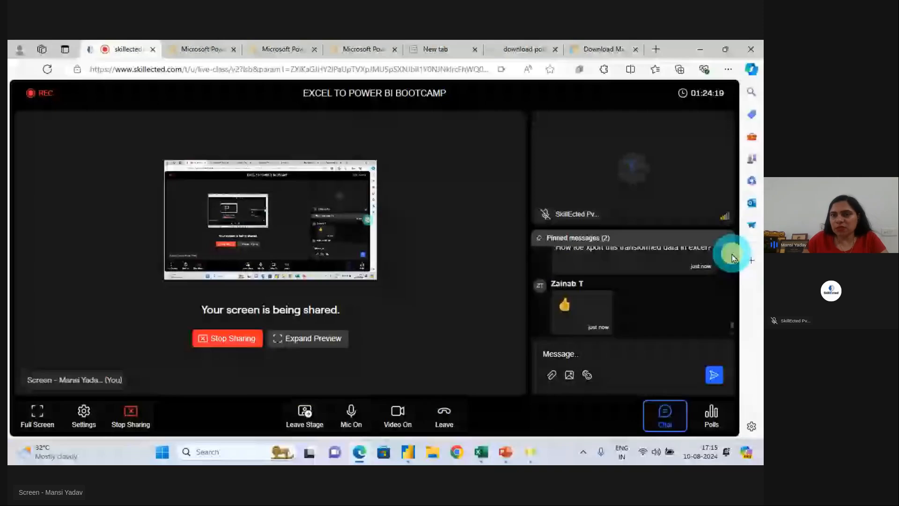
scroll(732, 254, up, 1)
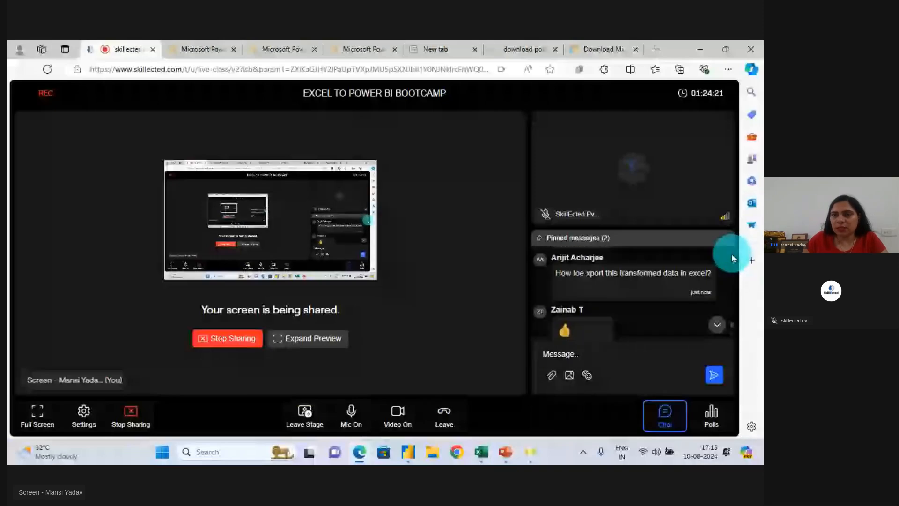
scroll(731, 254, up, 2)
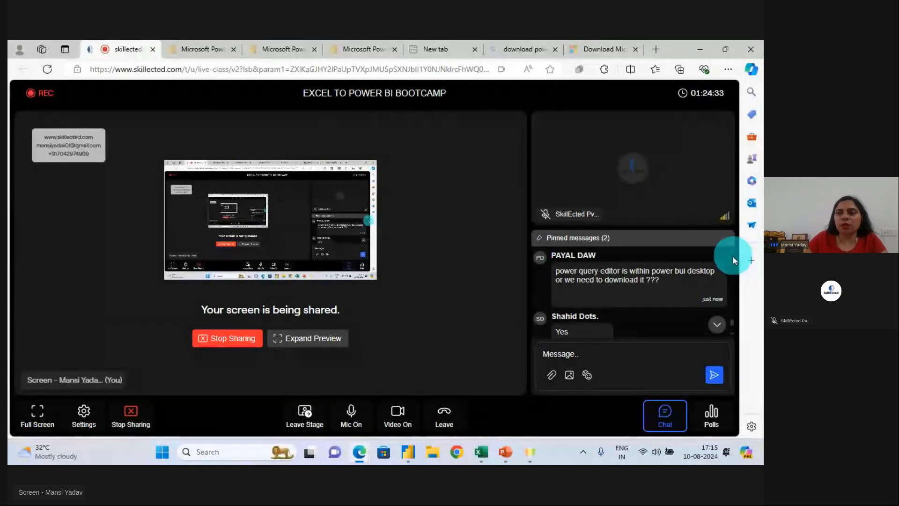
click(732, 328)
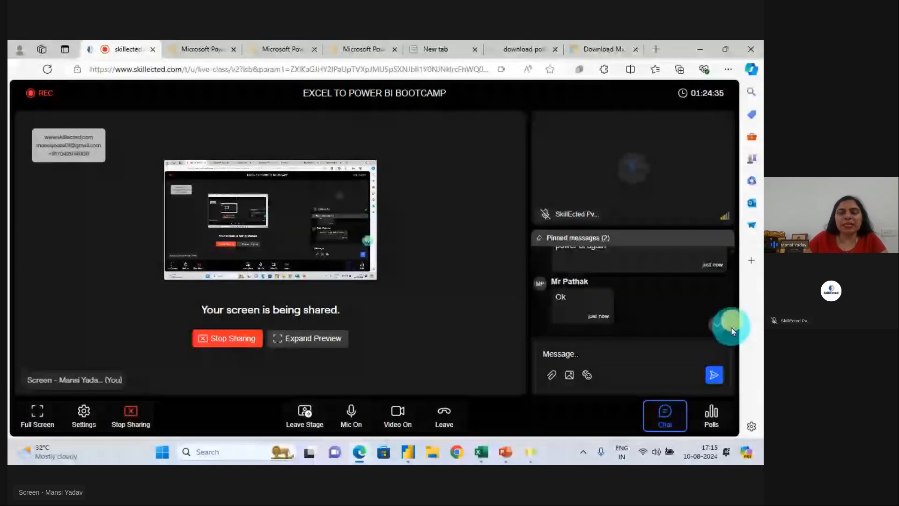
Return to the Power BI report, open Page 2, circle the matrix's More options, add a tick on the table, and clear the marks.
key(alt+Tab)
key(alt+Tab)
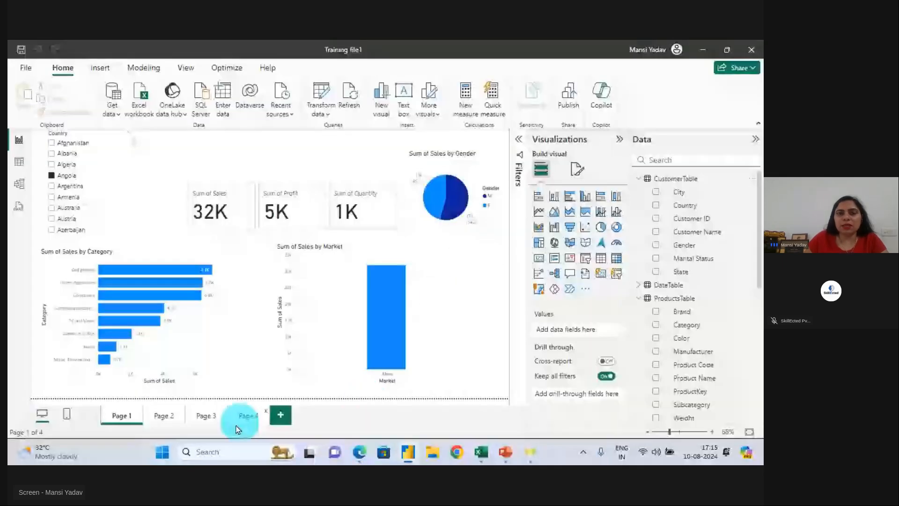
click(162, 415)
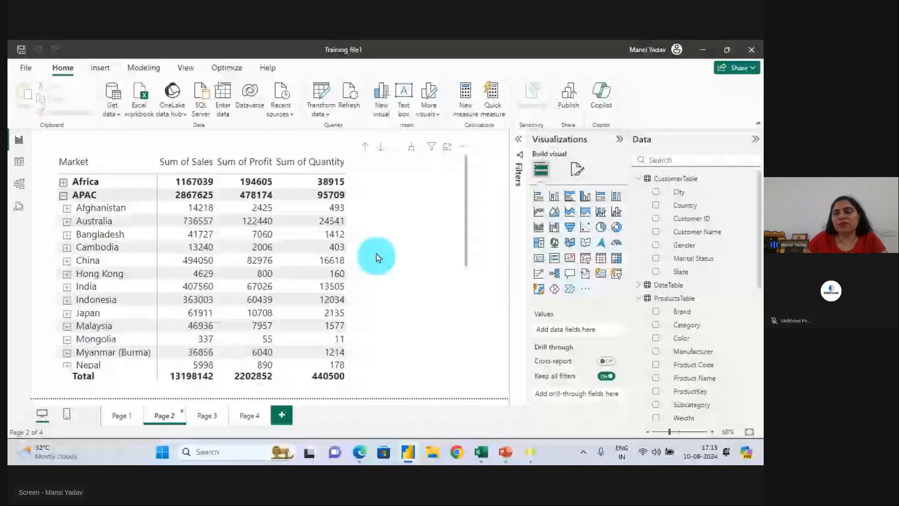
mouse_move(482, 125)
mouse_down()
mouse_move(459, 125)
mouse_move(483, 163)
mouse_up()
drag(180, 228, 302, 183)
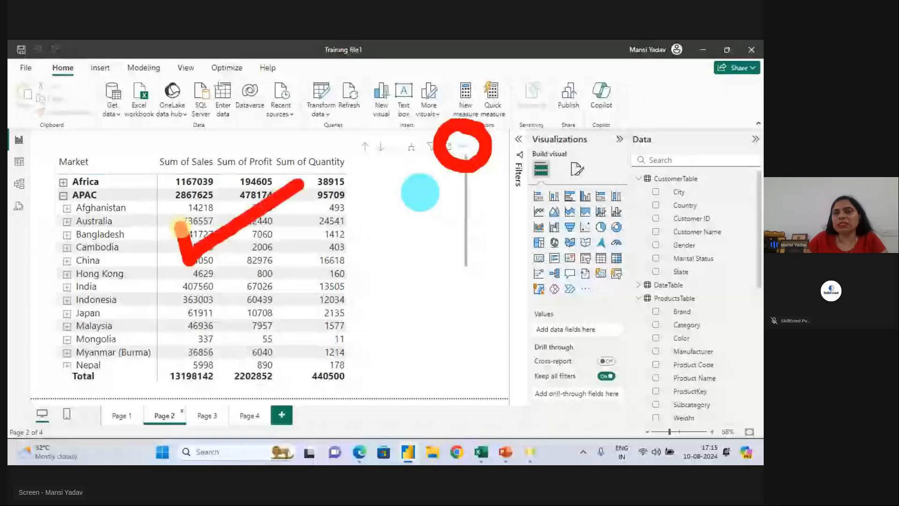
key(Escape)
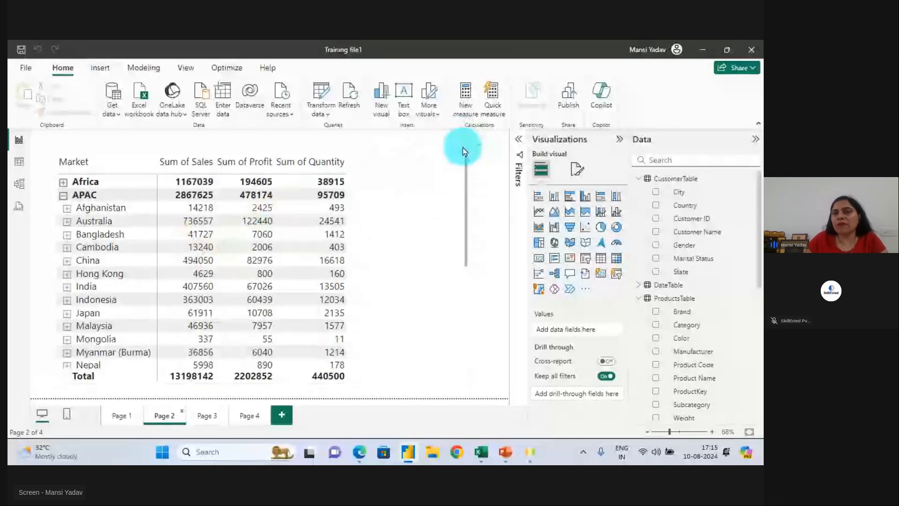
Open the Page 2 matrix's More options, frame and tick Export data, then clear the marks and close the options.
click(458, 145)
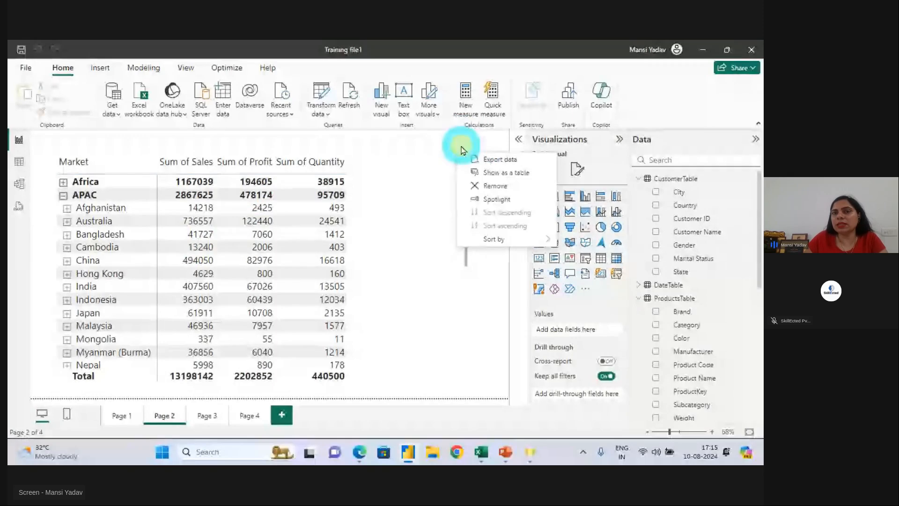
mouse_move(449, 136)
mouse_down()
mouse_move(543, 180)
mouse_move(653, 104)
mouse_up()
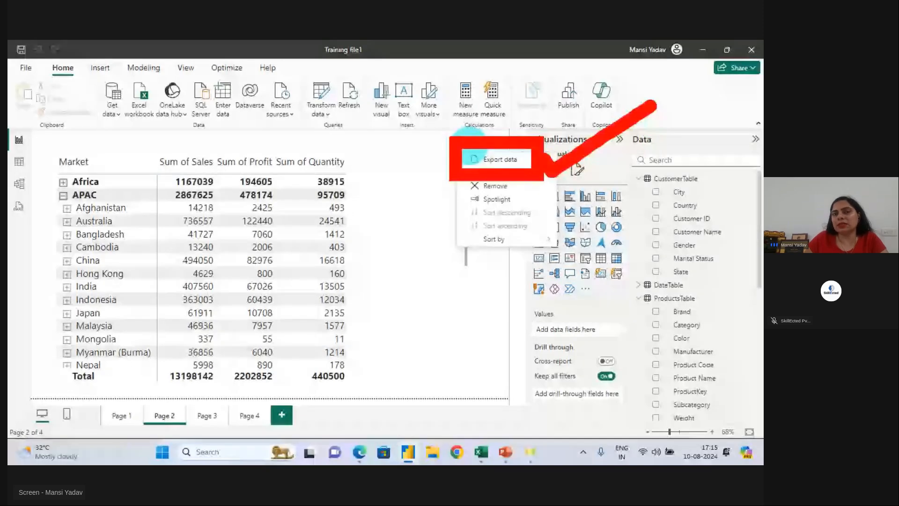
key(Escape)
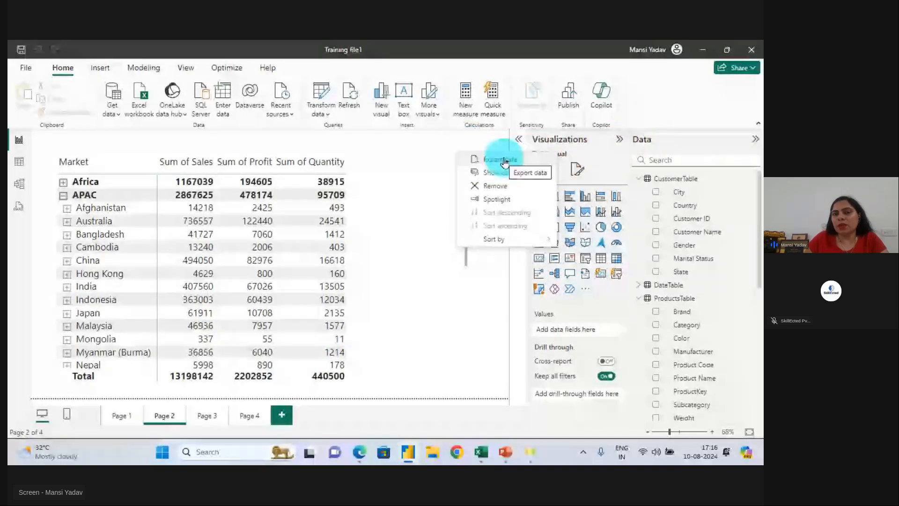
click(480, 326)
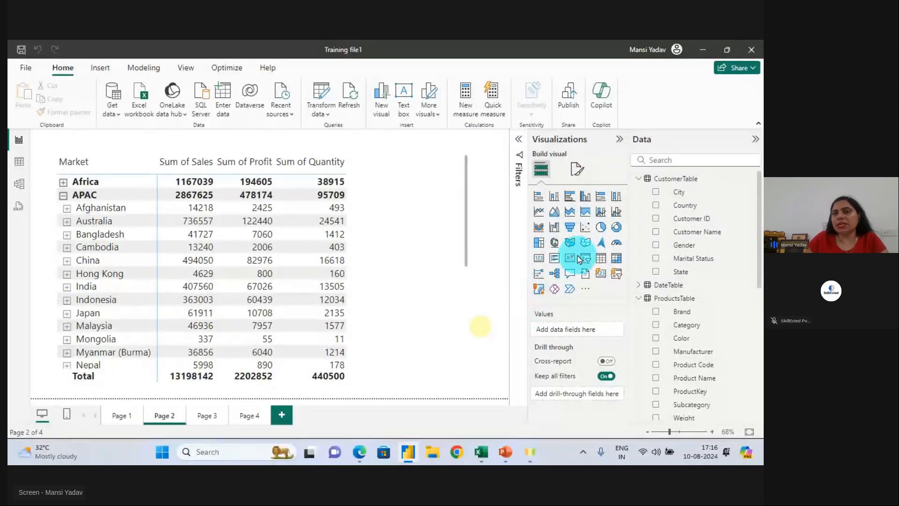
Open Page 3, insert a Map visual, and enlarge it over most of the page.
click(206, 416)
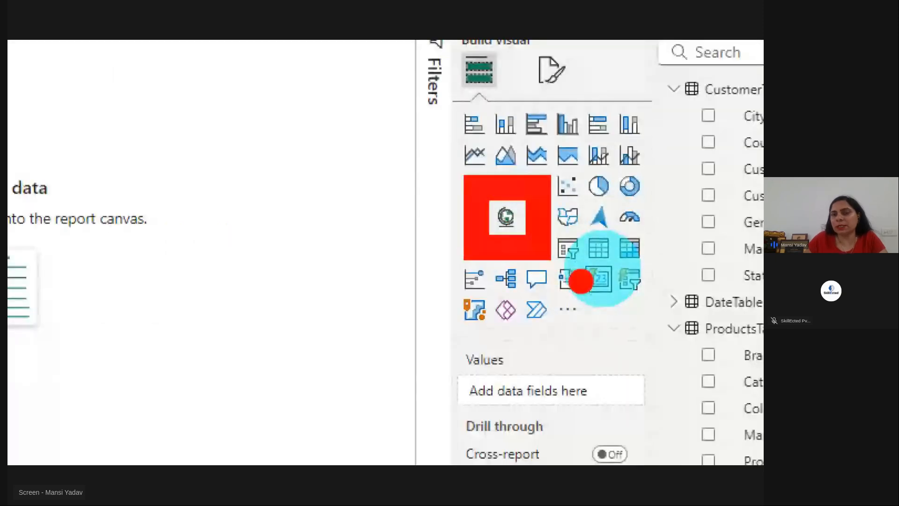
click(506, 216)
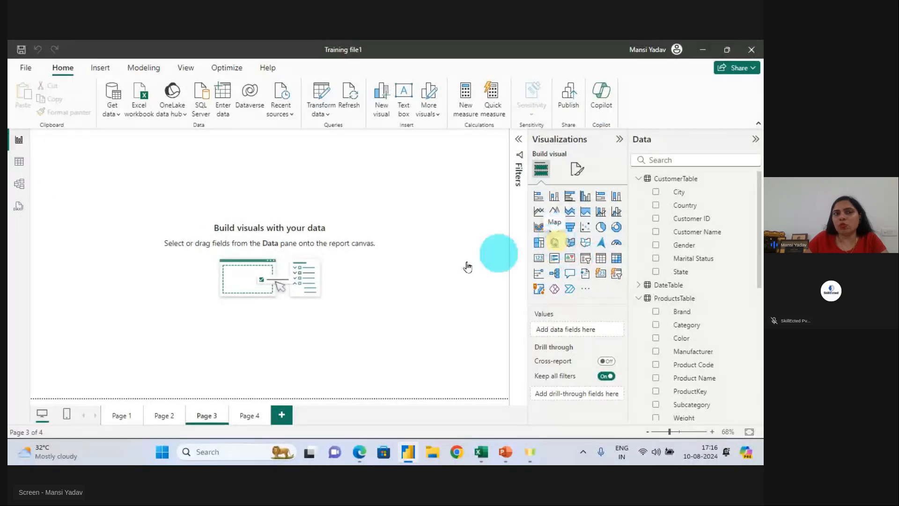
drag(135, 228, 423, 361)
drag(421, 361, 461, 373)
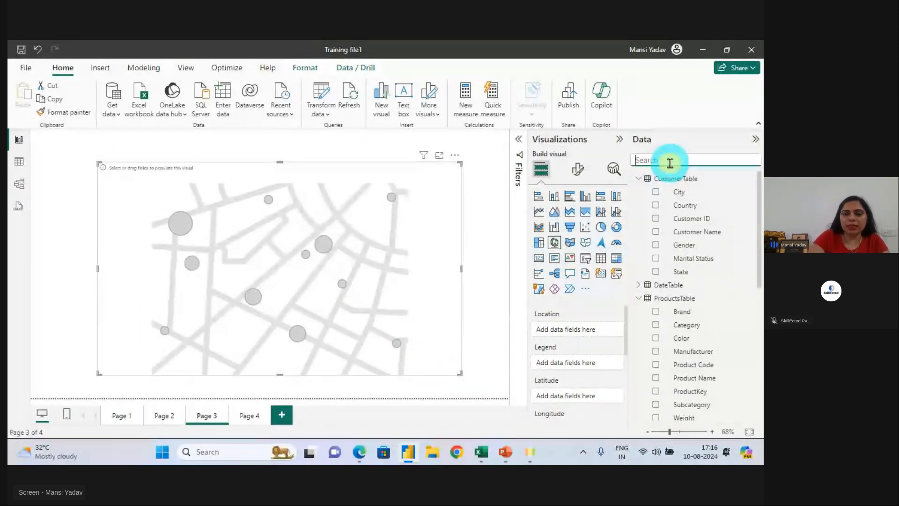
Find the Country field of the Sales table and add it to the map as its location.
text(count)
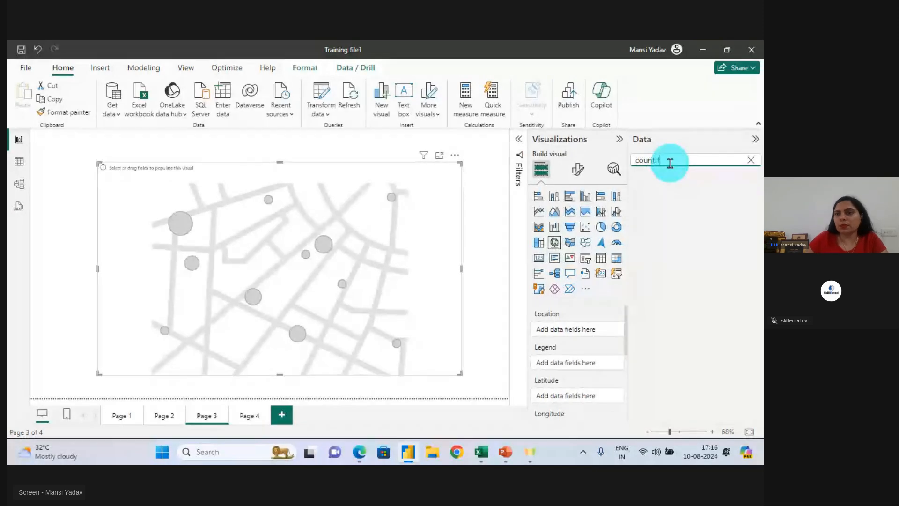
text(r)
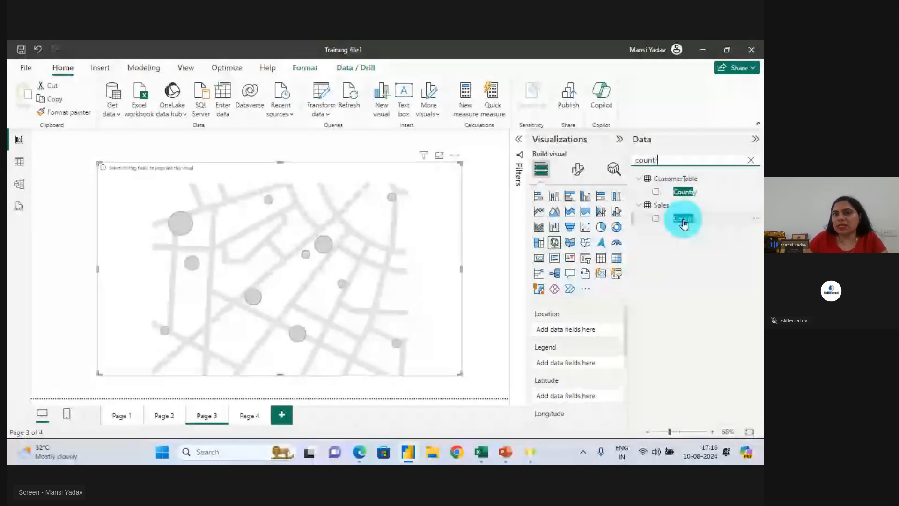
drag(681, 219, 320, 276)
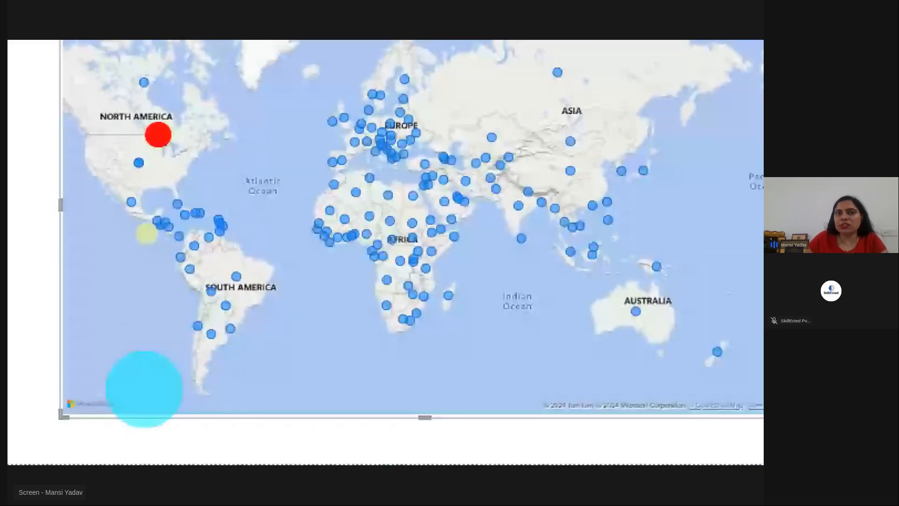
Mark several country points on the zoomed map, then clear the marks.
mouse_move(158, 135)
mouse_down()
mouse_move(112, 141)
mouse_move(157, 123)
mouse_up()
mouse_move(662, 283)
mouse_down()
mouse_move(685, 345)
mouse_move(661, 272)
mouse_up()
mouse_move(599, 133)
mouse_down()
mouse_move(611, 91)
mouse_move(565, 72)
mouse_up()
key(Escape)
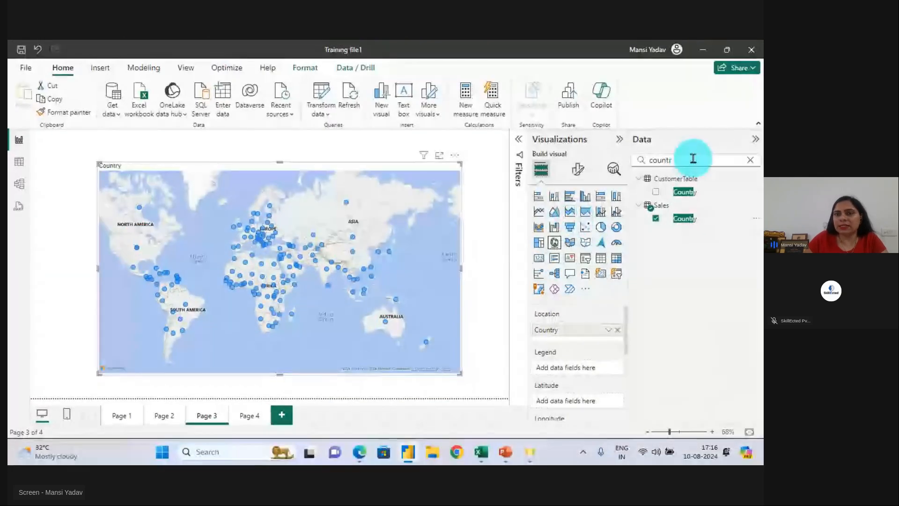
Find the Sales field and add it to the map so the bubbles are sized by sales.
double_click(692, 158)
text(sal)
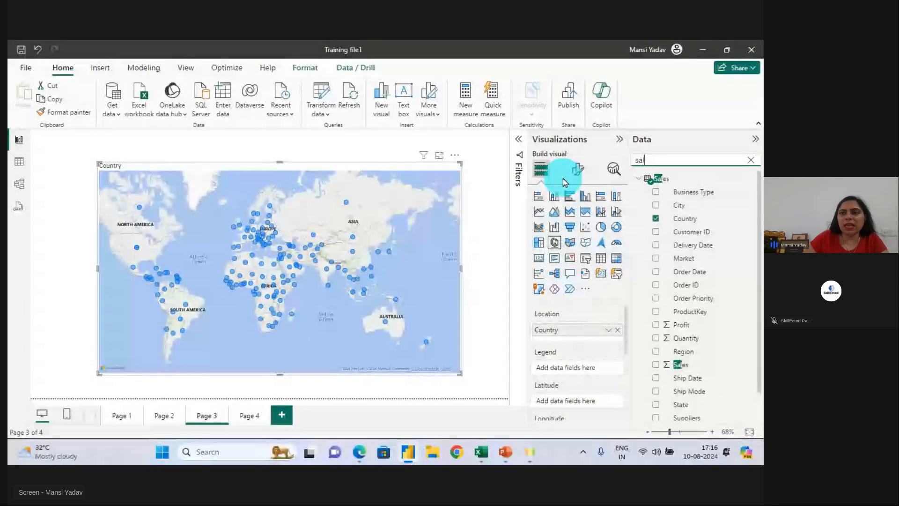
text(es)
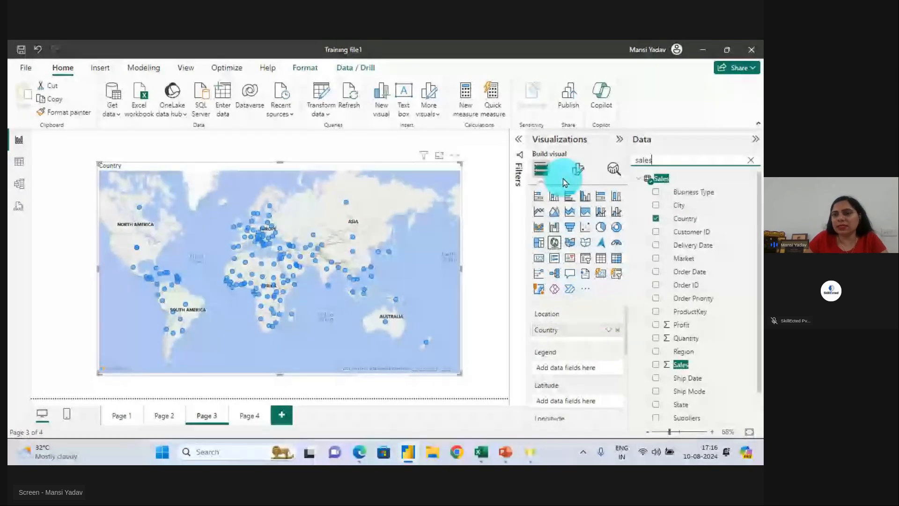
click(677, 368)
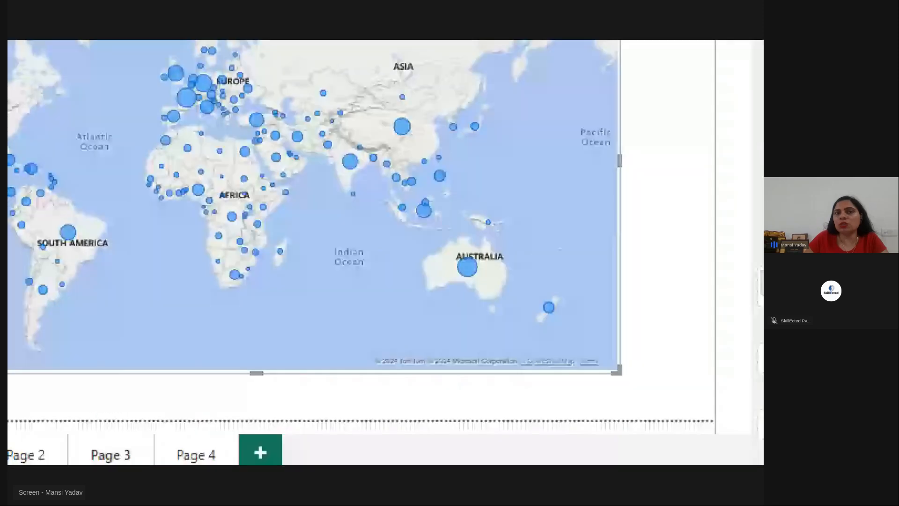
Examine the map's bubbles and read the Sum of Sales details for Australia, China, Germany and Russia.
drag(403, 307, 409, 311)
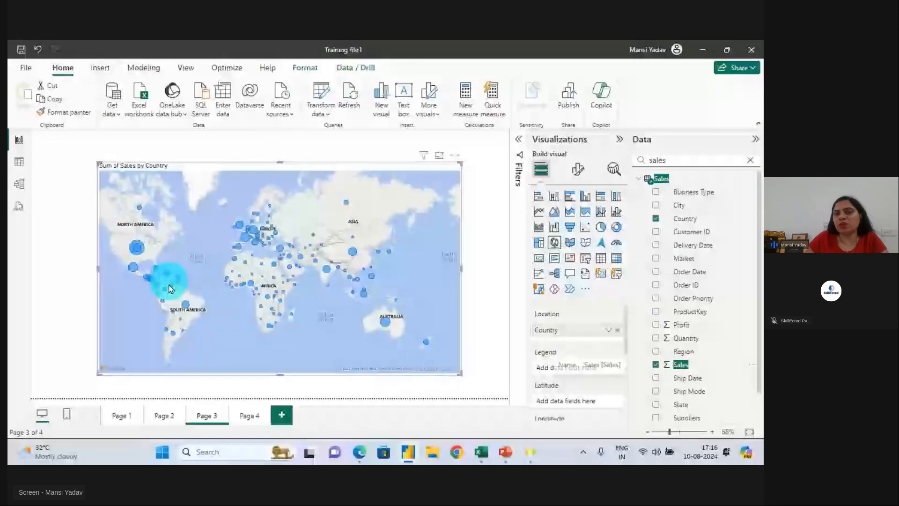
mouse_move(387, 323)
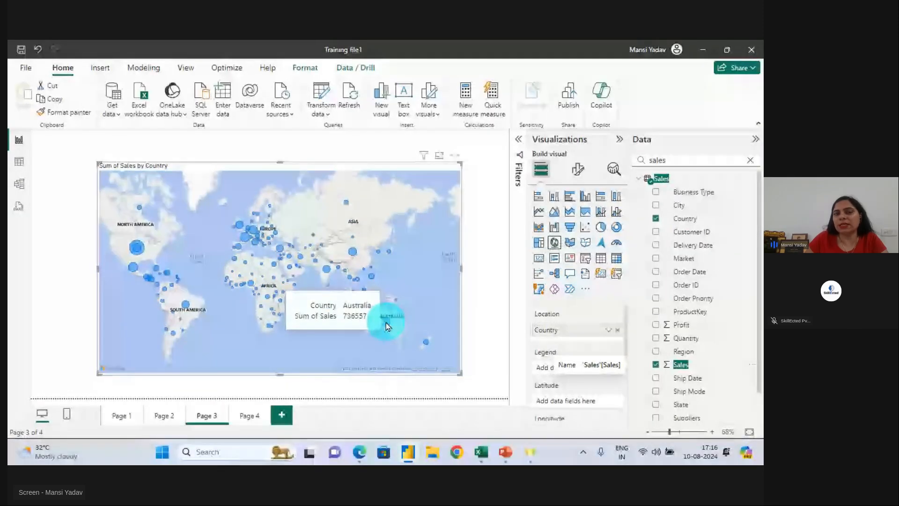
mouse_move(352, 252)
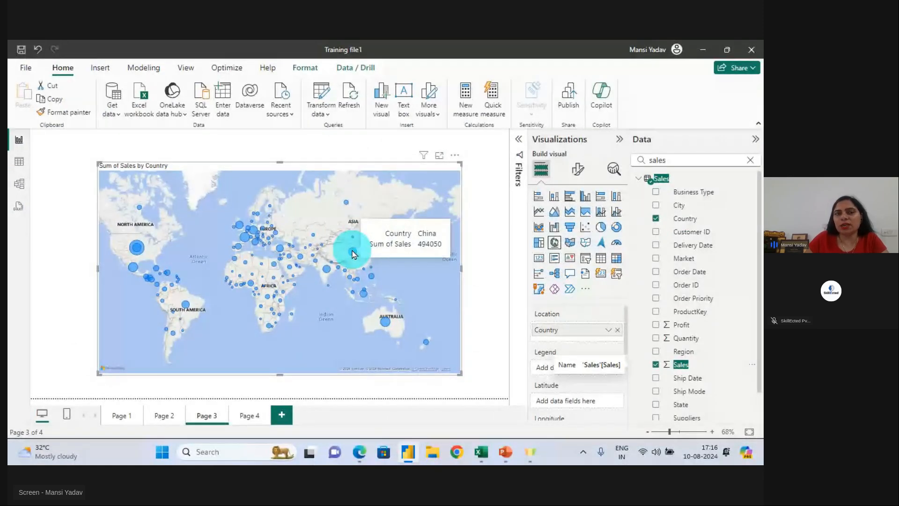
mouse_move(254, 233)
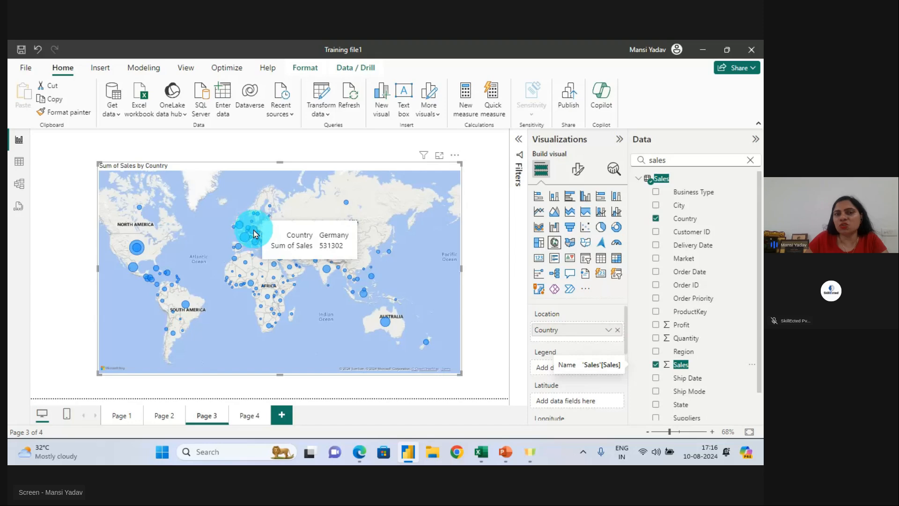
mouse_move(345, 205)
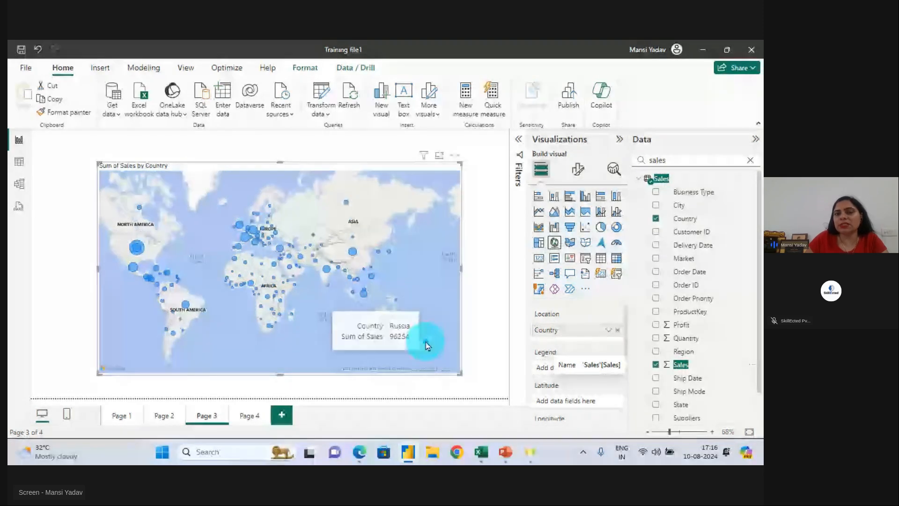
mouse_move(426, 341)
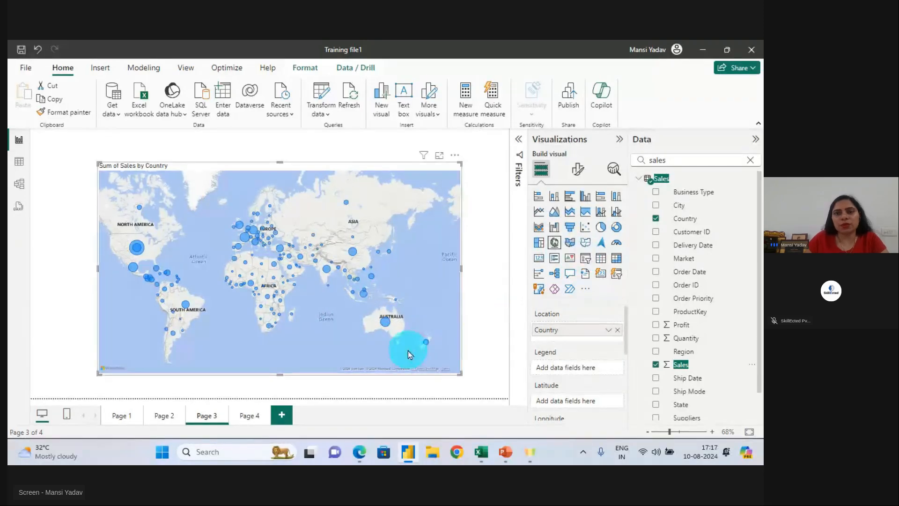
Switch to the live class page in Edge and read the latest chat messages.
key(alt+Tab)
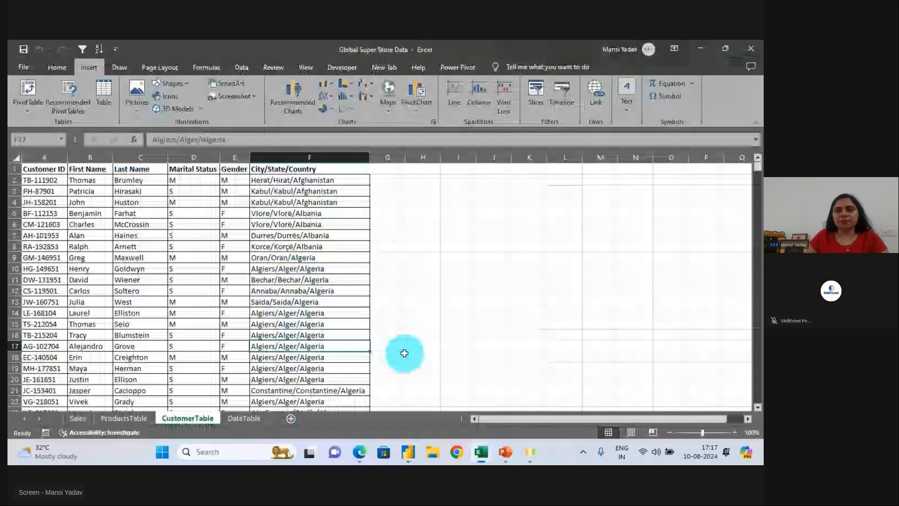
key(alt+Tab)
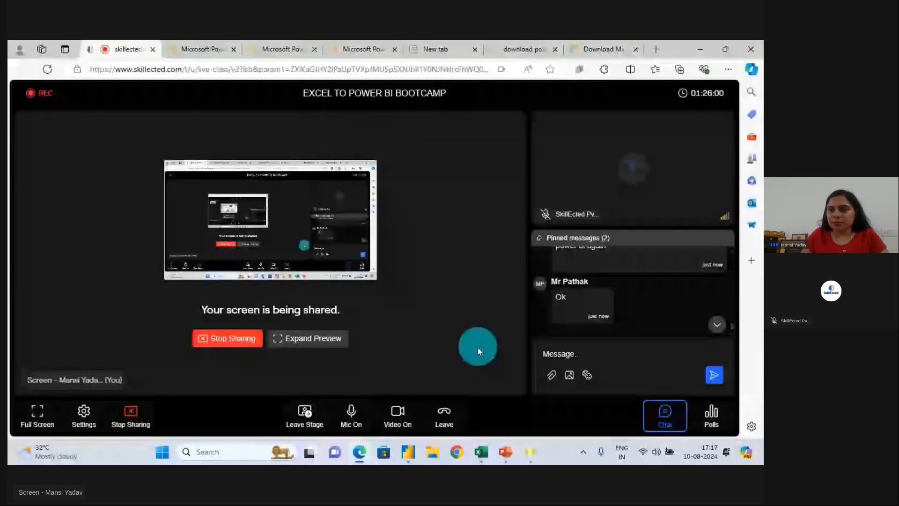
click(716, 325)
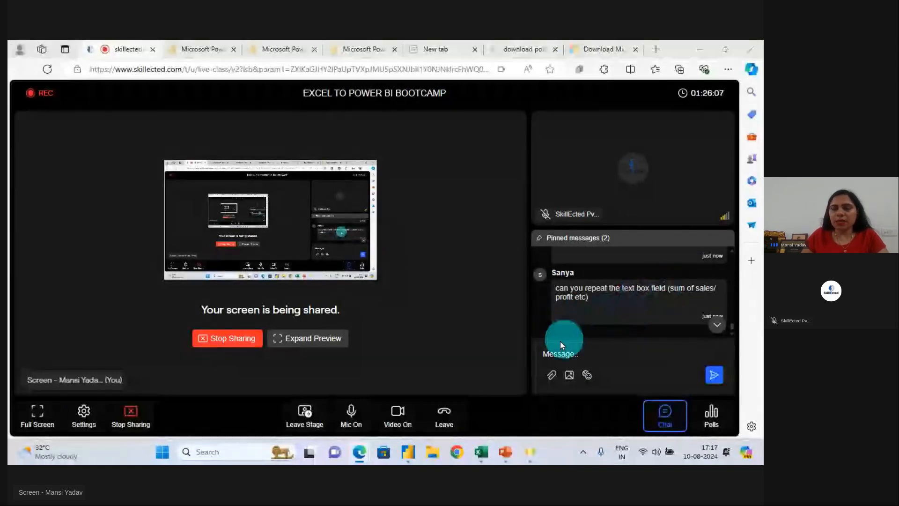
Return to the Power BI report, look at Page 1, and open the blank Page 4.
key(alt+Tab)
key(alt+Tab)
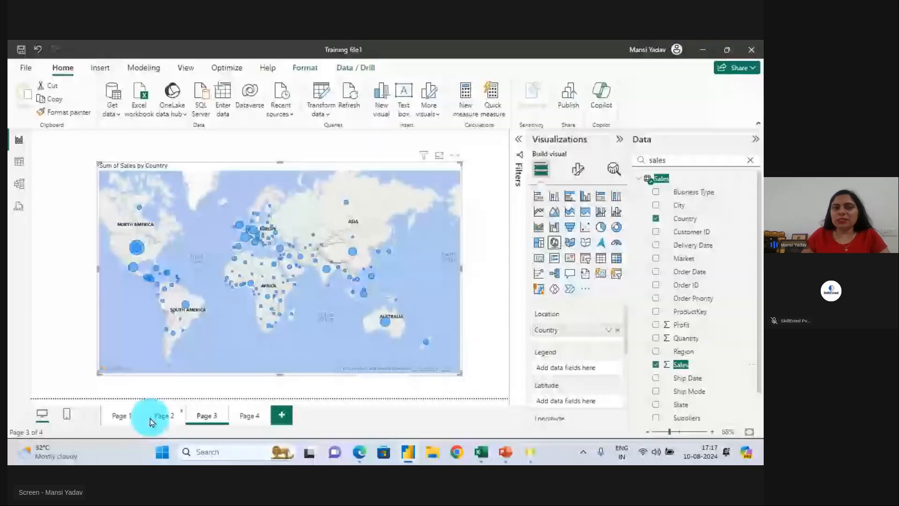
click(116, 416)
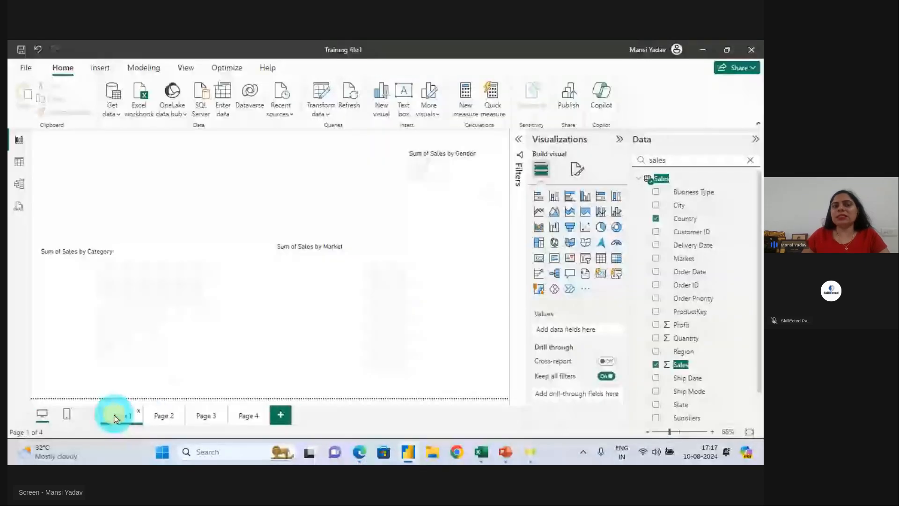
click(250, 416)
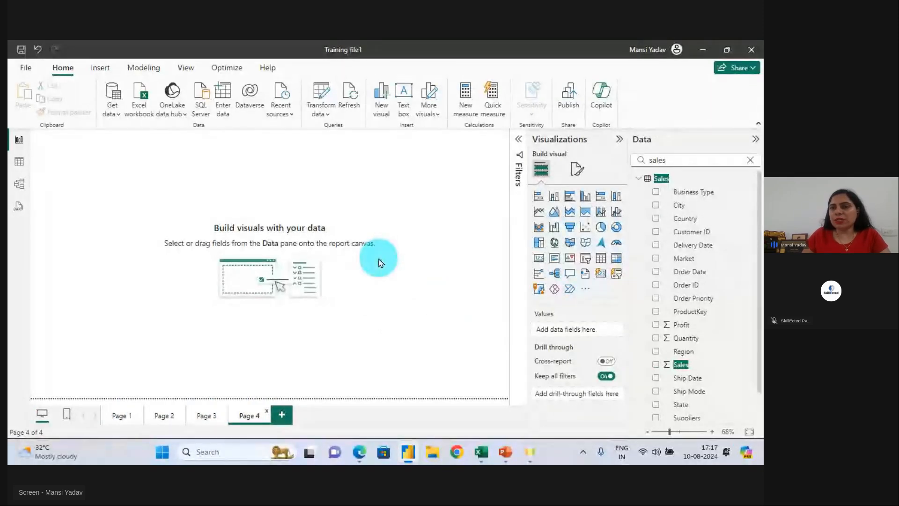
Insert a clustered column chart on Page 4, enlarge it over most of the page, and lower its upper edge.
click(587, 199)
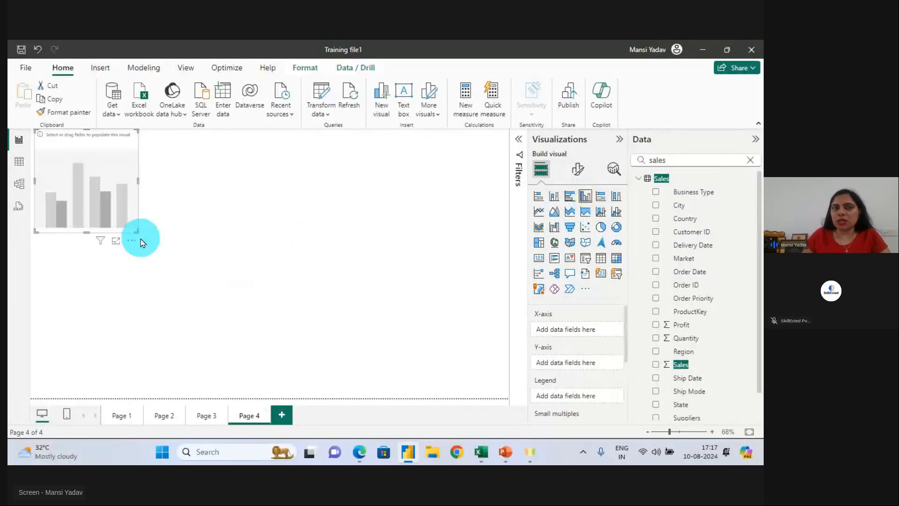
drag(136, 230, 463, 373)
drag(445, 361, 457, 370)
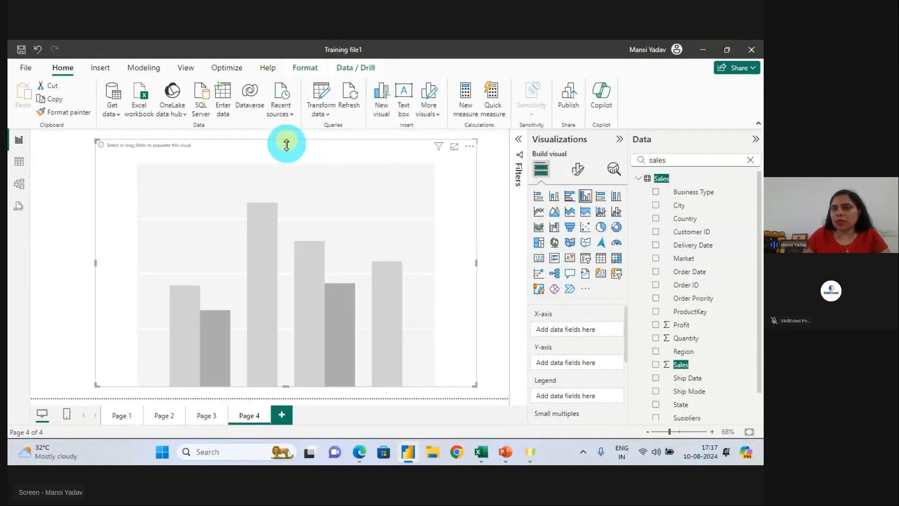
drag(287, 140, 287, 156)
Find the Market field and add it to the column chart's X-axis.
double_click(674, 159)
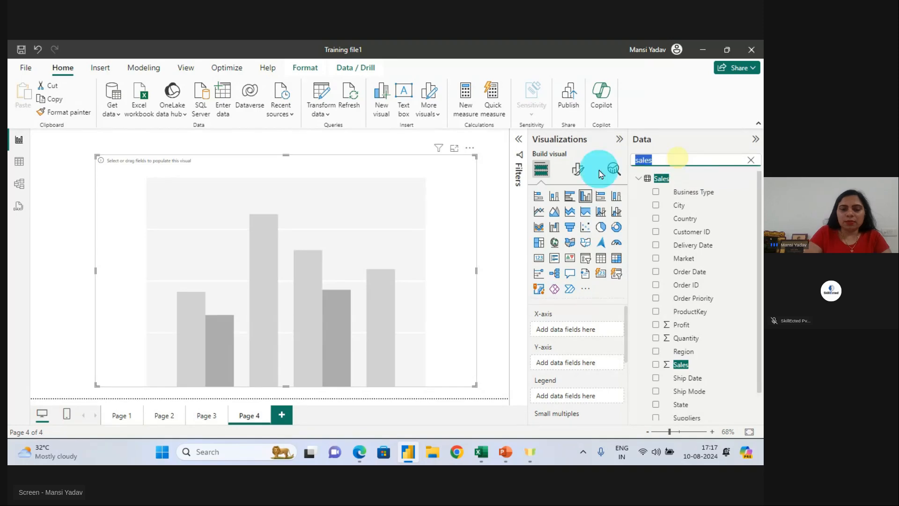
text(mark)
drag(683, 192, 306, 304)
Search the data fields for sales and draw marks over the zoomed visual-building area.
double_click(684, 161)
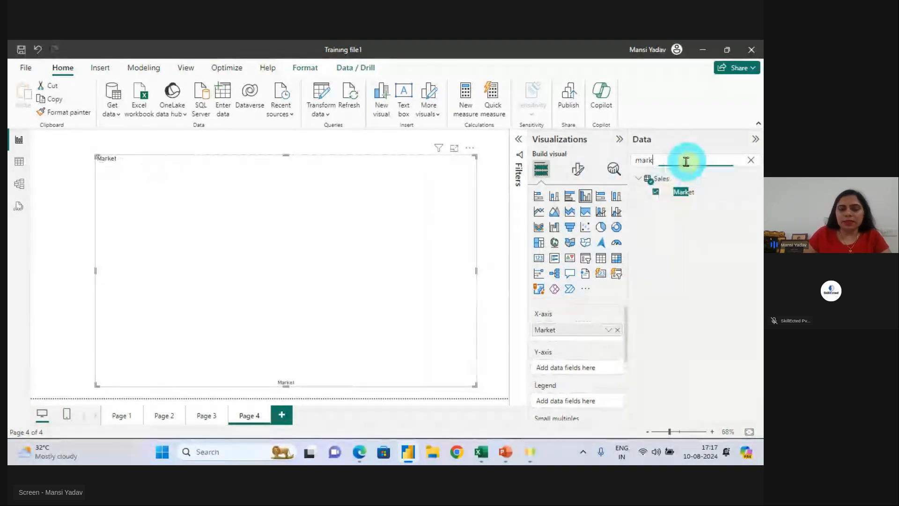
text(sales)
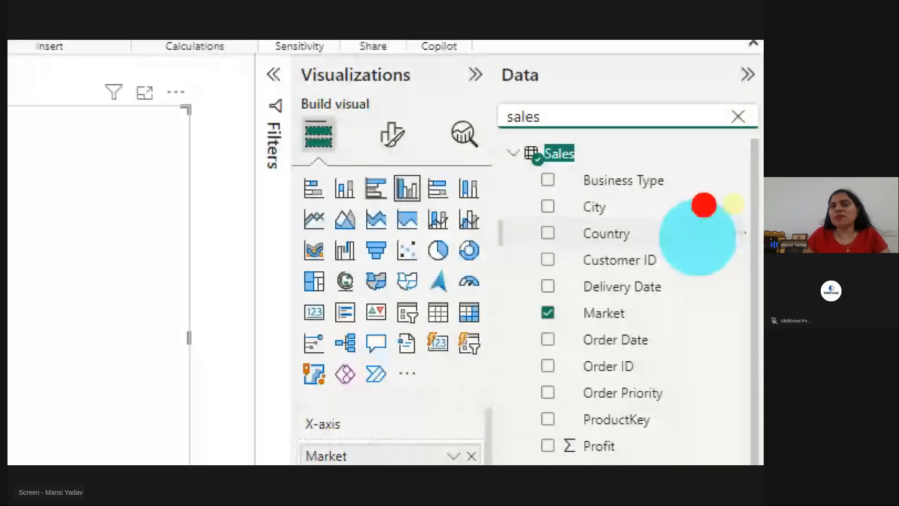
drag(709, 135, 595, 154)
mouse_move(427, 104)
mouse_down()
mouse_move(641, 150)
mouse_move(627, 43)
mouse_up()
drag(656, 107, 762, 42)
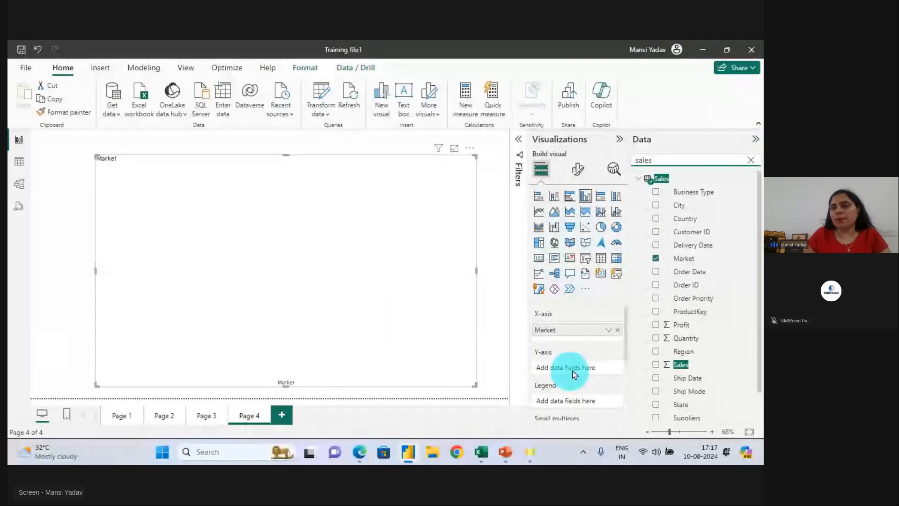
Remove Market from the column chart's X-axis and delete the chart from Page 4.
click(471, 455)
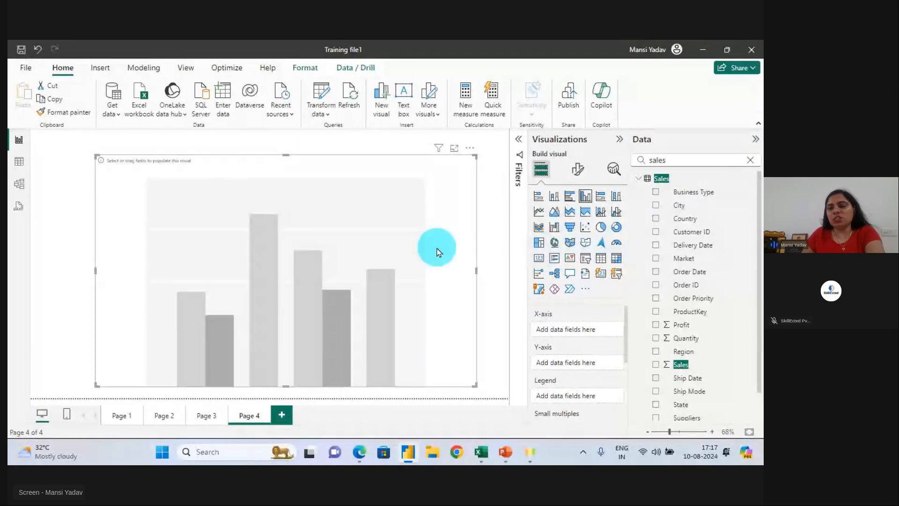
key(Delete)
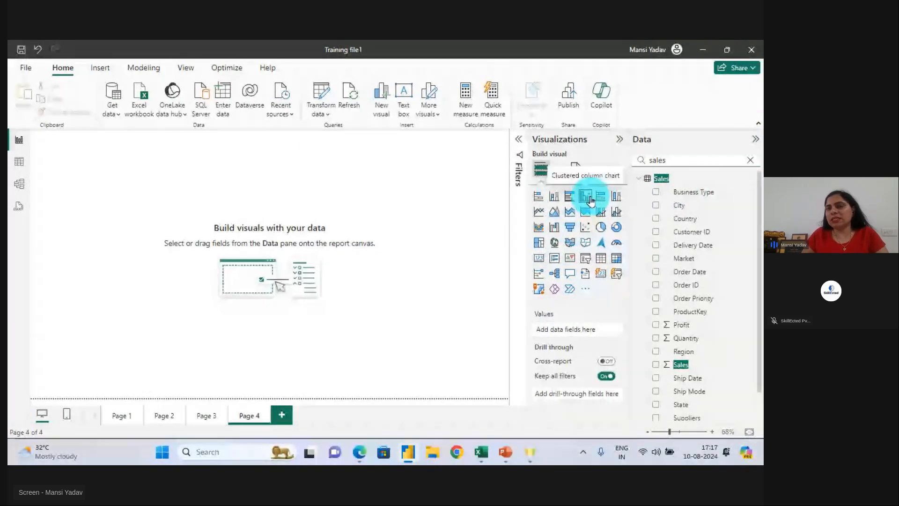
Insert a clustered column chart on Page 4 and enlarge it to cover most of the page.
click(591, 200)
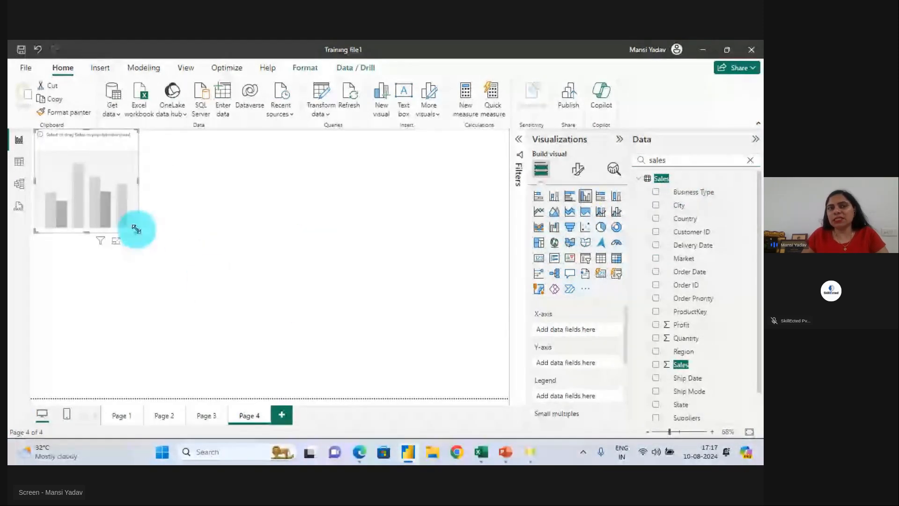
drag(384, 357, 454, 379)
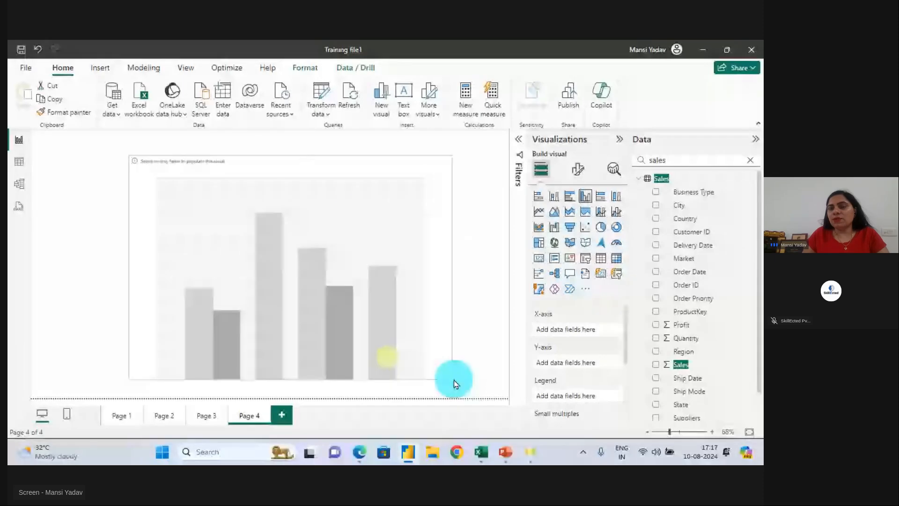
Draw a tick on the empty chart and an arrow leading from the data fields to it, and clear the marks.
mouse_move(322, 224)
mouse_down()
mouse_move(380, 220)
mouse_move(466, 150)
mouse_up()
drag(643, 167, 650, 423)
mouse_move(641, 304)
mouse_down()
mouse_move(392, 301)
mouse_move(461, 391)
mouse_up()
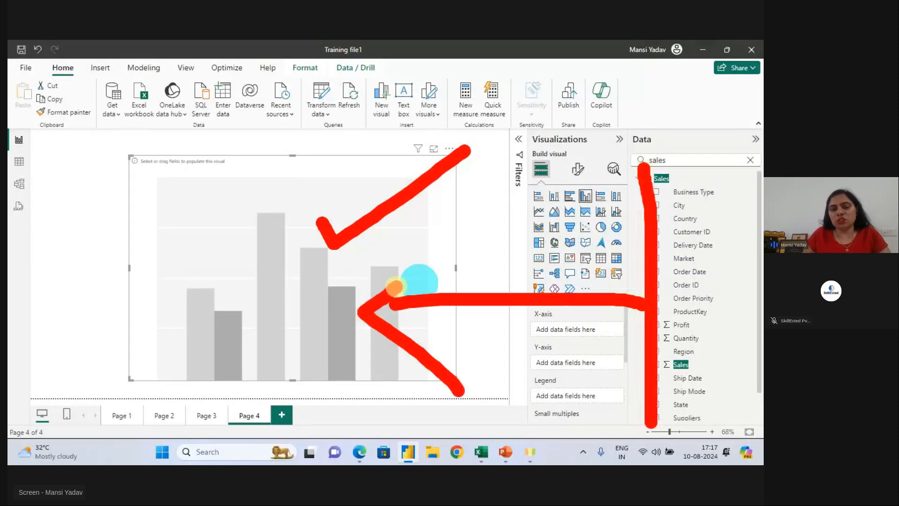
key(Escape)
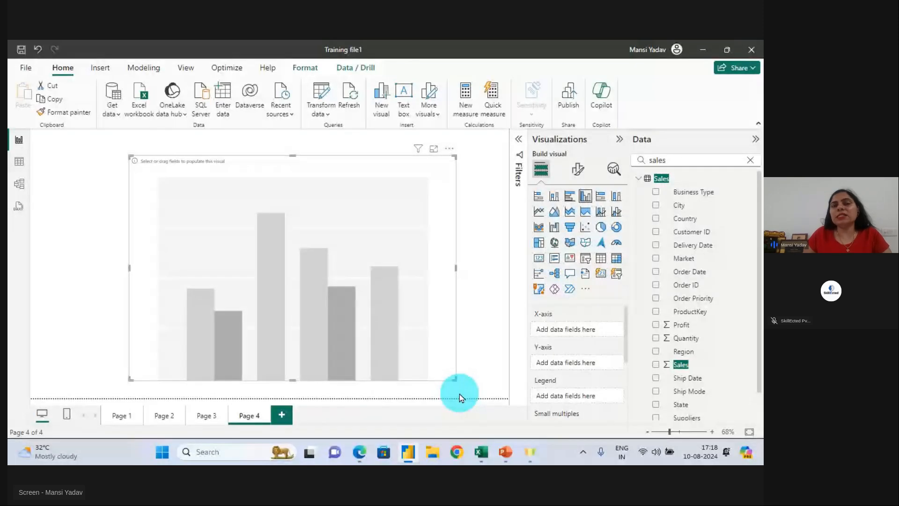
Search the data fields for market and add Market to the column chart's X-axis.
double_click(687, 160)
text(market)
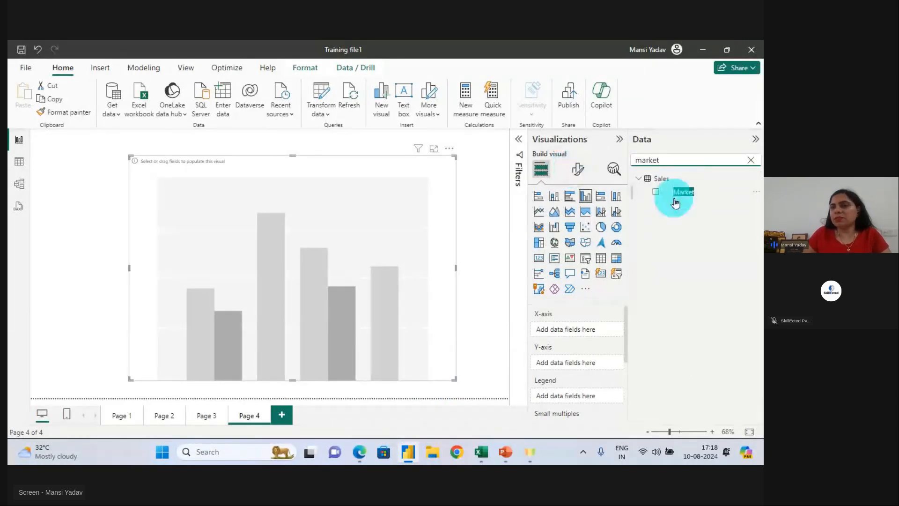
drag(684, 192, 330, 265)
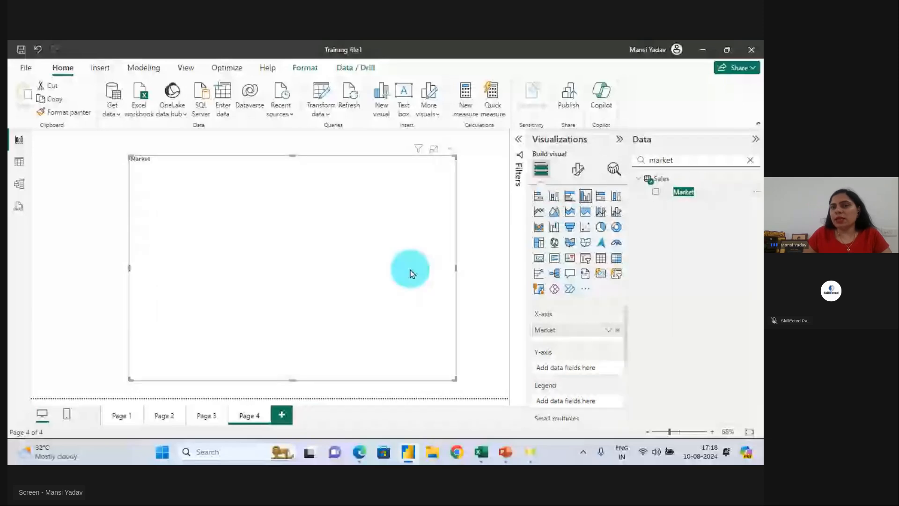
Search the data fields for sales and add Sales and Profit to the column chart's Y-axis.
drag(690, 160, 584, 166)
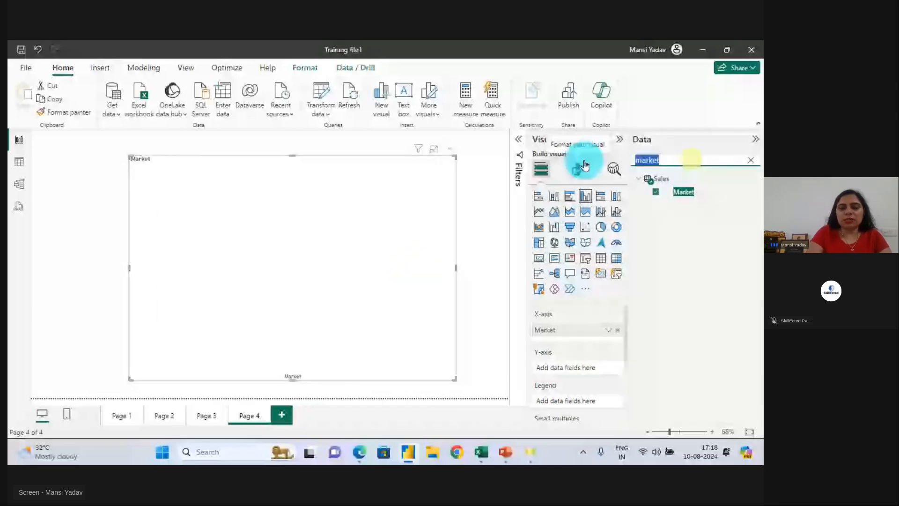
text(sales)
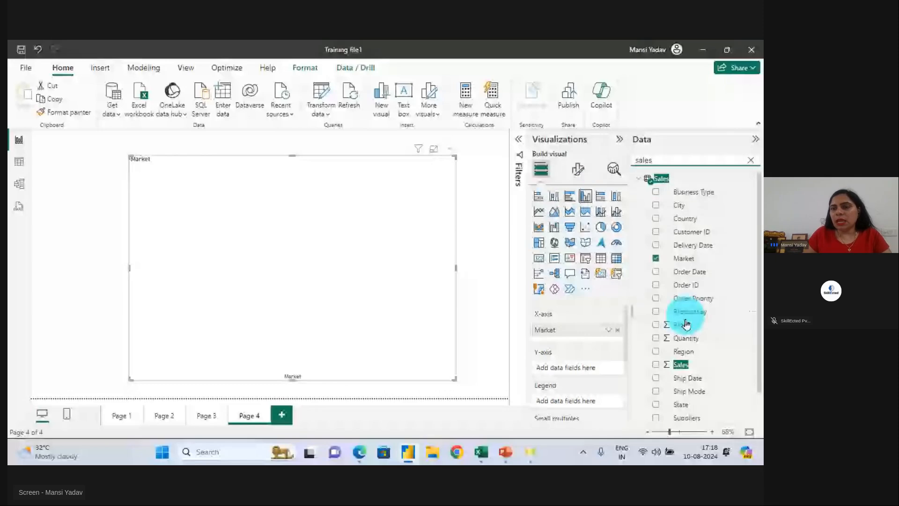
click(679, 364)
click(679, 324)
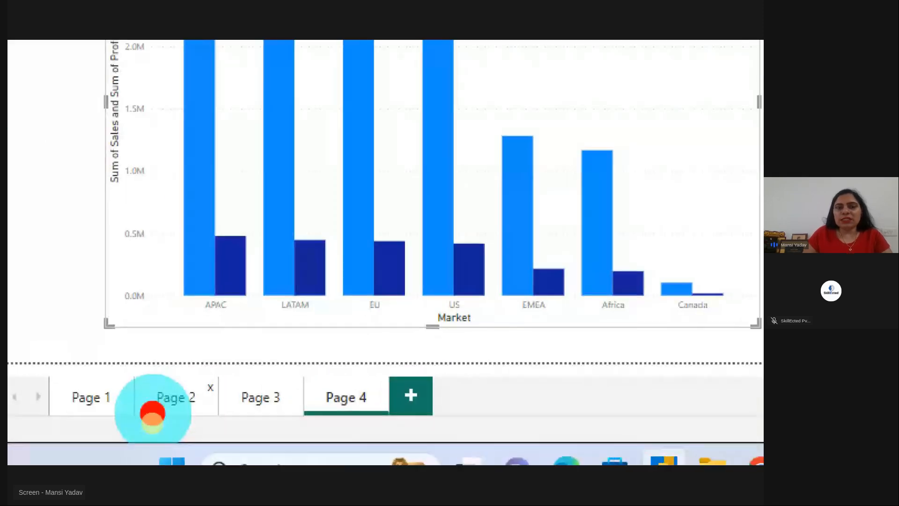
Mark the APAC sales and profit columns, and shrink the chart's height to the upper half of the page.
mouse_move(206, 323)
mouse_down()
mouse_move(177, 372)
mouse_move(216, 307)
mouse_up()
drag(188, 105, 265, 34)
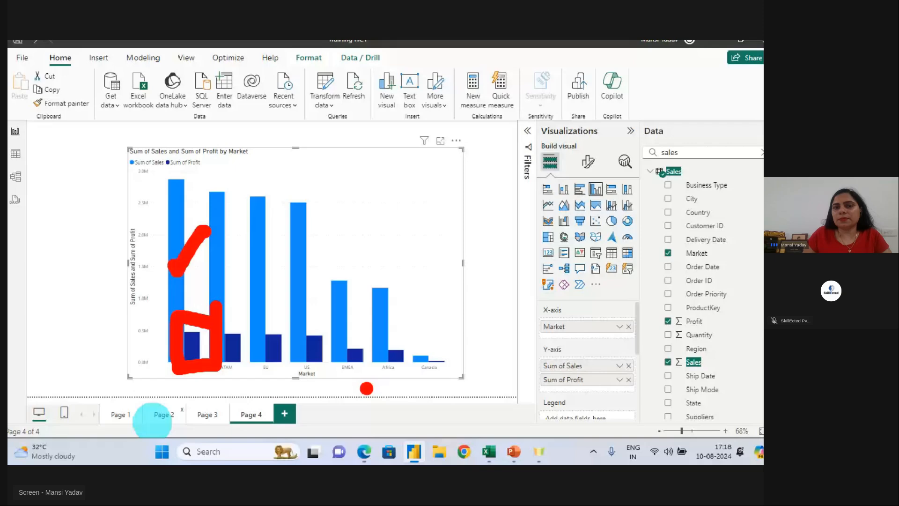
drag(461, 376, 477, 263)
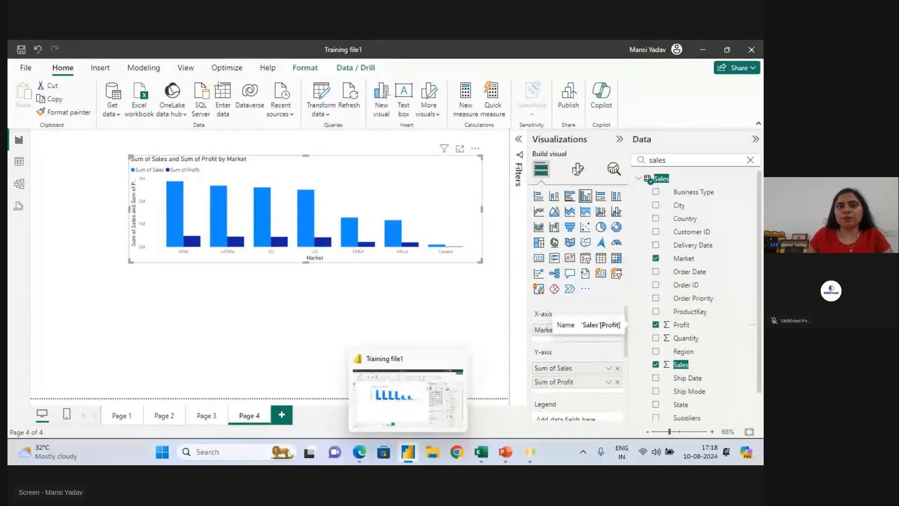
Zoom in on the chart and underline the Sum of Sales and Sum of Profit legend entries.
key(ctrl+1)
click(115, 196)
drag(168, 169, 196, 169)
drag(255, 159, 295, 157)
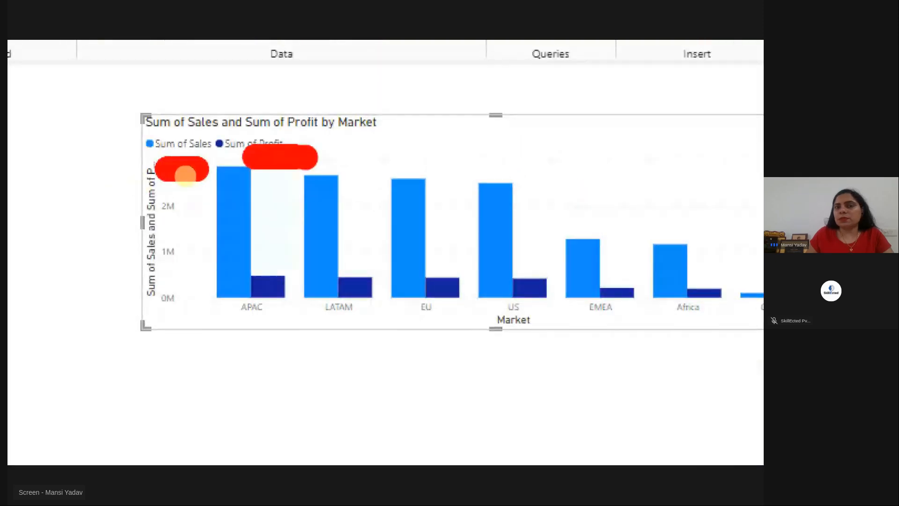
key(Escape)
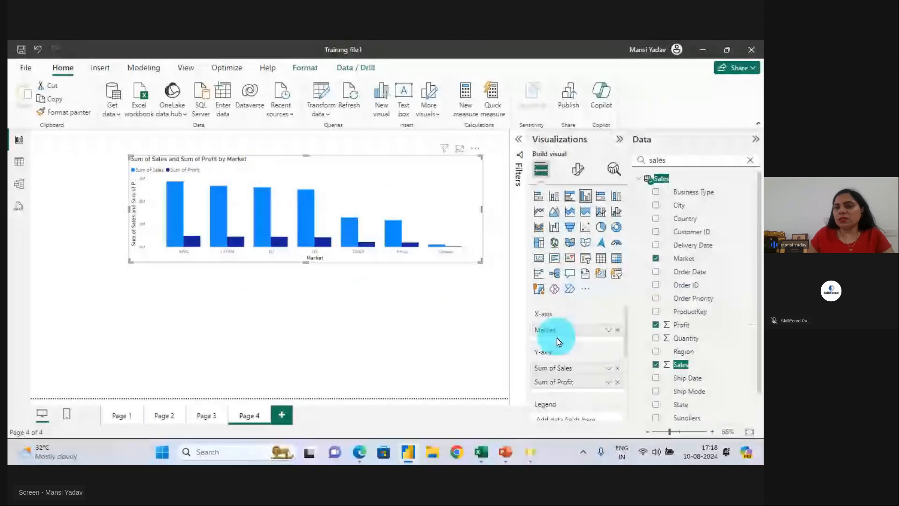
Remove Sum of Sales from the chart's Y-axis and underline the profit chart's title in a zoomed view.
click(618, 368)
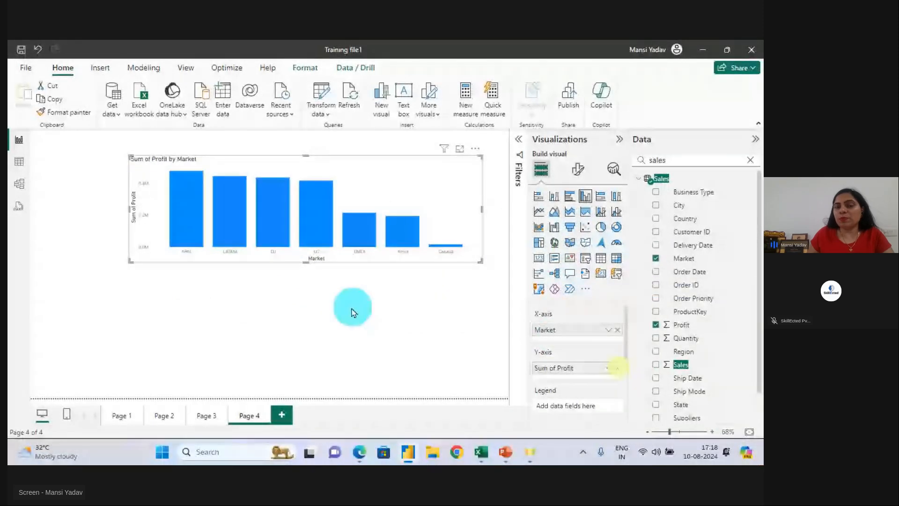
key(ctrl+1)
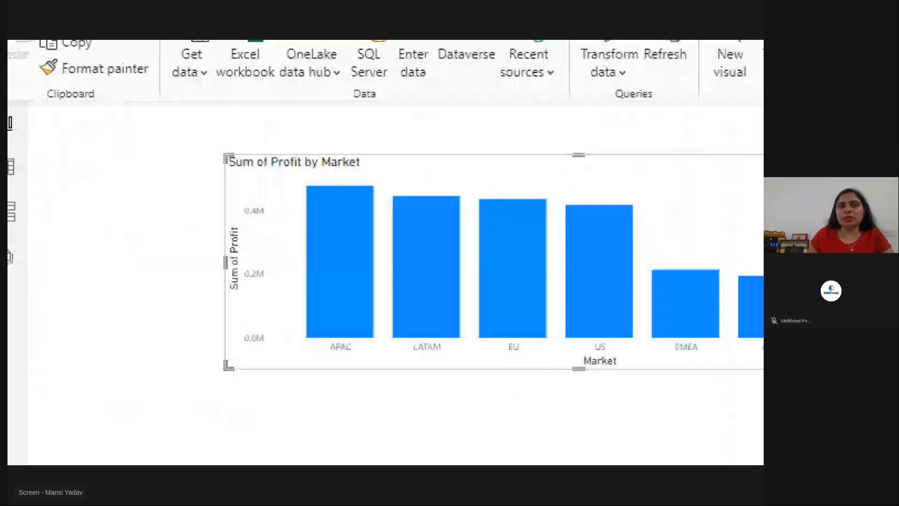
drag(290, 213, 436, 213)
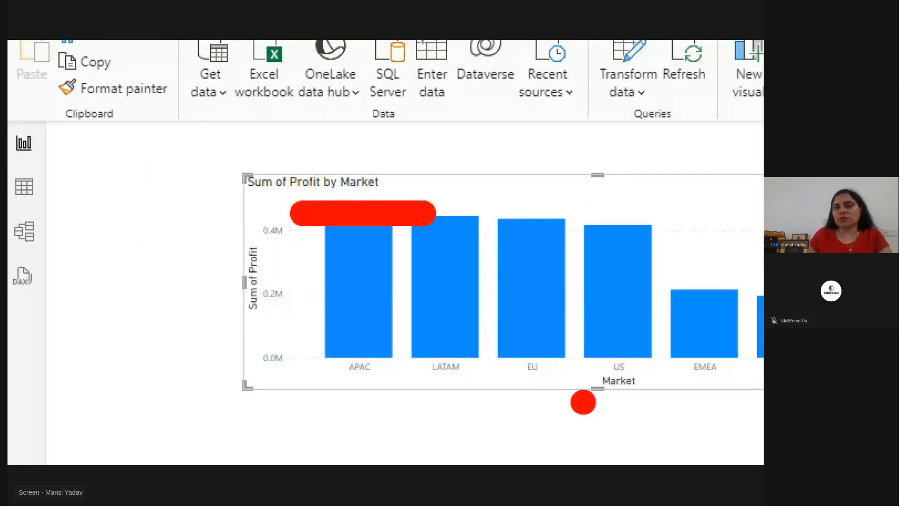
key(Escape)
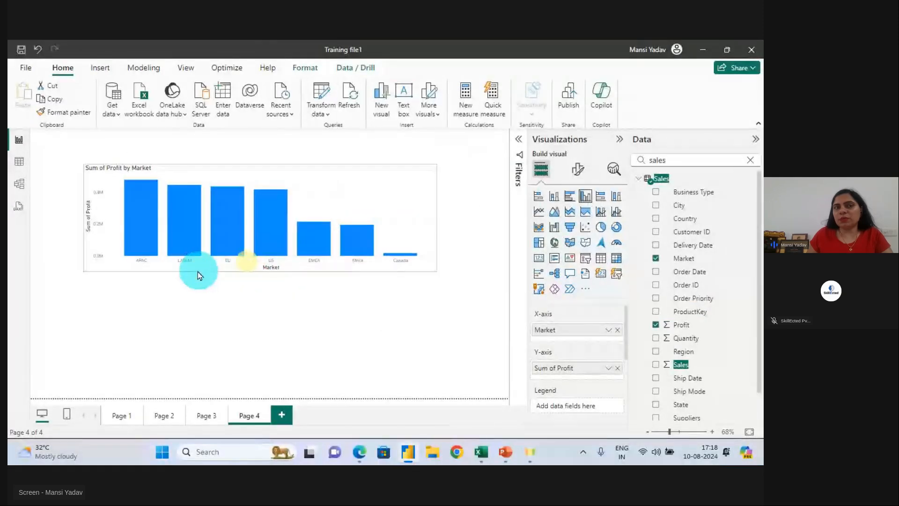
Move the column chart to the page's upper-left area and insert a treemap below it, extending the treemap's upper edge toward the chart.
drag(198, 275, 177, 278)
click(304, 327)
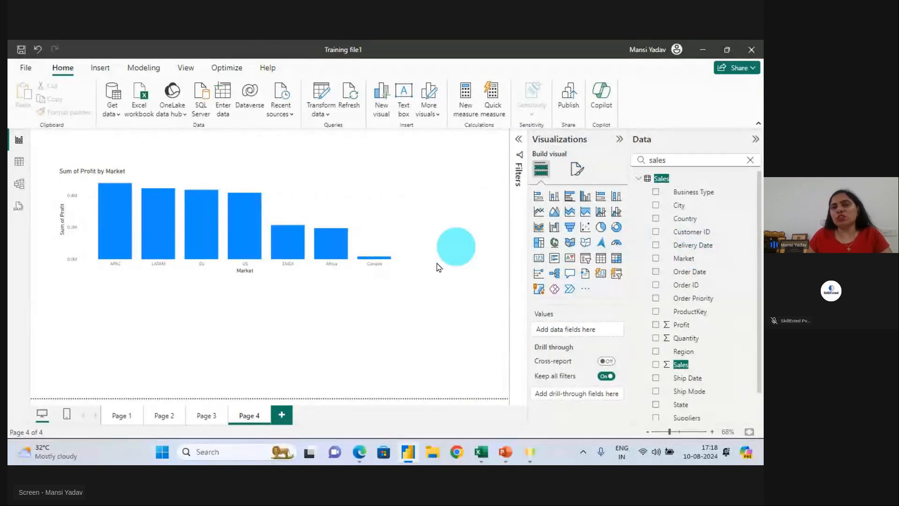
click(540, 244)
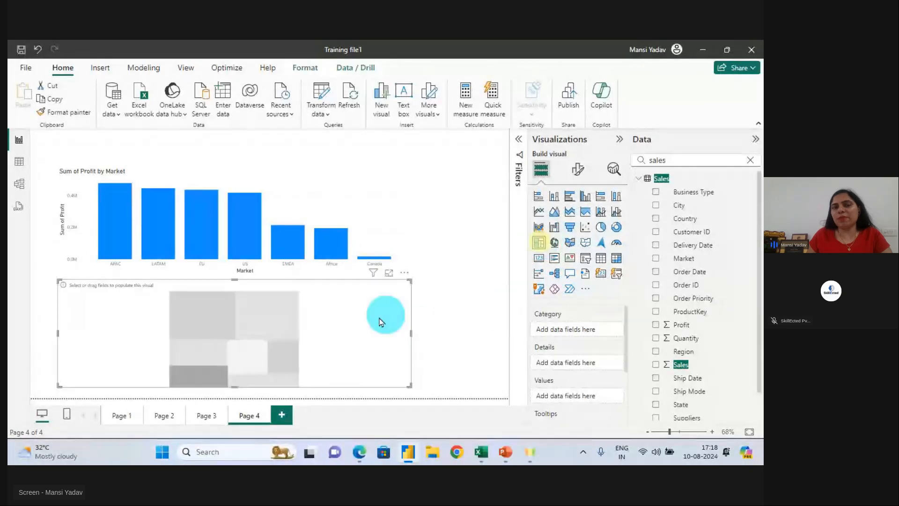
drag(359, 243, 359, 204)
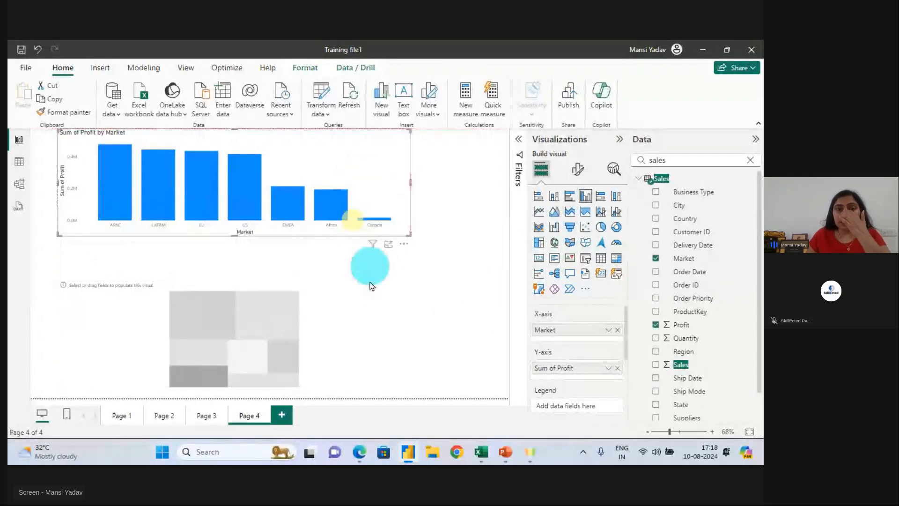
click(291, 317)
drag(235, 282, 235, 256)
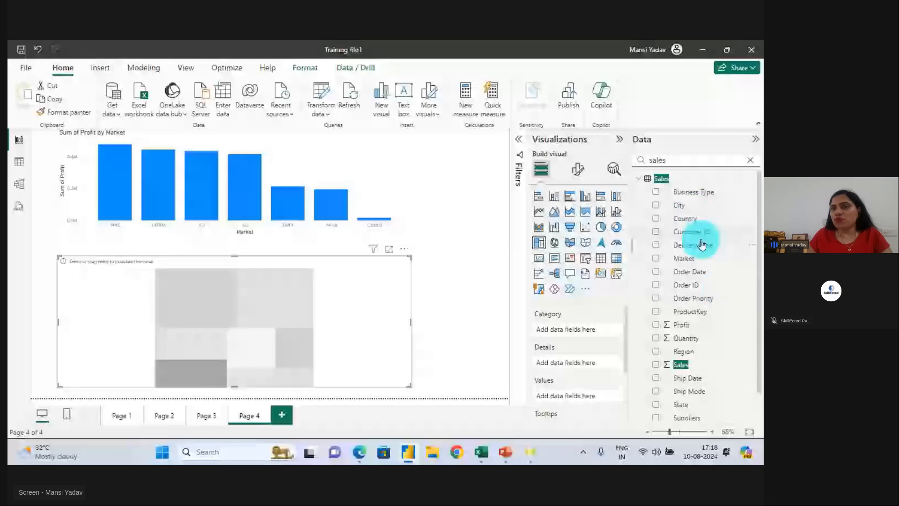
Search the data fields for sub and add Subcategory as the treemap's category.
double_click(674, 160)
text(sub)
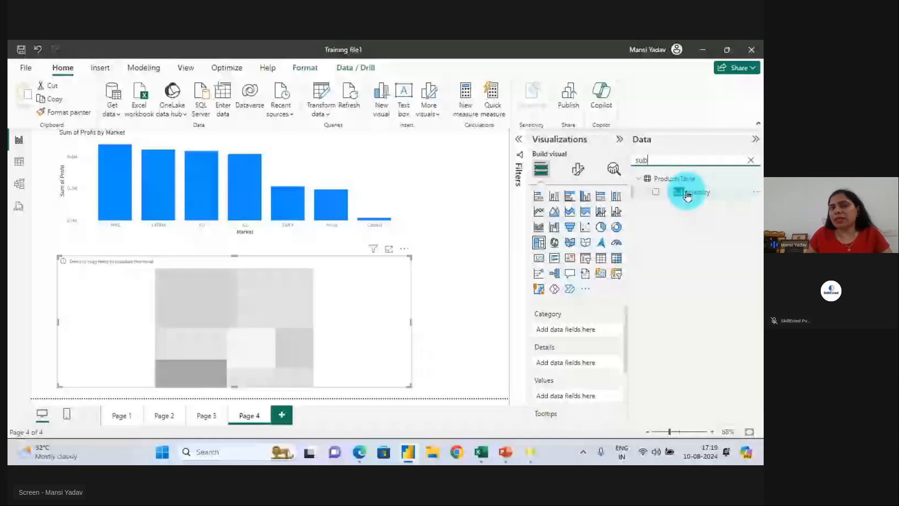
drag(685, 192, 299, 314)
Search the data fields for profit and add Profit to the treemap's values.
double_click(655, 160)
text(p)
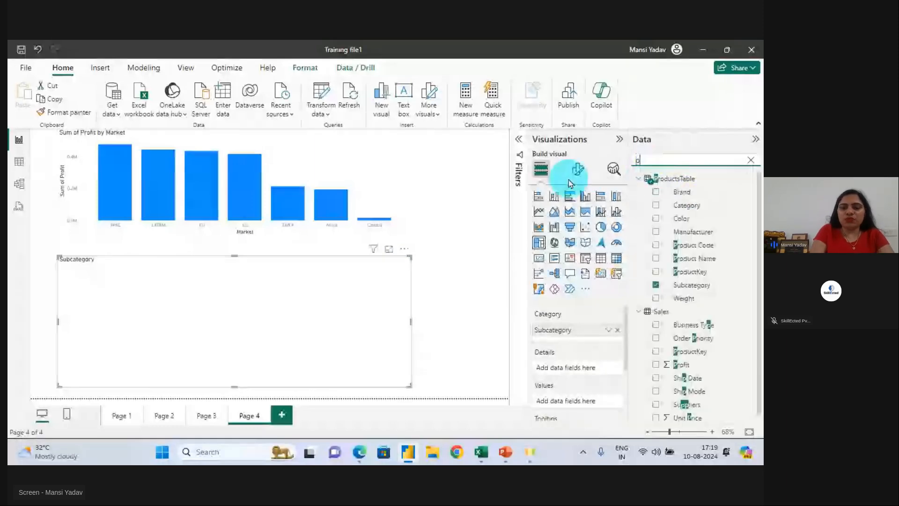
text(rofit)
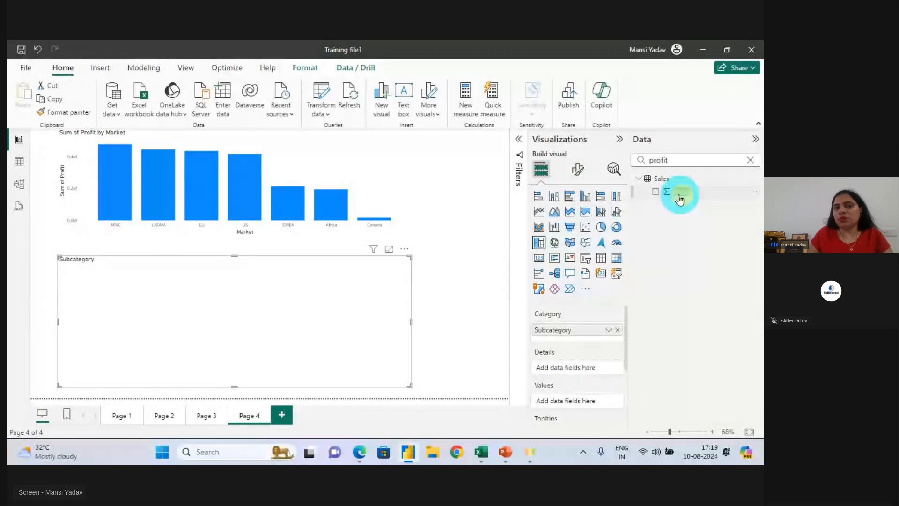
drag(680, 193, 379, 327)
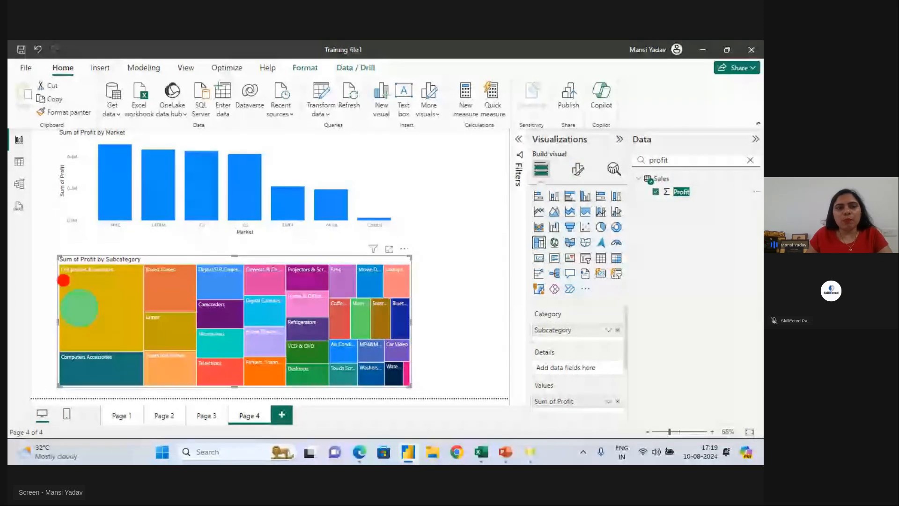
Zoom in on the treemap and mark the Cell phones Accessories tile with an underline, a tick and a drawn box.
drag(56, 259, 149, 355)
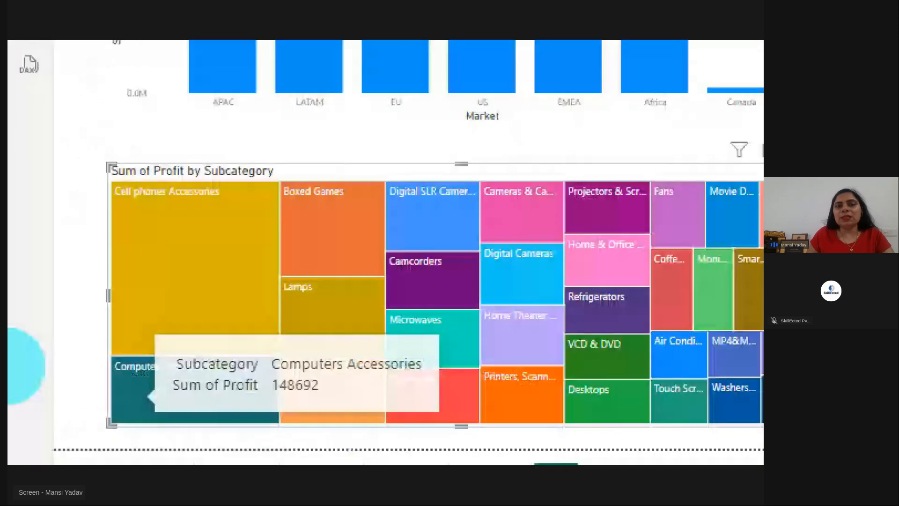
click(174, 233)
drag(117, 228, 157, 228)
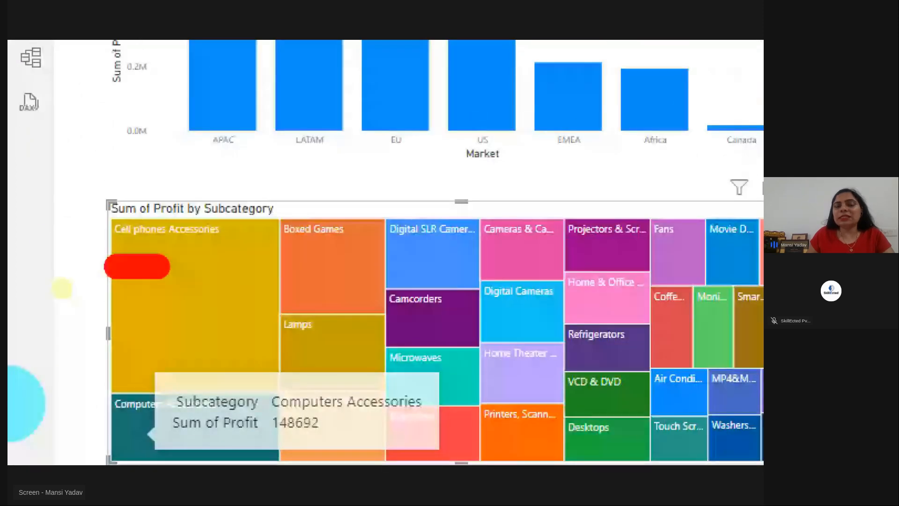
drag(159, 266, 250, 266)
drag(38, 227, 120, 141)
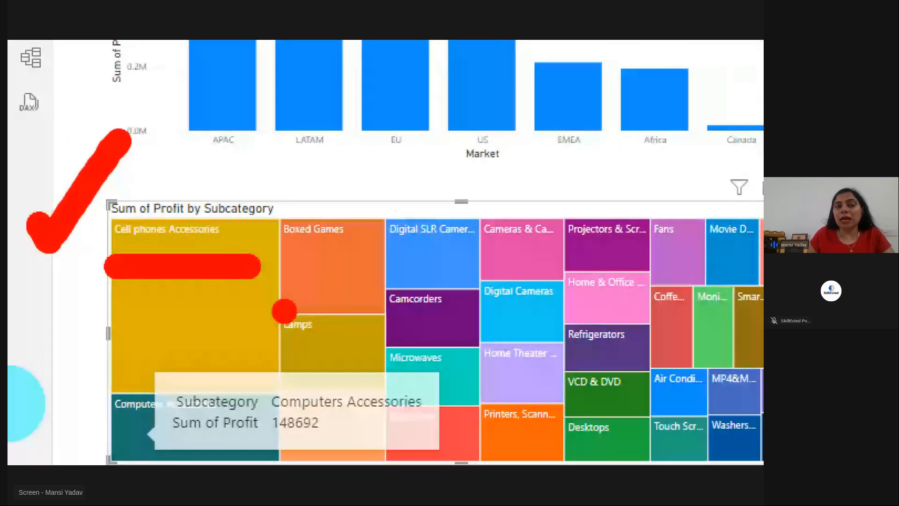
mouse_move(318, 151)
mouse_down()
mouse_move(215, 152)
mouse_move(194, 223)
mouse_move(333, 149)
mouse_up()
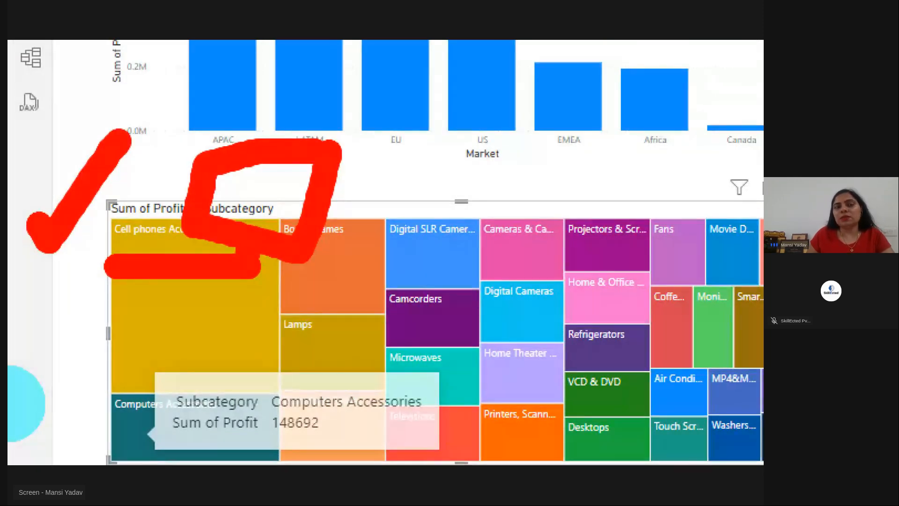
key(Escape)
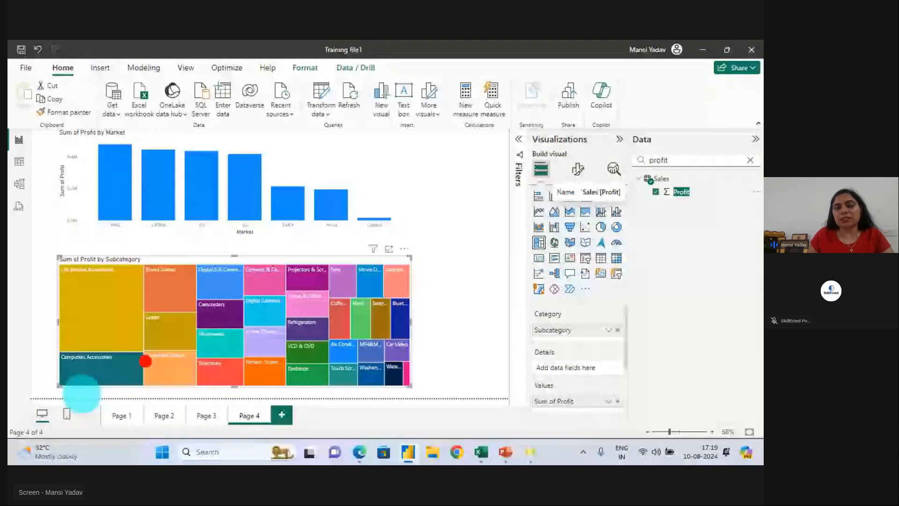
Mark the Computers Accessories, Boxed Games and Washers tiles on the treemap to compare their sizes.
mouse_move(144, 348)
mouse_down()
mouse_move(56, 351)
mouse_move(120, 398)
mouse_up()
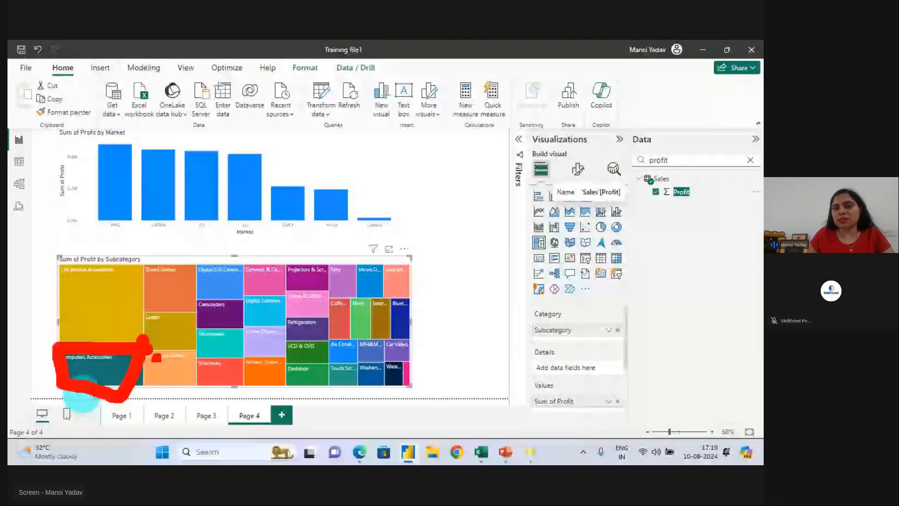
drag(148, 303, 147, 270)
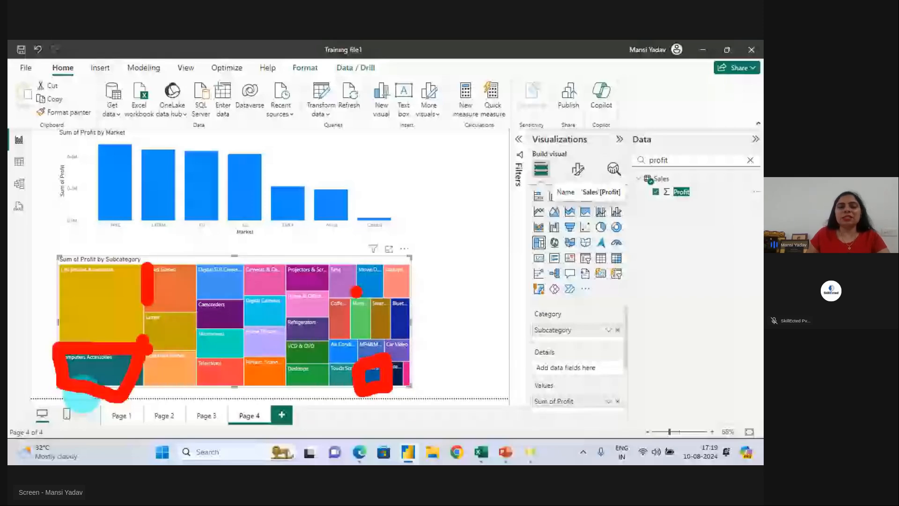
key(Escape)
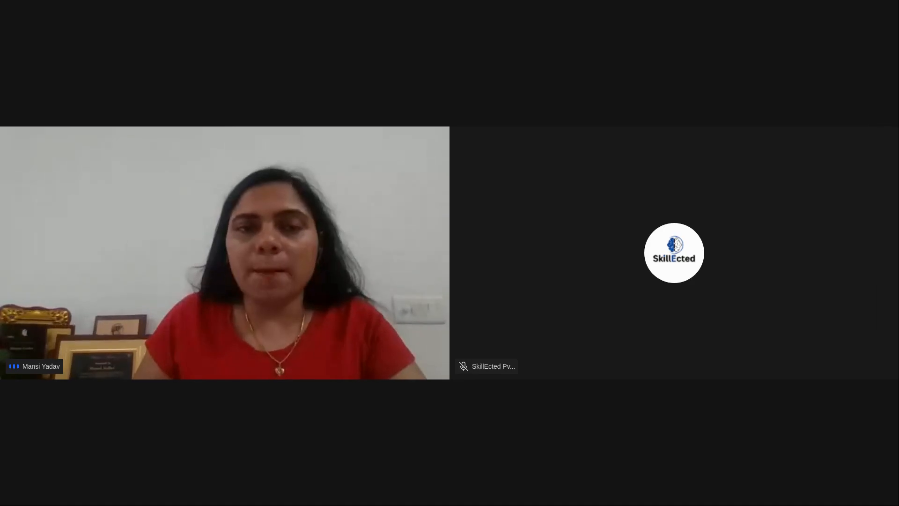